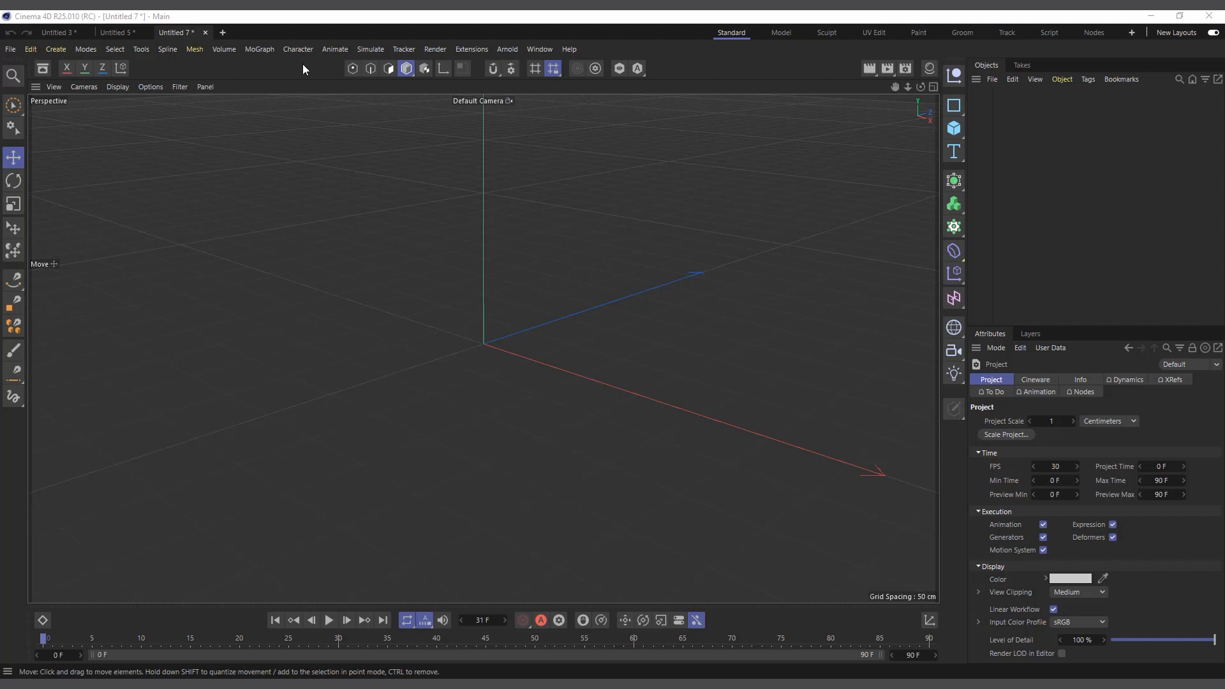
Step: Add a MoSpline object to the empty scene
click(267, 50)
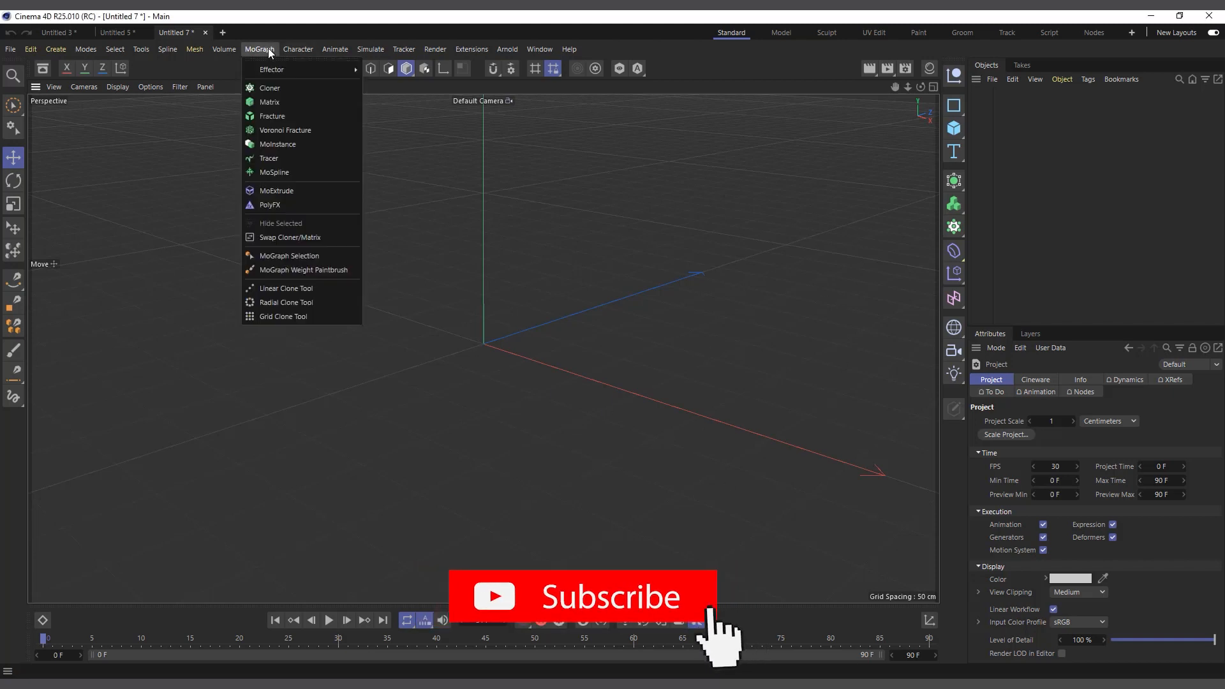
click(292, 173)
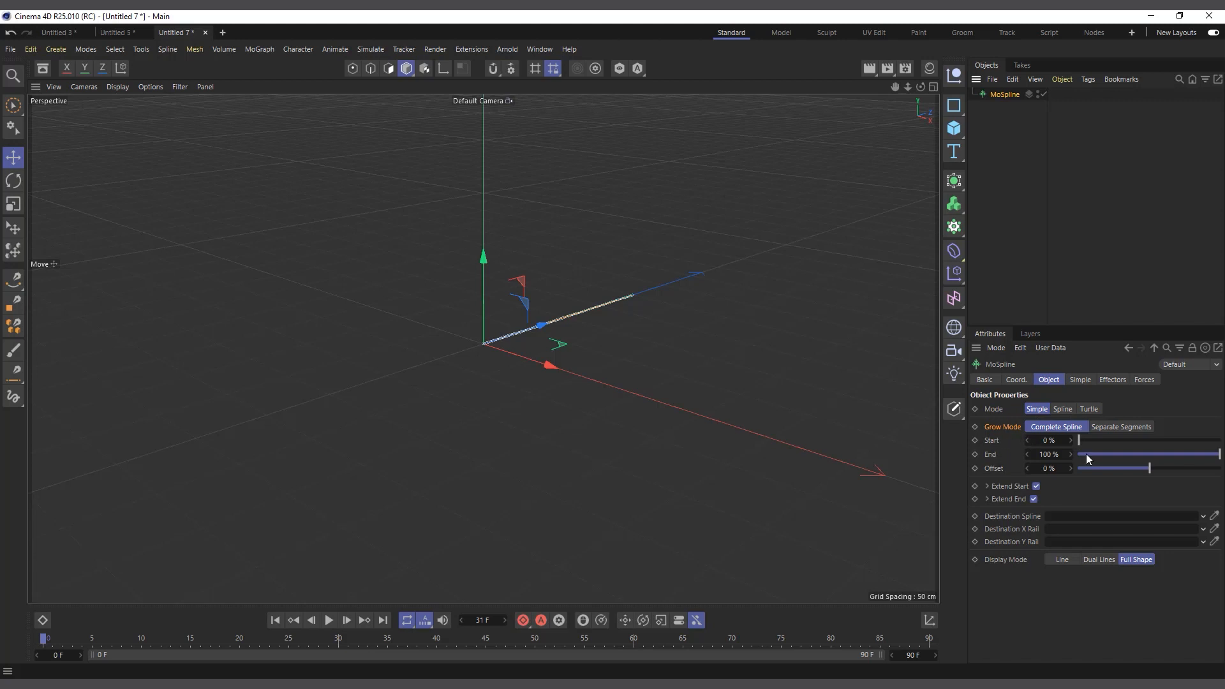
Step: Try out the MoSpline's Start and End growth values, returning Start to 0% and End to 100%
drag(1081, 440, 1022, 445)
mouse_move(1199, 454)
mouse_down()
mouse_move(1088, 453)
mouse_move(1220, 453)
mouse_up()
scroll(644, 302, up, 2)
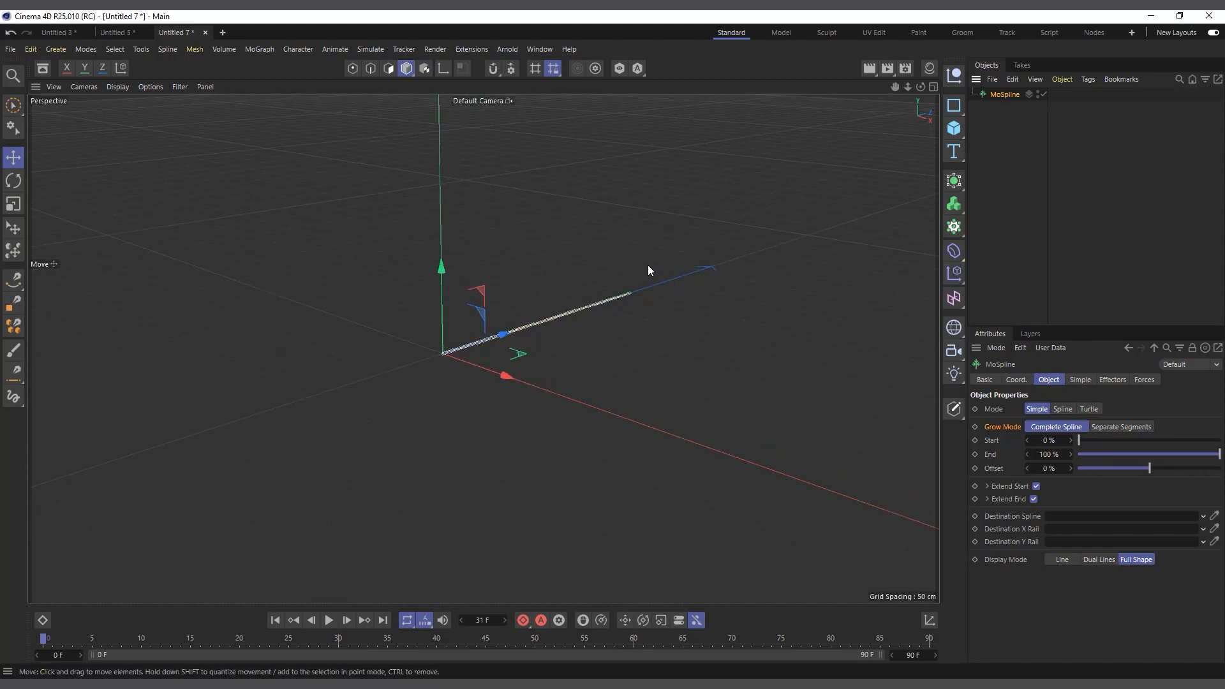
scroll(679, 237, up, 1)
Step: Test the MoSpline's Offset at 100% and 39.1% with Extend Start and Extend End turned off
drag(1142, 470, 1220, 468)
click(1035, 487)
click(1033, 499)
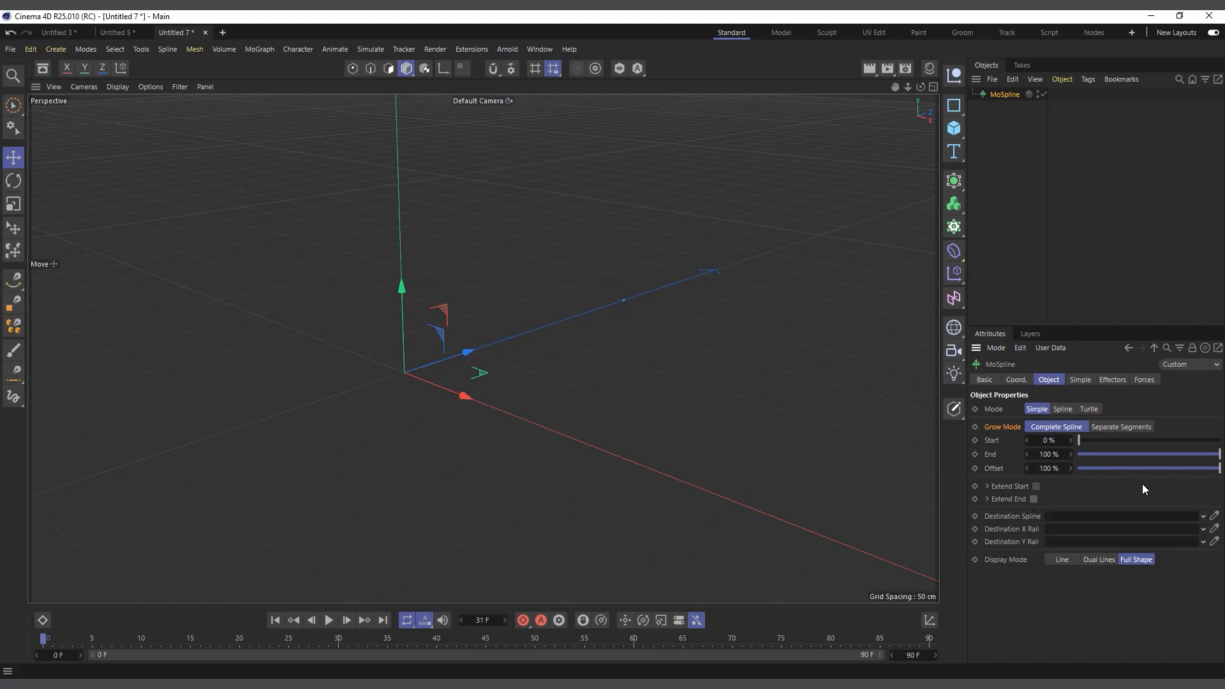
mouse_move(1161, 469)
mouse_down()
mouse_move(1012, 454)
mouse_move(1176, 469)
mouse_up()
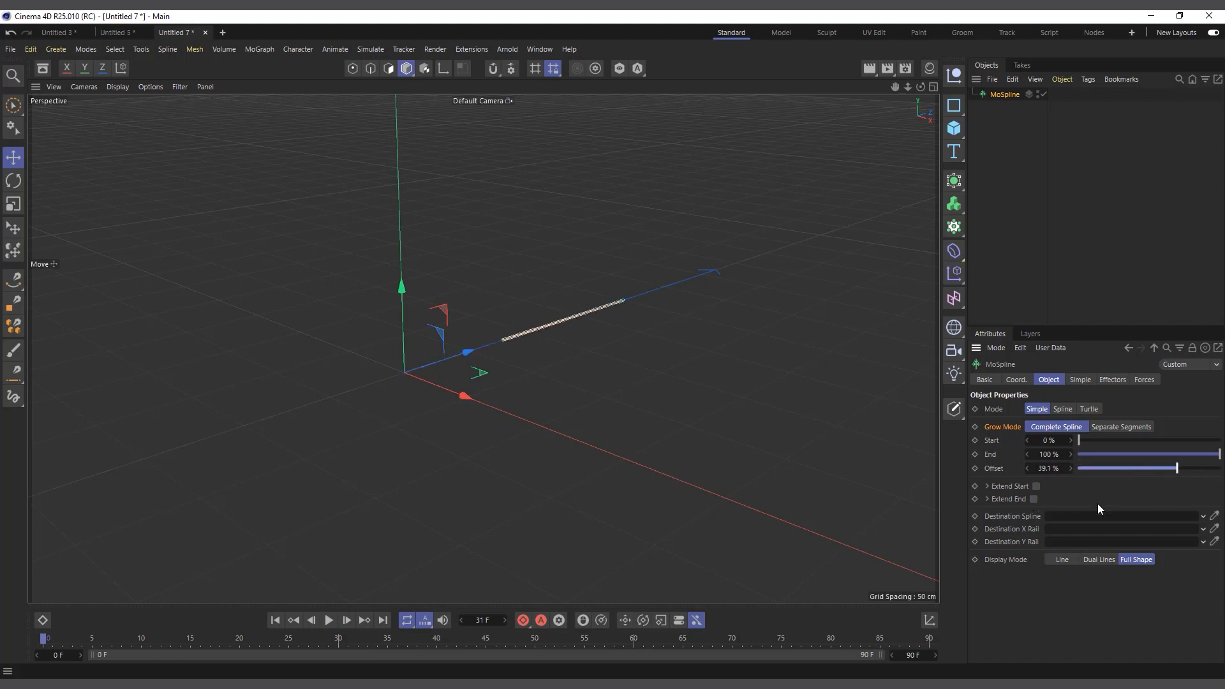
Step: Turn Extend Start and Extend End back on and reset the MoSpline's Offset to 0%
click(1036, 486)
click(1033, 499)
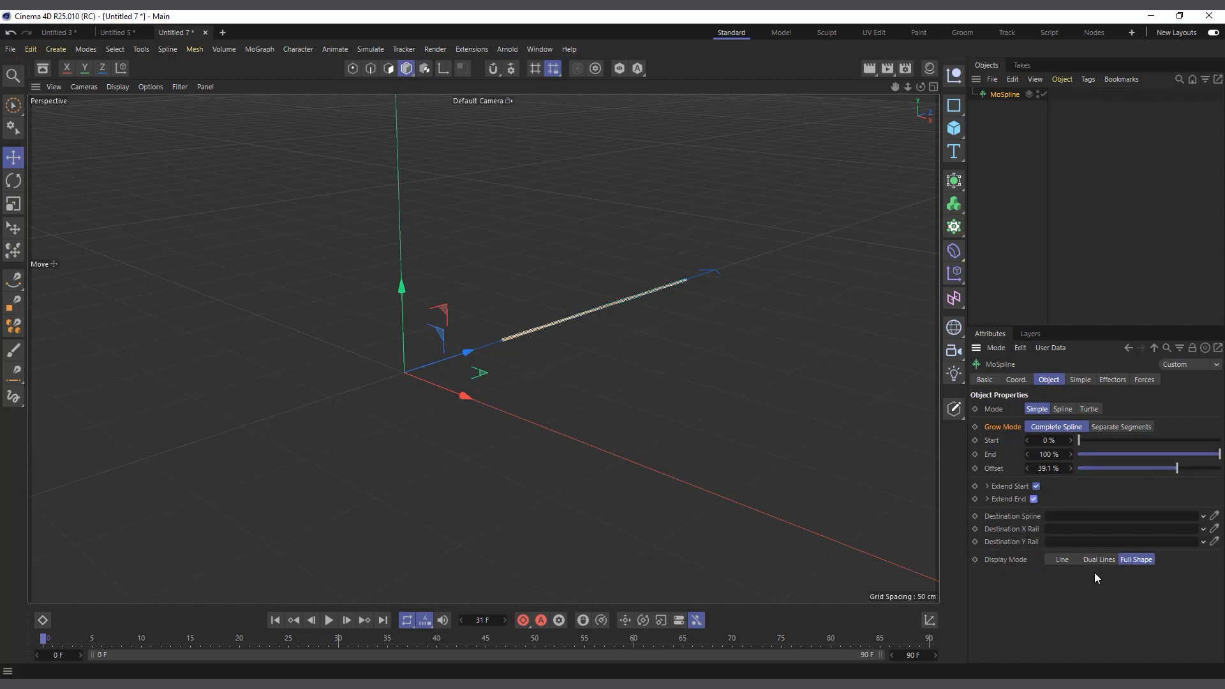
right_click(1069, 469)
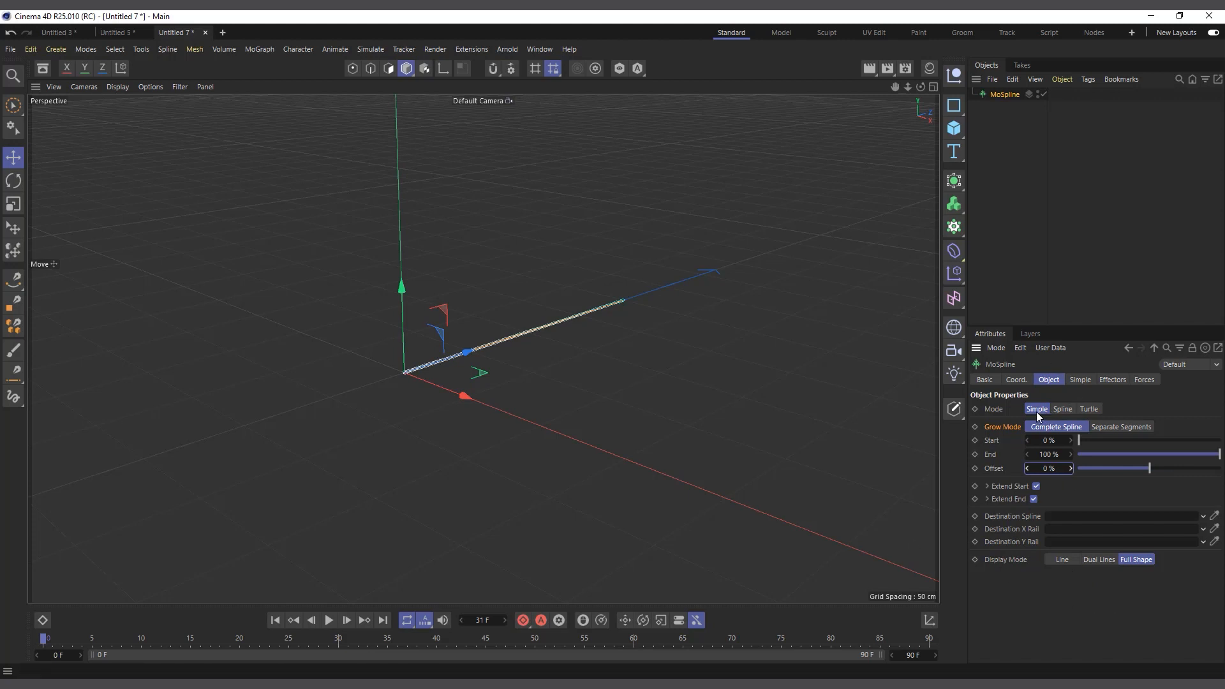
Step: Try different Length and Steps values in the MoSpline's Simple settings and undo each change
click(1080, 380)
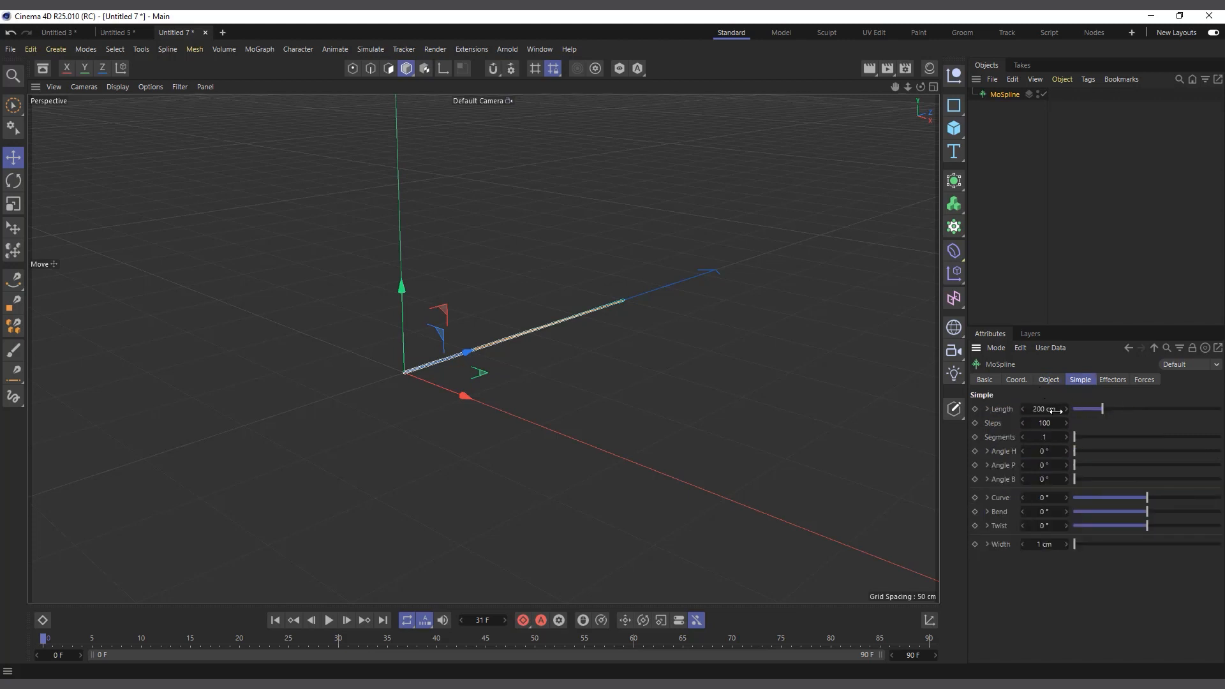
scroll(274, 410, down, 1)
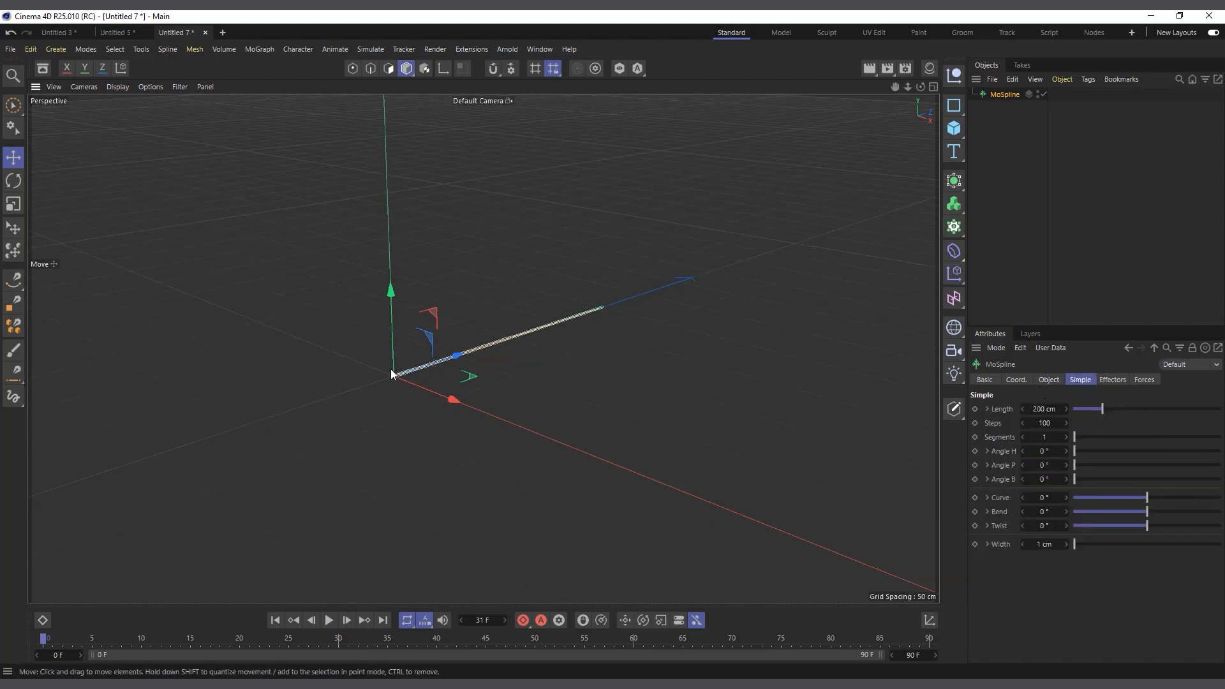
scroll(636, 291, up, 1)
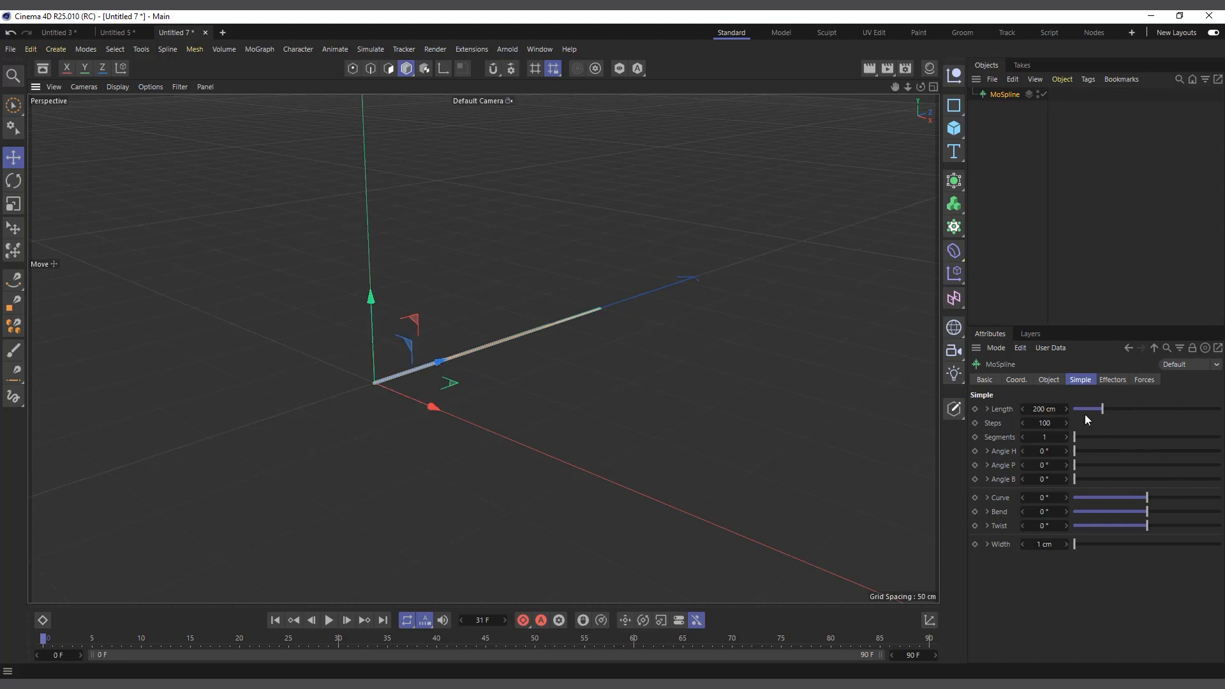
drag(1102, 412, 1127, 415)
key(ctrl+z)
drag(1053, 424, 1057, 424)
key(ctrl+z)
Step: Give the MoSpline 6 segments and fan them out with Angle H at 360°
scroll(481, 326, up, 2)
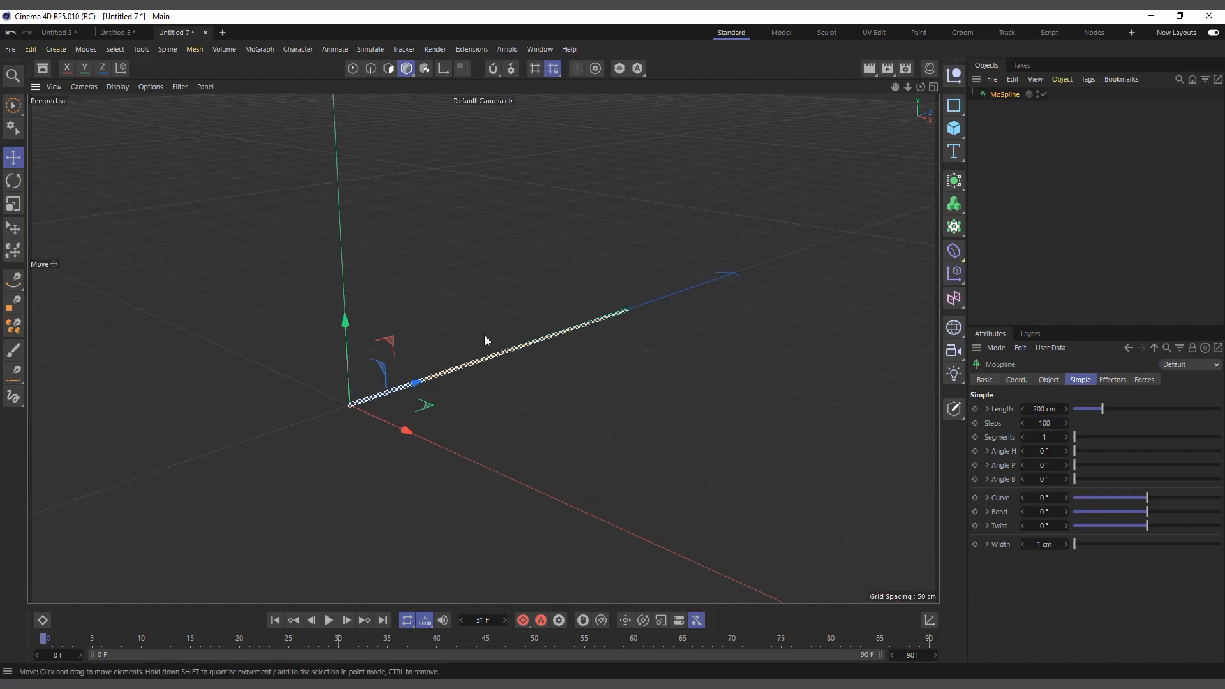
scroll(383, 408, down, 1)
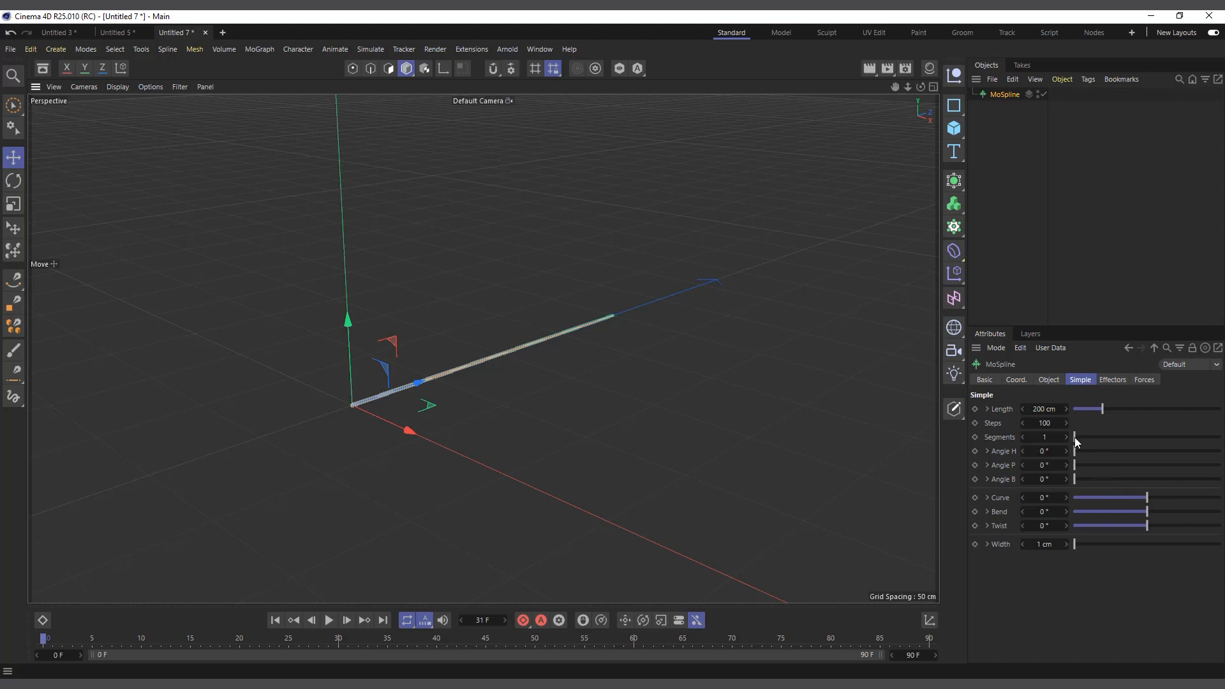
drag(1077, 438, 1080, 437)
click(1065, 438)
drag(1046, 454, 1224, 454)
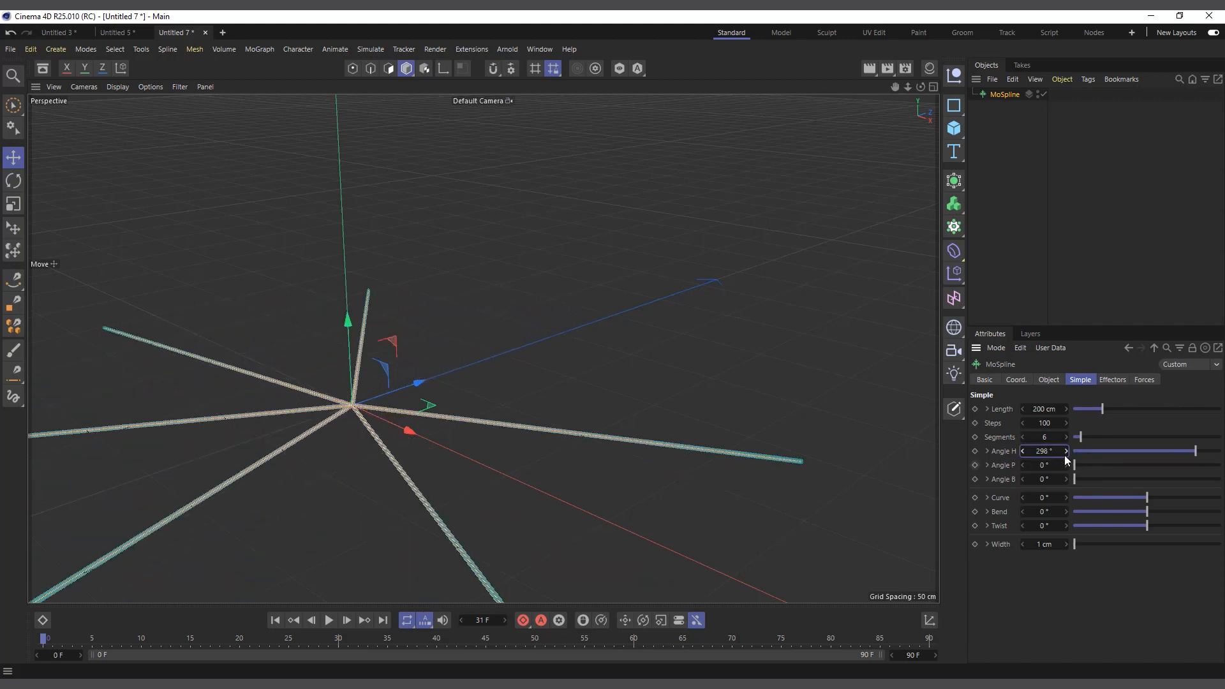
click(1046, 451)
drag(1200, 451, 1224, 451)
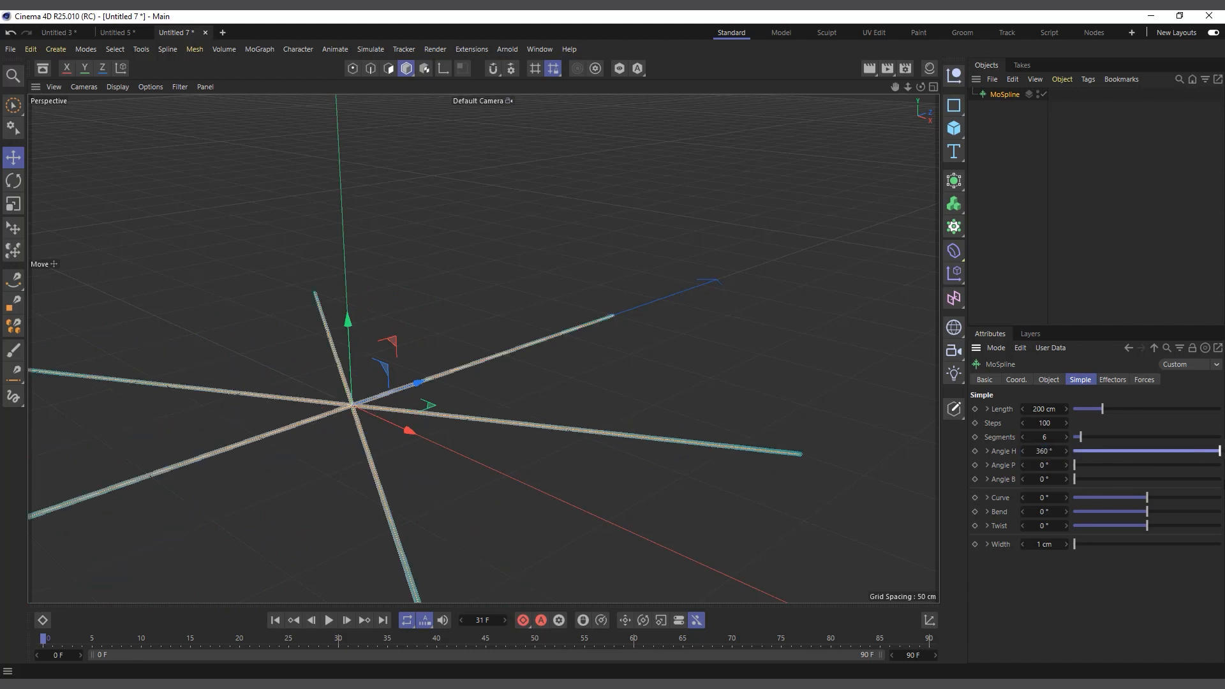
Step: Try out the Angle P and Angle B rotations of the segments, returning both to 0°
scroll(439, 399, down, 4)
scroll(371, 408, up, 1)
scroll(572, 424, down, 2)
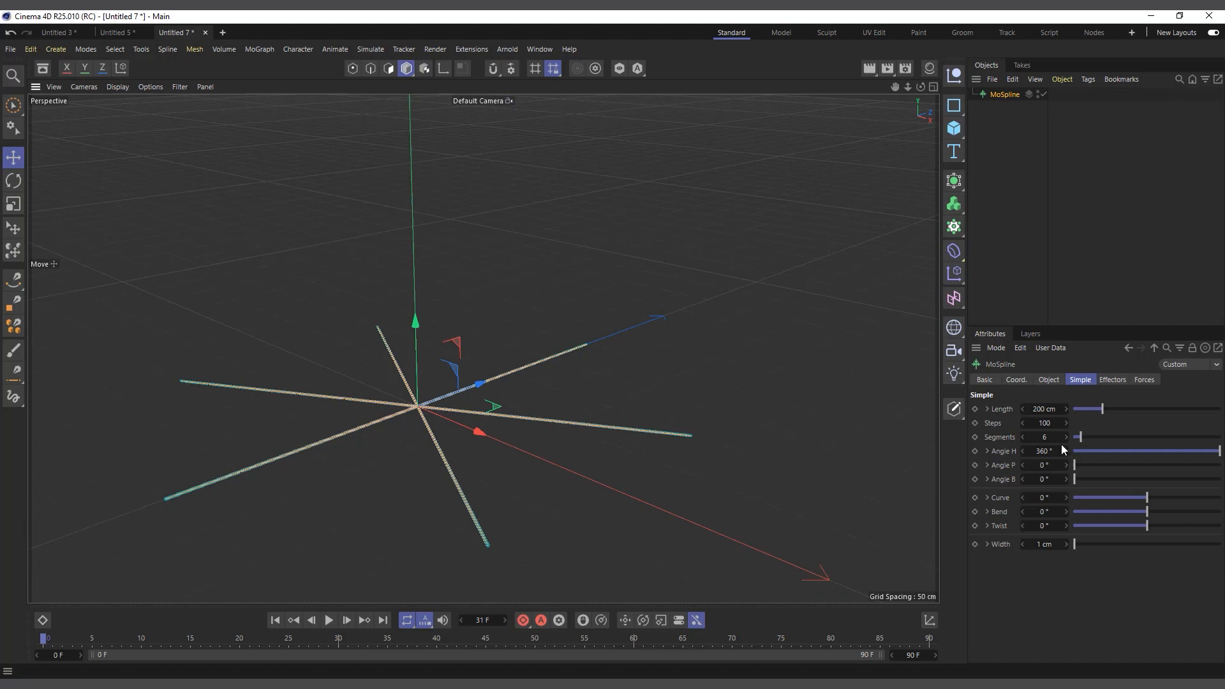
drag(1073, 467, 1027, 492)
scroll(408, 438, up, 1)
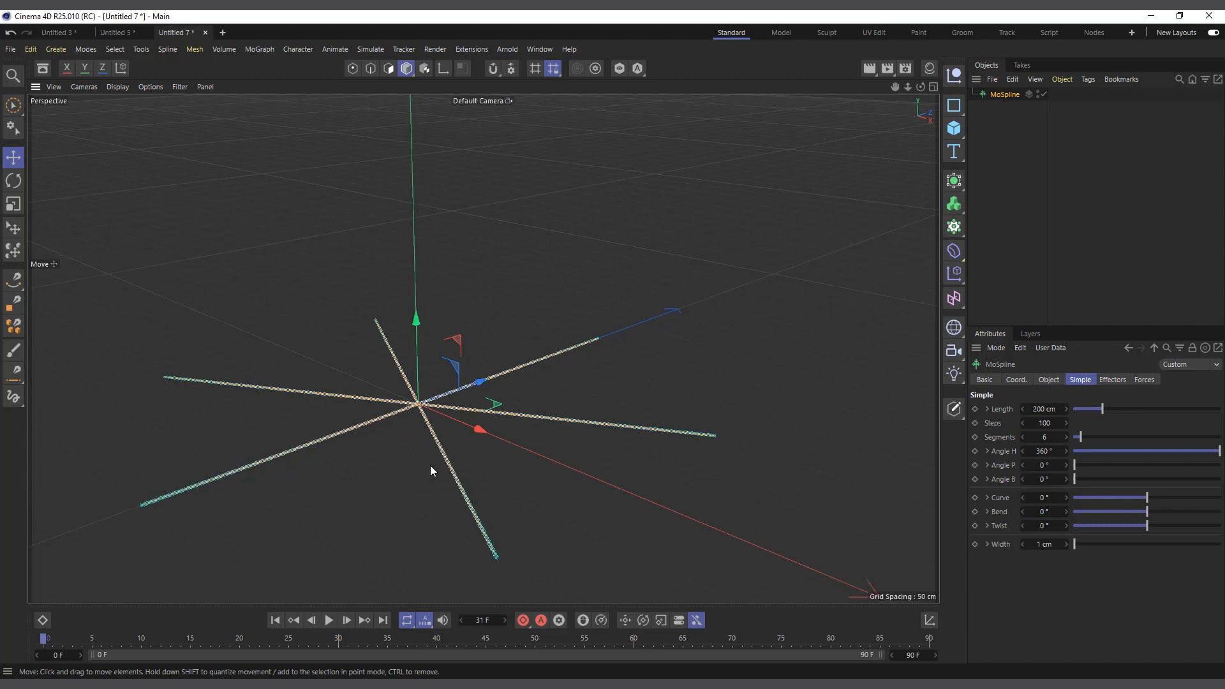
scroll(429, 467, down, 1)
scroll(475, 456, down, 1)
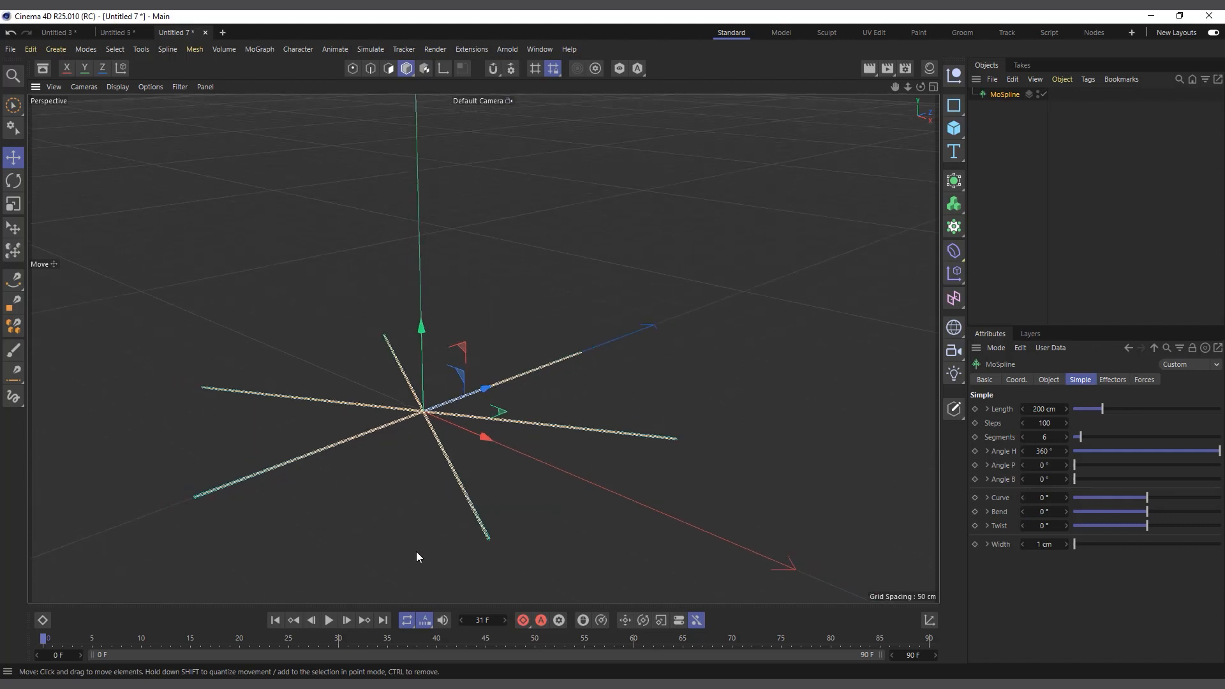
scroll(417, 556, up, 1)
Step: Try the MoSpline's Curve and Twist, reset both to 0°, and set Bend to 126°
drag(1149, 496, 1089, 538)
right_click(1064, 499)
right_click(1066, 527)
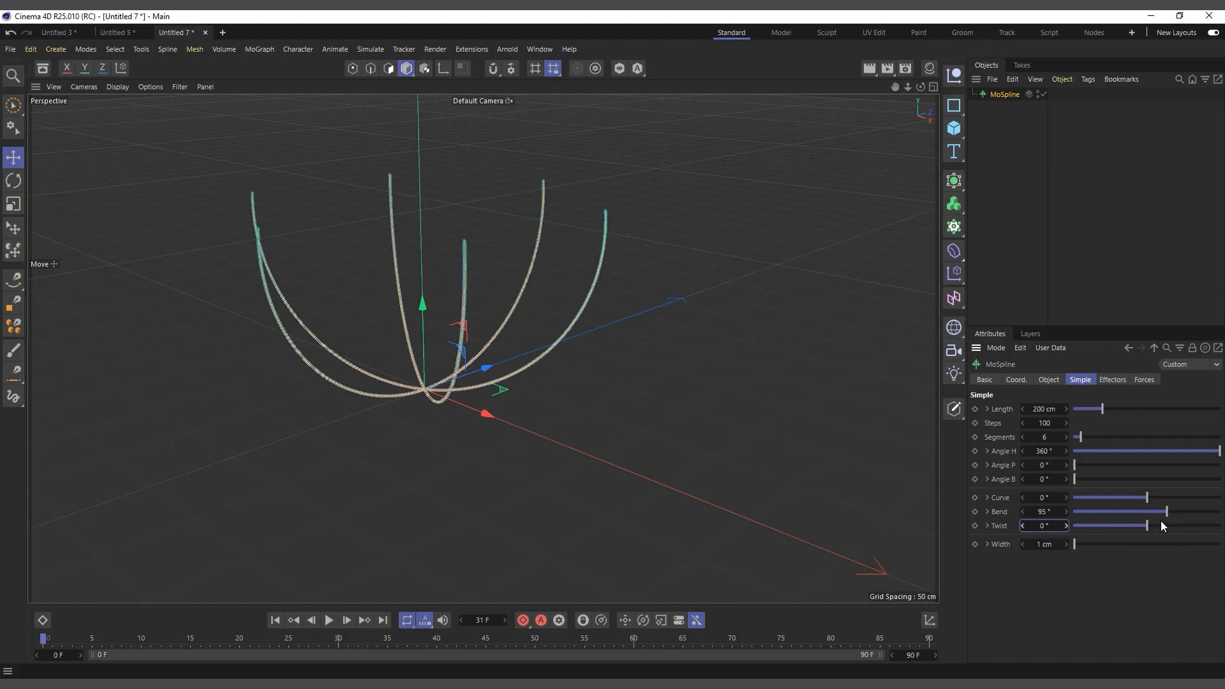
mouse_move(1164, 510)
mouse_down()
mouse_move(1179, 507)
mouse_move(1126, 507)
mouse_move(1173, 511)
mouse_up()
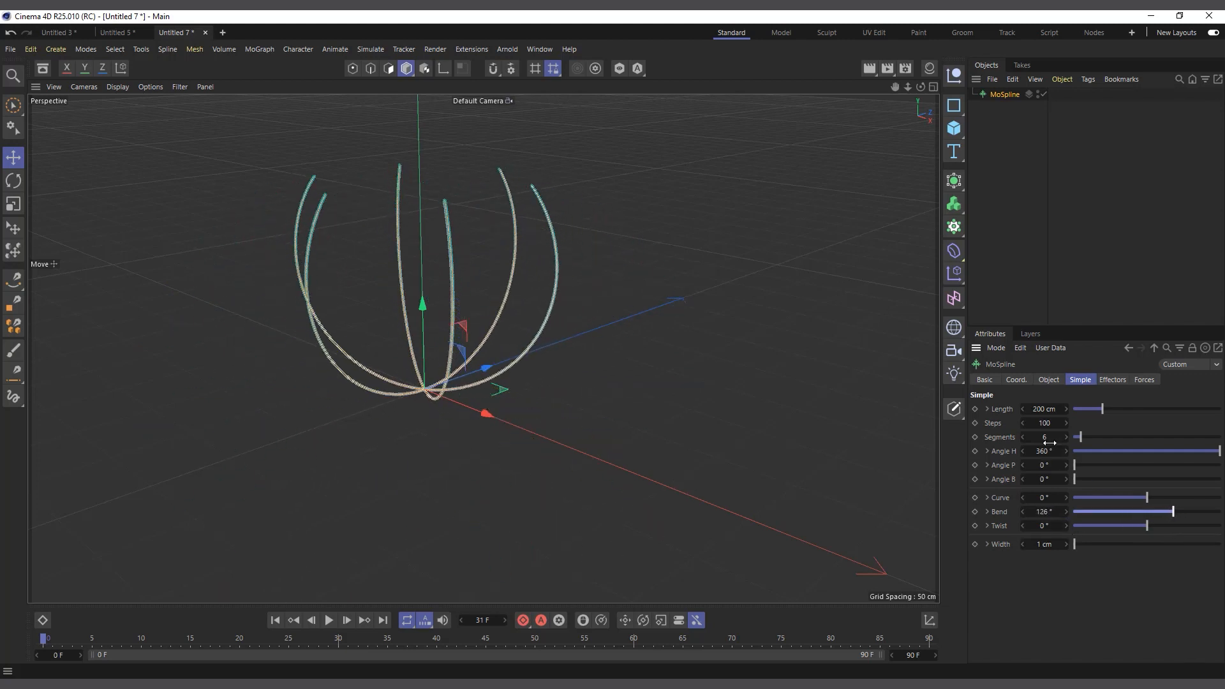
Step: Test the bent MoSpline with Steps at 2 and 3 and Bend at 147°, and restore Steps to 100
drag(1046, 423, 1038, 423)
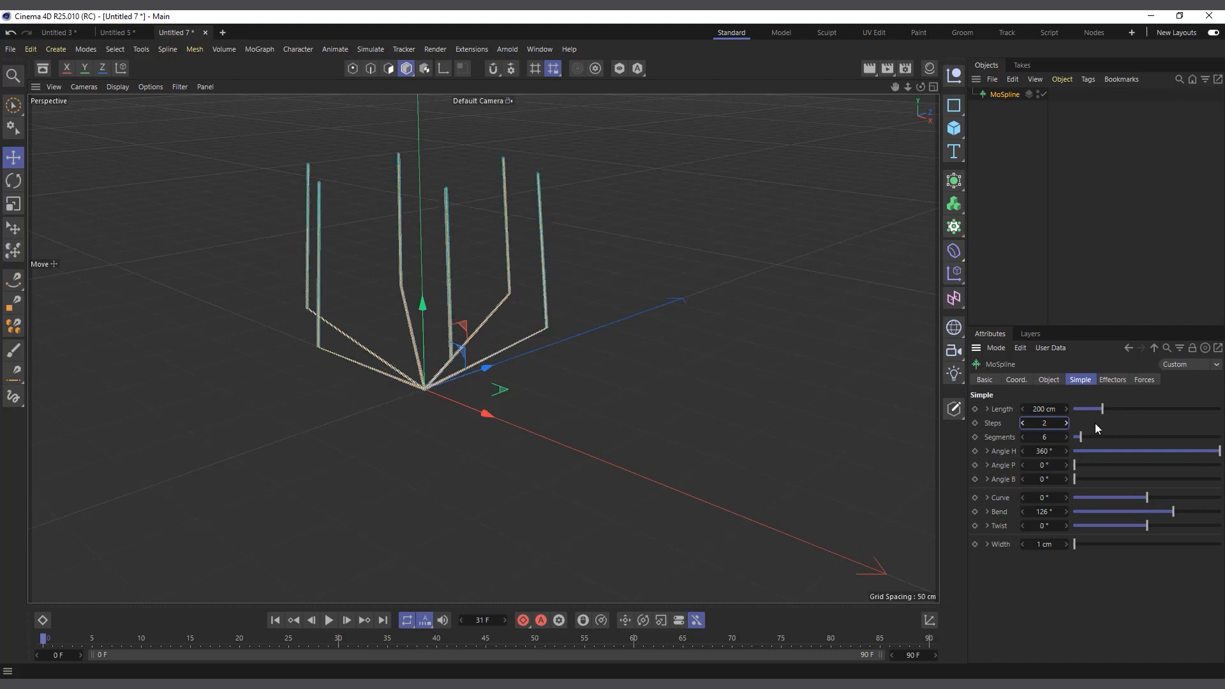
drag(1051, 423, 1053, 423)
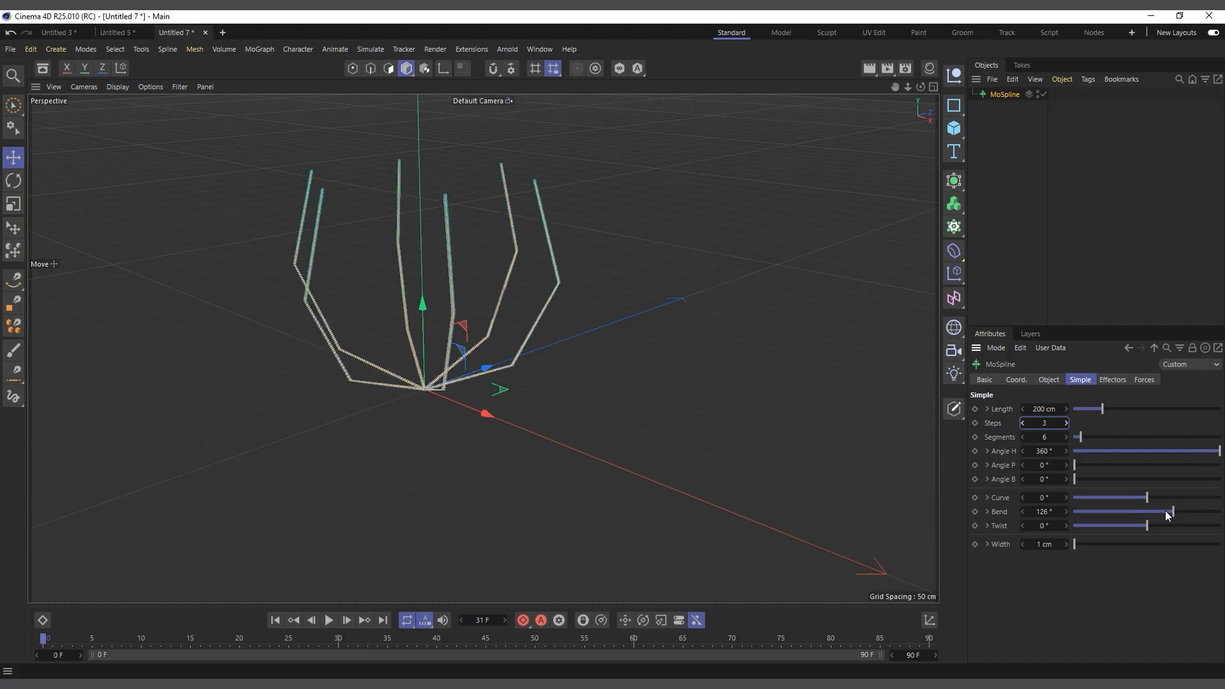
drag(1173, 511, 1176, 510)
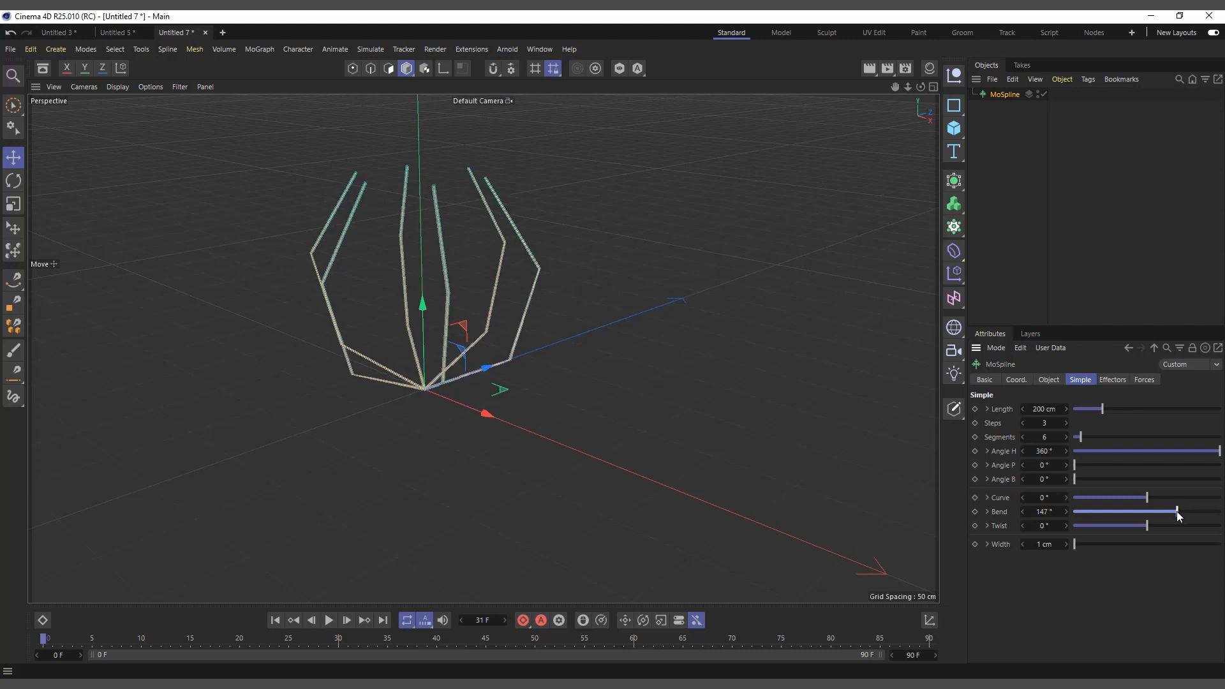
double_click(1050, 423)
text(100)
key(Return)
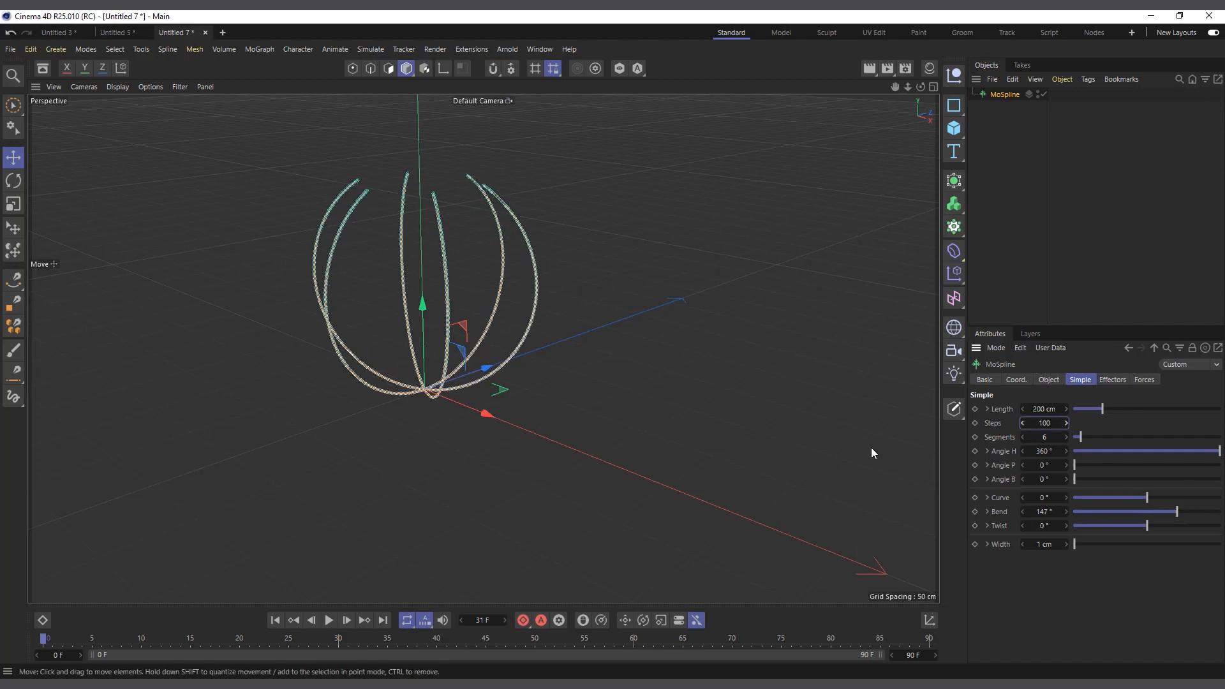
Step: Shorten the MoSpline's Length to 136 cm and set its Bend to 157°
drag(1180, 511, 1177, 514)
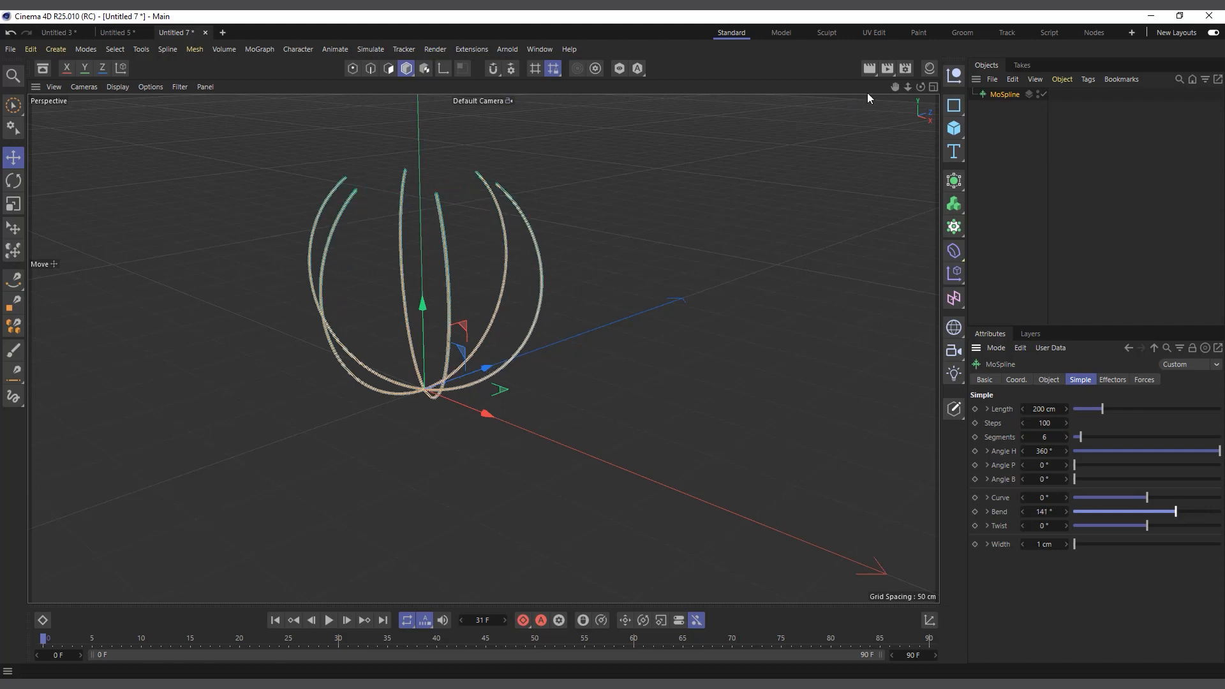
drag(920, 87, 875, 93)
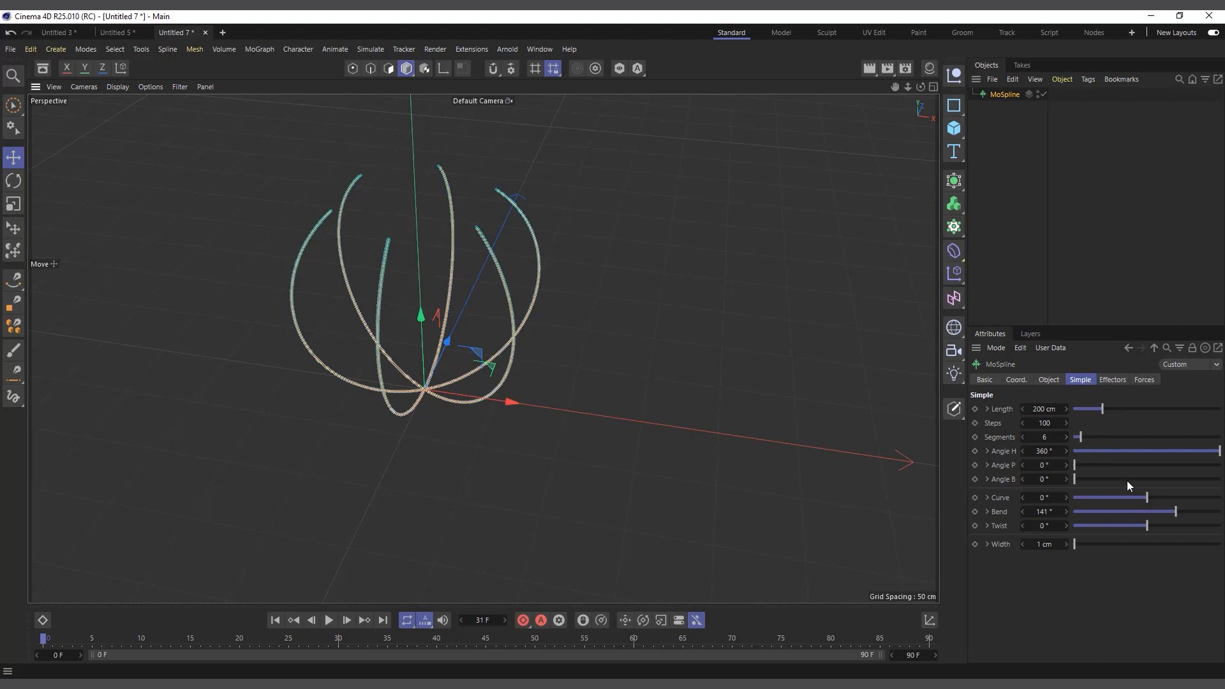
drag(1096, 407, 1093, 409)
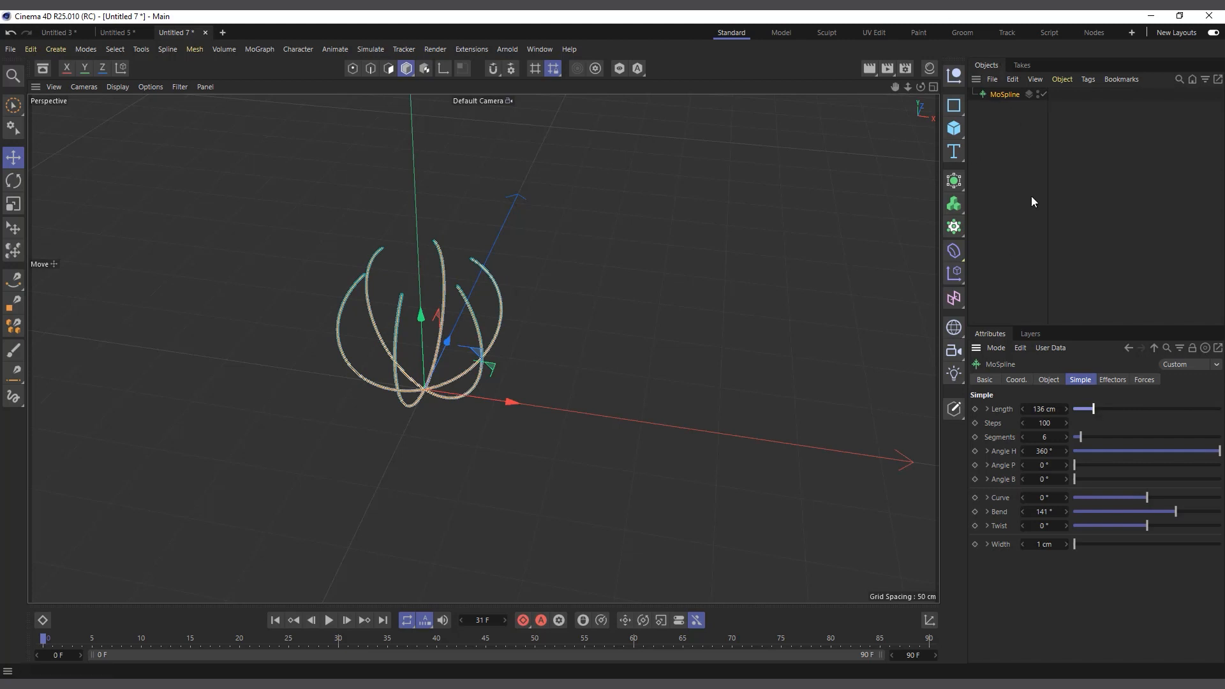
scroll(555, 313, up, 3)
drag(919, 91, 920, 86)
scroll(542, 425, down, 1)
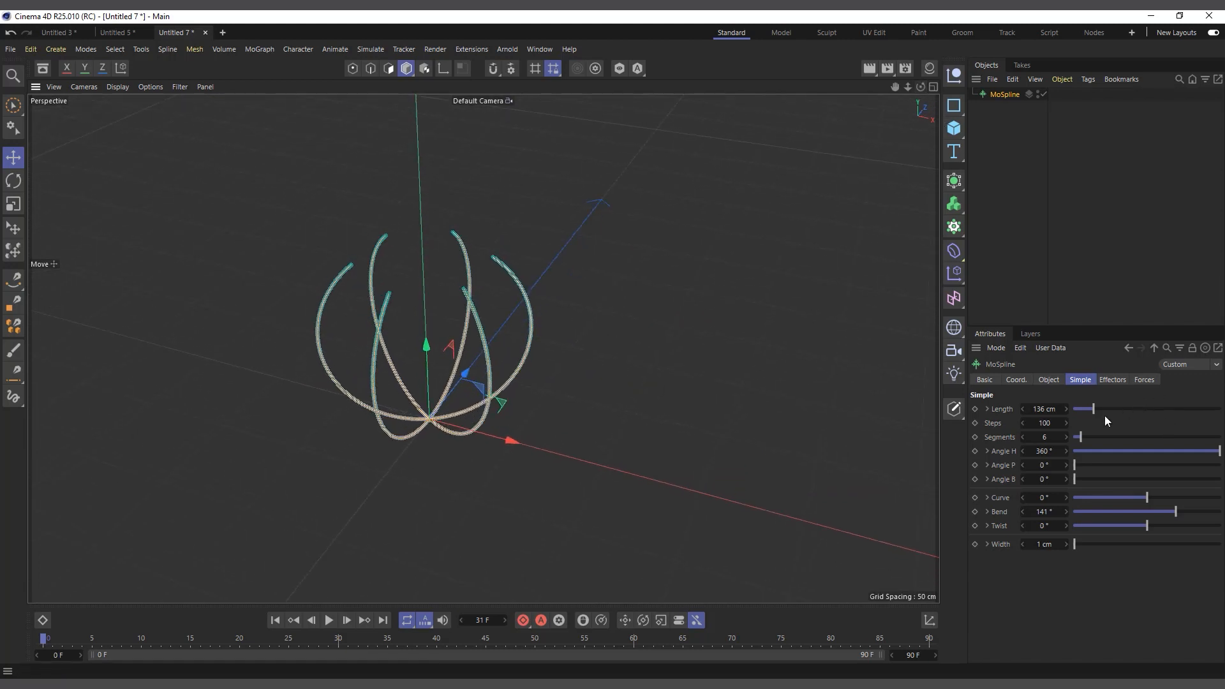
drag(1175, 514, 1180, 513)
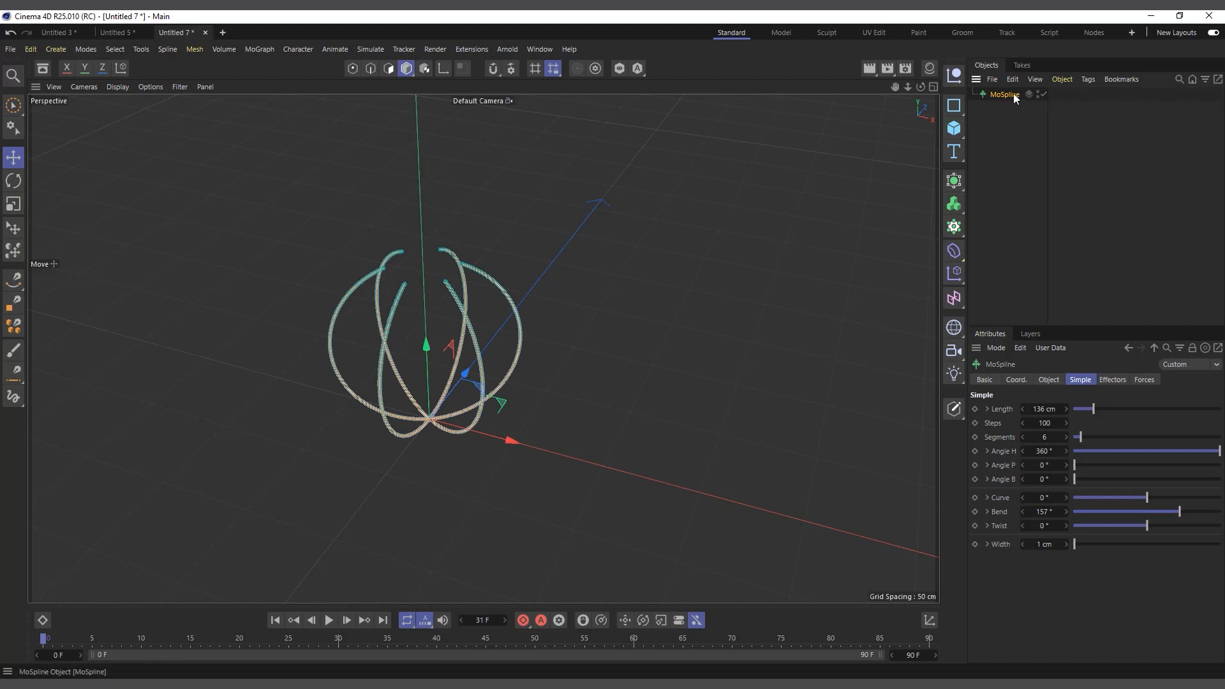
Step: Duplicate the MoSpline and set the copy's Length to 222 cm and Bend to 61°
ctrl+drag(1016, 95, 1009, 111)
drag(1096, 410, 1106, 407)
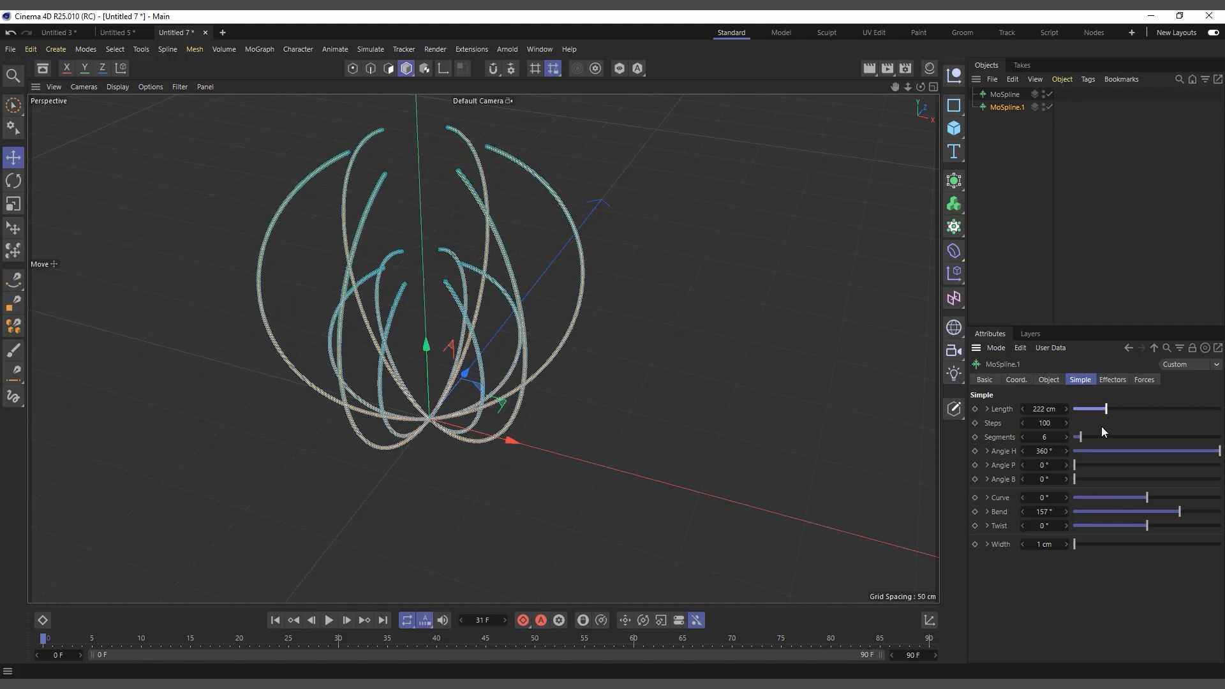
drag(1178, 511, 1160, 518)
scroll(584, 389, down, 3)
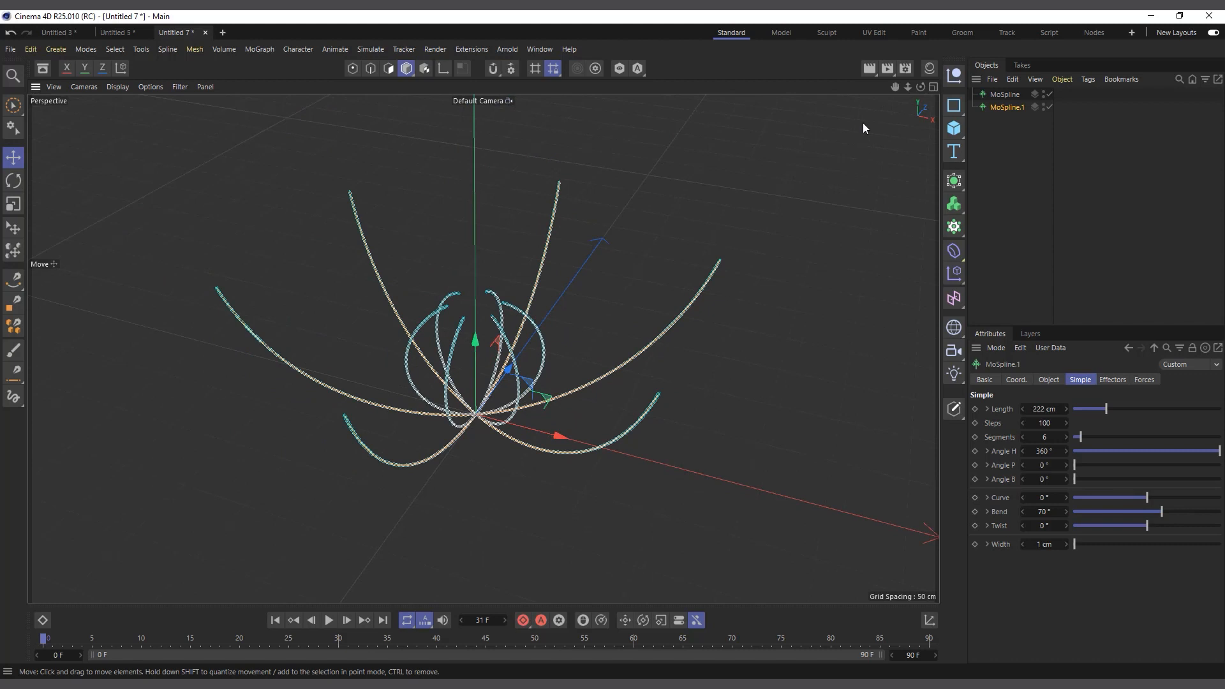
drag(921, 87, 885, 58)
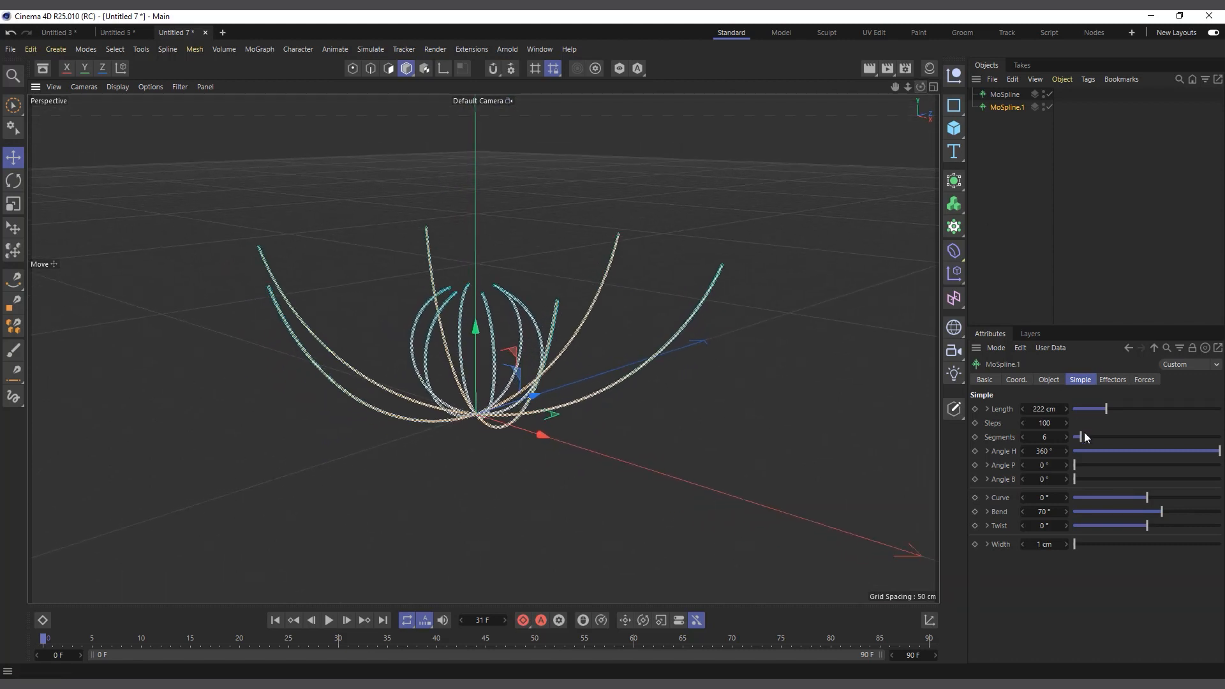
drag(1158, 510, 1159, 511)
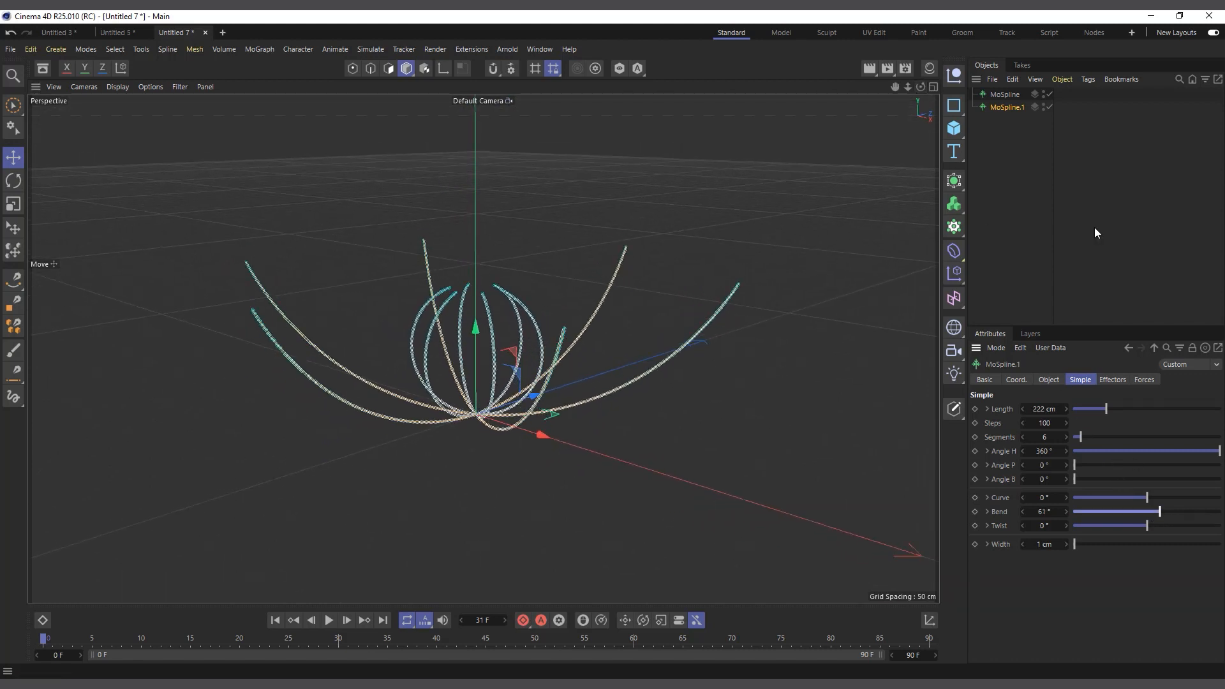
Step: Increase the number of Segments on the duplicated MoSpline and deselect it
click(1044, 437)
key(Return)
click(1003, 199)
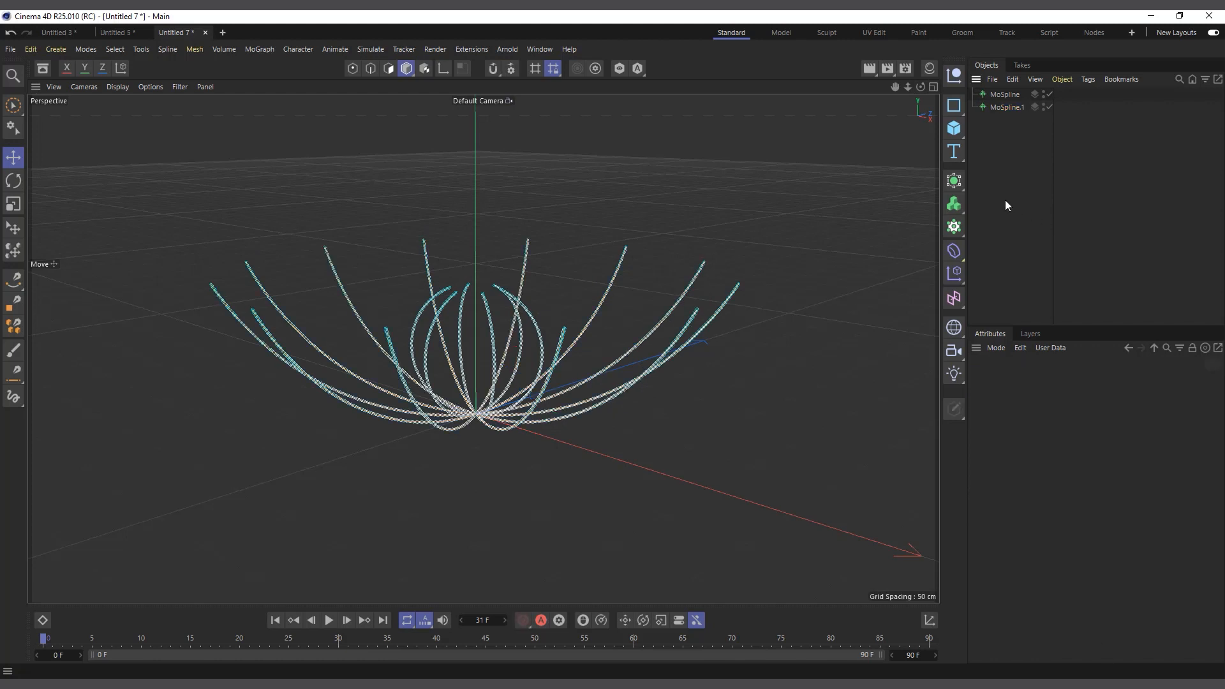
Step: Add a Cloner, place both MoSplines inside it as children, and select the Cloner
click(258, 49)
click(290, 87)
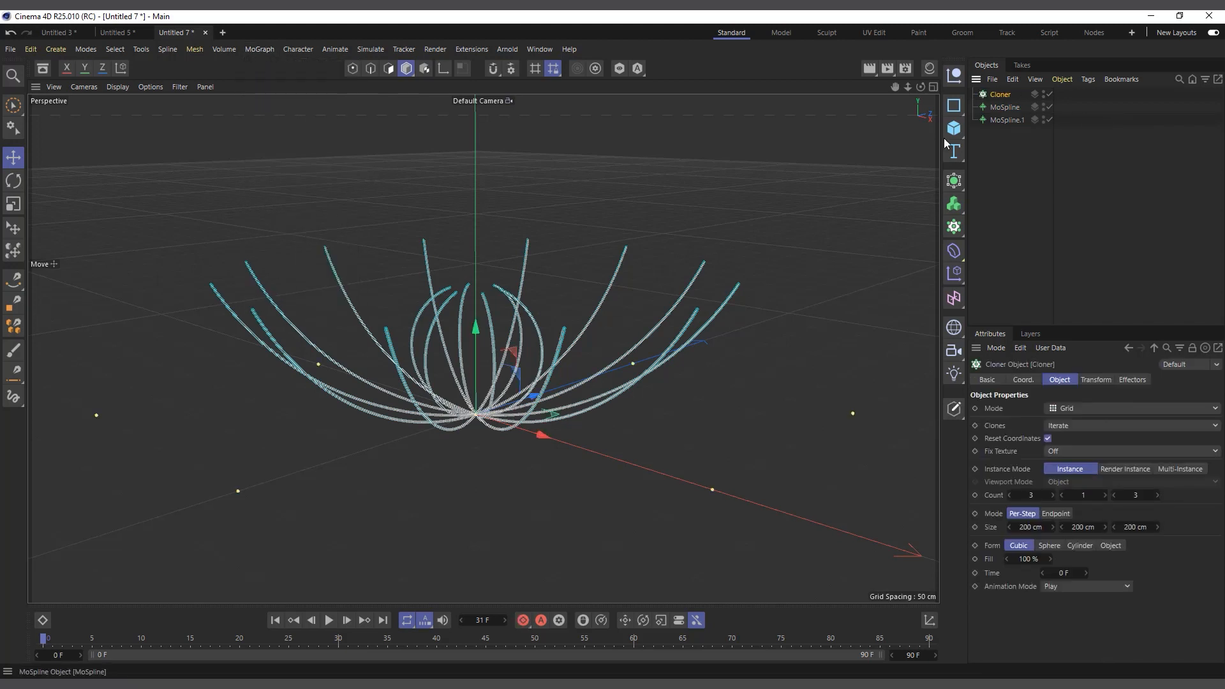
drag(1007, 150, 997, 105)
drag(1000, 108, 1007, 93)
click(1000, 94)
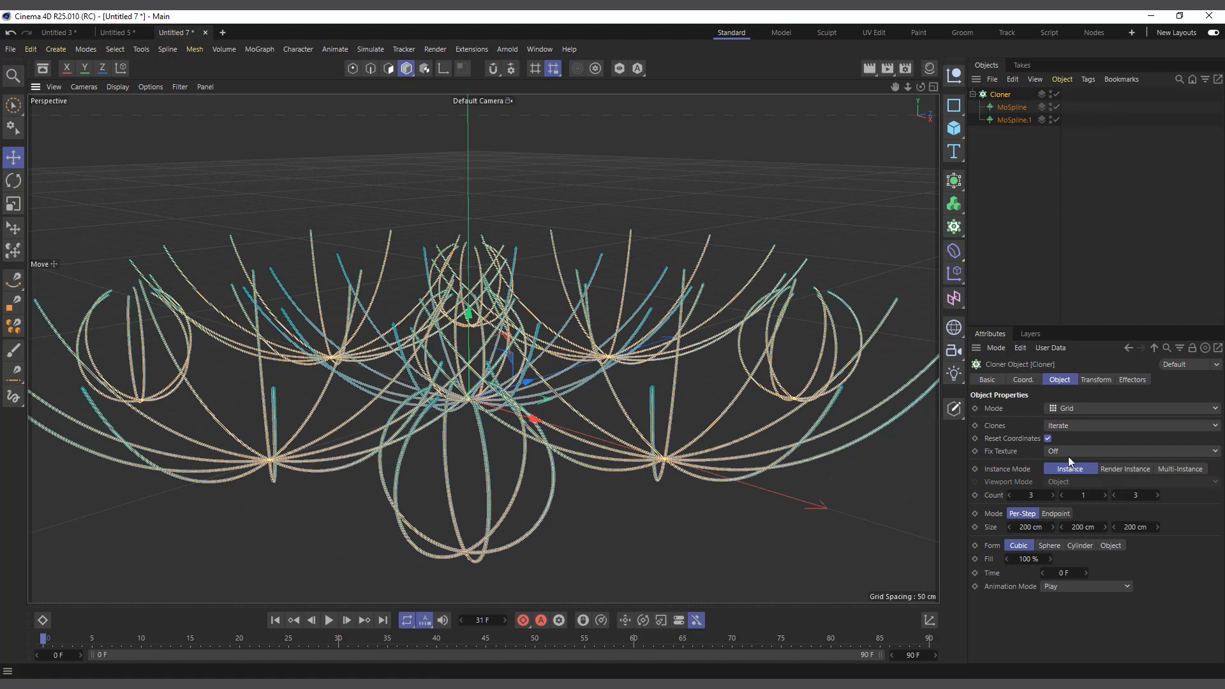
Step: Set the Cloner's Mode to Linear and its P.Y offset to 0 cm
click(1074, 407)
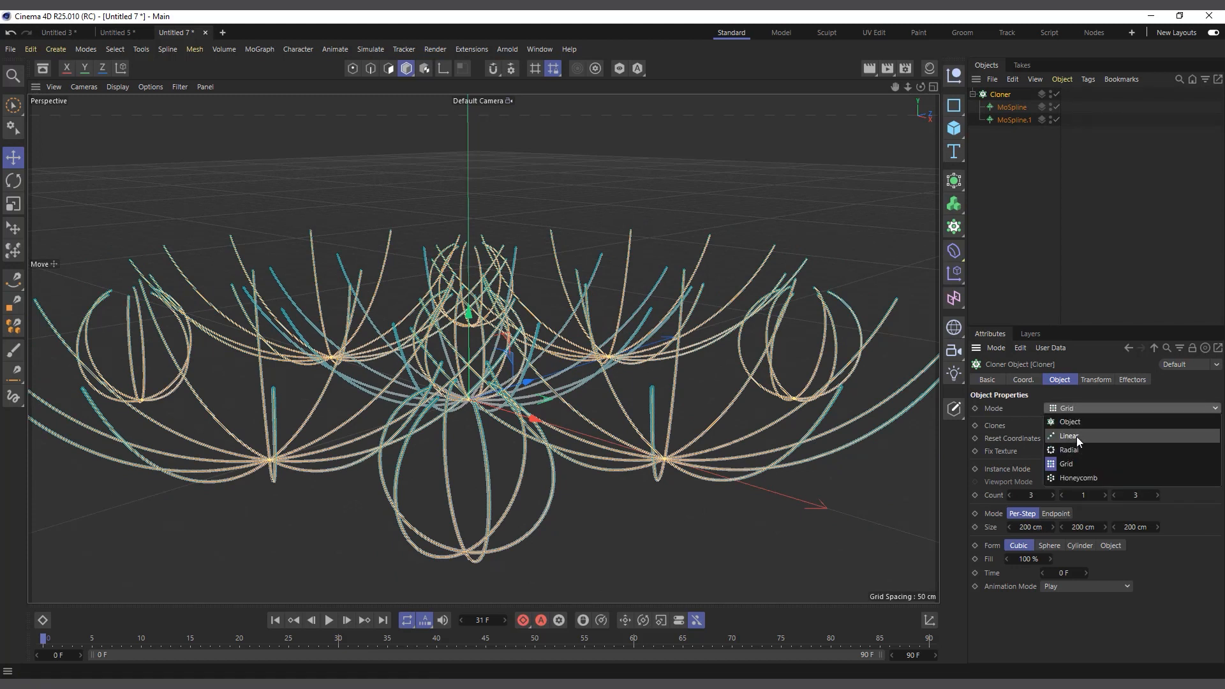
click(1076, 436)
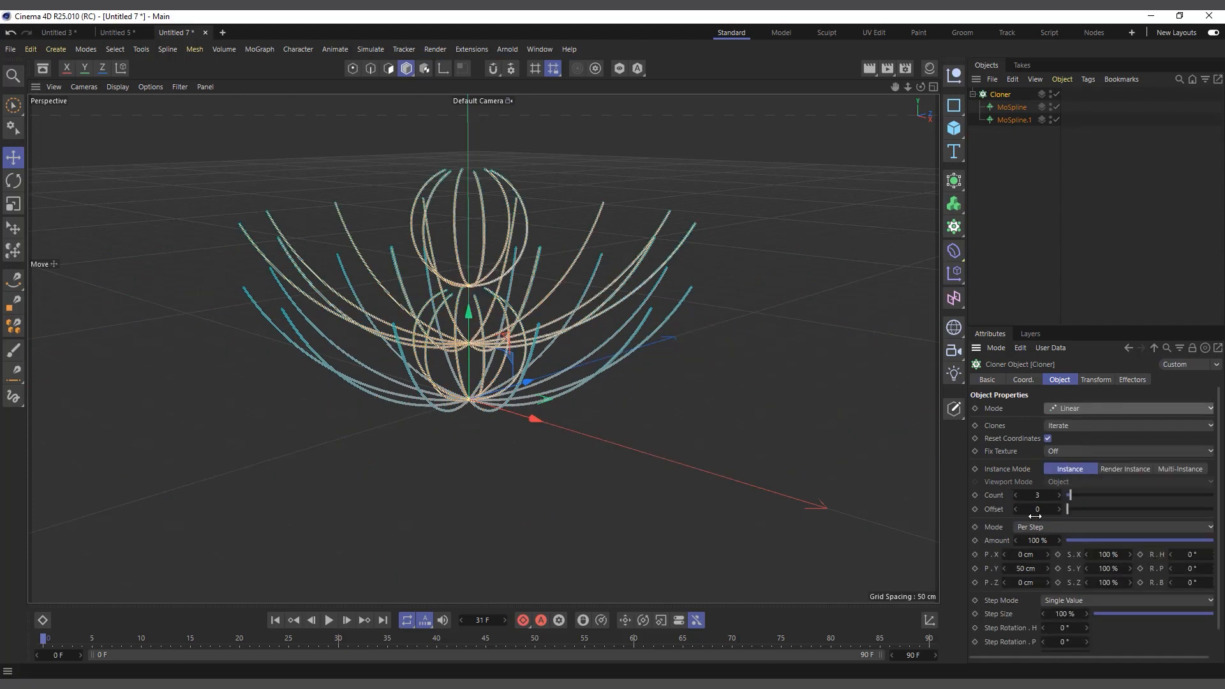
click(1024, 568)
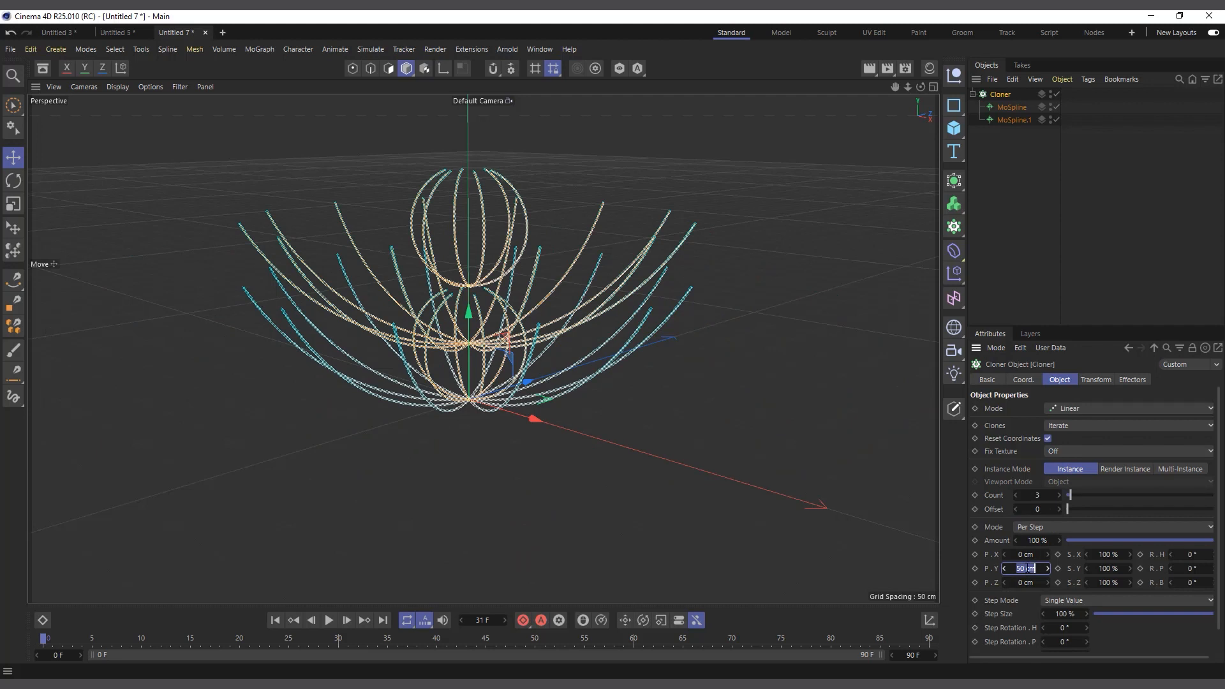
text(0)
key(Return)
scroll(657, 360, up, 2)
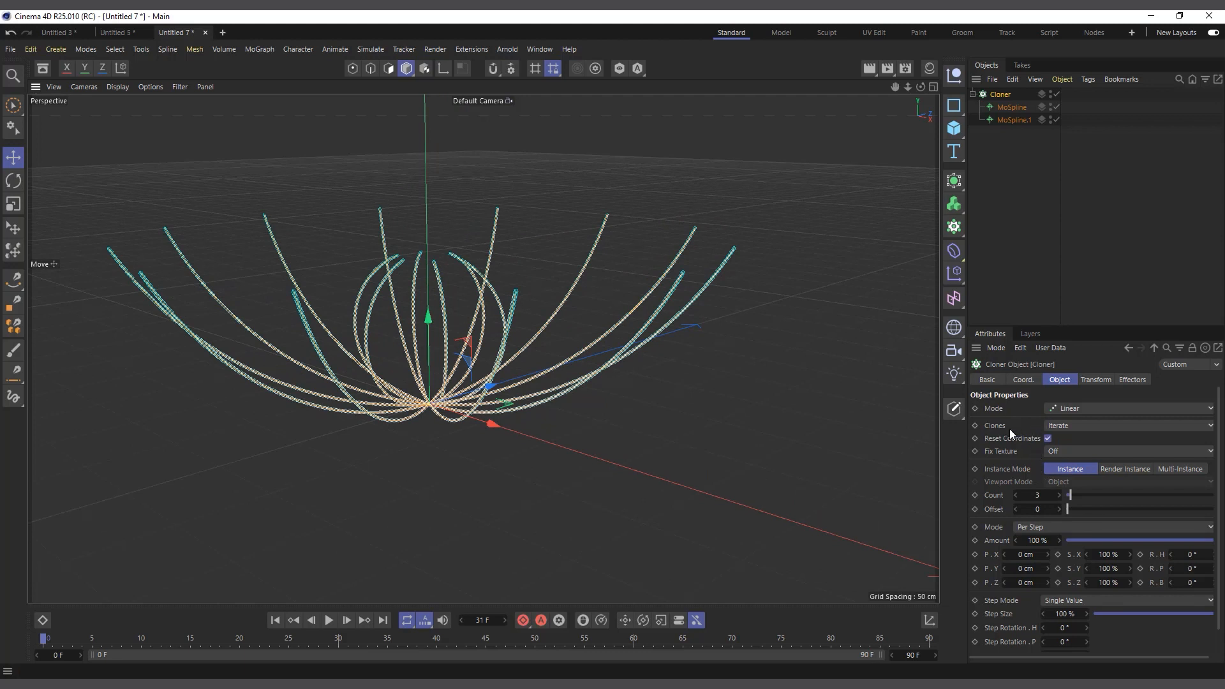
Step: Set the Cloner's Clones option to Blend
click(1065, 426)
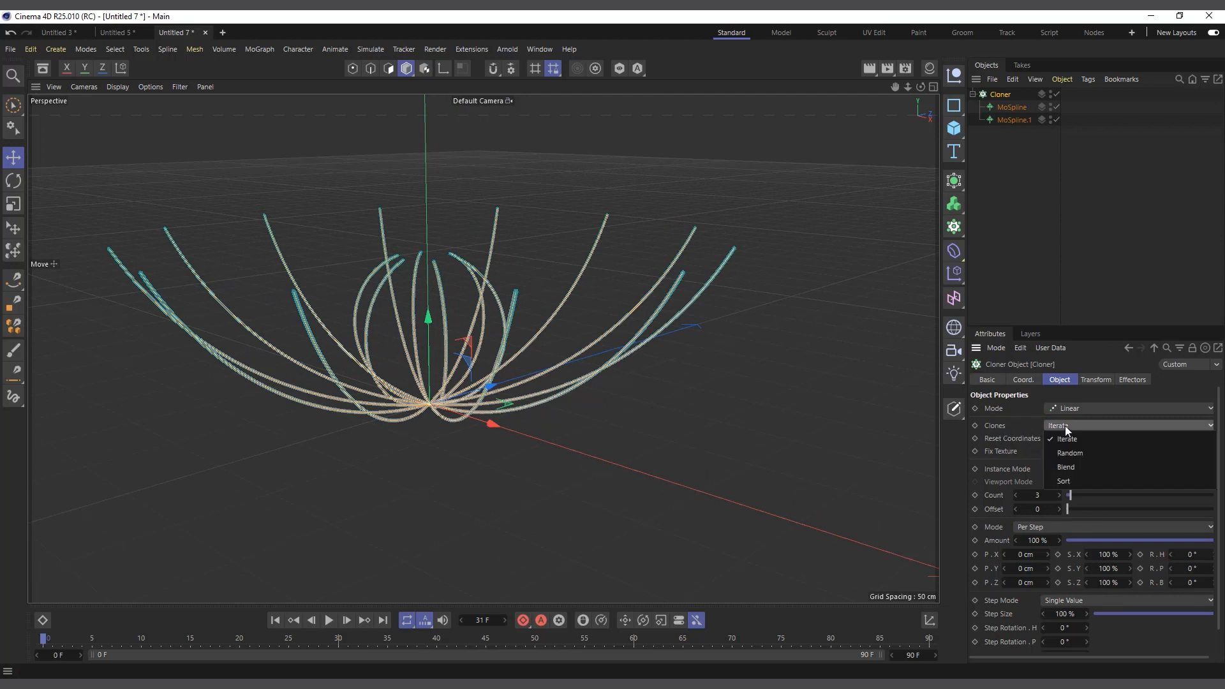
click(1088, 468)
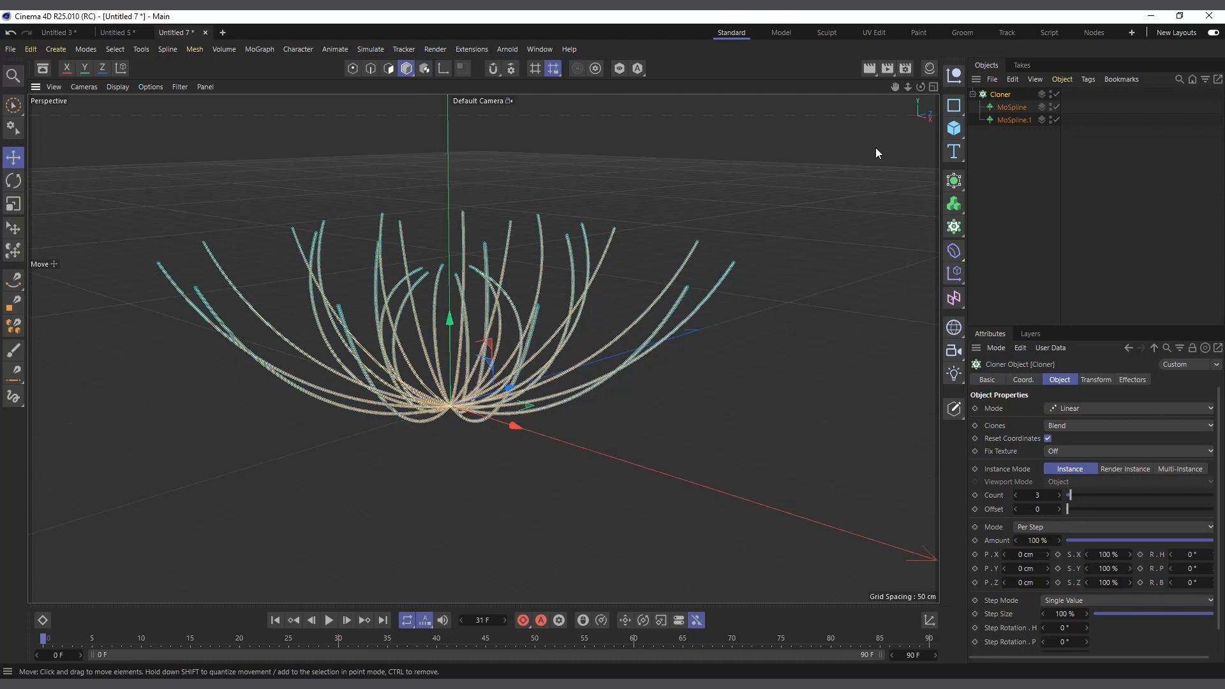
drag(920, 87, 726, 296)
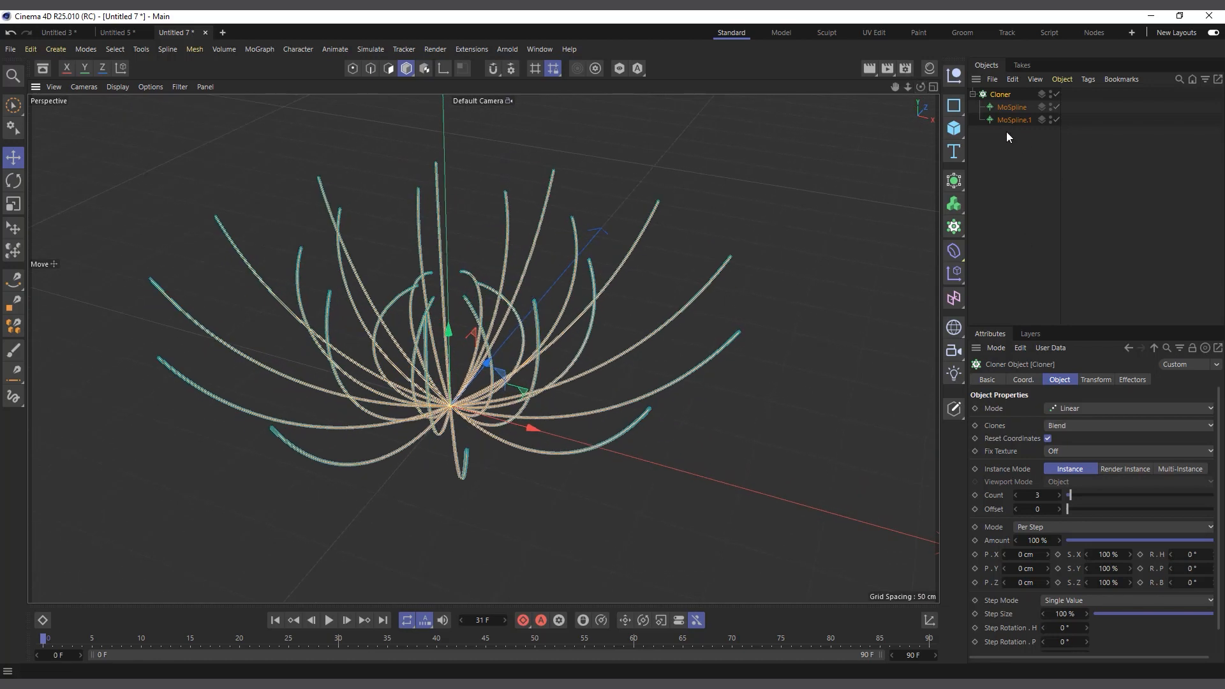
Step: Try Dual Lines as the Display Mode of both MoSplines and settle on Line
drag(1016, 135, 995, 101)
click(1048, 380)
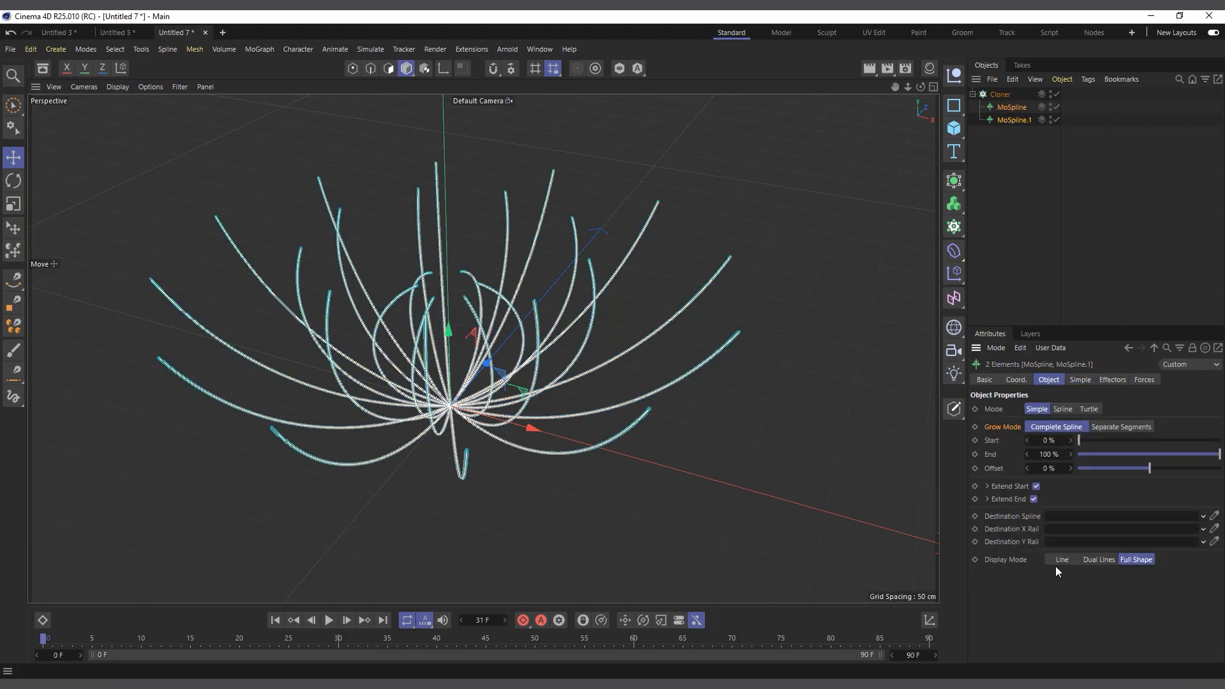
click(1100, 562)
scroll(328, 472, up, 2)
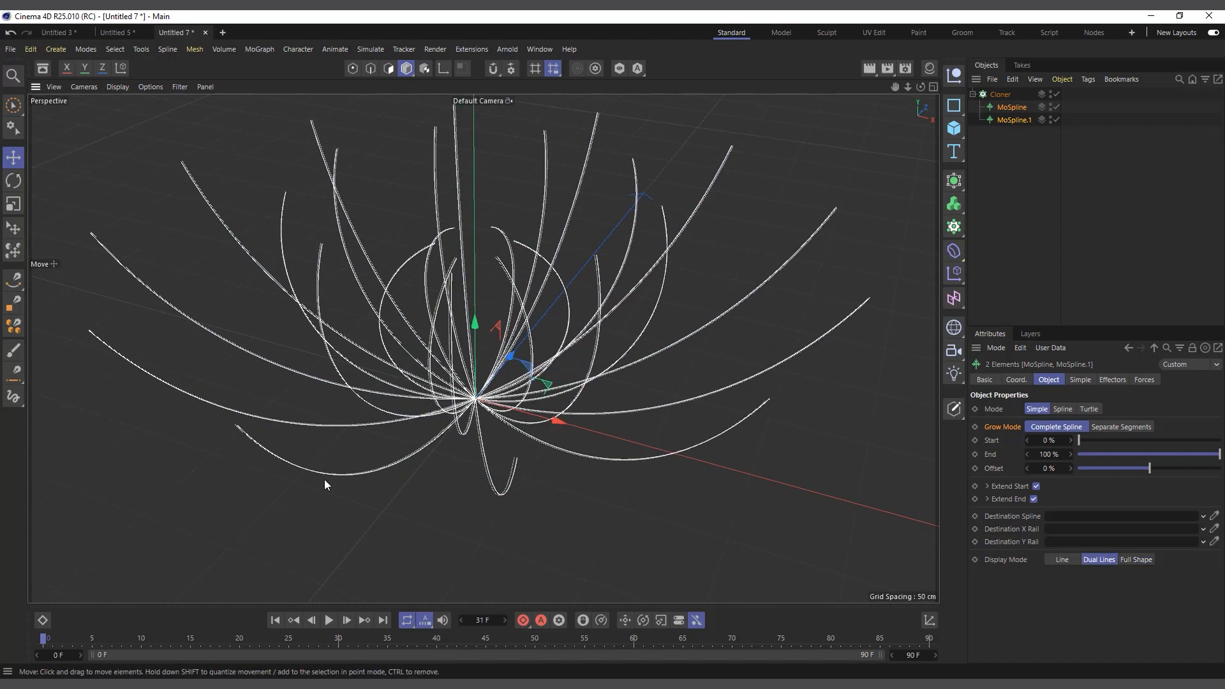
scroll(503, 480, up, 3)
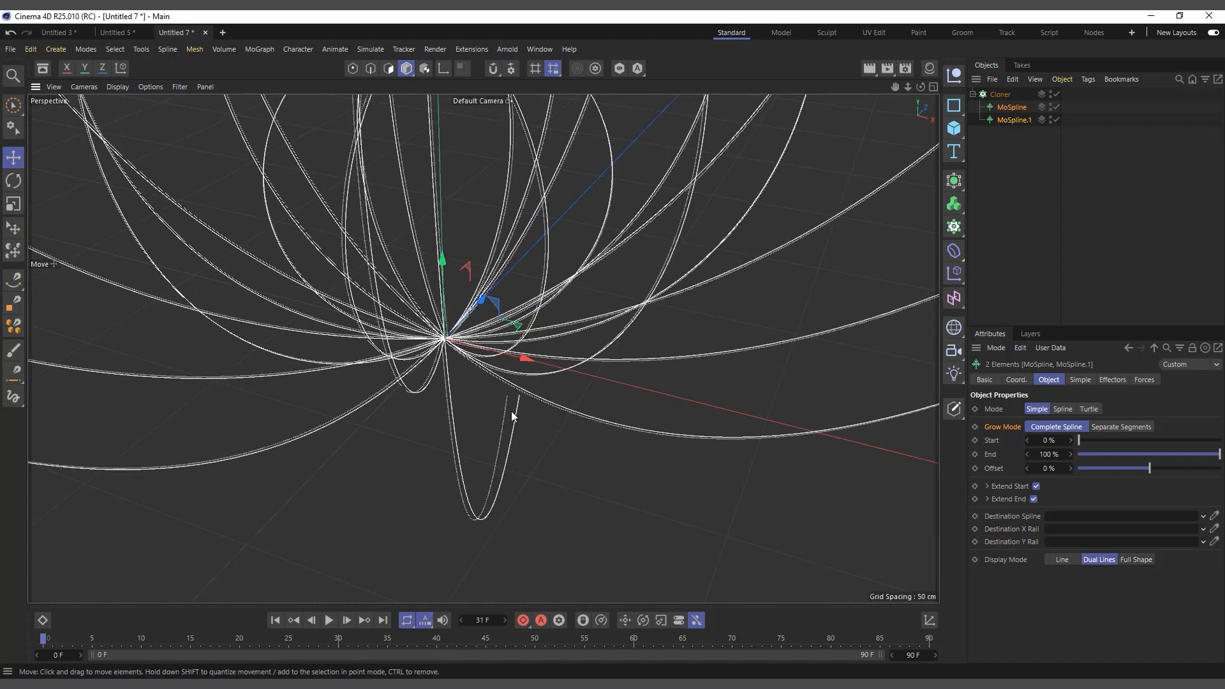
scroll(507, 453, down, 2)
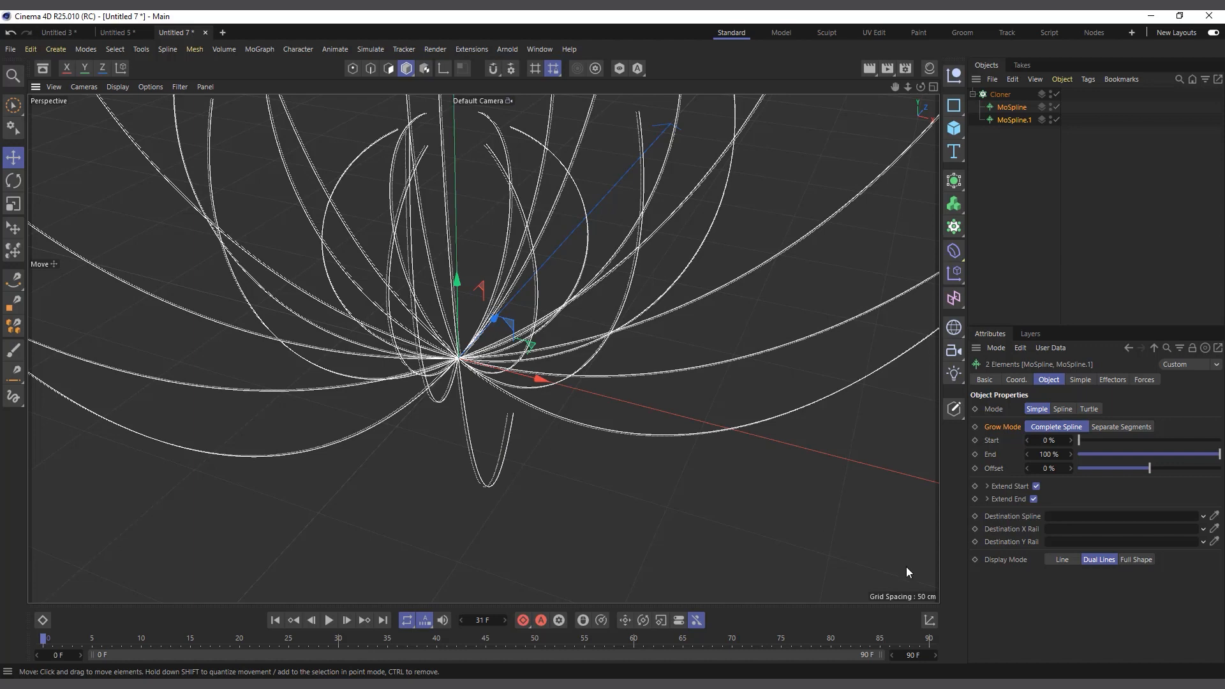
click(1066, 560)
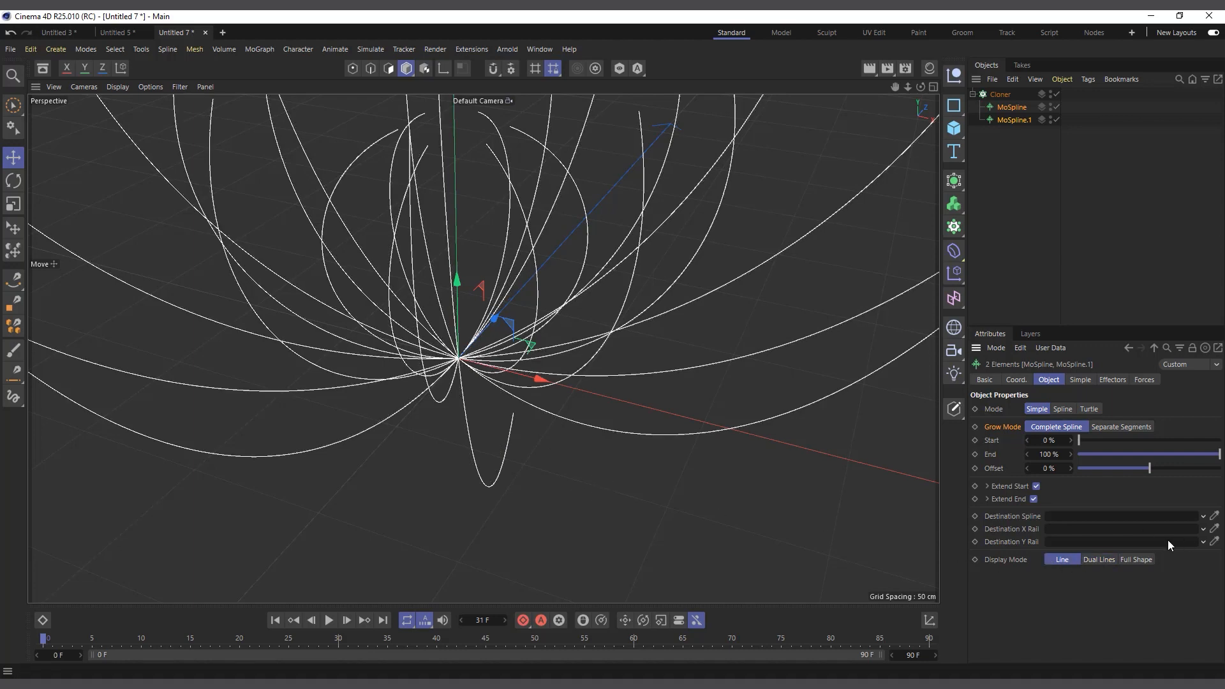
scroll(470, 439, down, 4)
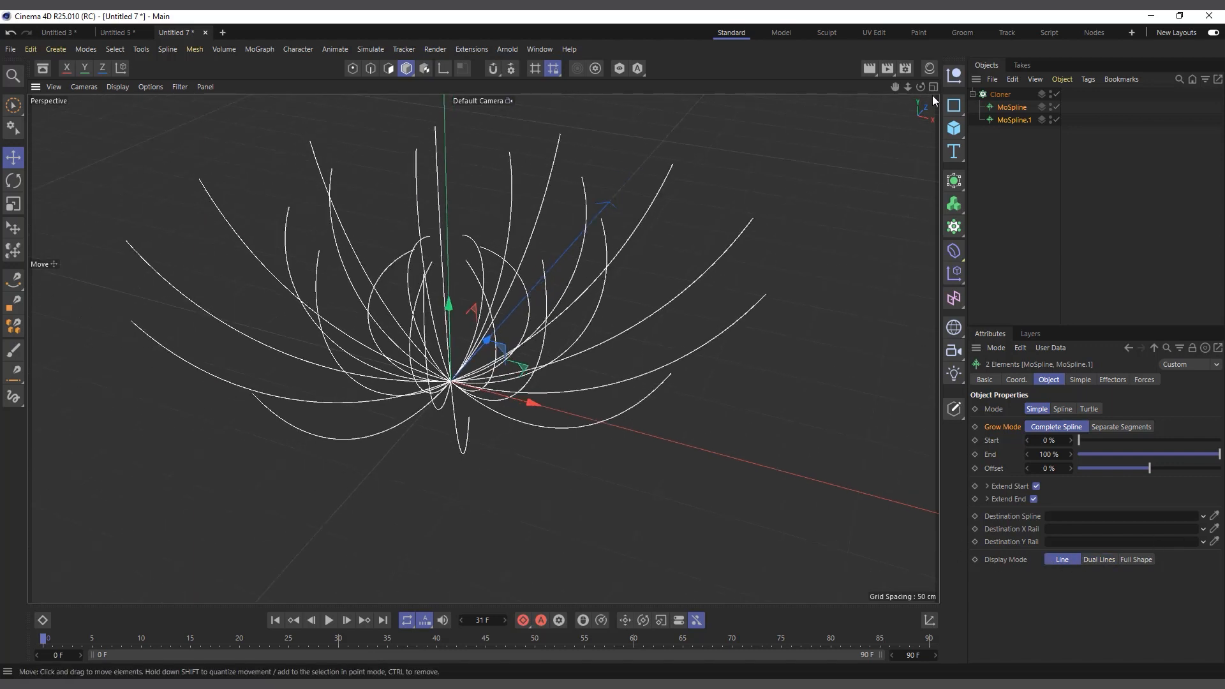
drag(920, 86, 916, 61)
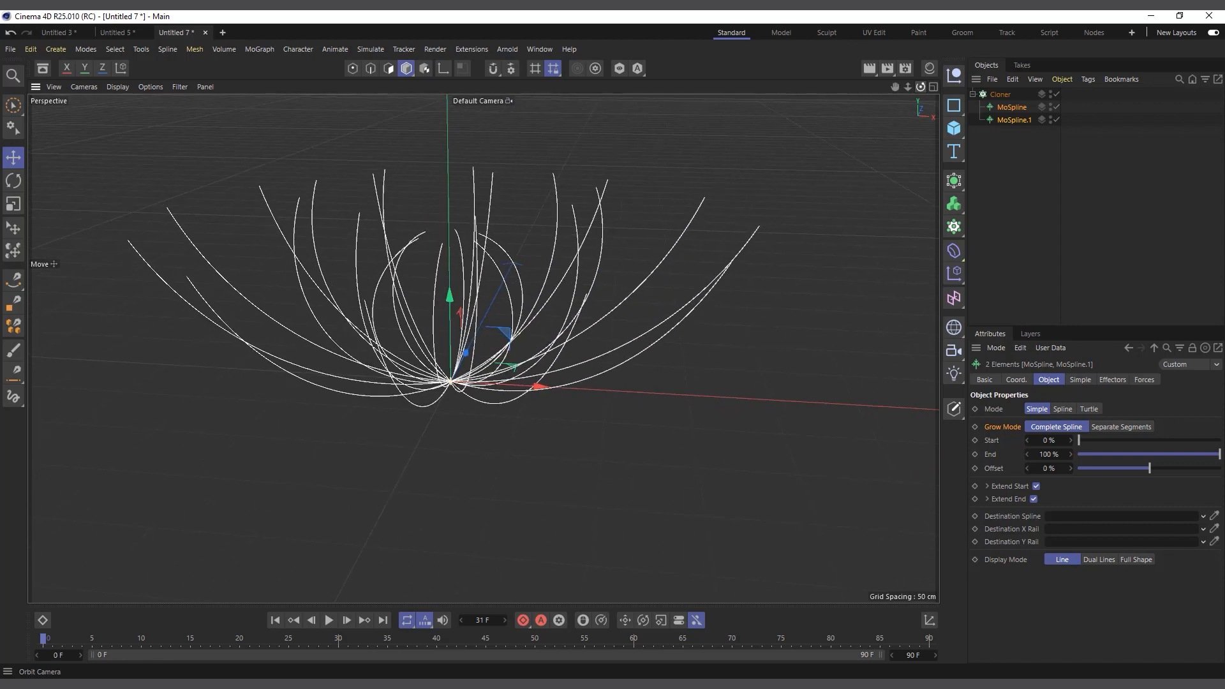
scroll(634, 198, up, 2)
scroll(637, 300, up, 1)
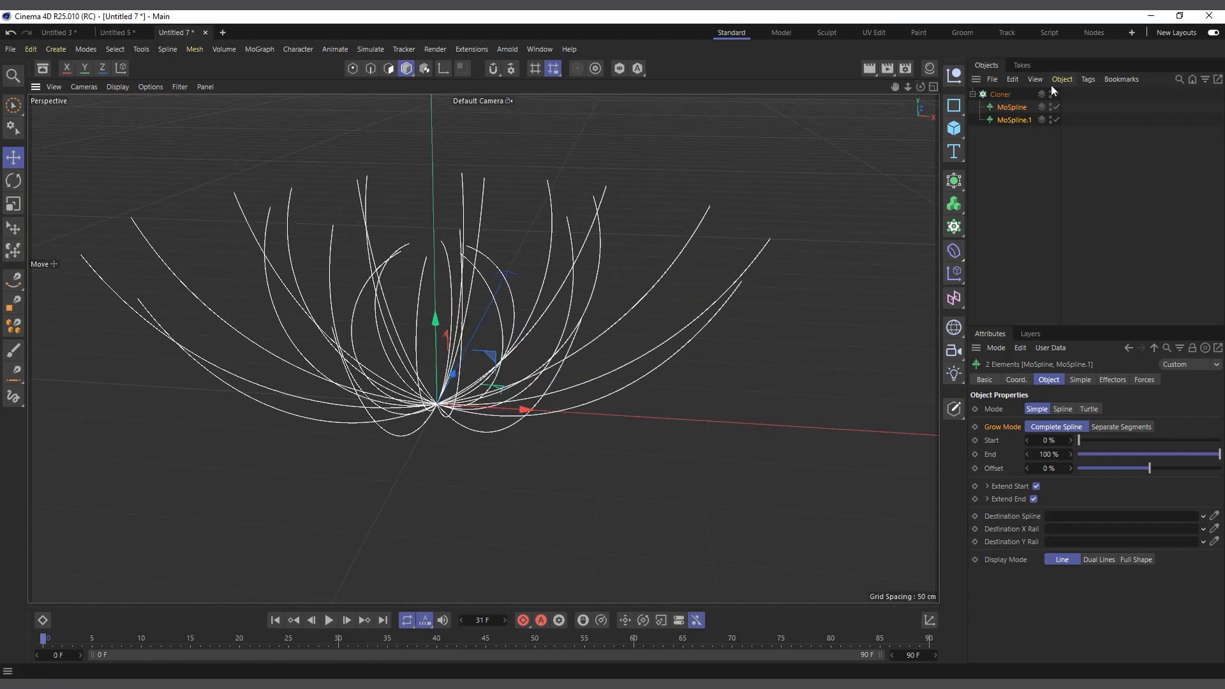
Step: Increase the Cloner's Count for more blended clones and reselect both MoSplines
click(1006, 95)
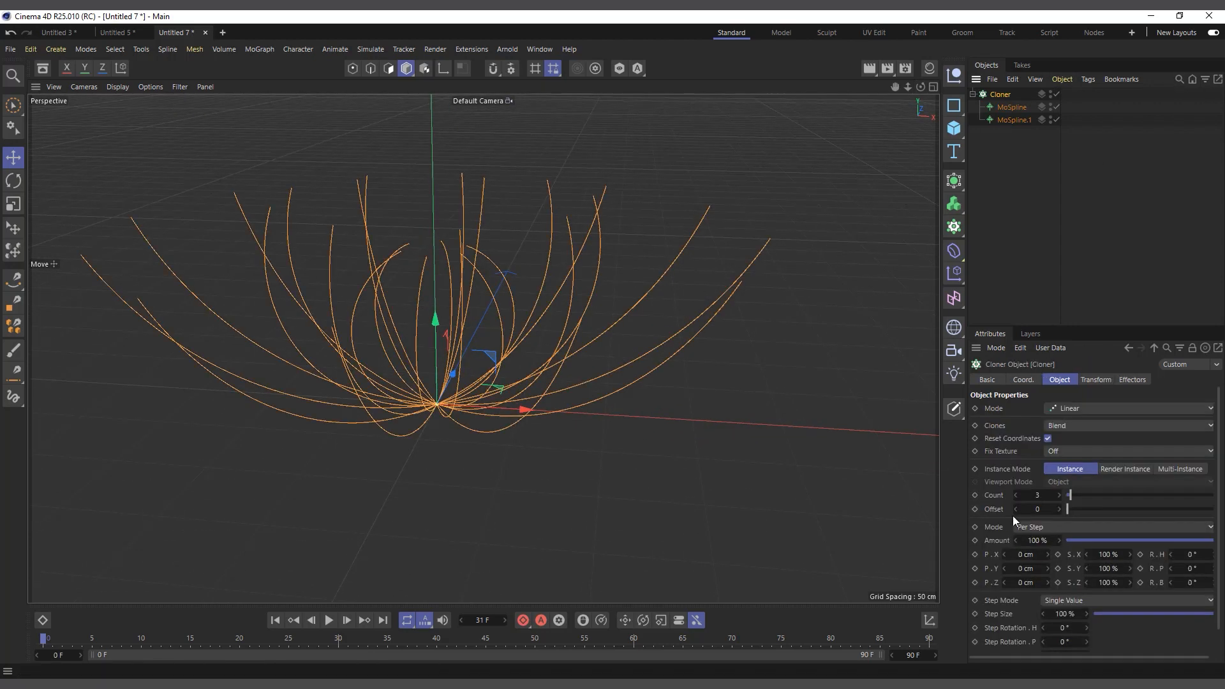
drag(920, 87, 899, 75)
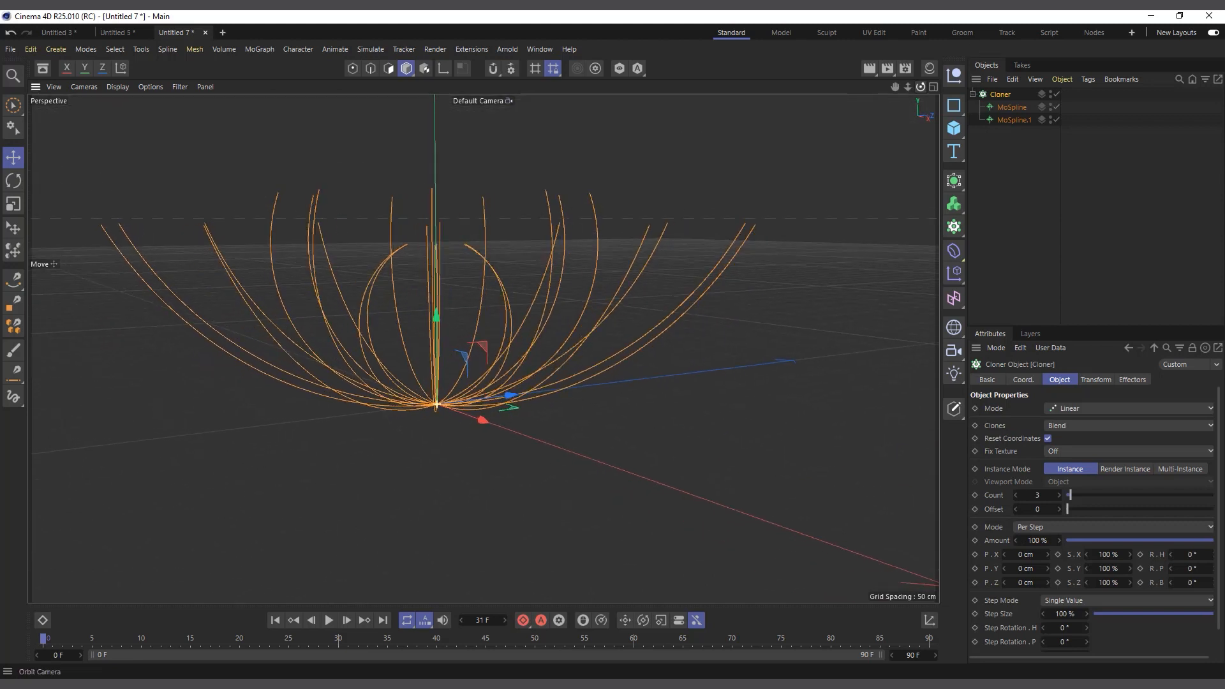
drag(1054, 496, 1062, 497)
drag(920, 86, 925, 93)
drag(1036, 153, 1004, 103)
drag(920, 87, 997, 161)
scroll(559, 405, up, 2)
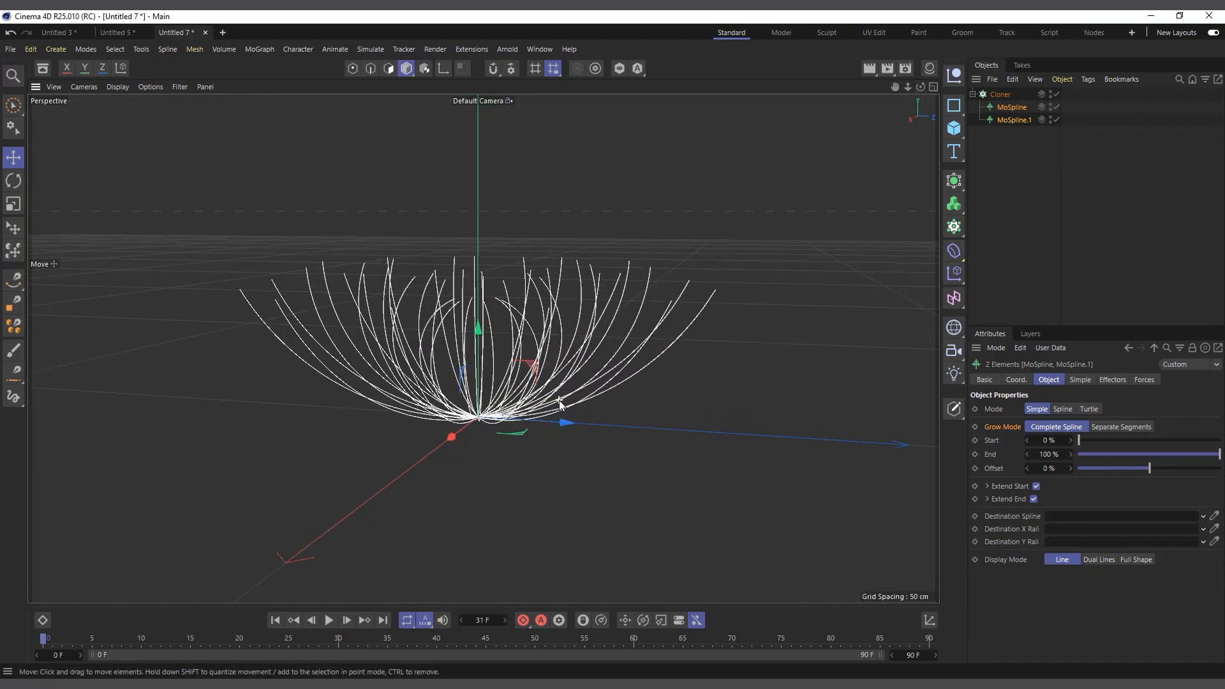
drag(920, 85, 1008, 83)
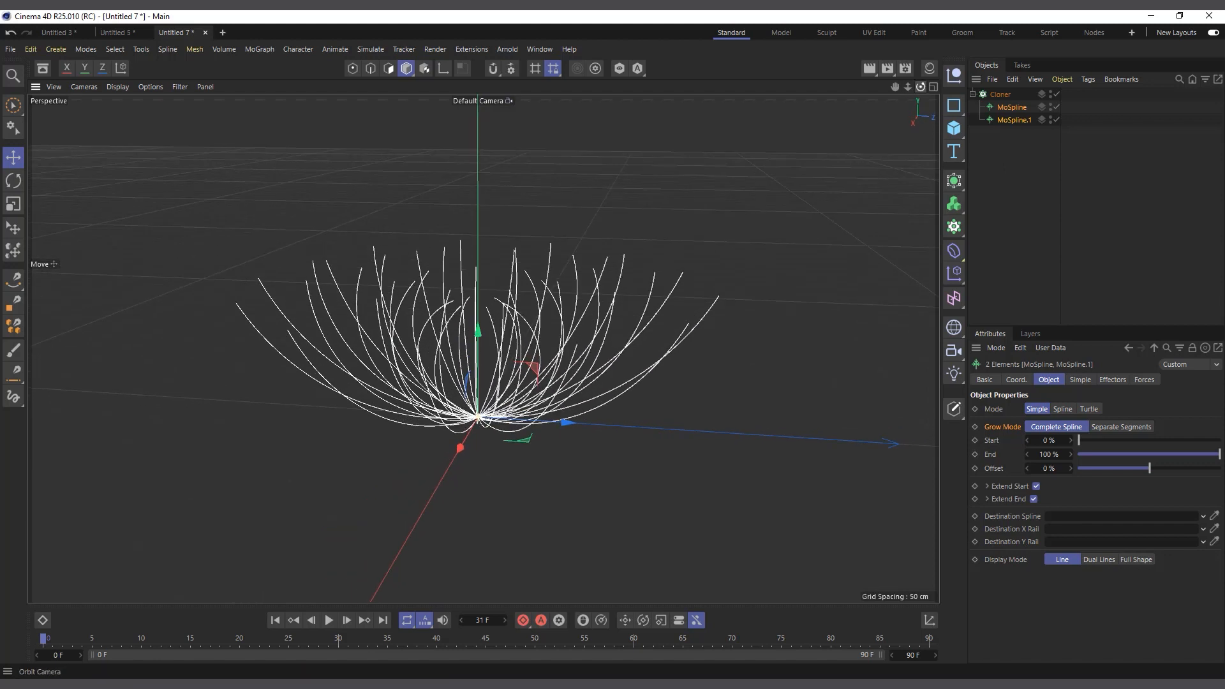
Step: Paste the copied petal object into the scene and rename it Leaf
click(1012, 79)
click(1036, 123)
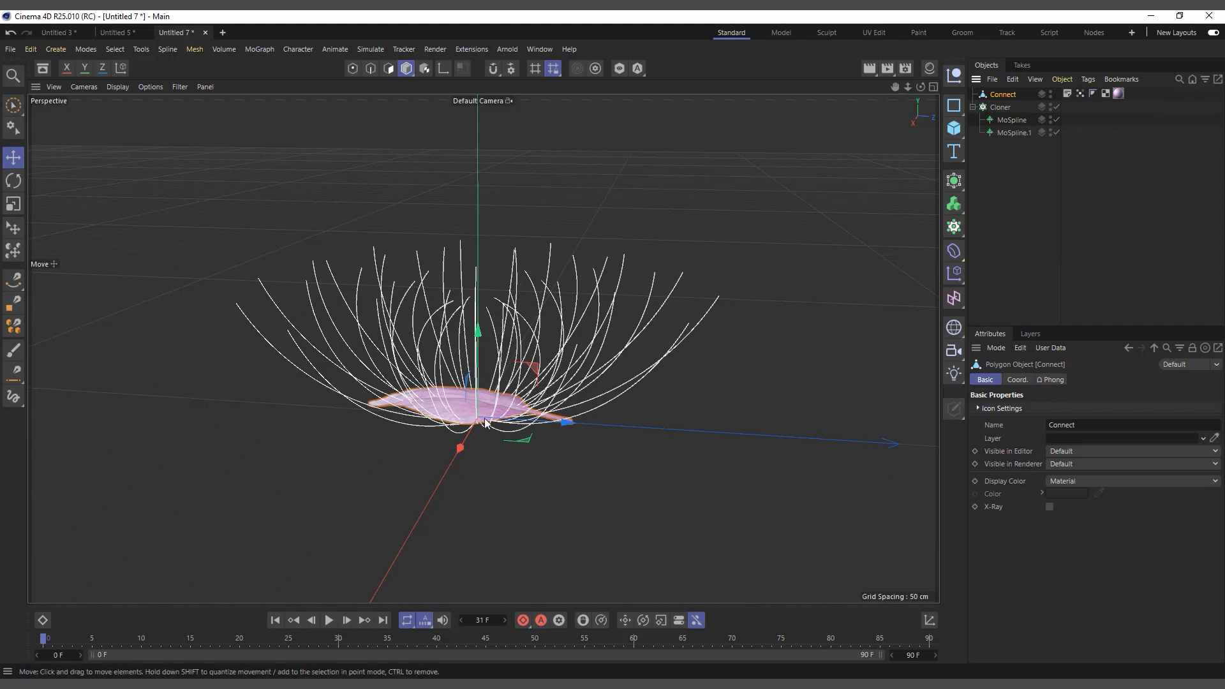
drag(920, 86, 950, 88)
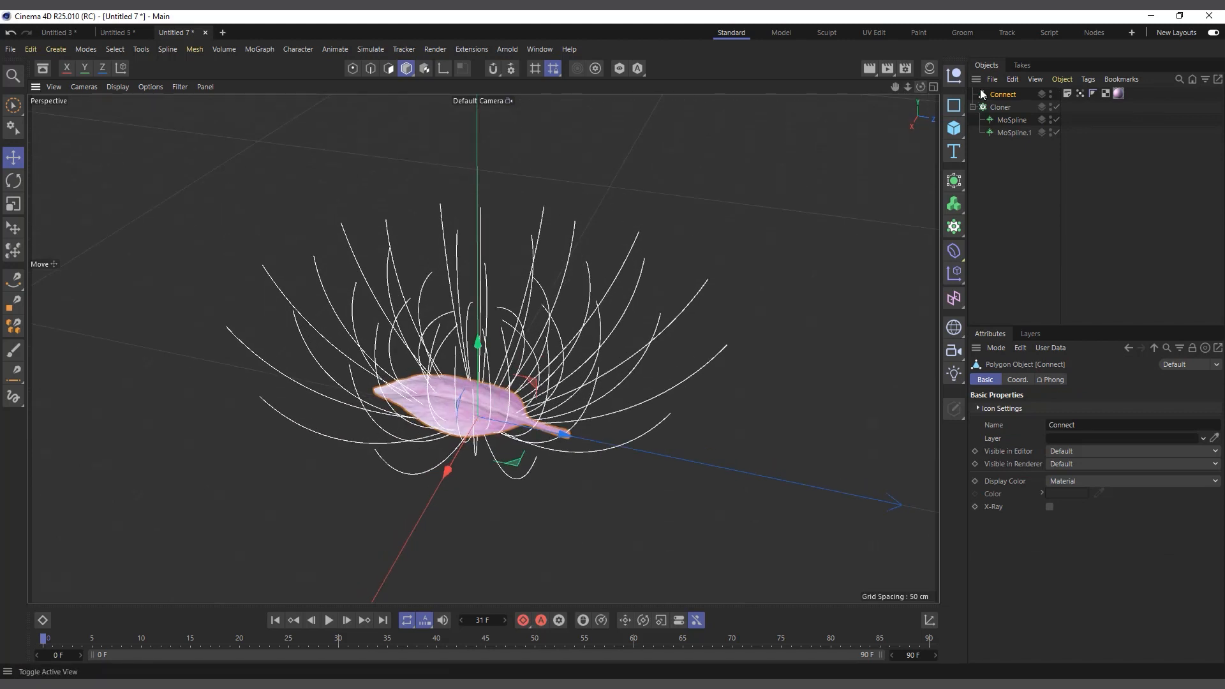
double_click(1004, 95)
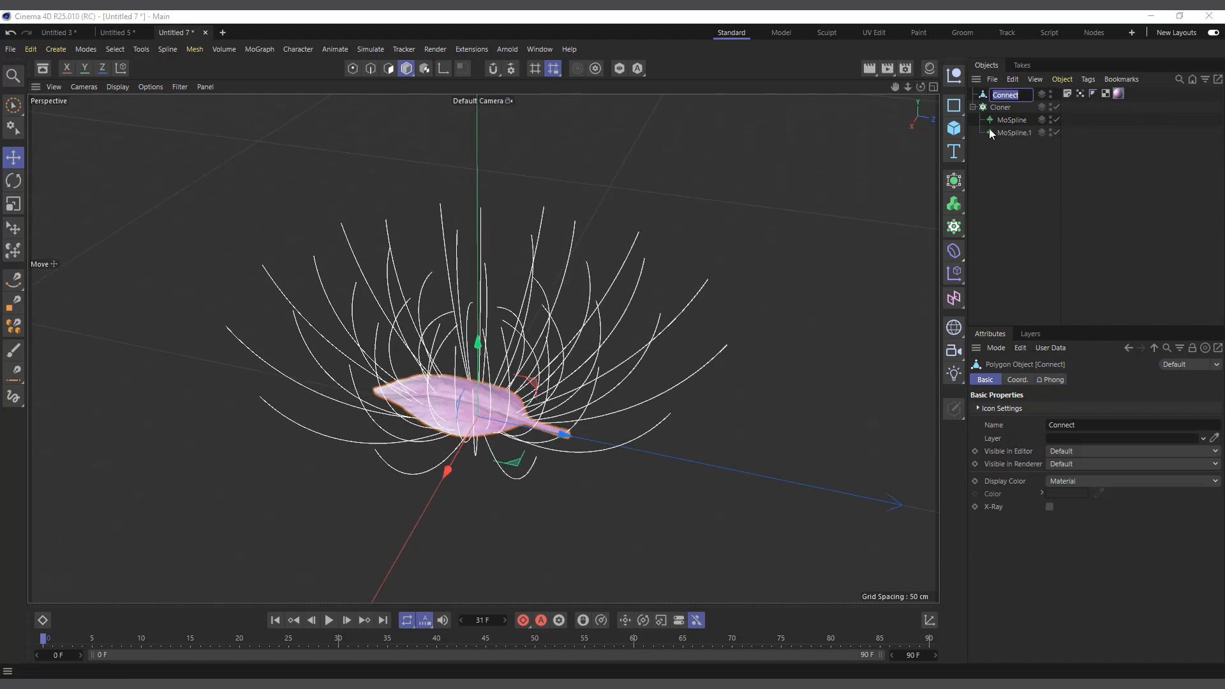
text(Leaf)
key(Return)
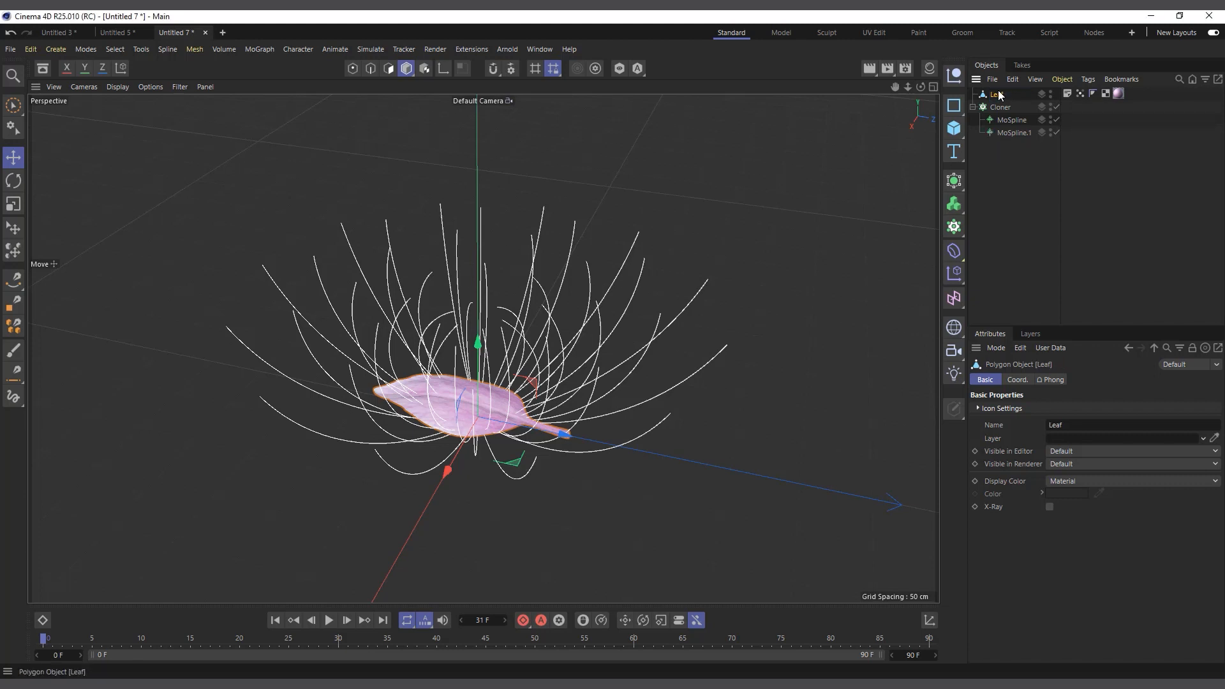
scroll(519, 434, up, 2)
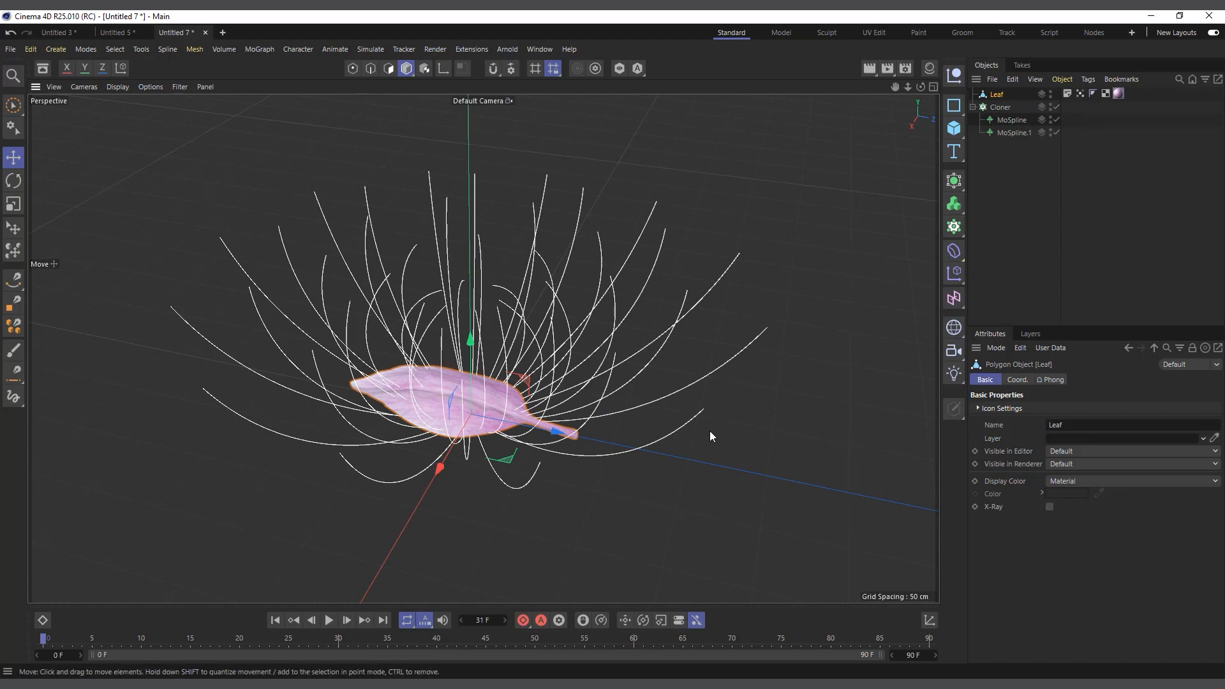
drag(920, 87, 946, 51)
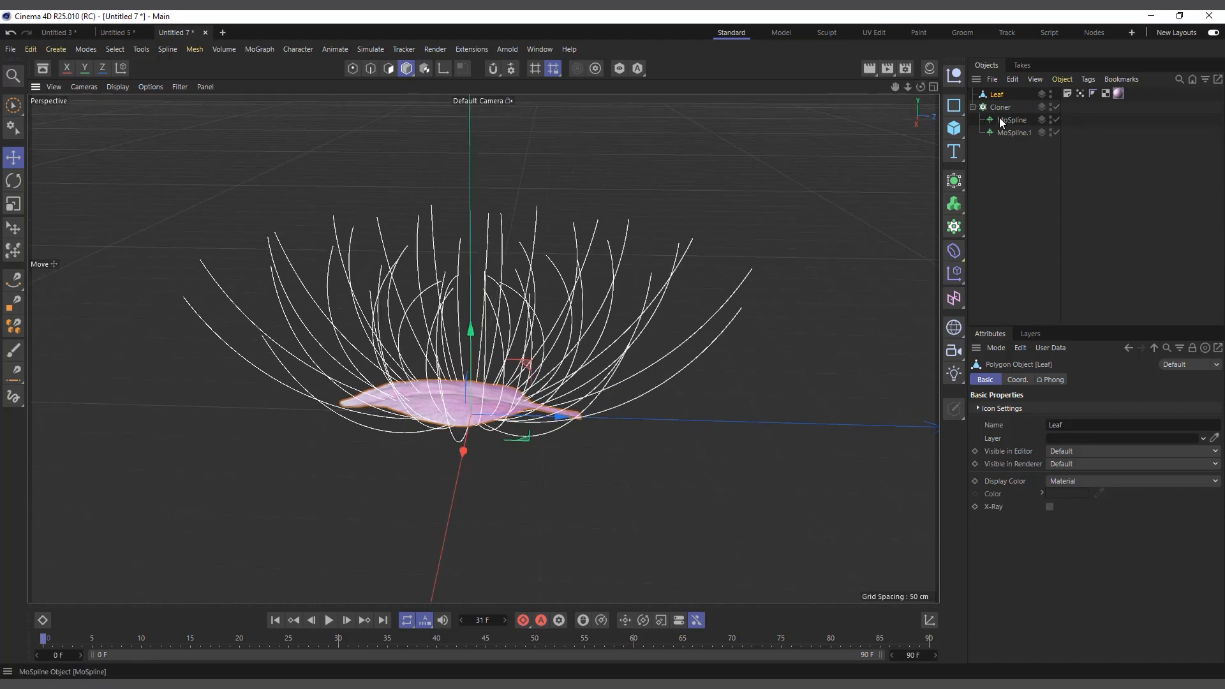
Step: Disable the Cloner and move the Leaf object below it in the hierarchy
click(1056, 107)
click(988, 174)
drag(996, 94, 1021, 182)
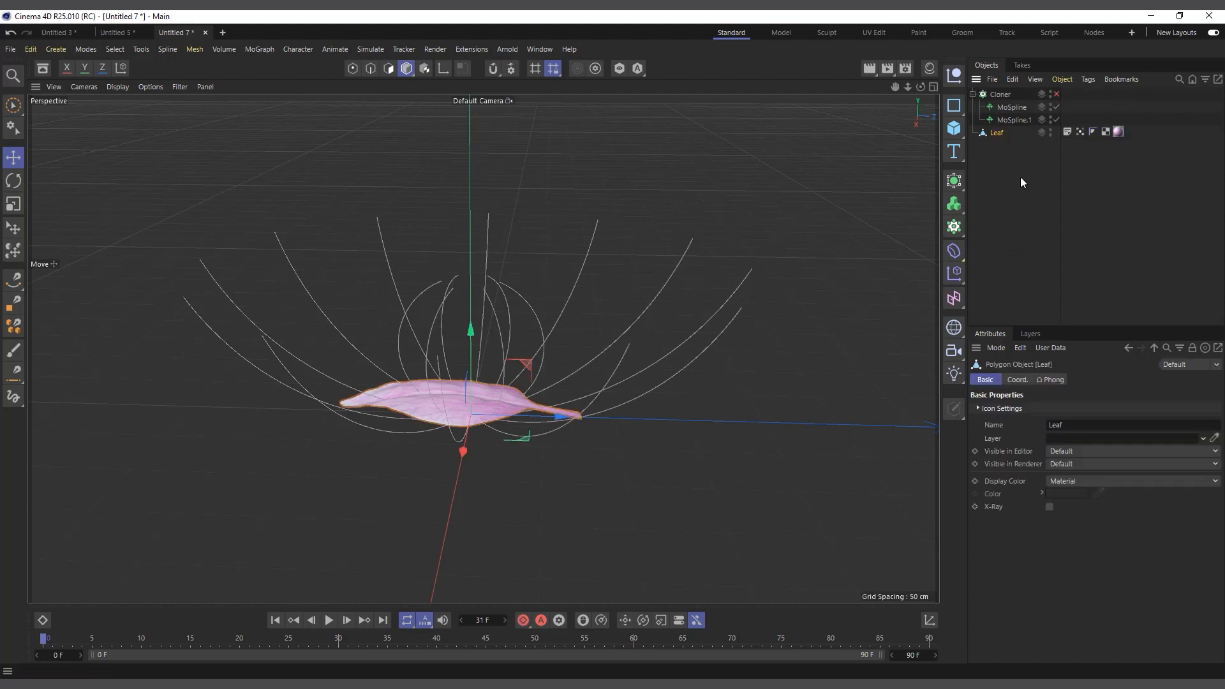
Step: Add a Spline Wrap deformer and make it a child of Leaf
click(954, 251)
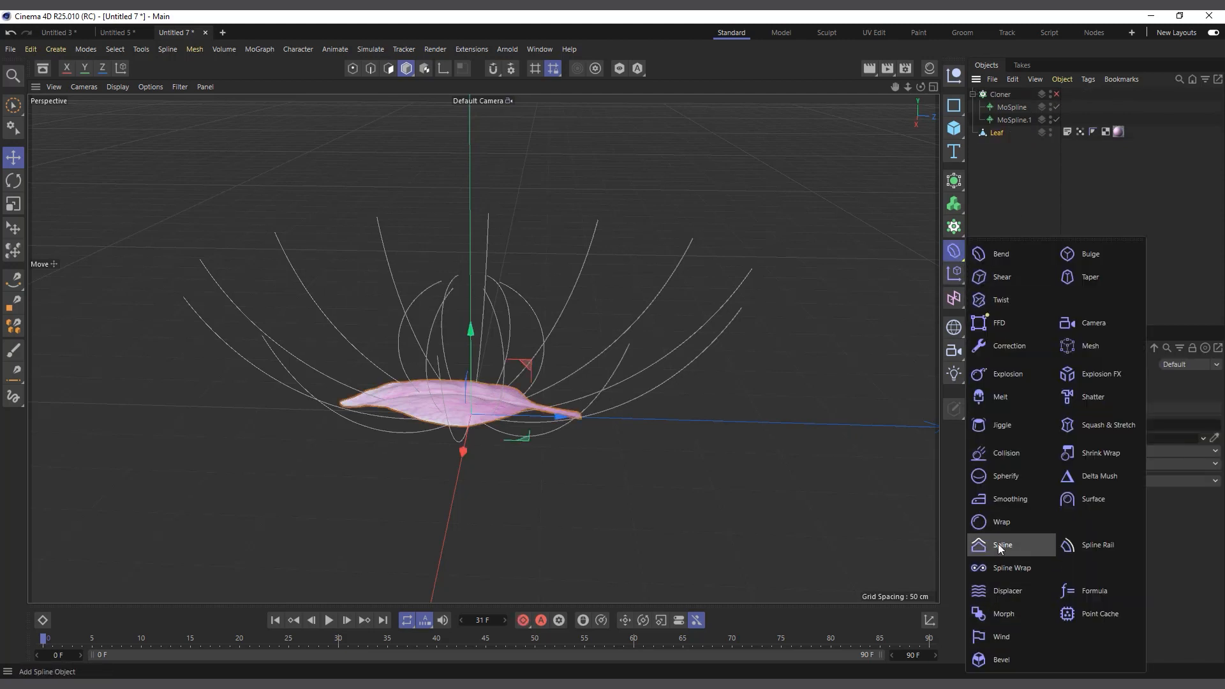
click(1004, 568)
drag(1005, 90, 996, 145)
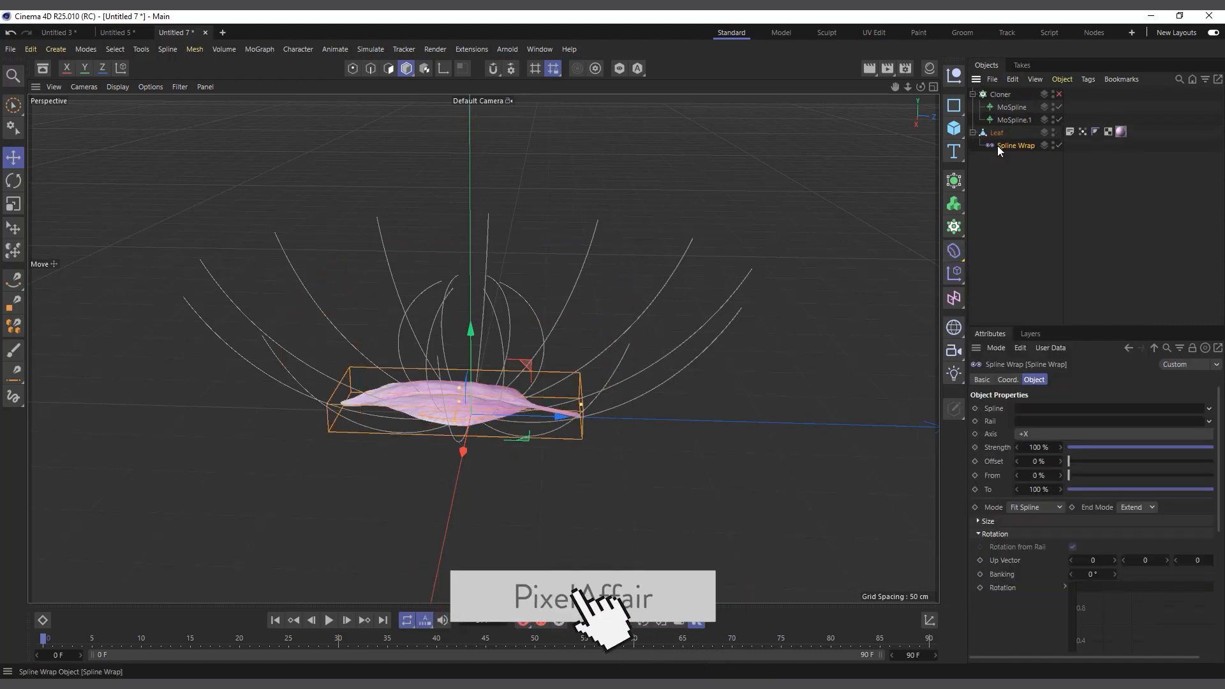
Step: Assign MoSpline.1 as the Spline of the Spline Wrap deformer
click(996, 135)
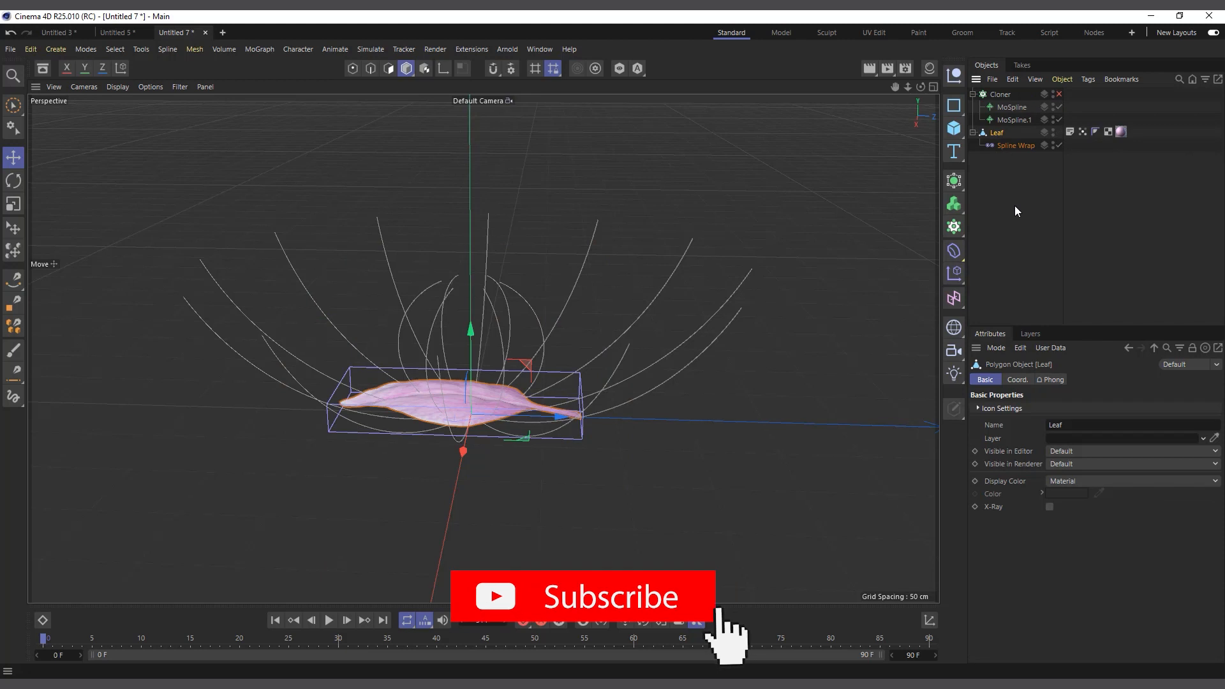
click(1019, 145)
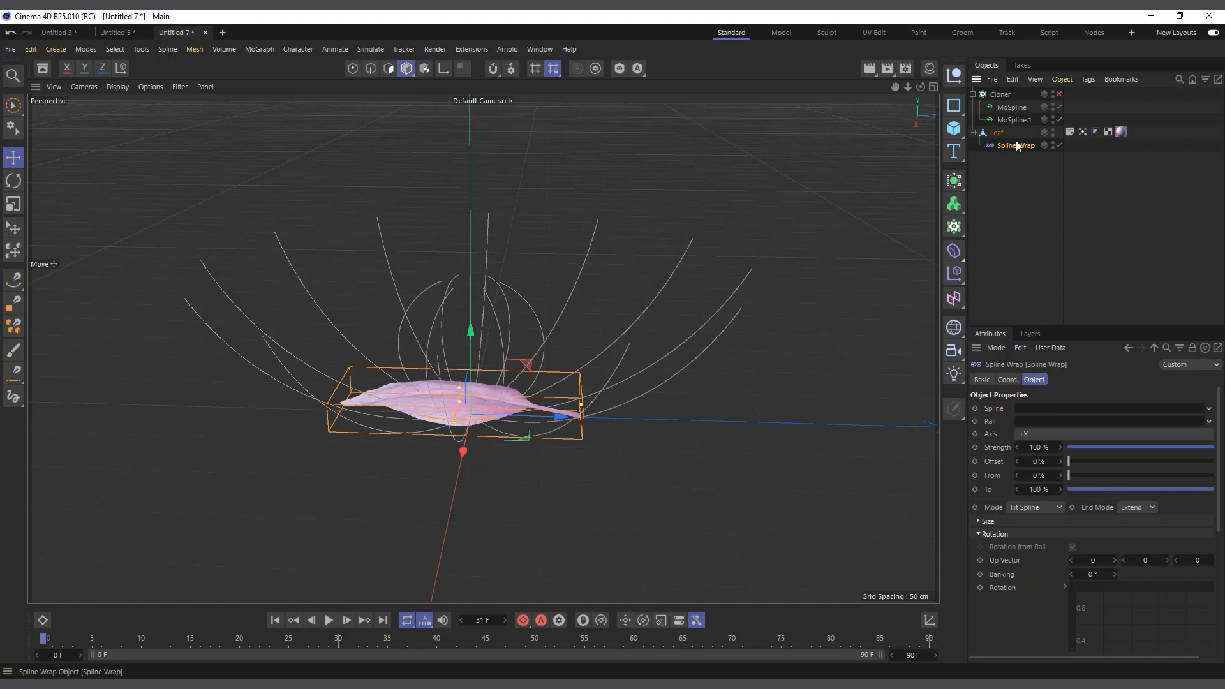
drag(1011, 120, 1054, 409)
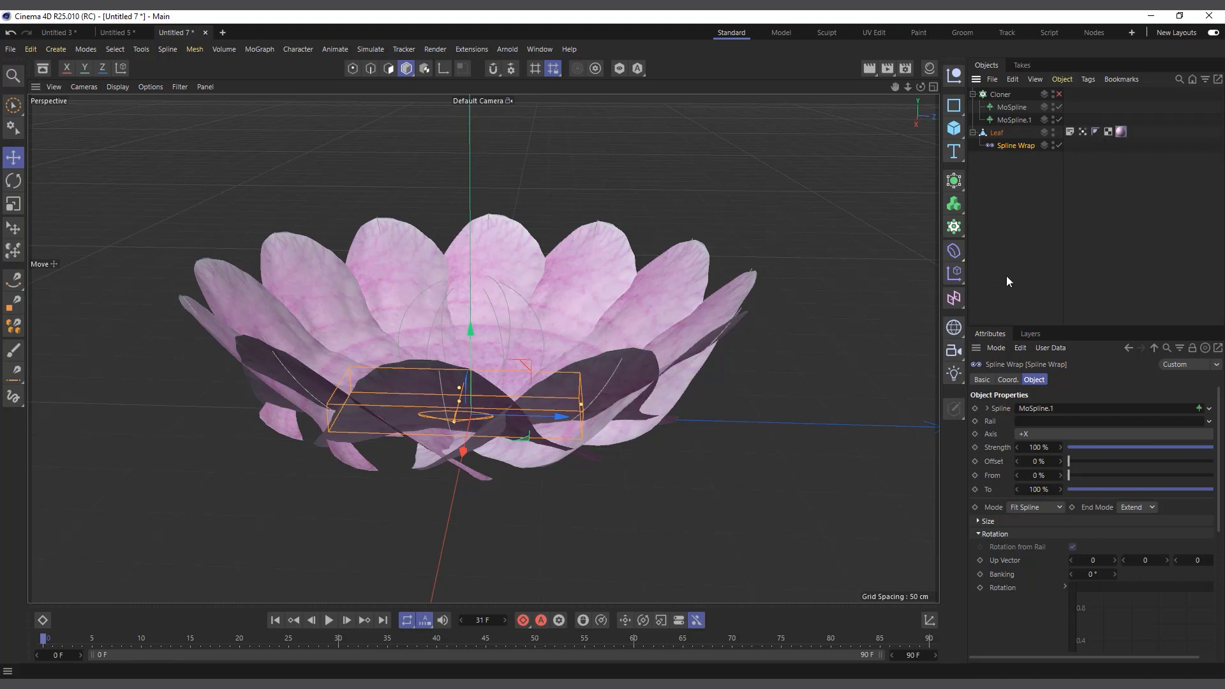
drag(920, 87, 943, 159)
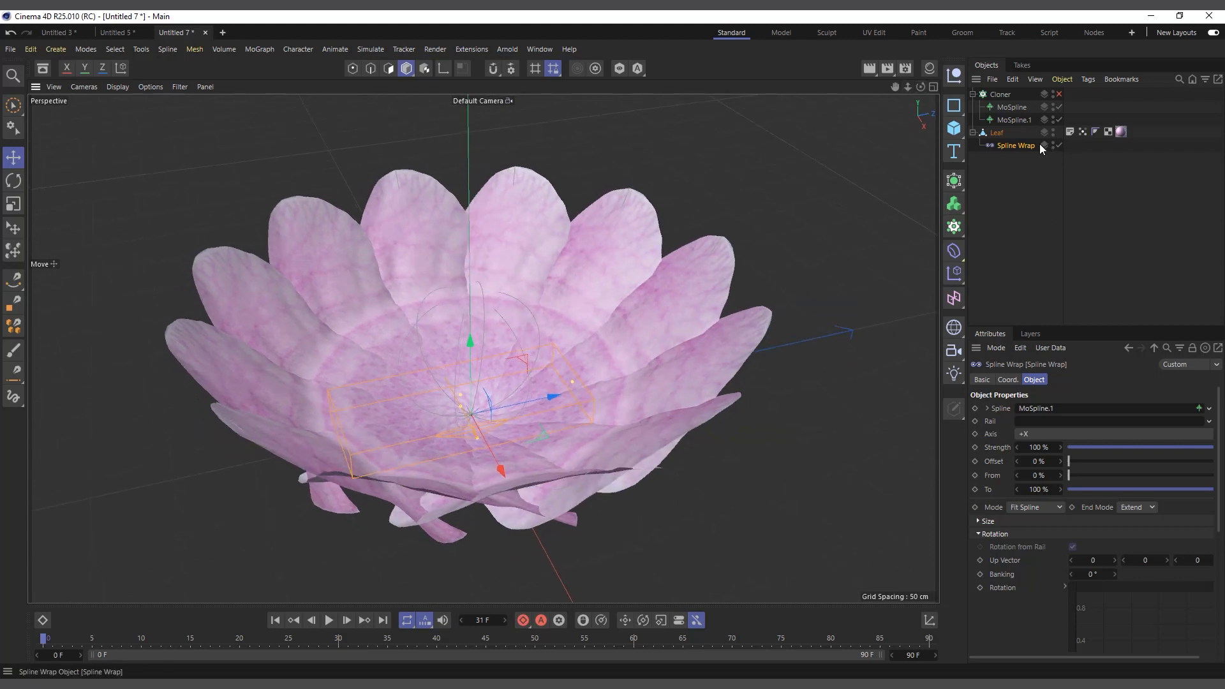
Step: Rename MoSpline.1 as Outer
click(1009, 119)
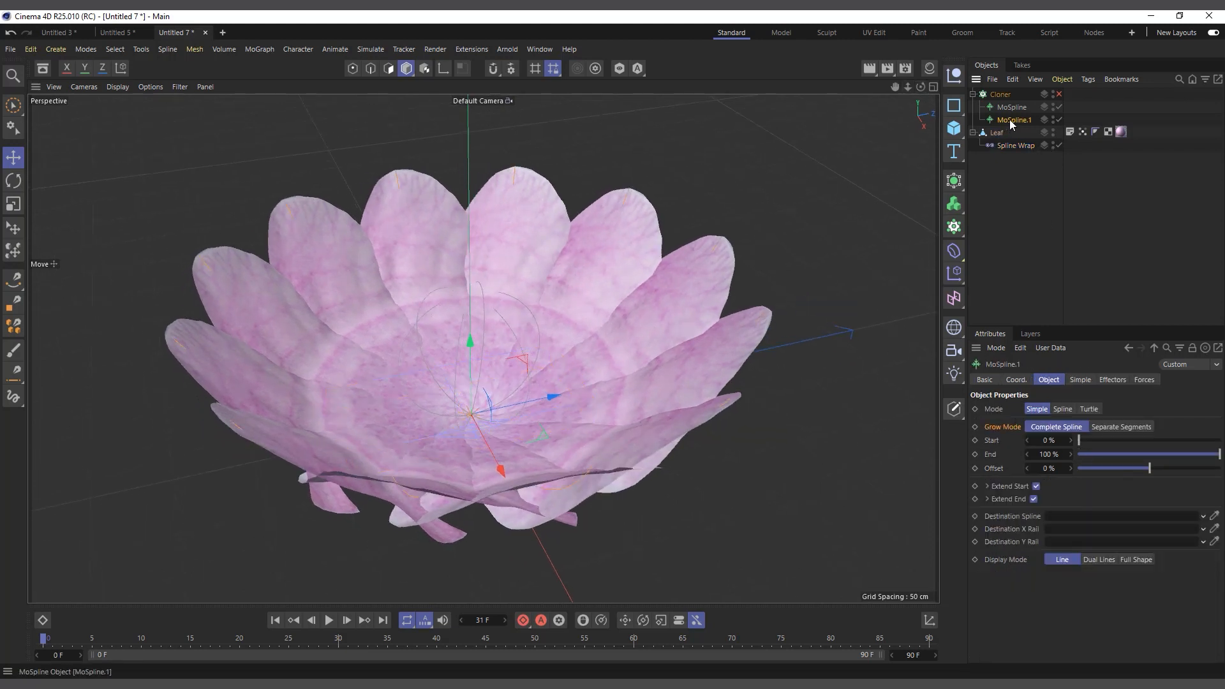
double_click(1015, 120)
text(Outer)
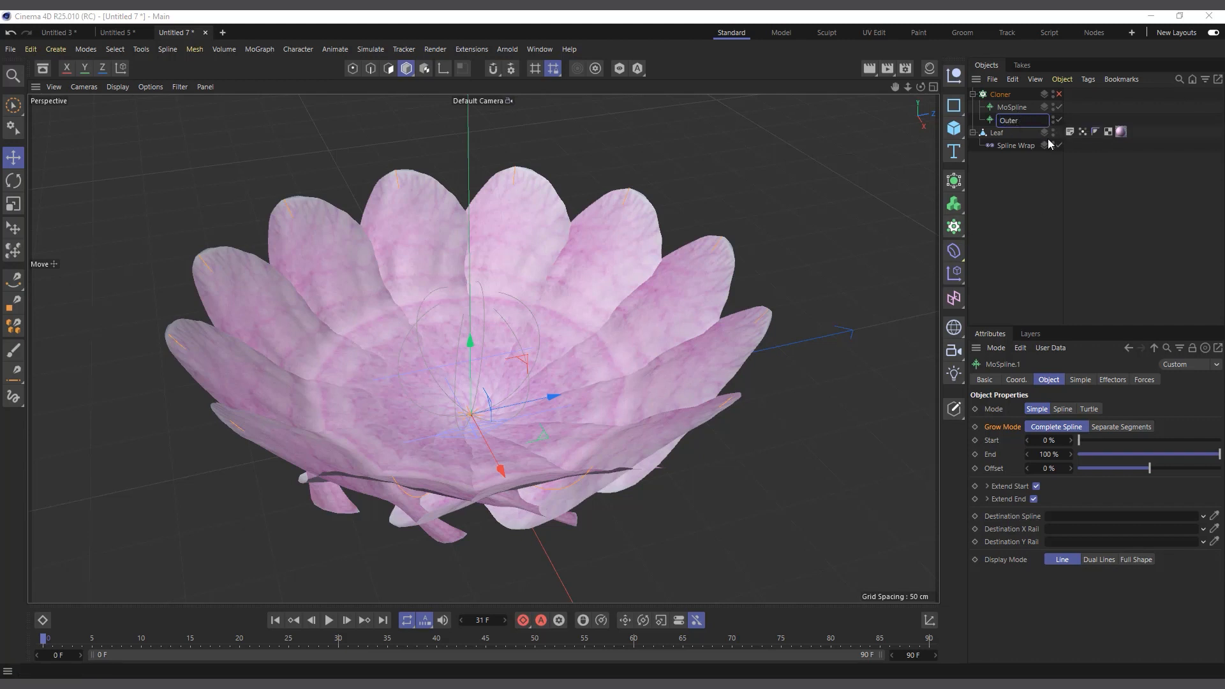
key(Return)
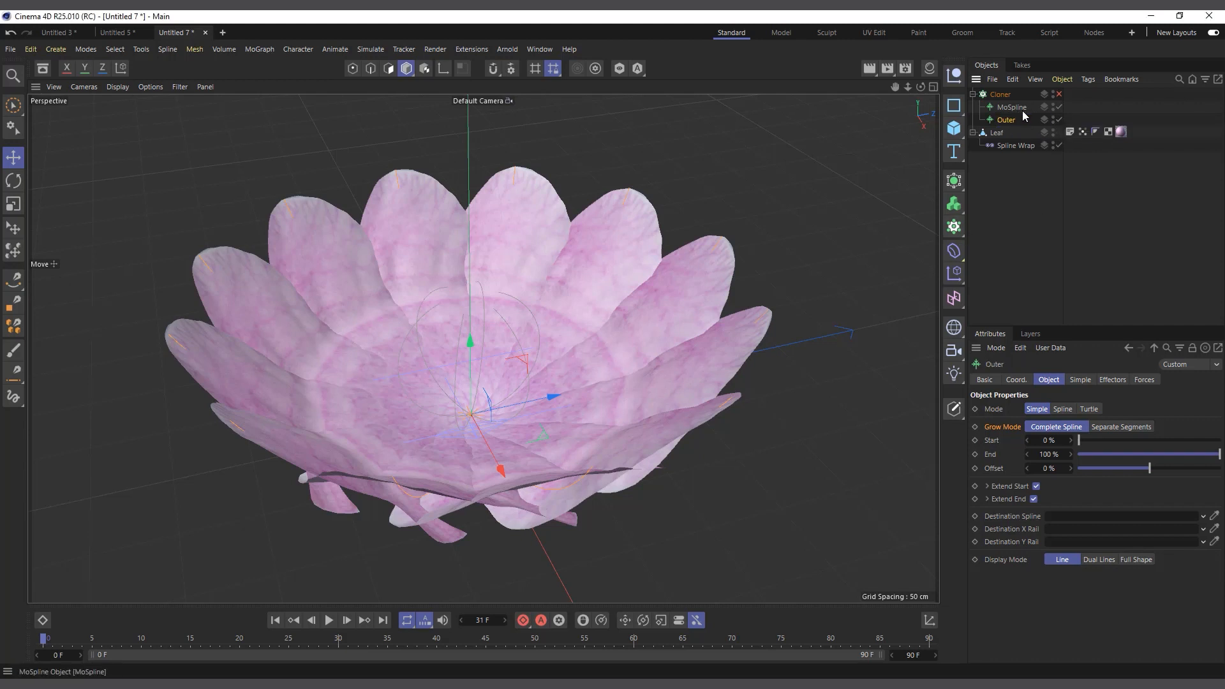
Step: Rename the MoSpline object in the Cloner as Inner
double_click(1023, 107)
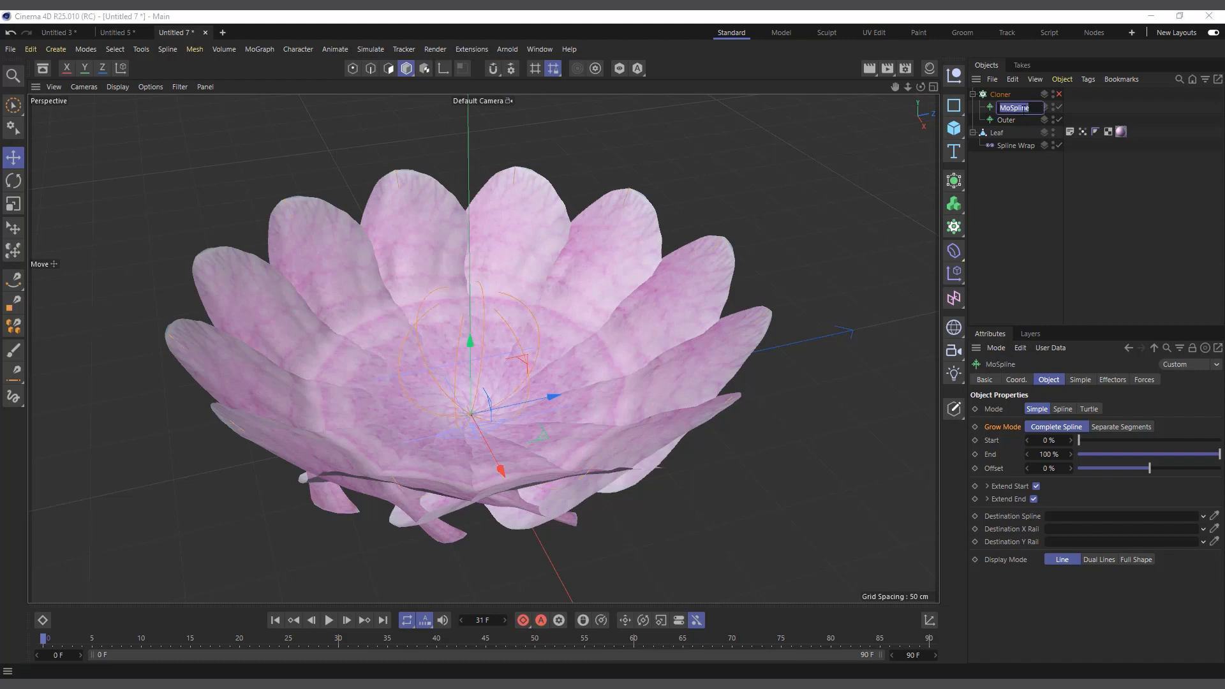
key(BackSpace)
text(Inner)
key(Return)
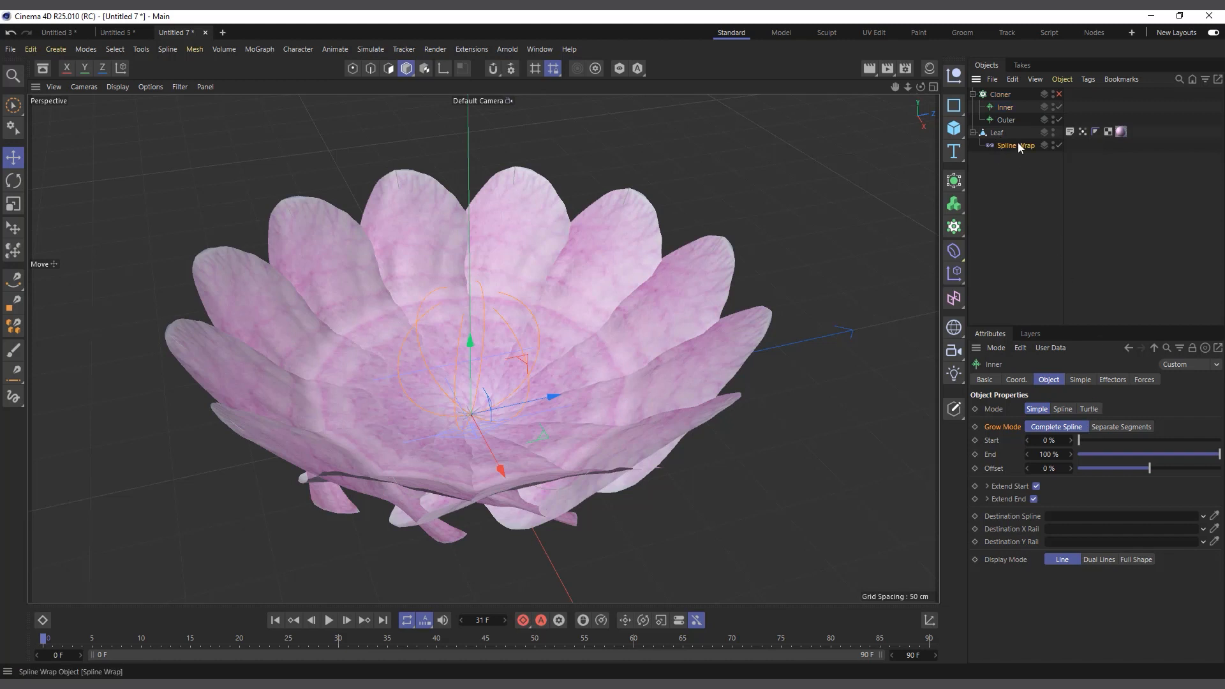
Step: Set the Axis of the Leaf's Spline Wrap deformer to -Z
click(1018, 146)
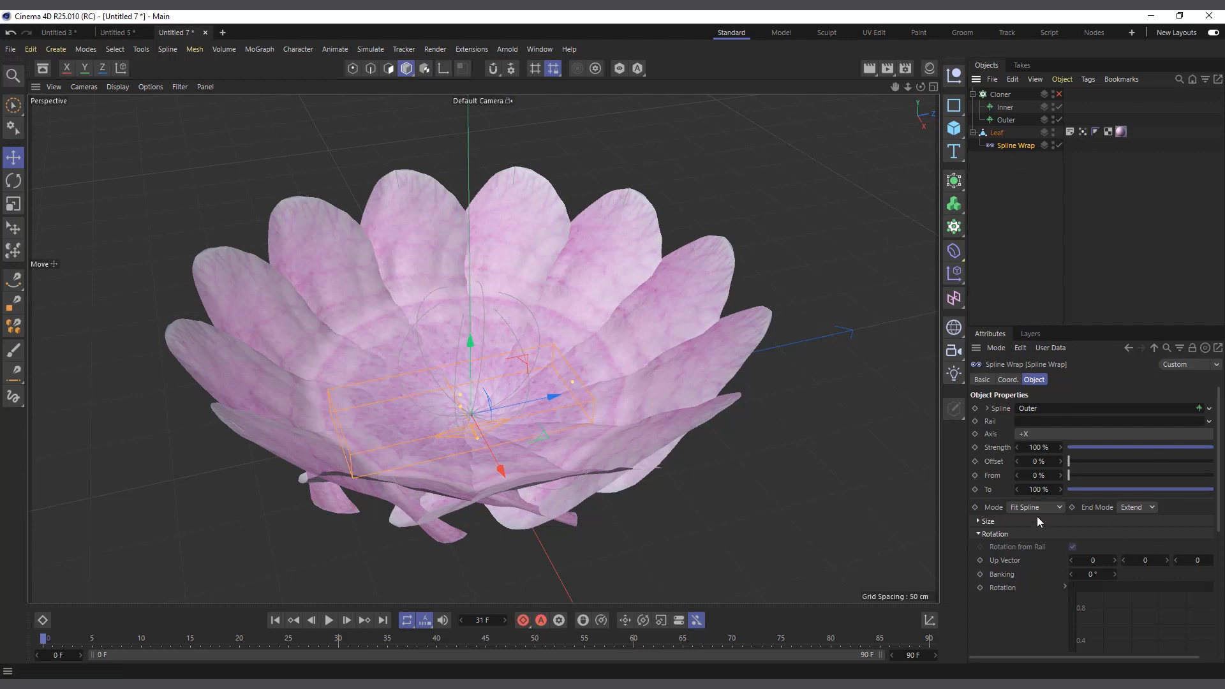
click(1042, 435)
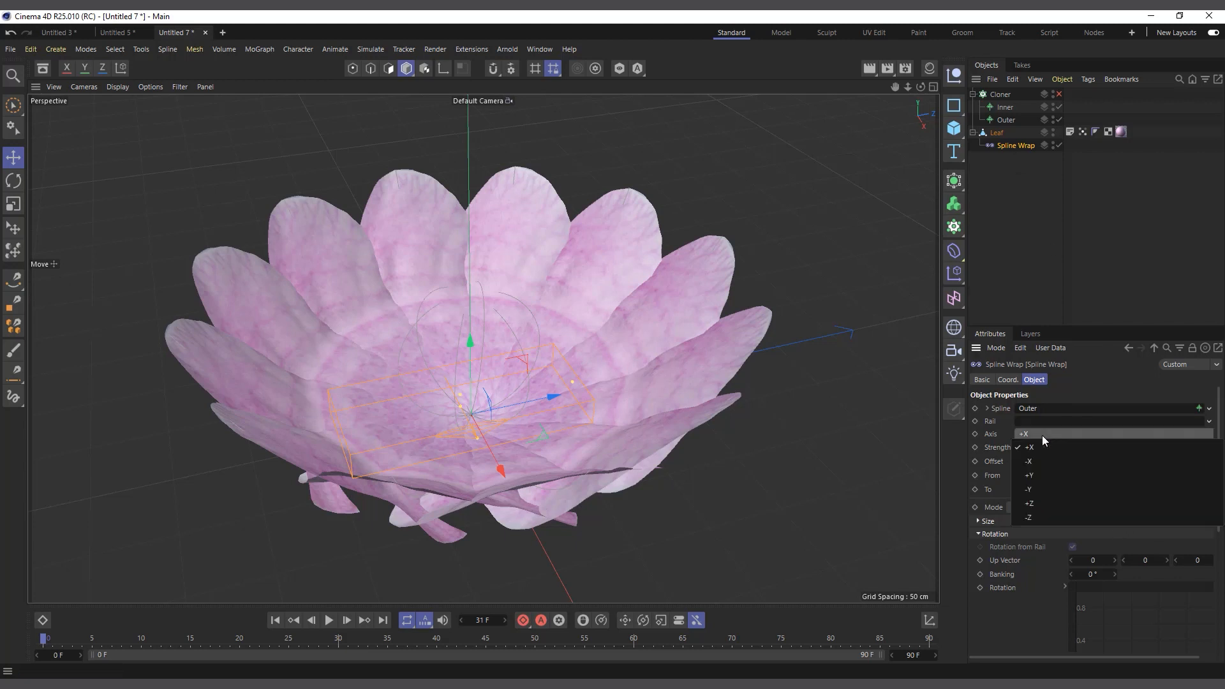
click(1042, 517)
drag(919, 86, 1012, 149)
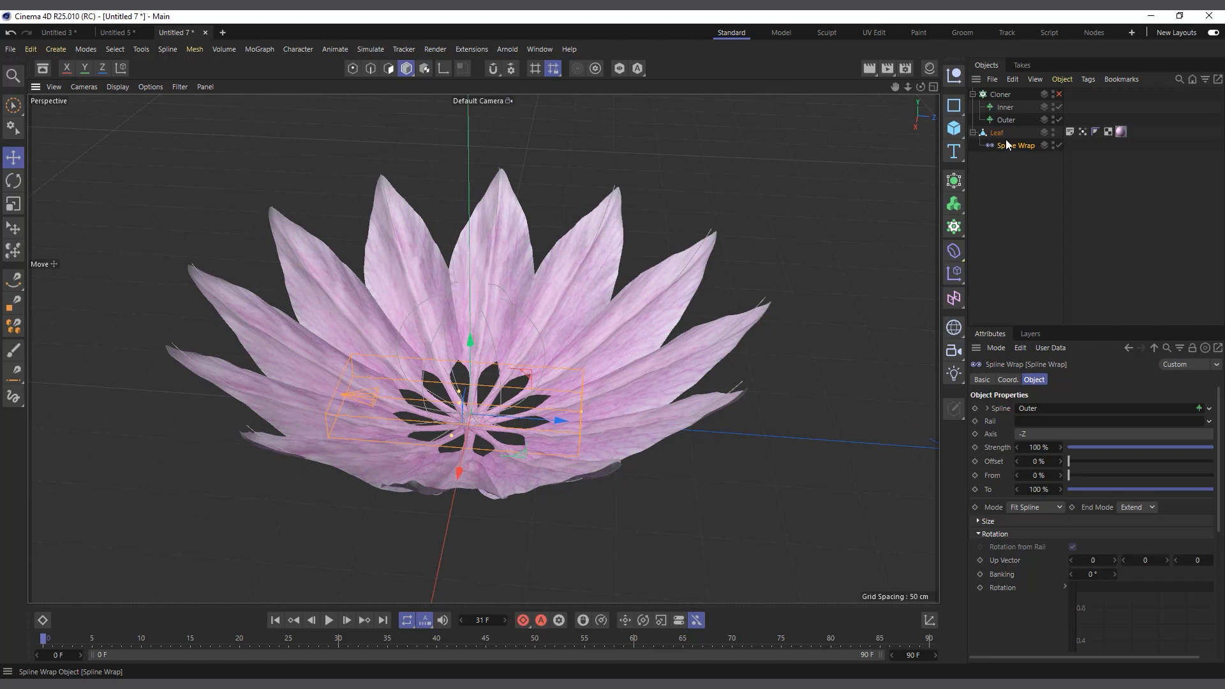
Step: Set the Mode of the Leaf's Spline Wrap deformer to Keep Length
click(996, 134)
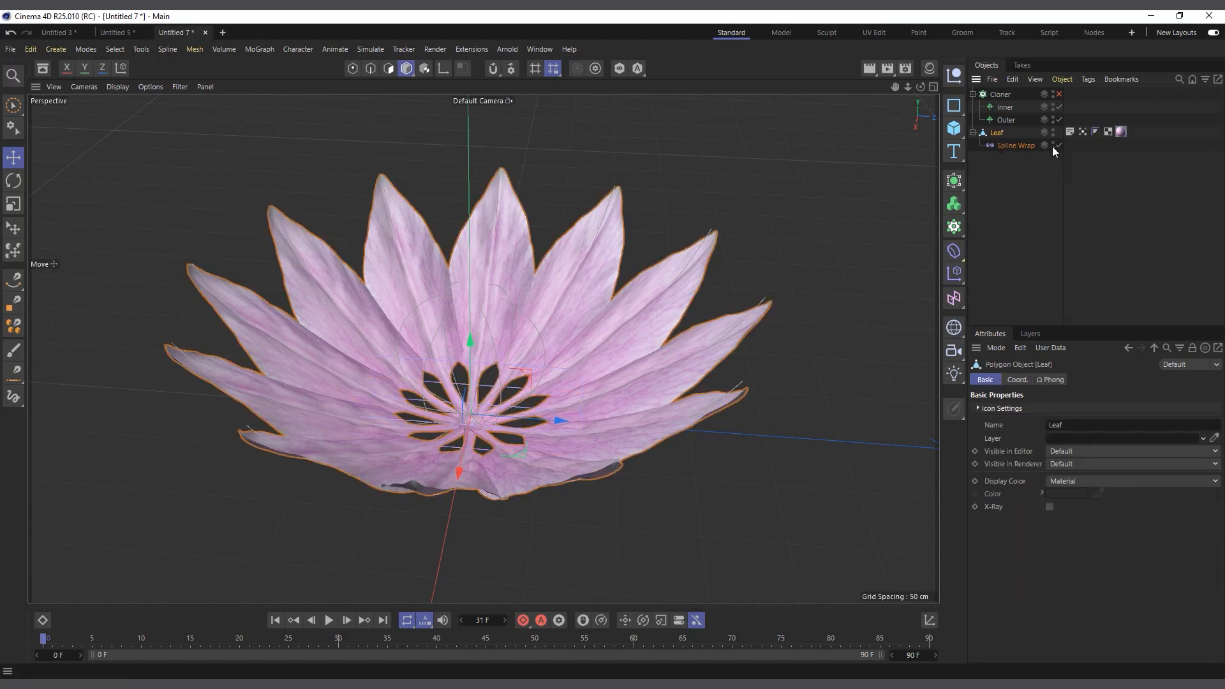
click(1028, 144)
click(1037, 507)
click(1040, 535)
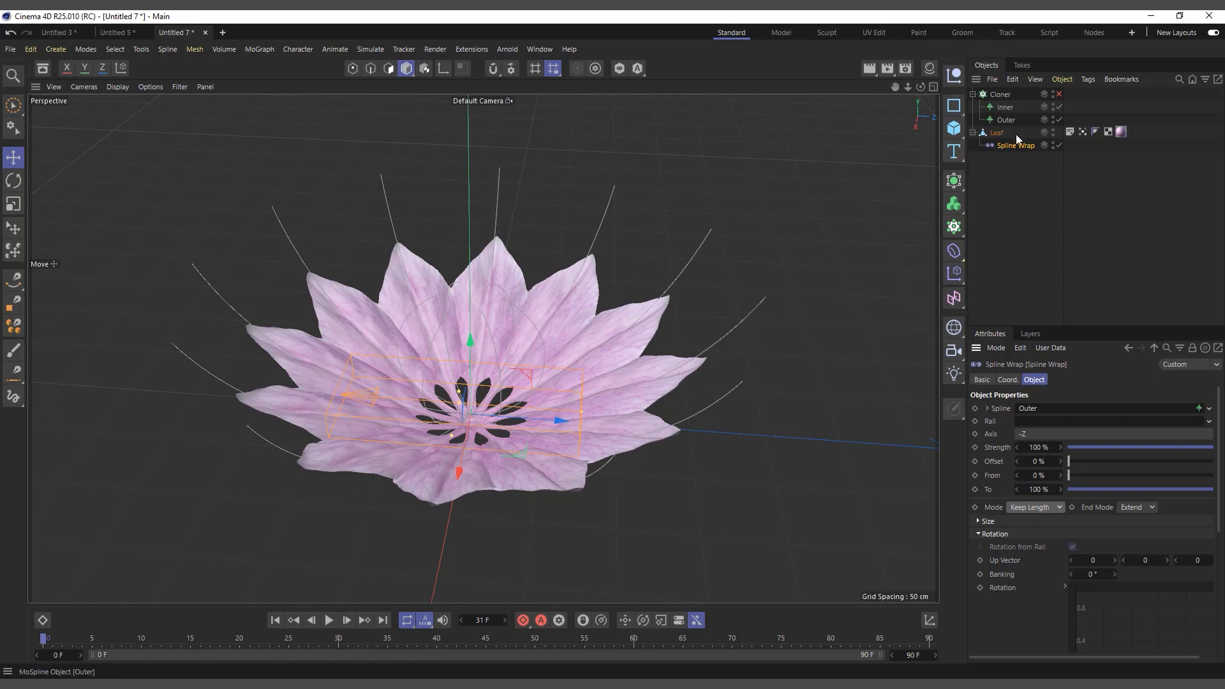
Step: Duplicate the Leaf object with its Spline Wrap and rename the copy as Leaf. 2
click(973, 133)
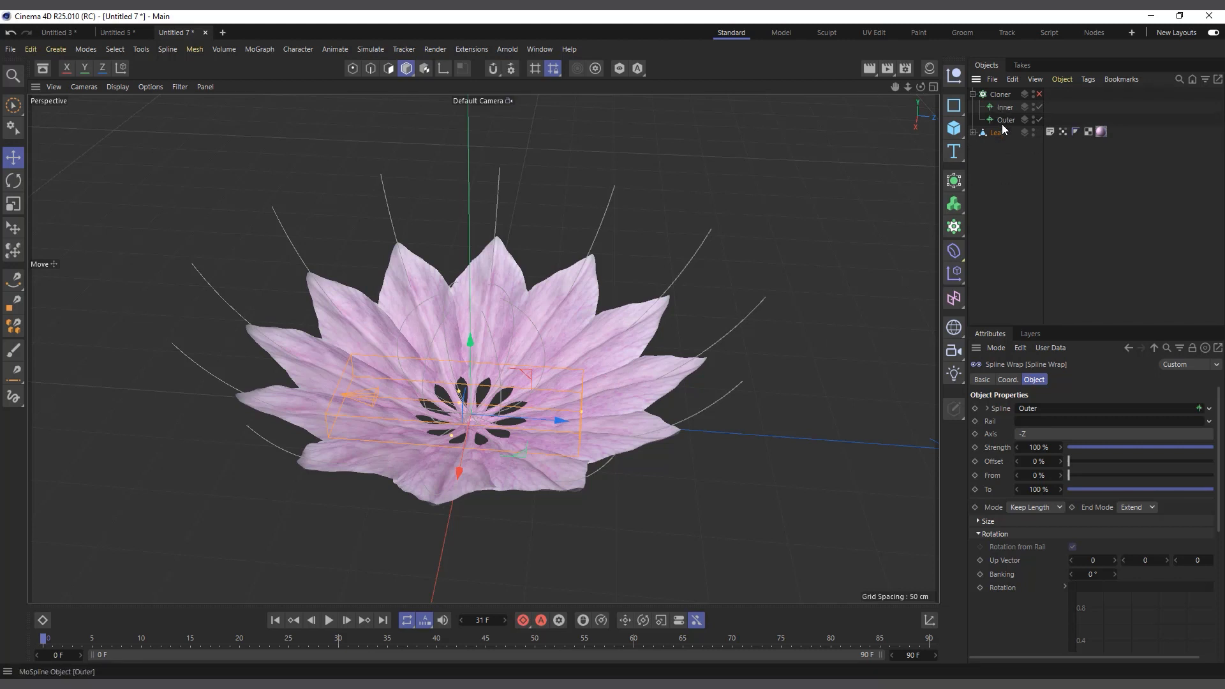
click(997, 132)
ctrl+drag(997, 152, 996, 153)
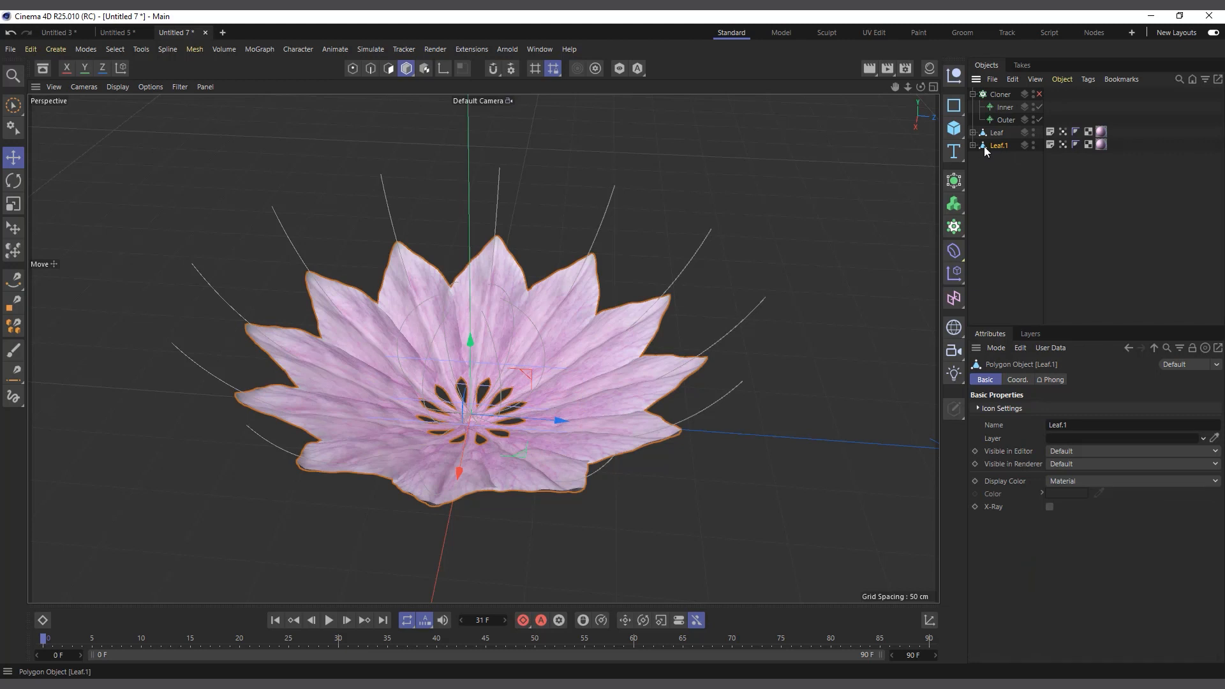
double_click(1007, 145)
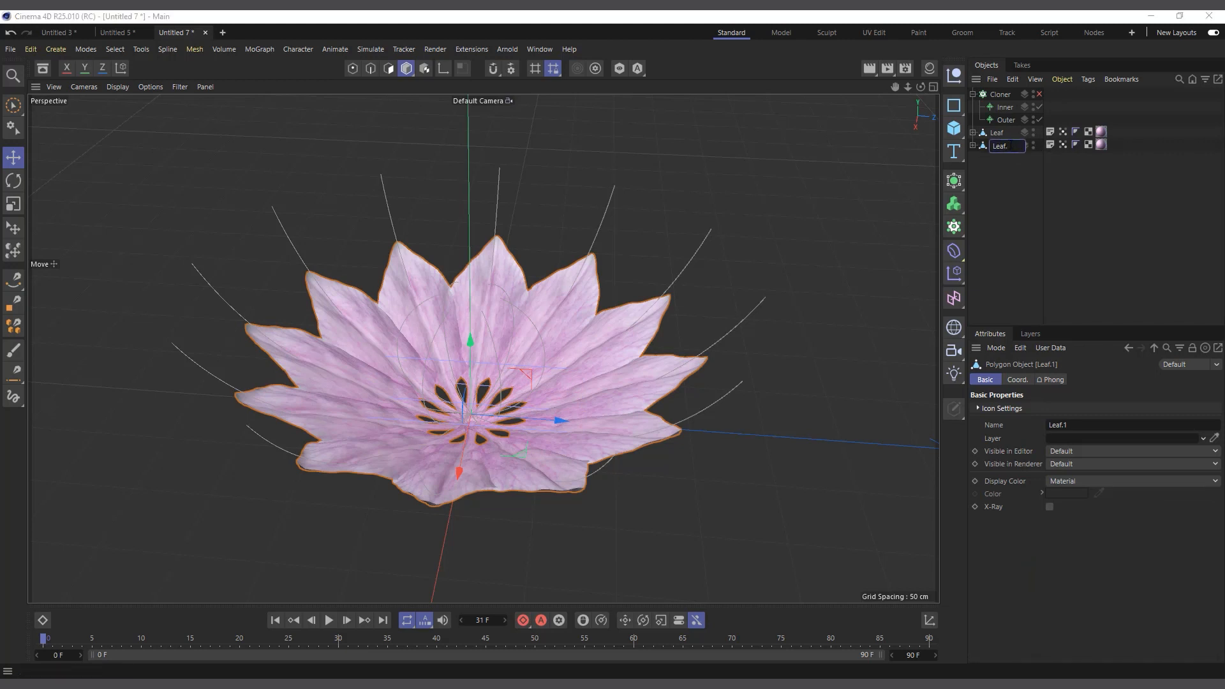
key(Return)
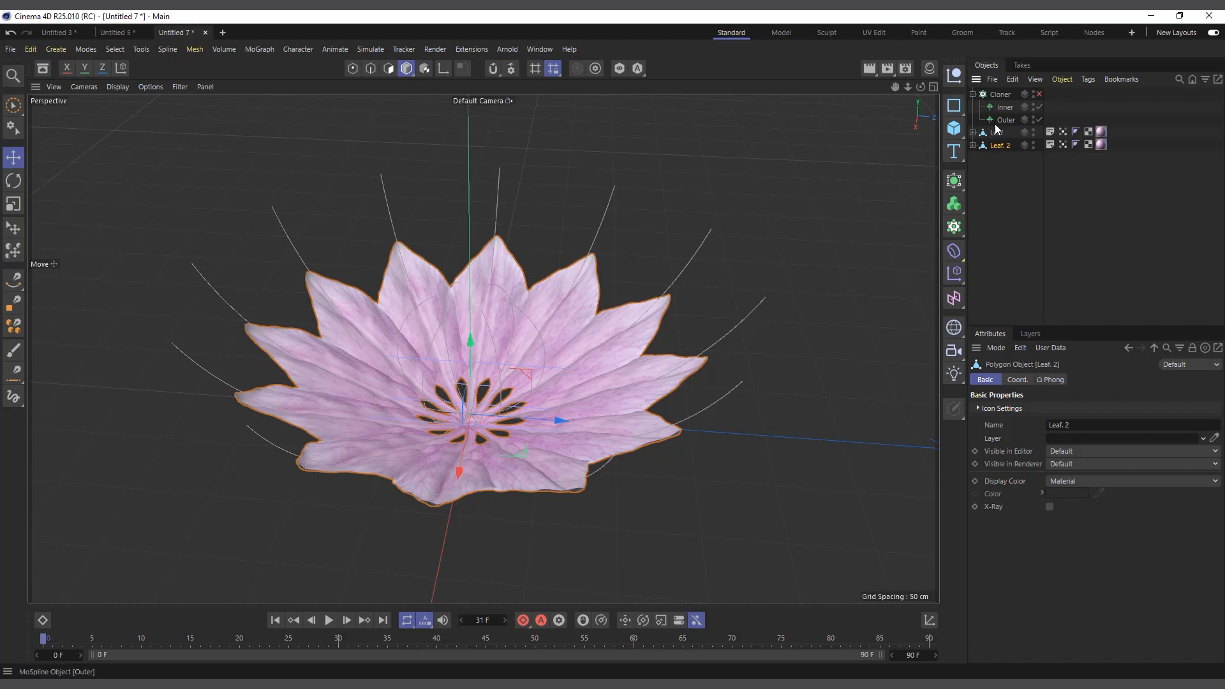
Step: Assign the Inner MoSpline as the Spline of the Spline Wrap under Leaf. 2
click(972, 145)
click(998, 158)
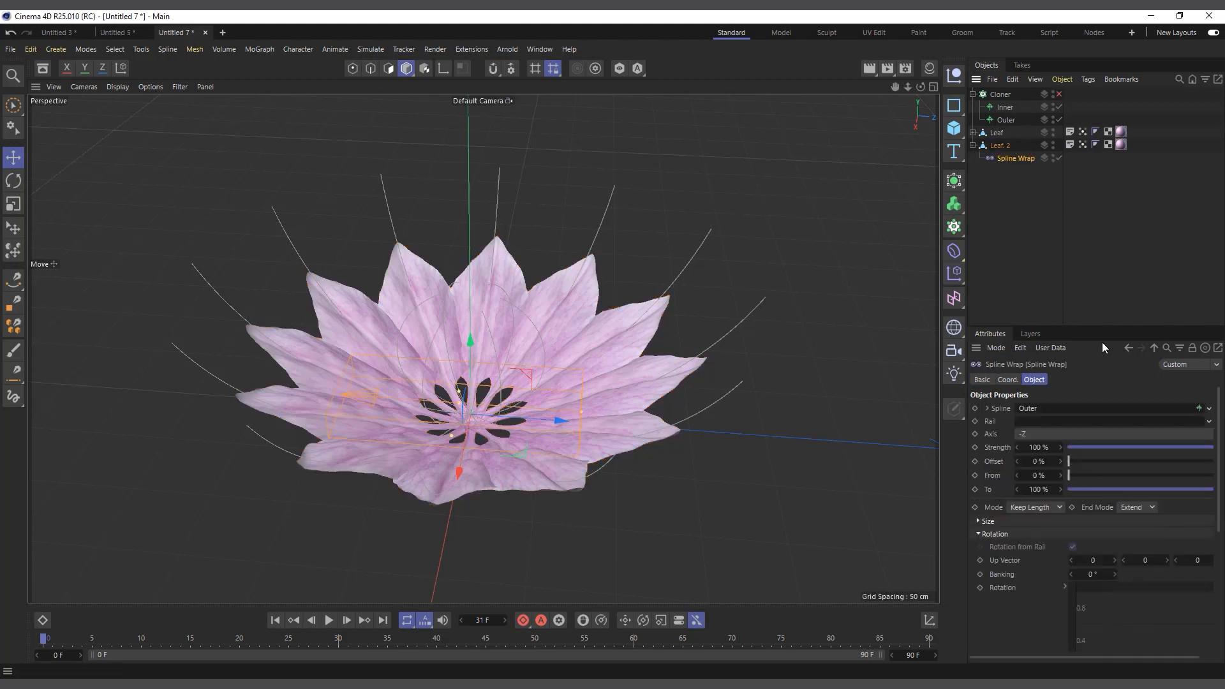
drag(1004, 107, 1071, 410)
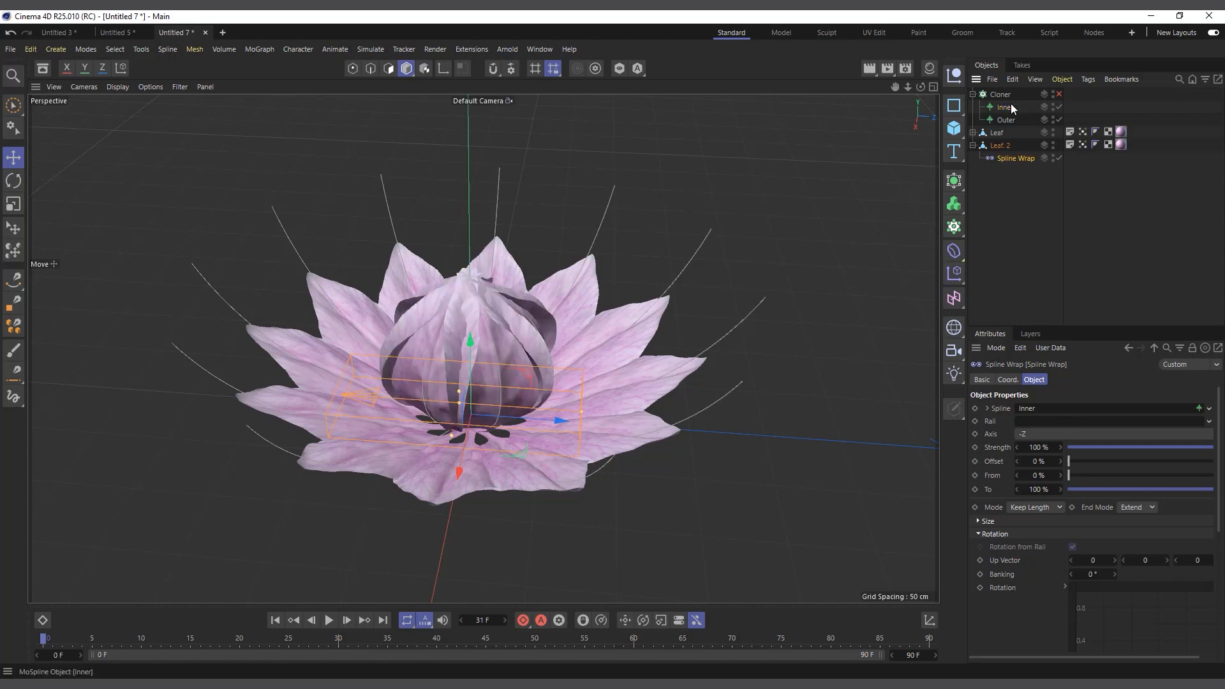
mouse_move(921, 87)
mouse_down()
mouse_move(1002, 51)
mouse_move(920, 96)
mouse_up()
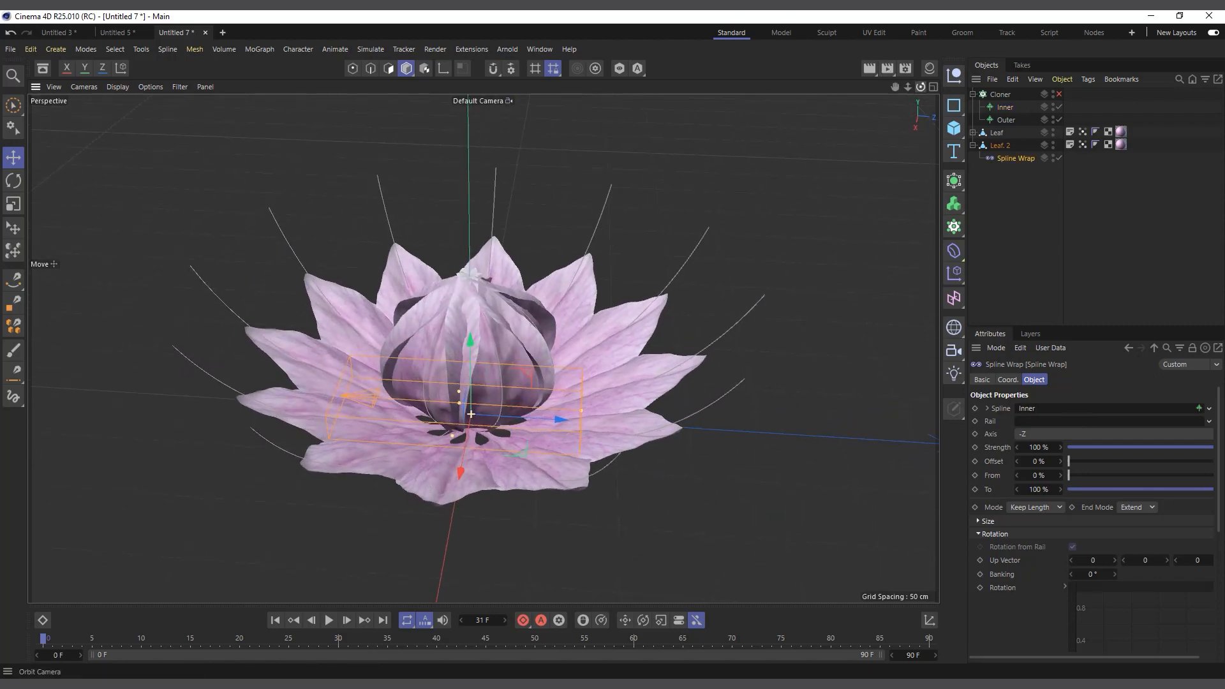
click(972, 146)
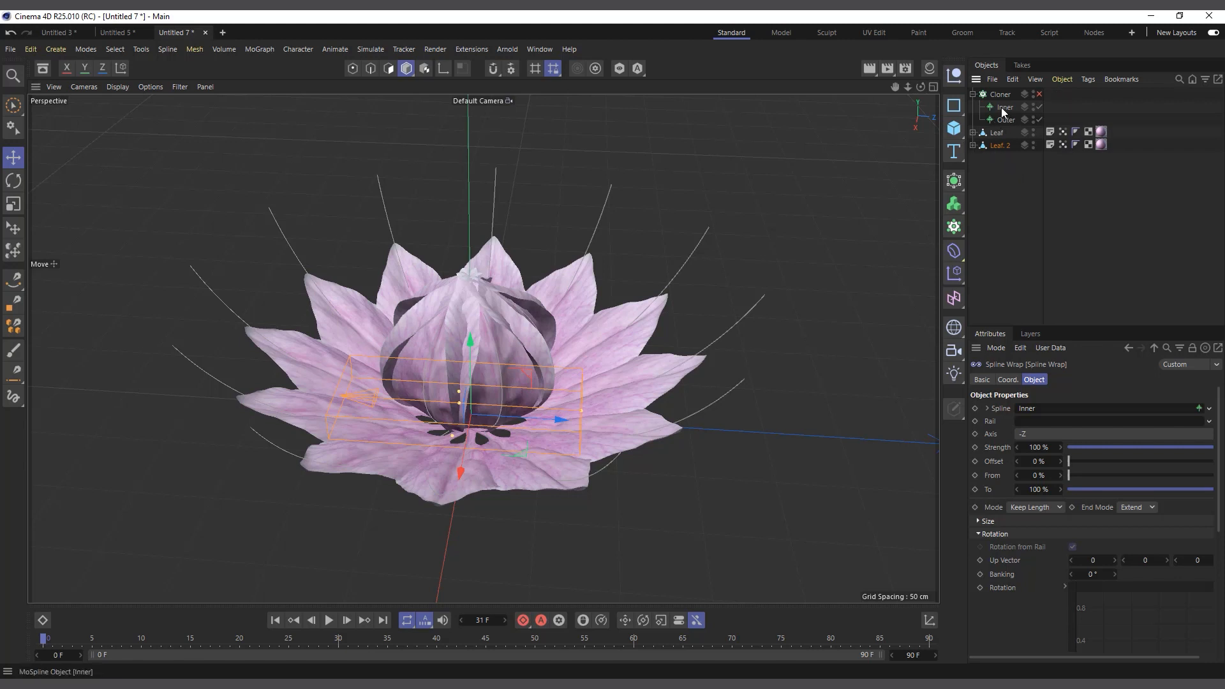
Step: Rename Leaf. 2 as inner Leaf. 2 and the original Leaf as Outer Leaf
click(1002, 108)
click(1000, 150)
double_click(1000, 146)
click(994, 146)
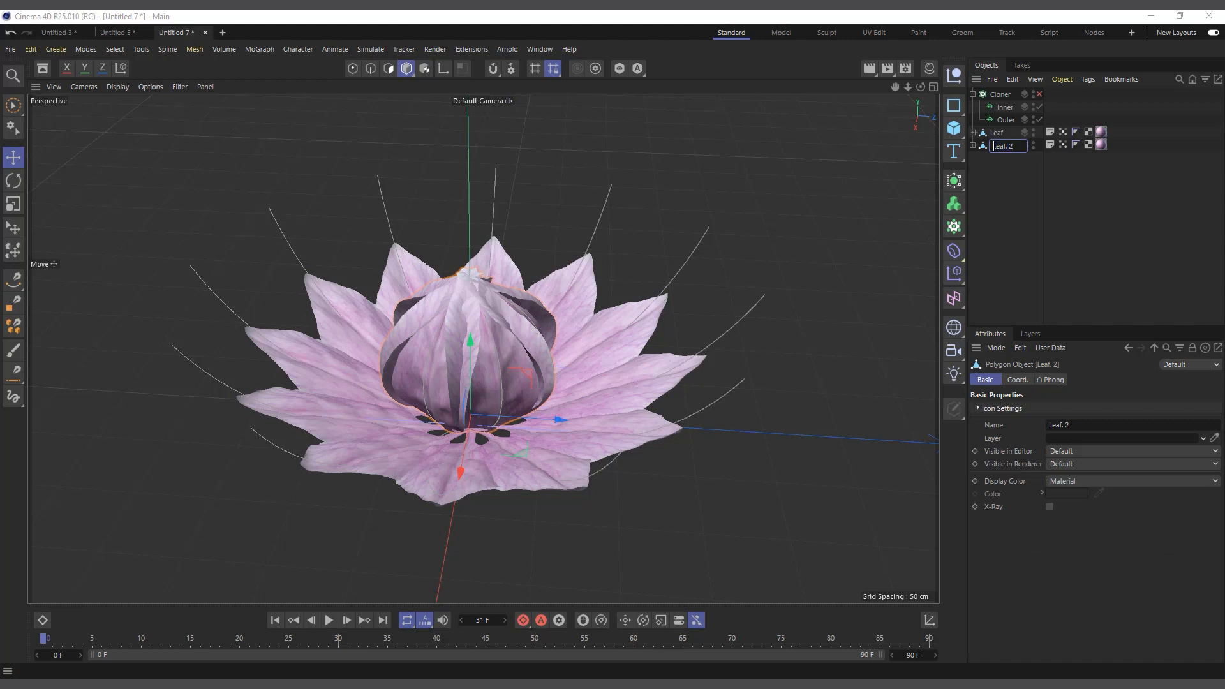
text(Inne)
key(Return)
double_click(999, 133)
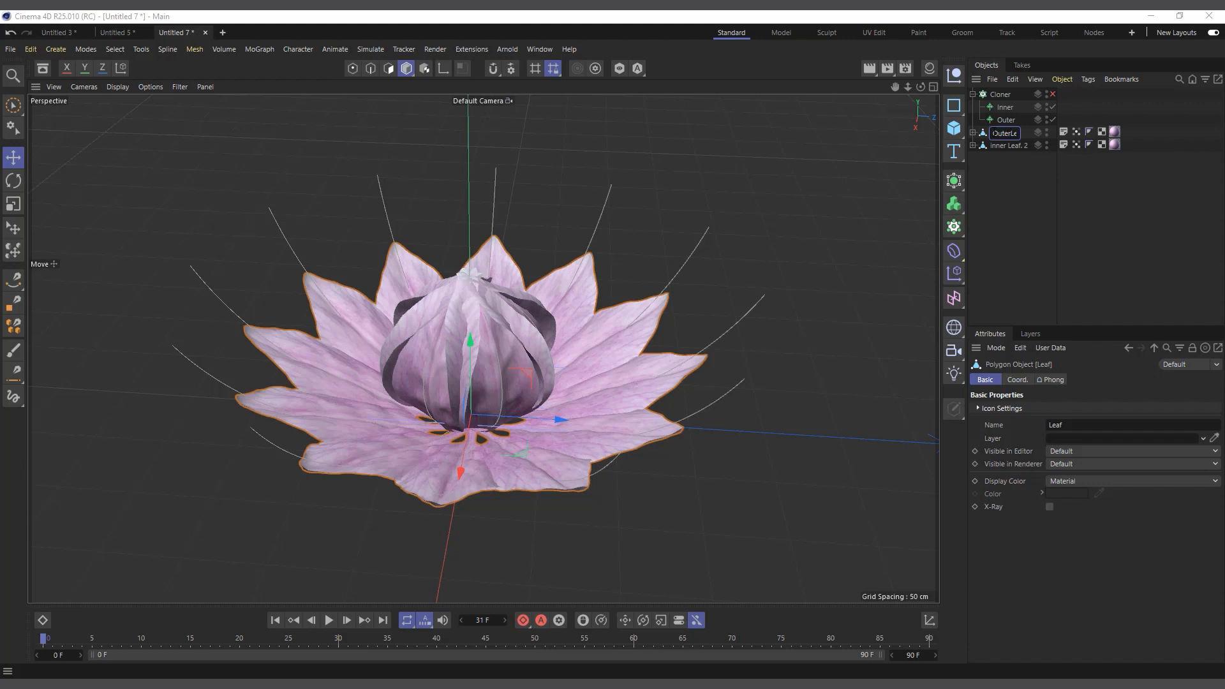
key(Return)
Step: Group inner Leaf. 2 with the Inner MoSpline, and Outer Leaf with the Outer MoSpline, in two separate nulls inside the Cloner
click(1006, 146)
ctrl+click(1007, 107)
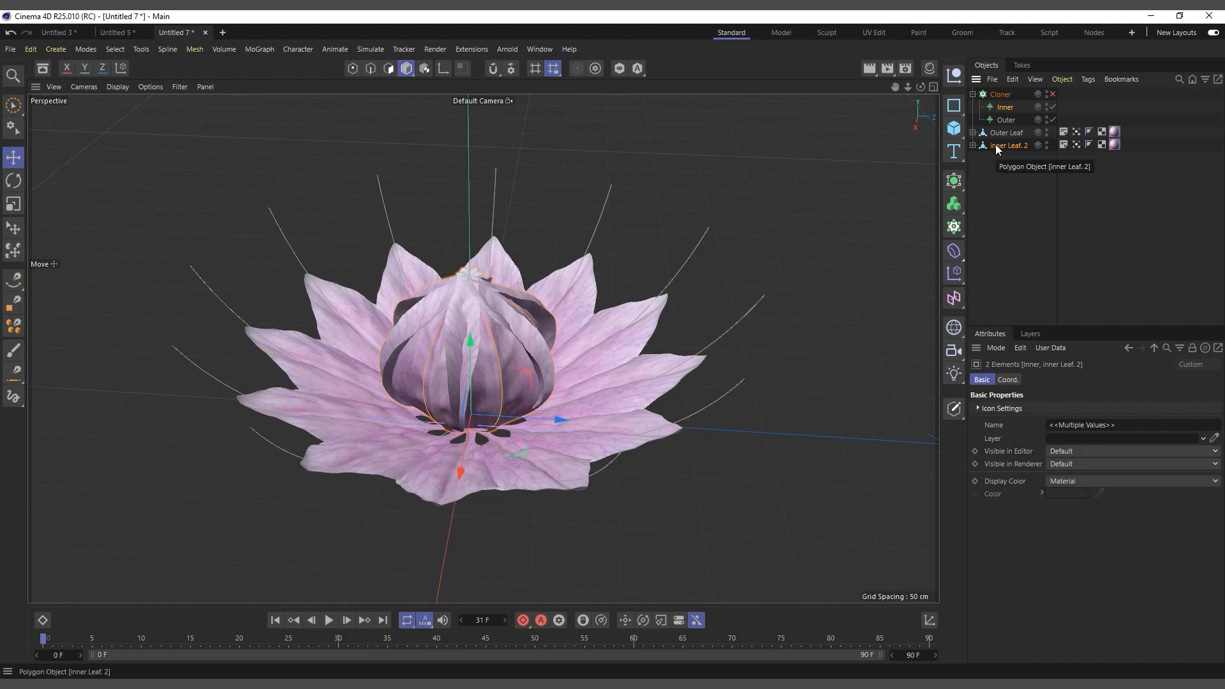
key(alt+g)
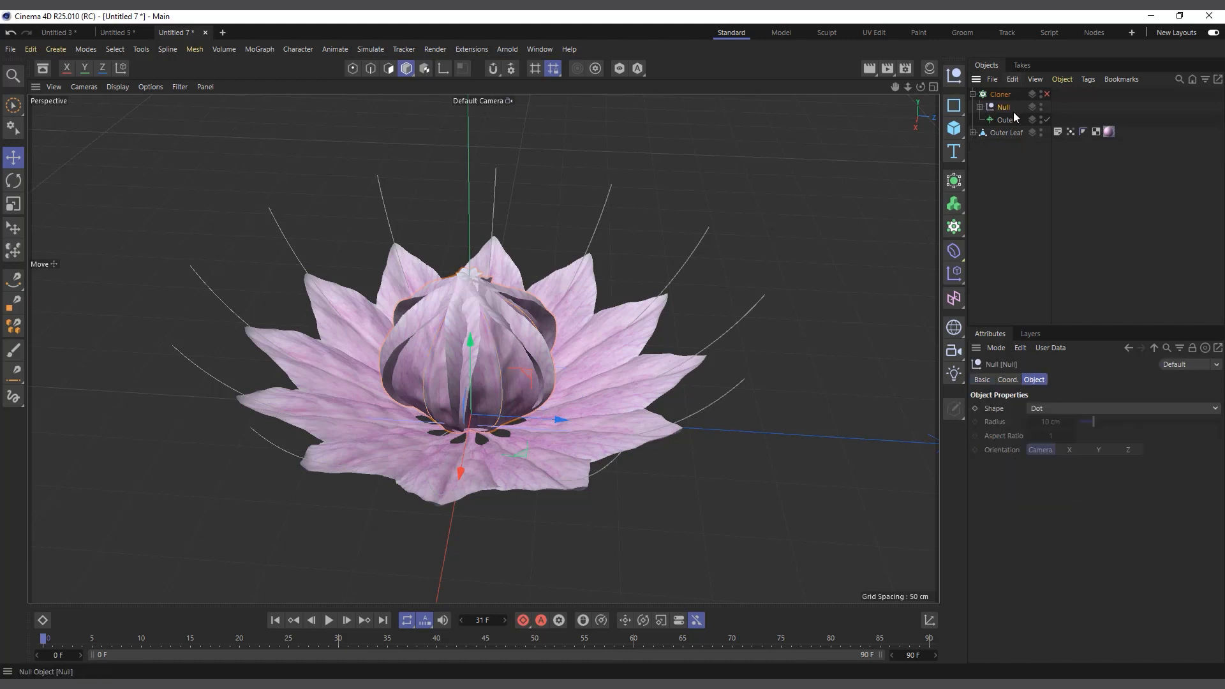
click(1004, 132)
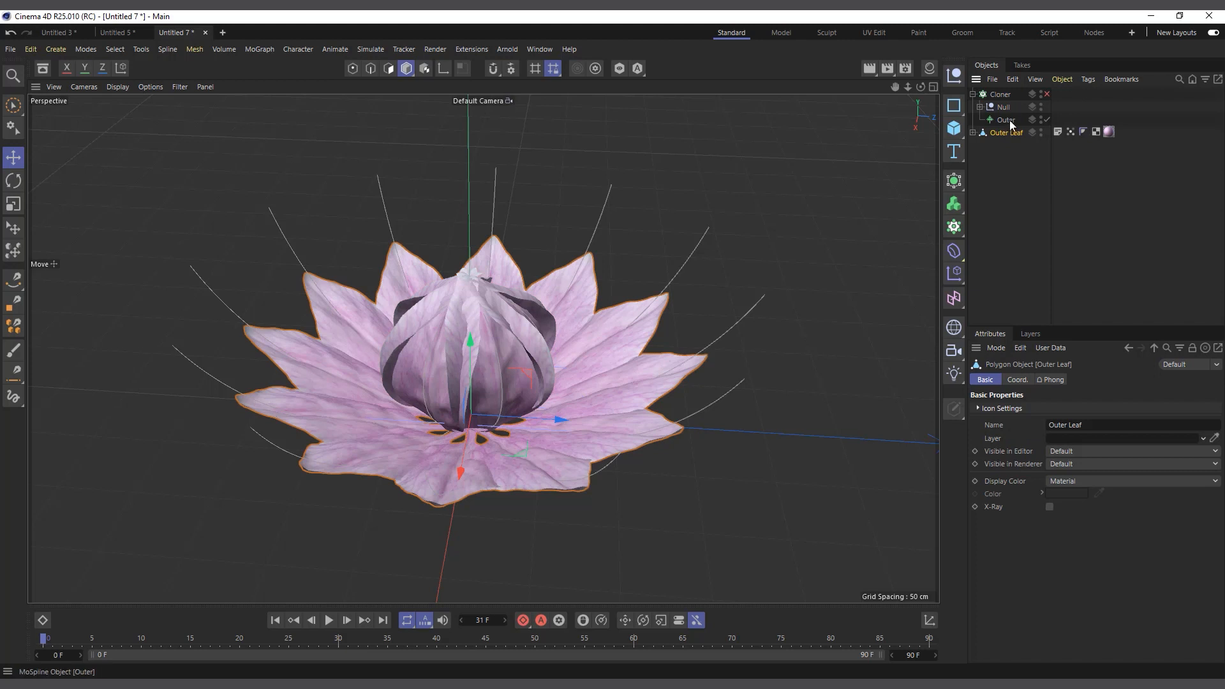
ctrl+click(1006, 120)
key(alt+g)
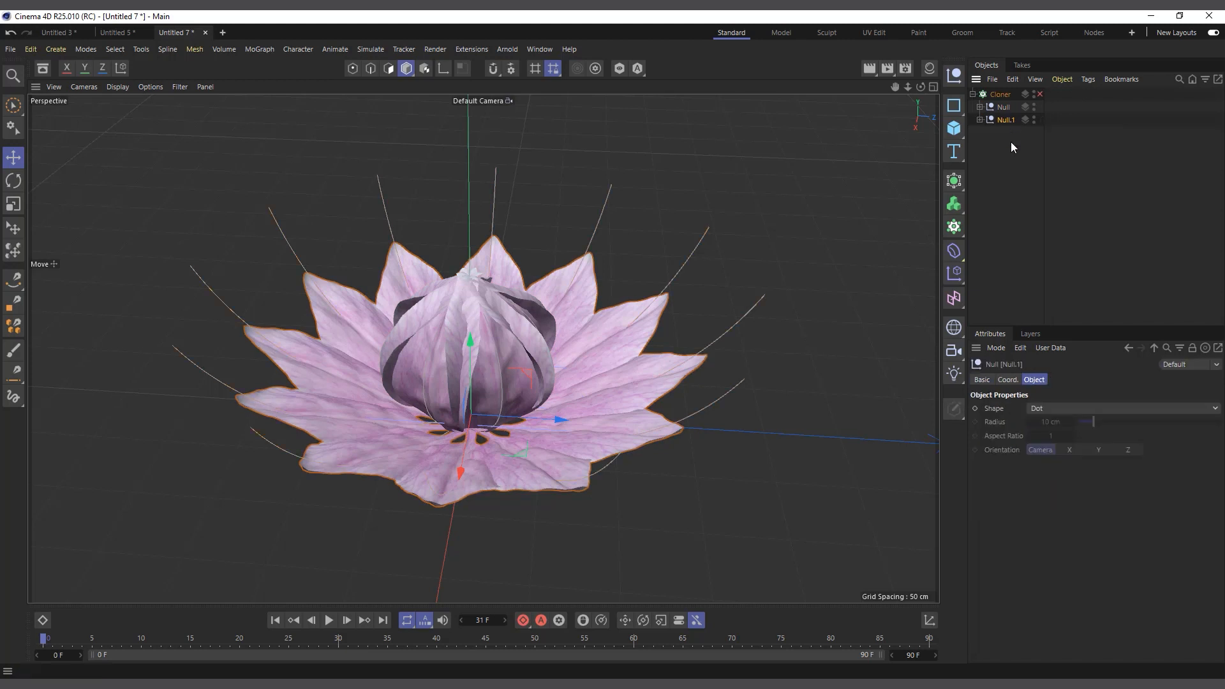
click(1007, 139)
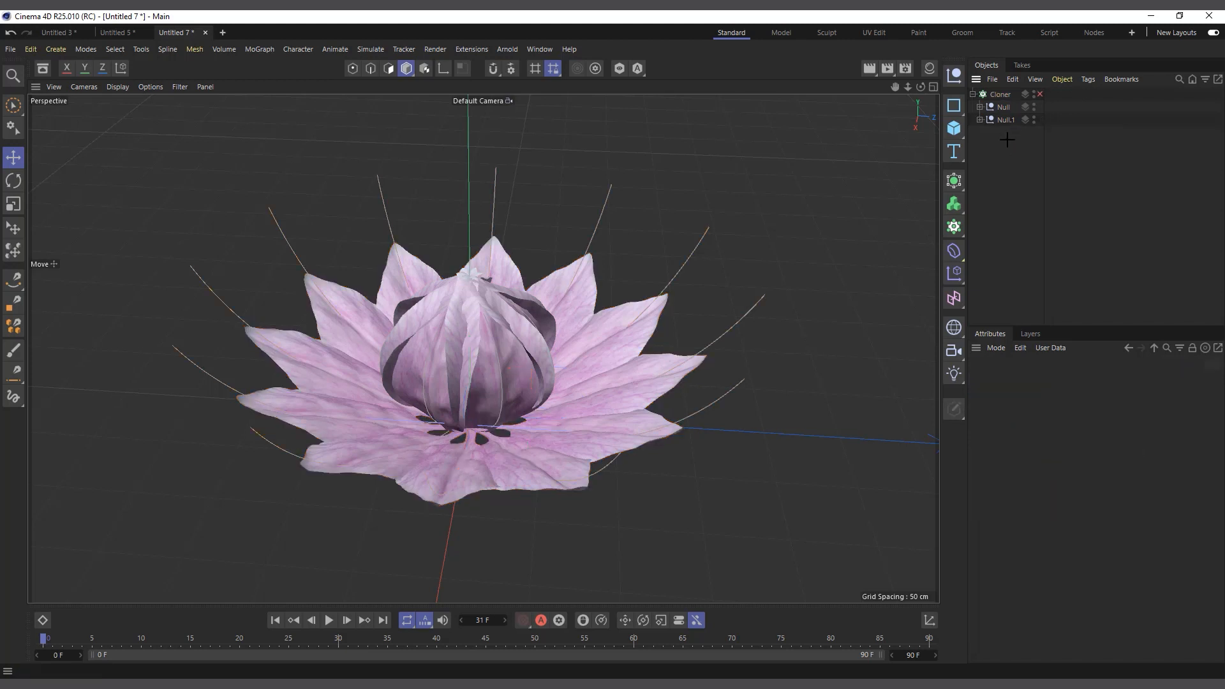
Step: Enable the Cloner again so it blends the inner and outer leaf groups
click(1003, 95)
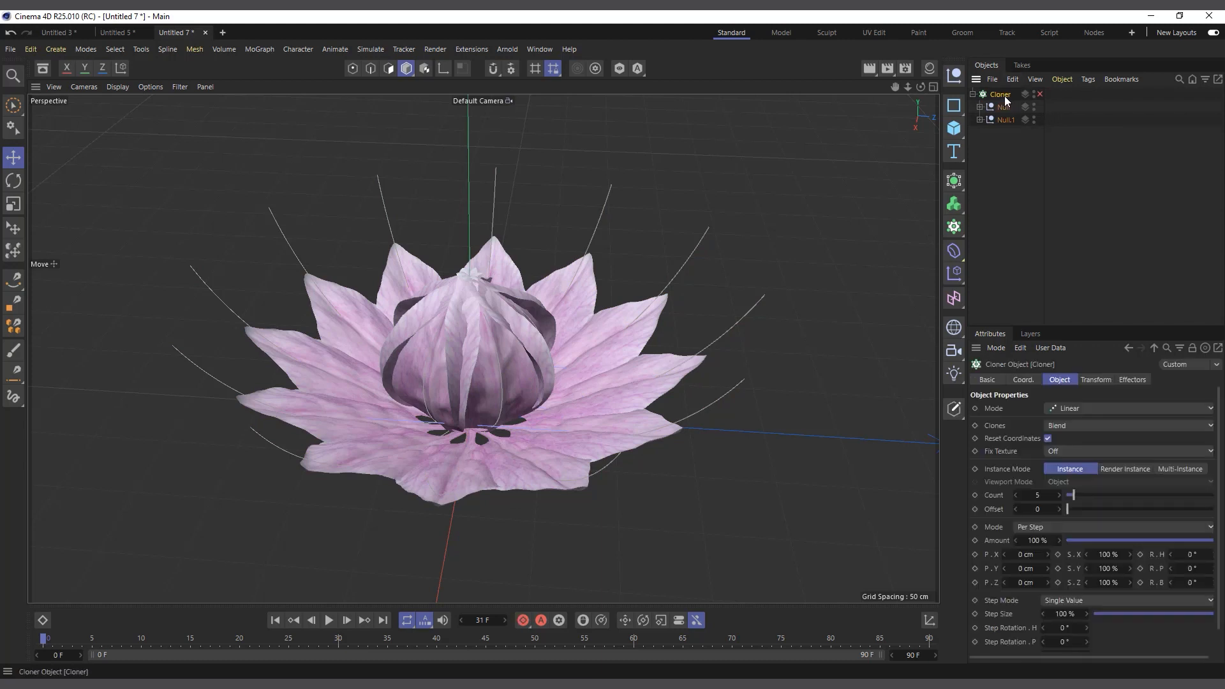
click(1040, 94)
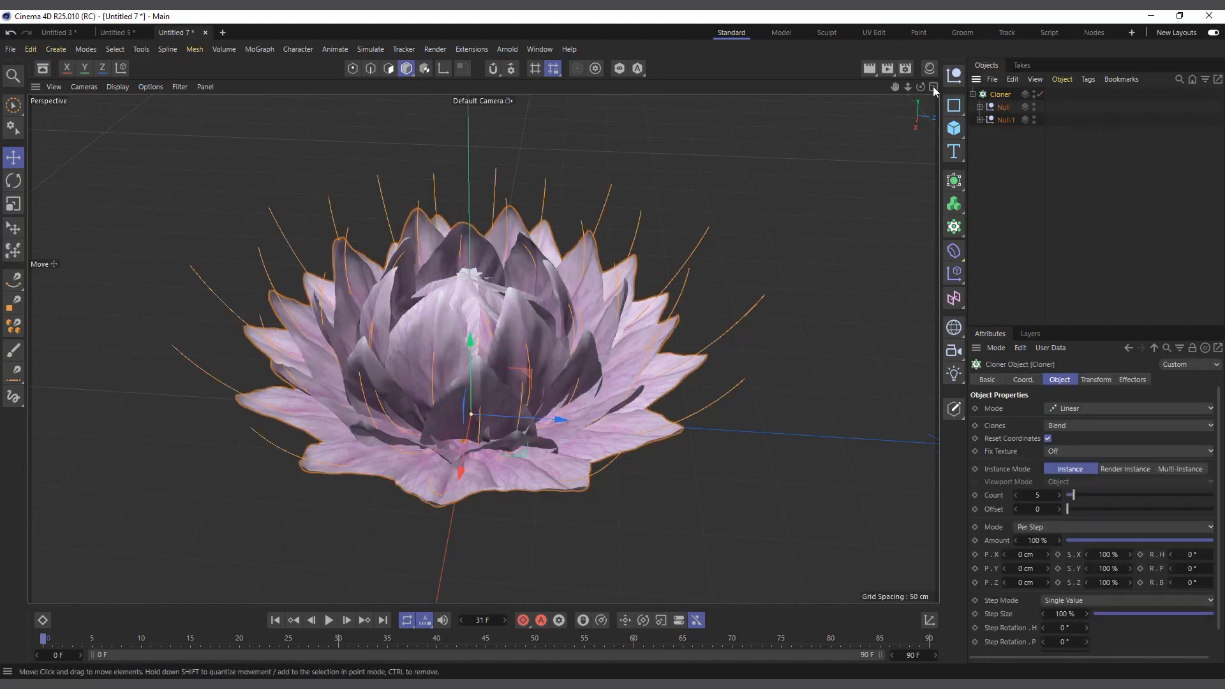
mouse_move(919, 87)
mouse_down()
mouse_move(932, 68)
mouse_move(944, 107)
mouse_move(920, 87)
mouse_up()
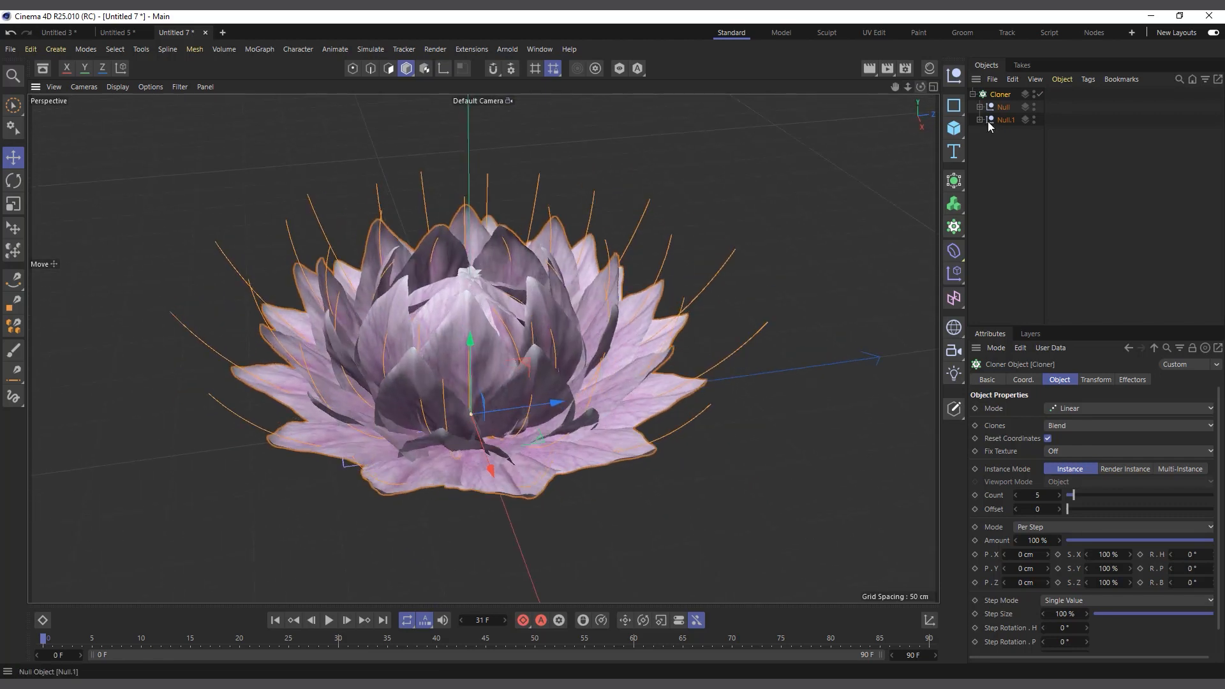
Step: Set the Outer Leaf's Spline Wrap to Fit Spline mode with a To value of 83%
click(980, 107)
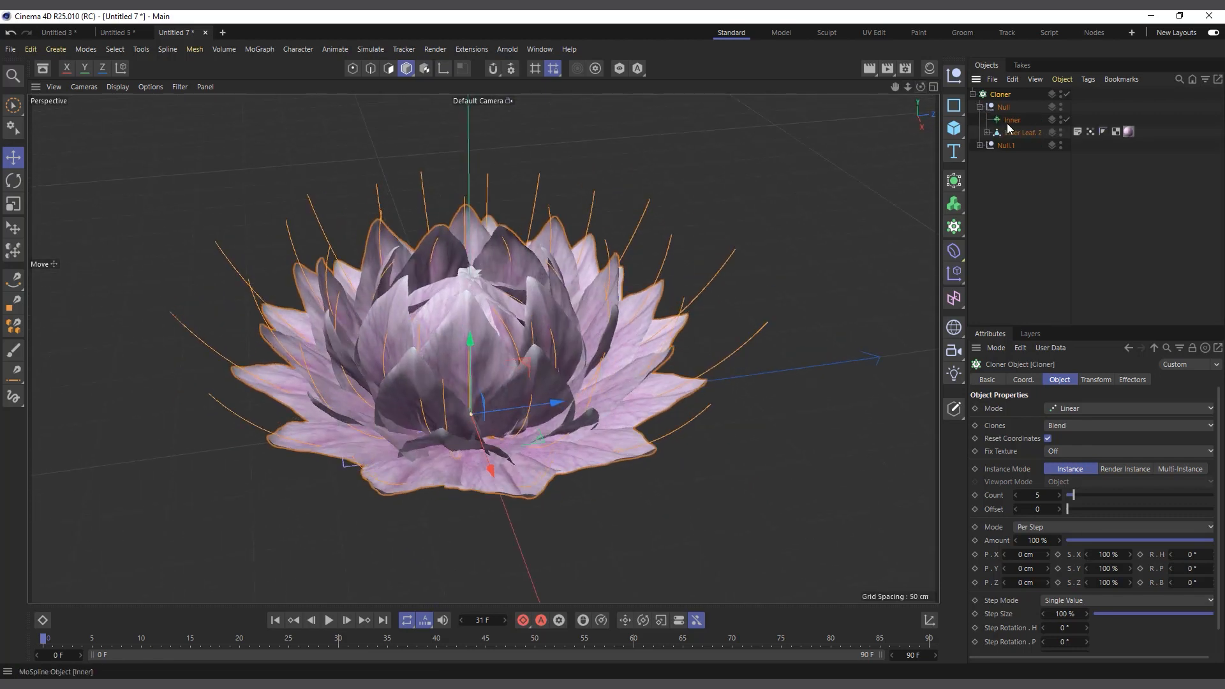
click(980, 145)
click(986, 170)
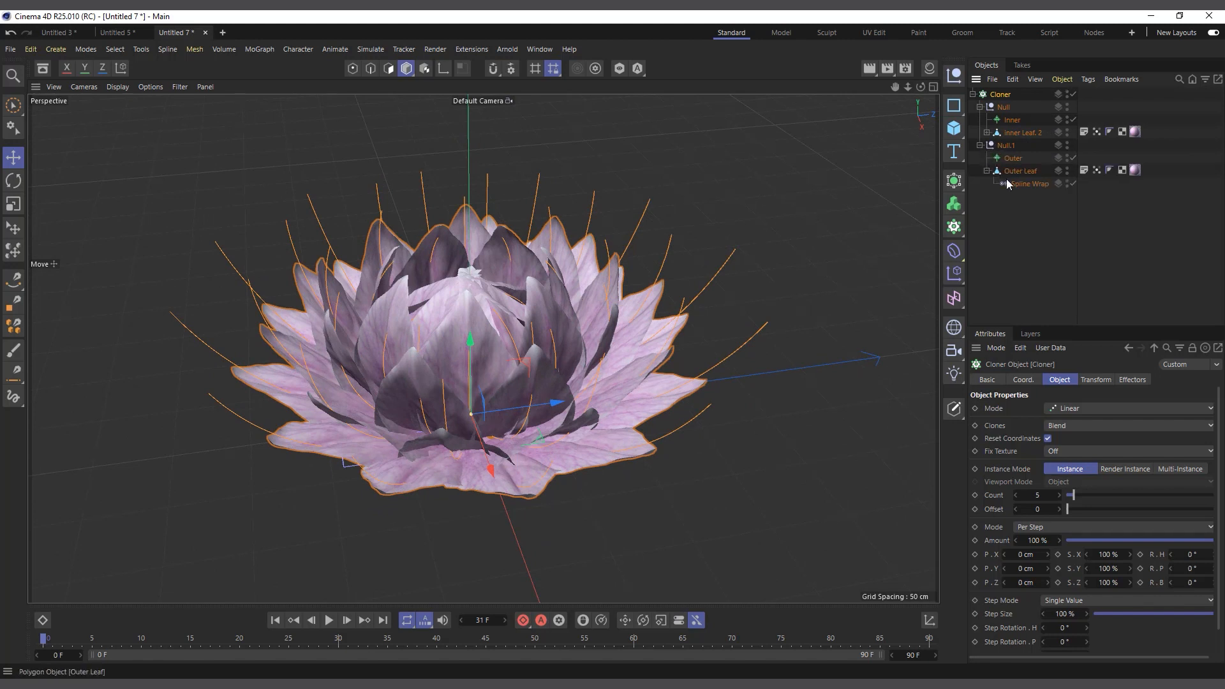
click(1023, 183)
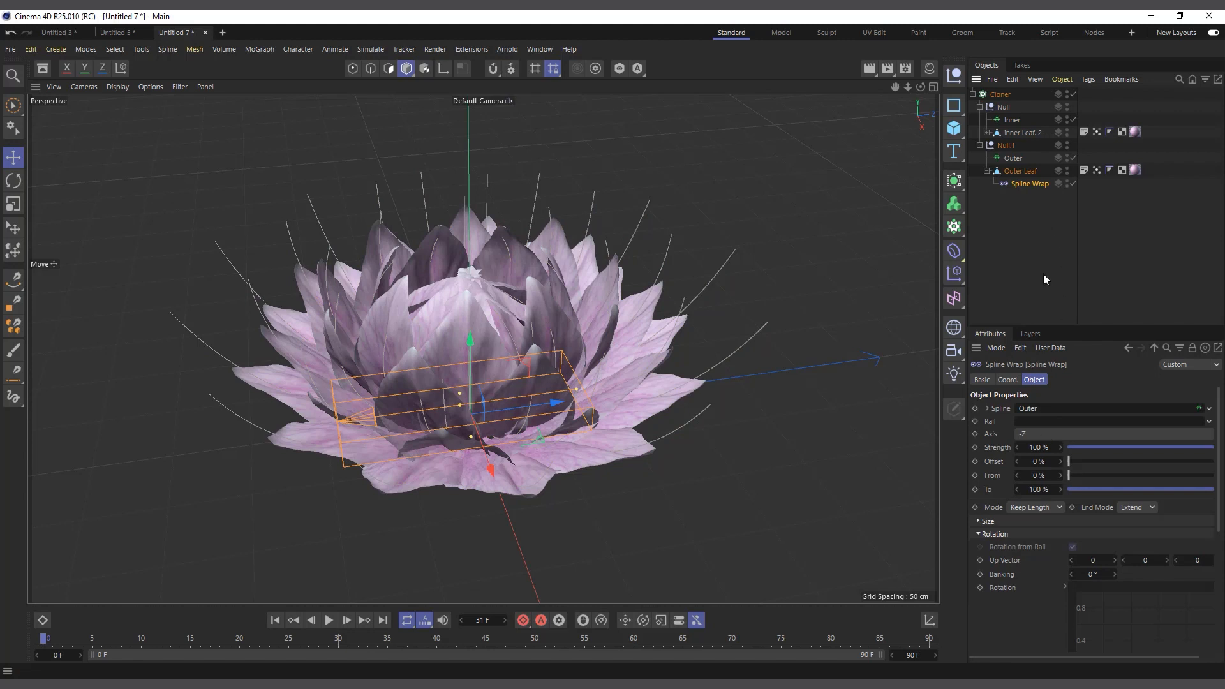
click(1046, 523)
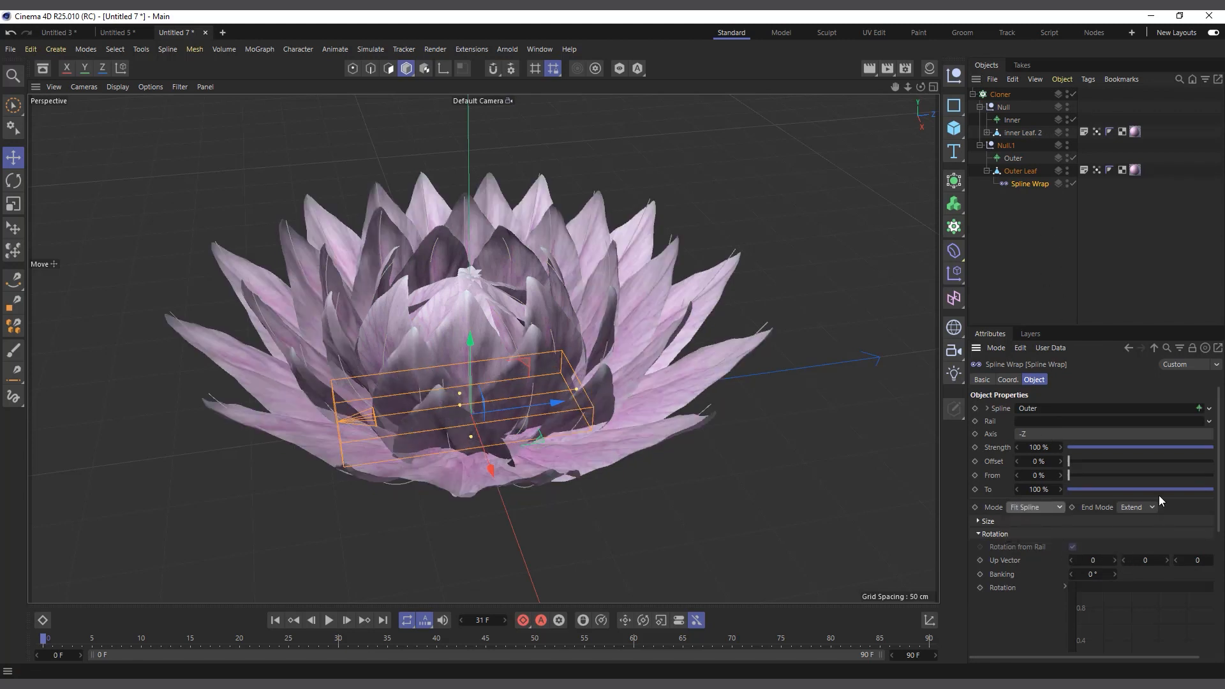
drag(1071, 658, 1095, 655)
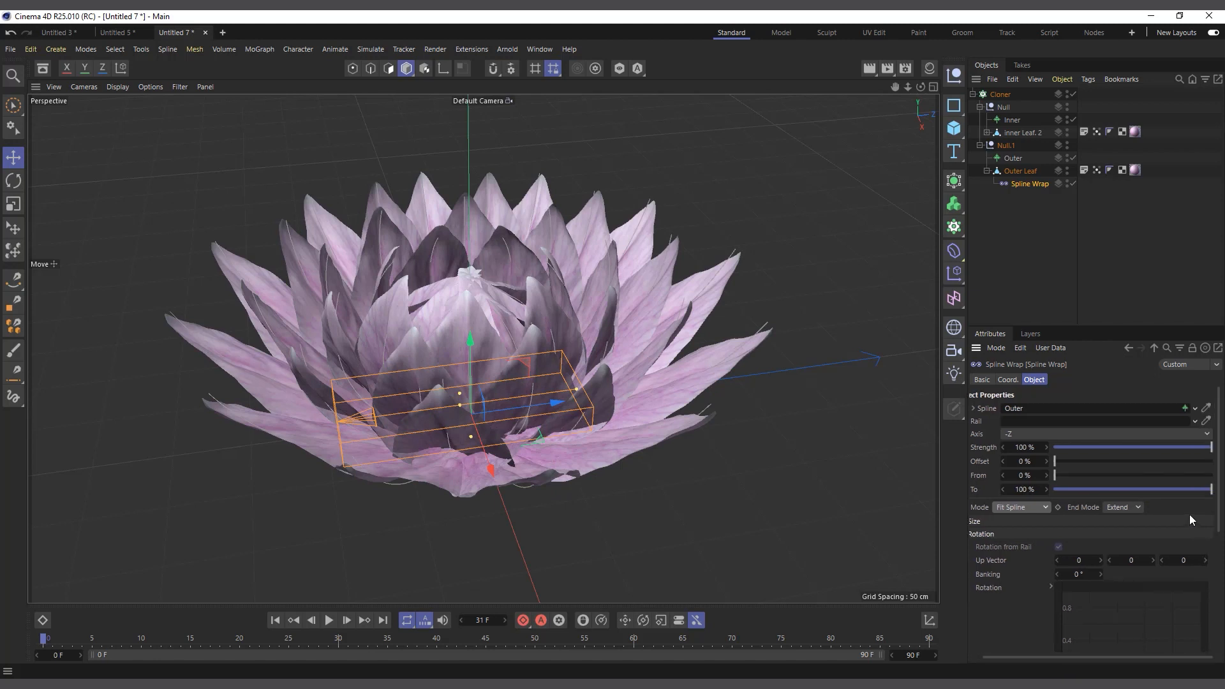
drag(1210, 495, 1186, 493)
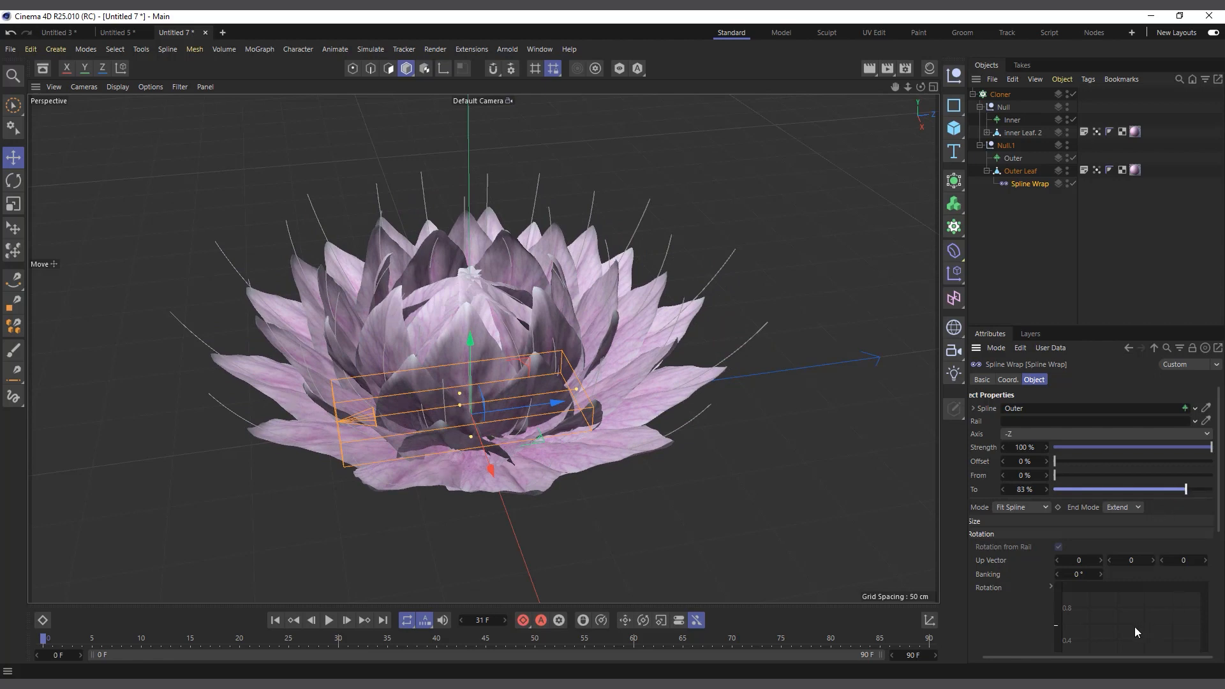
click(1013, 265)
Step: Set the To value of the Spline Wrap under inner Leaf. 2 to 83%
drag(920, 87, 922, 109)
alt+drag(383, 323, 382, 308)
scroll(480, 362, up, 6)
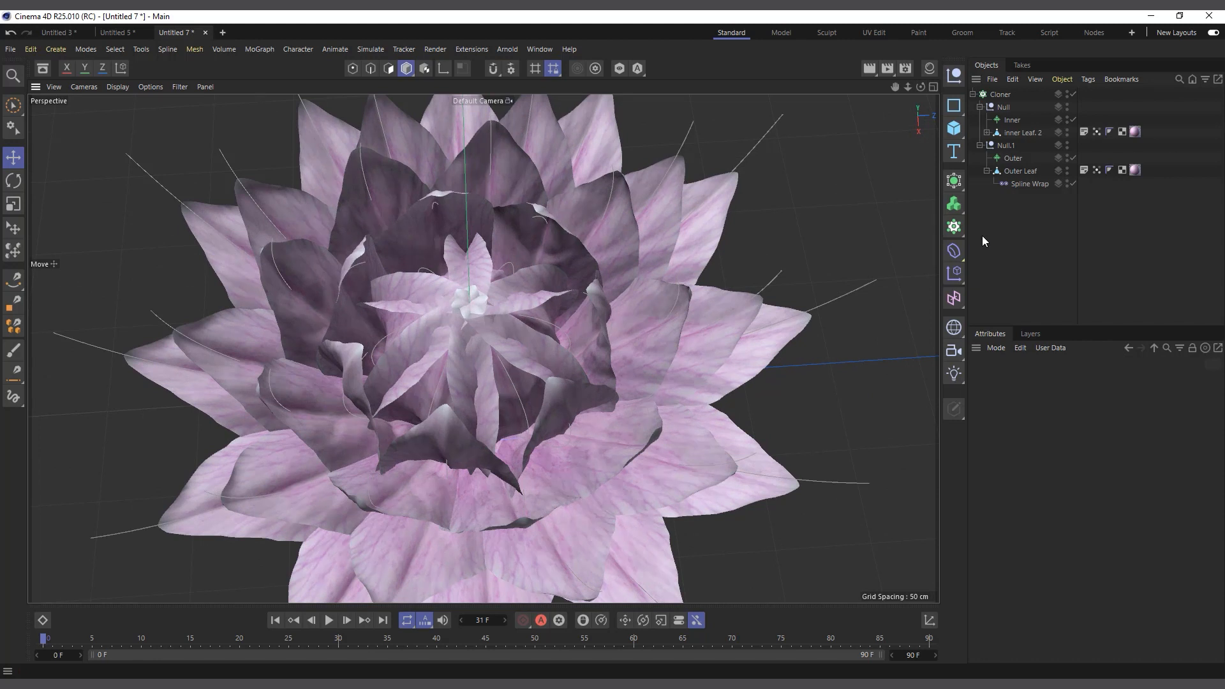
click(987, 132)
click(1019, 147)
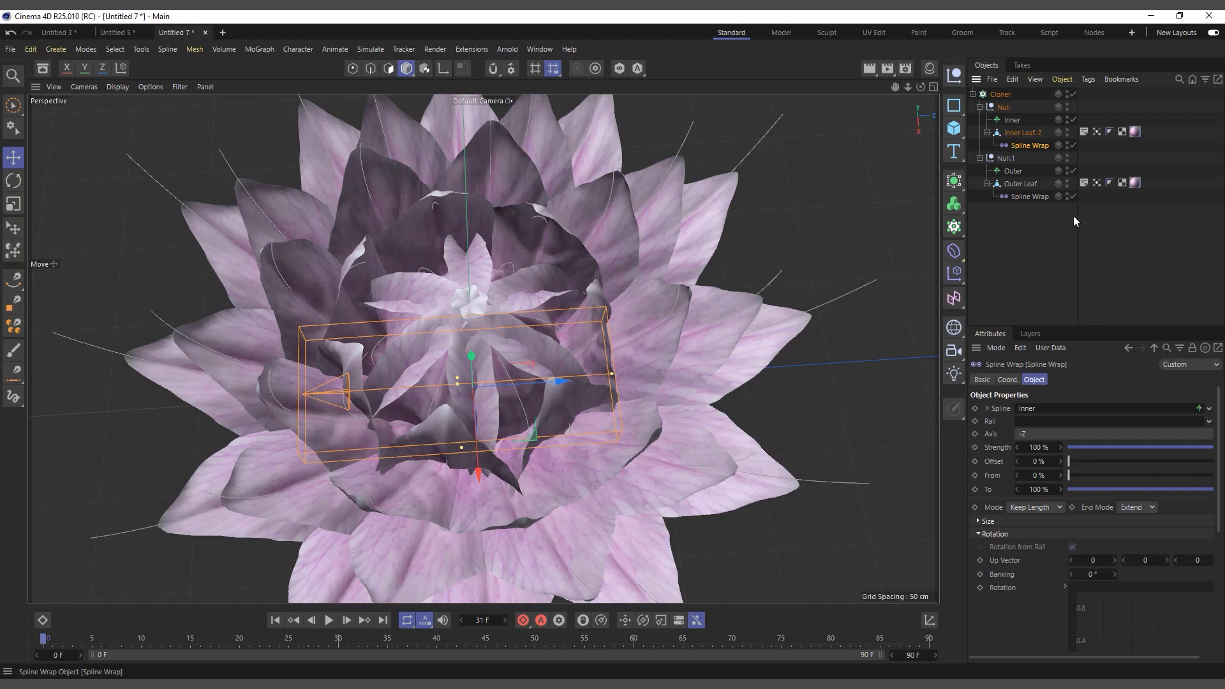
drag(1210, 491, 1201, 492)
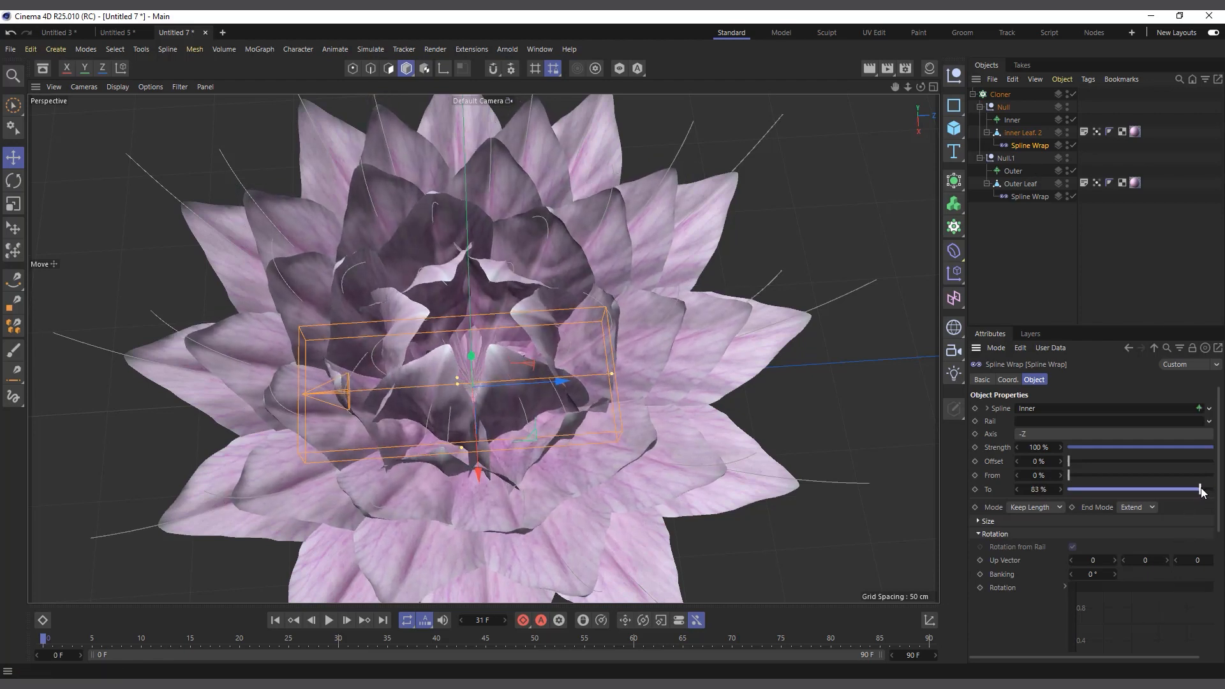
scroll(523, 318, down, 3)
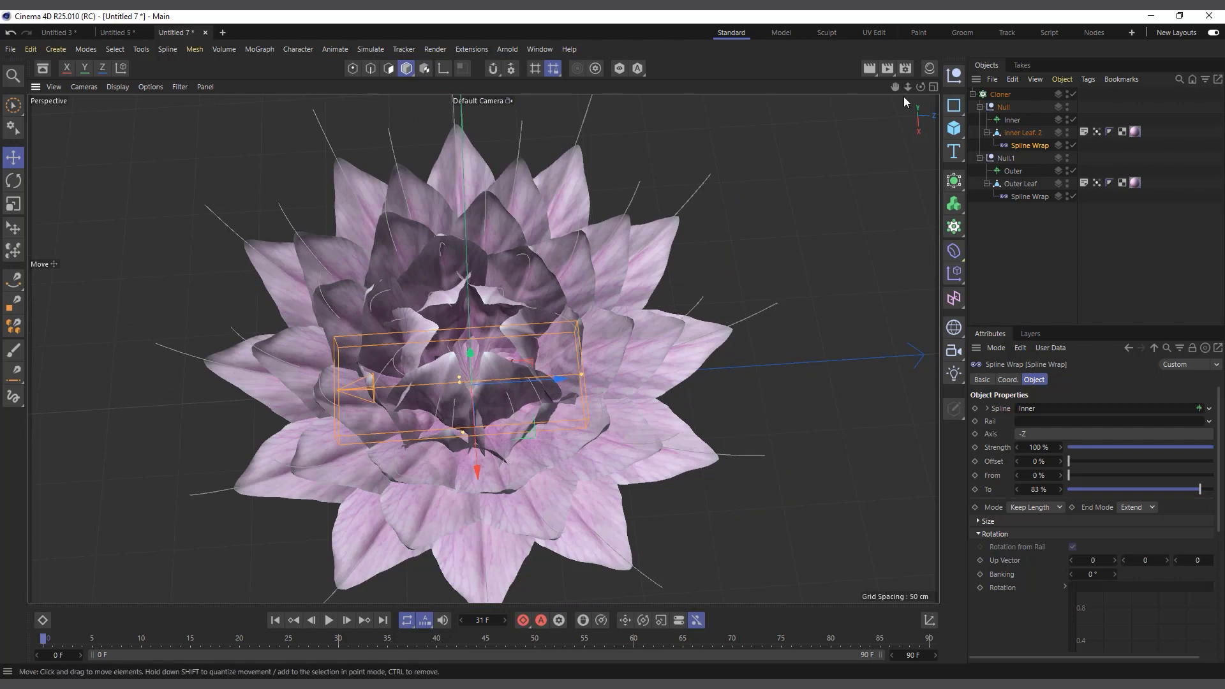
Step: Set the Bend of the Inner MoSpline to 268° so the inner petals curl tightly
mouse_move(920, 87)
mouse_down()
mouse_move(909, 39)
mouse_move(901, 121)
mouse_move(901, 67)
mouse_move(919, 107)
mouse_up()
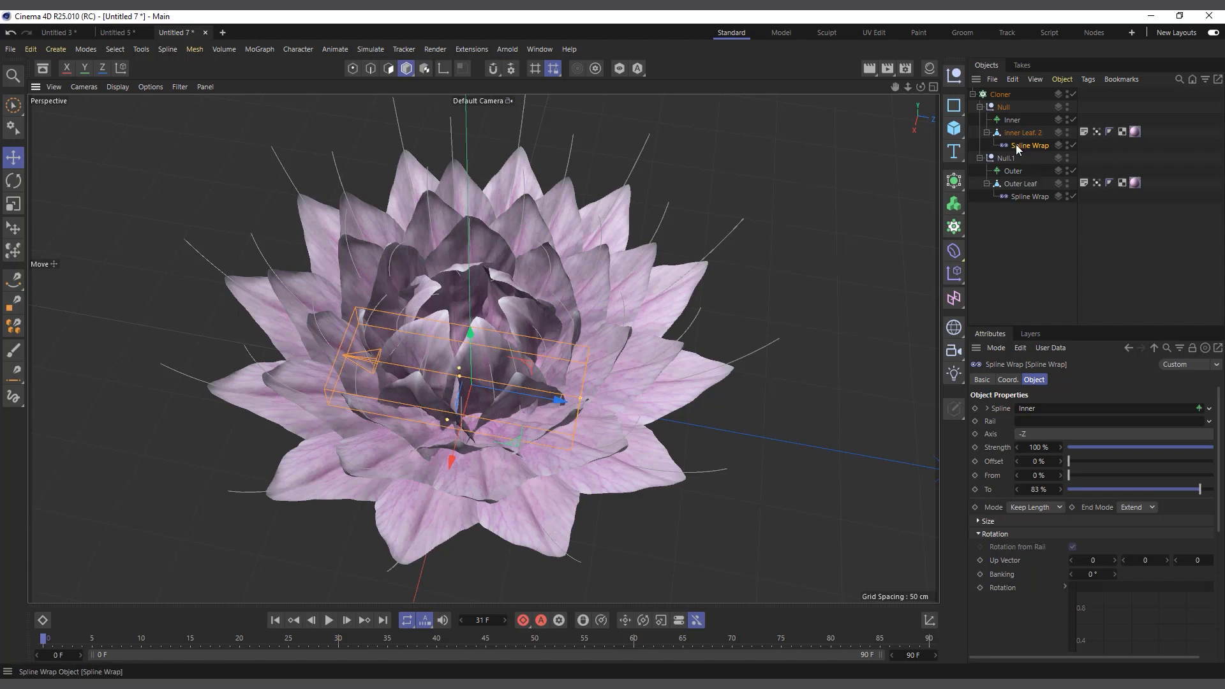
click(1013, 121)
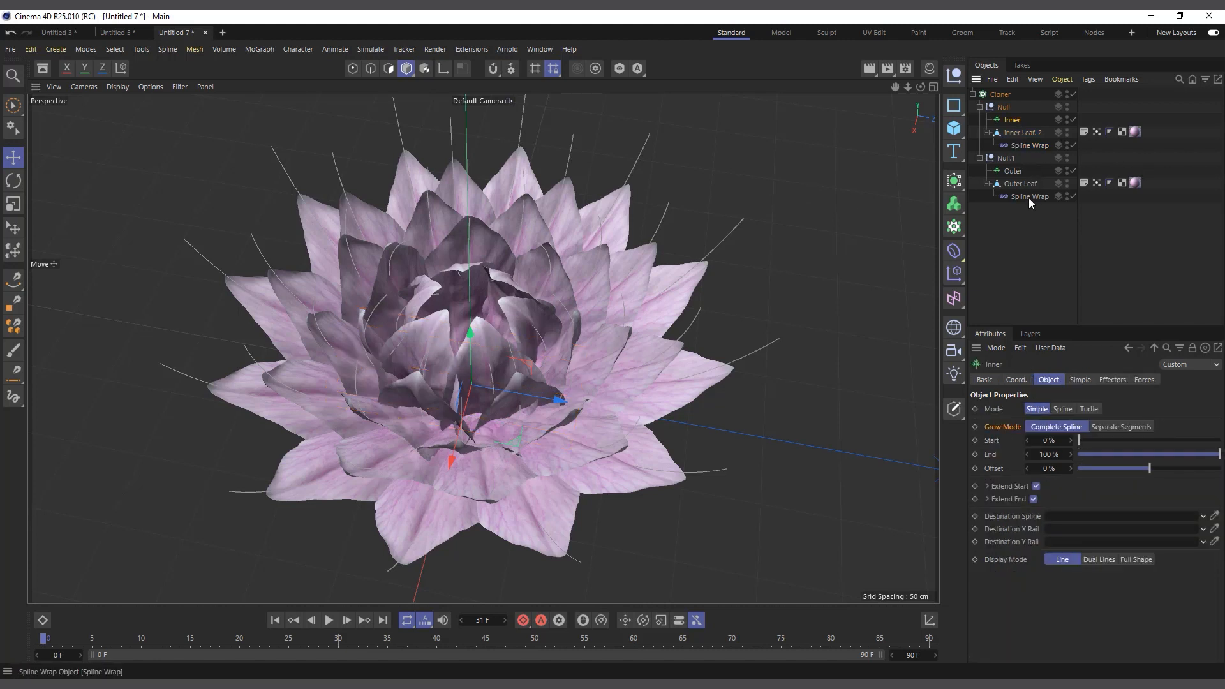
click(1079, 378)
drag(1178, 510, 1203, 514)
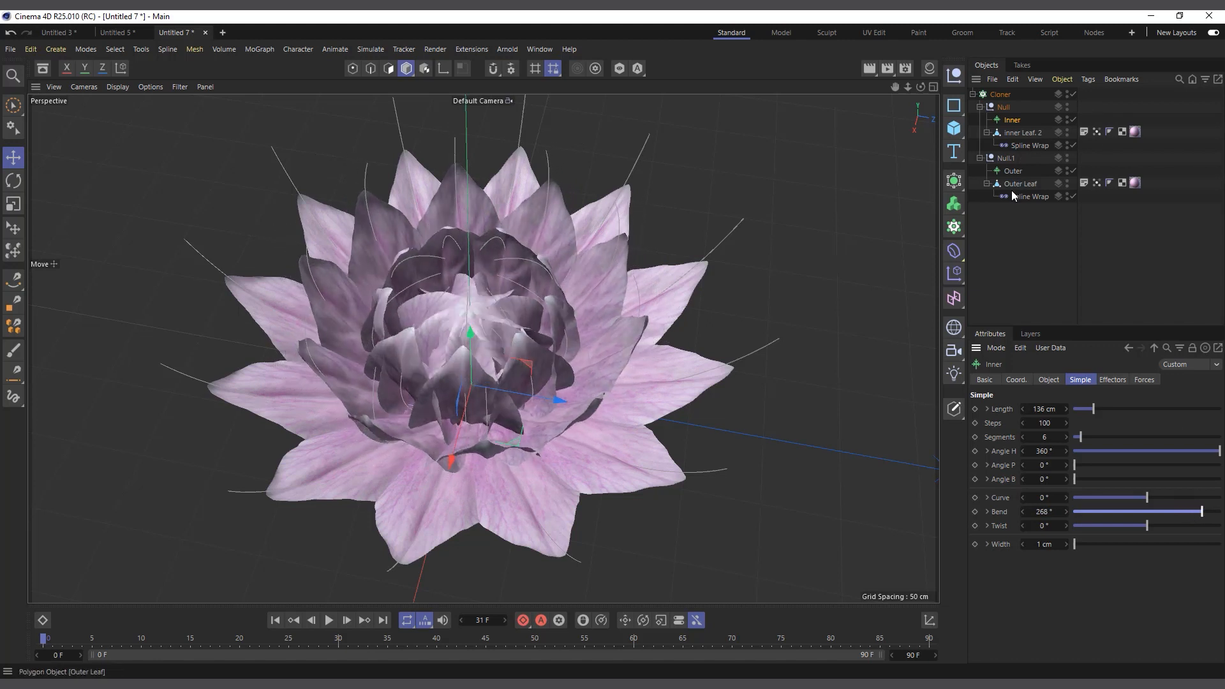
Step: Set the Outer MoSpline's Bend to 216° and keyframe it at frame 0
click(1013, 171)
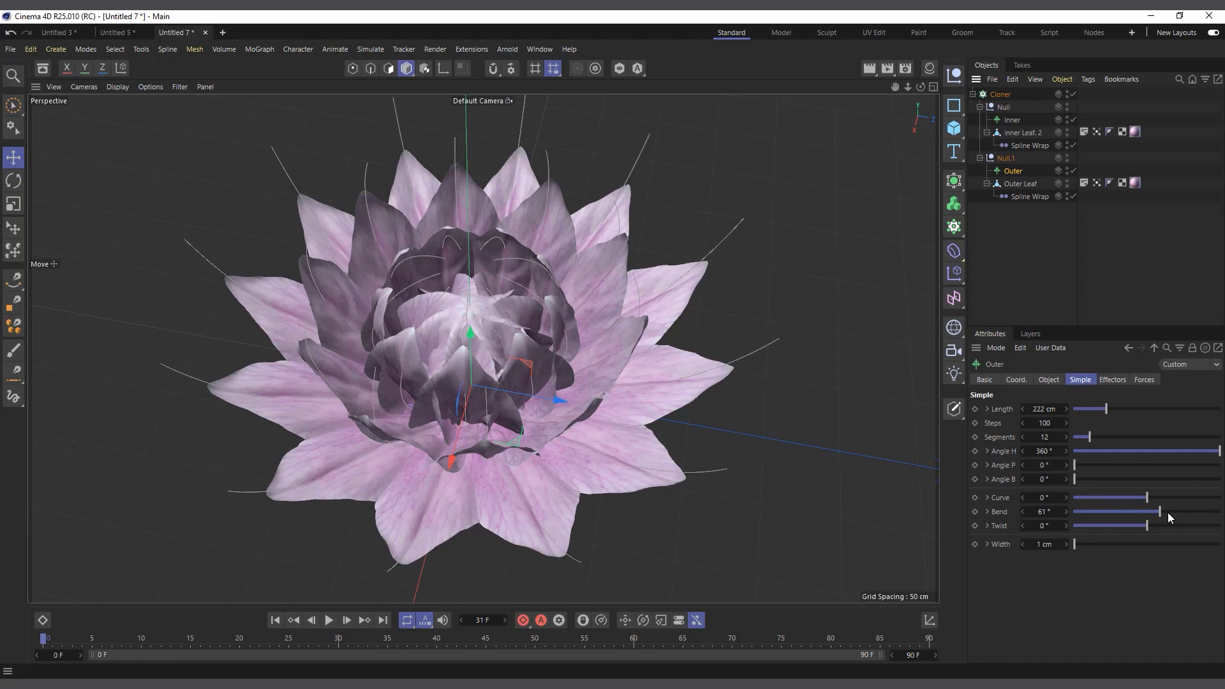
drag(1158, 510, 1191, 510)
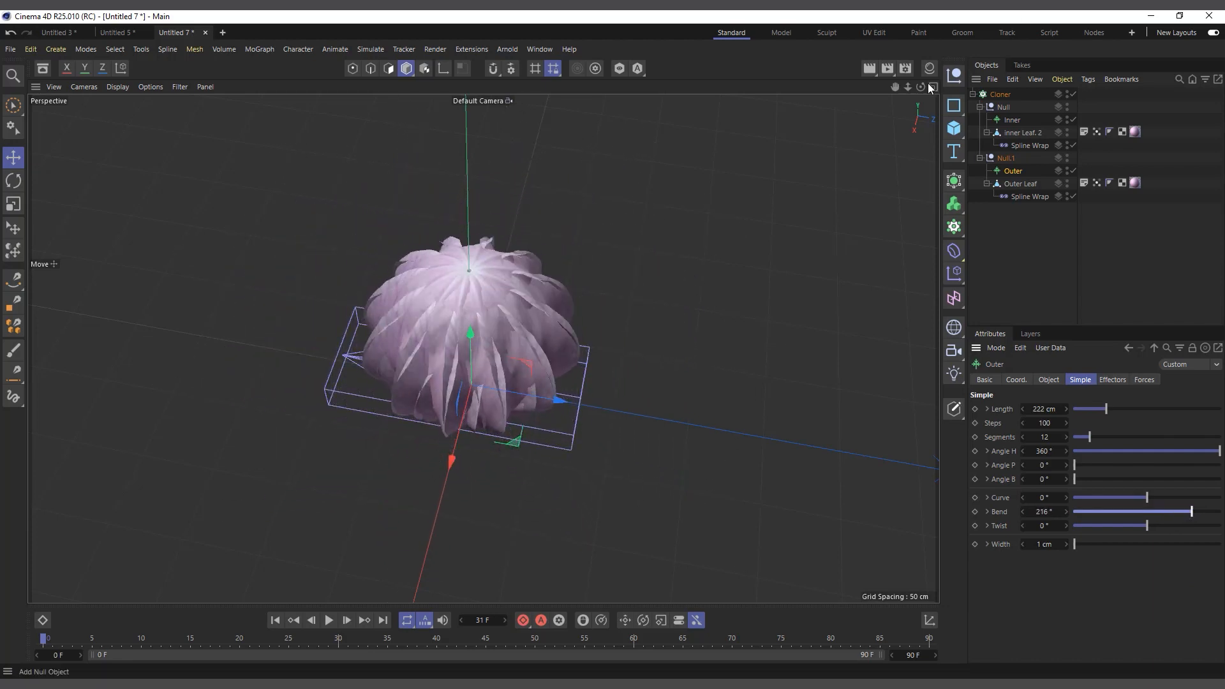
click(976, 512)
Step: Keyframe the Outer MoSpline's Bend at 54° on frame 90
click(928, 640)
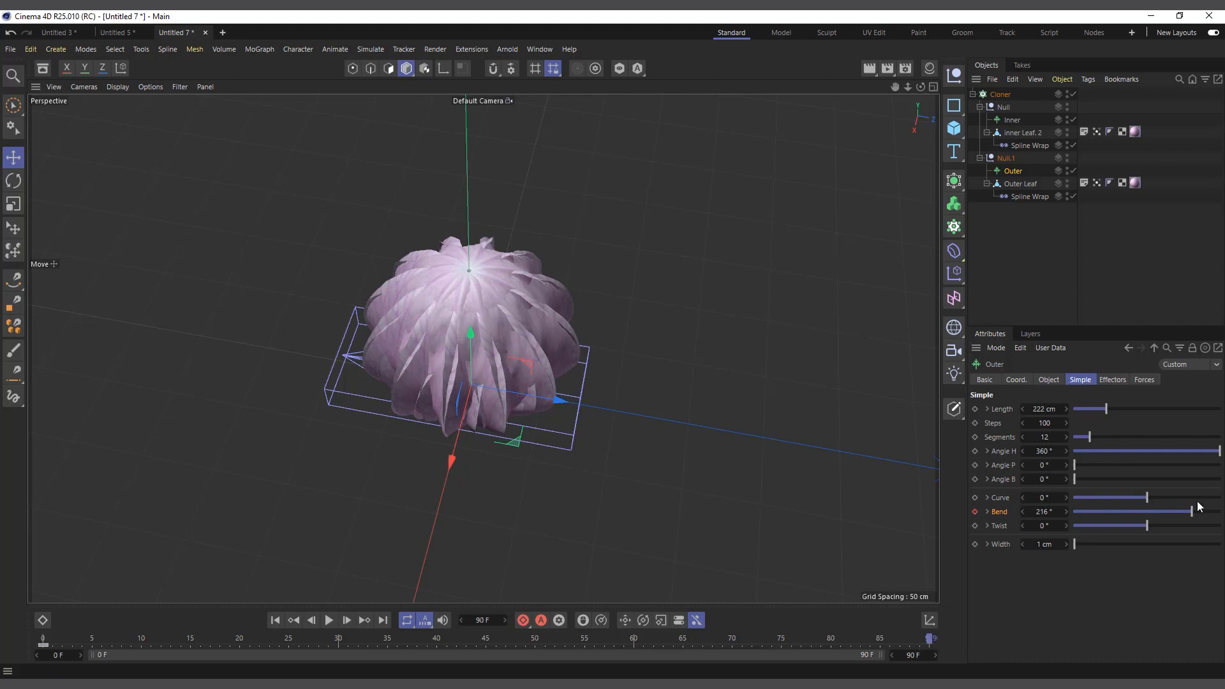
drag(1189, 510, 1159, 514)
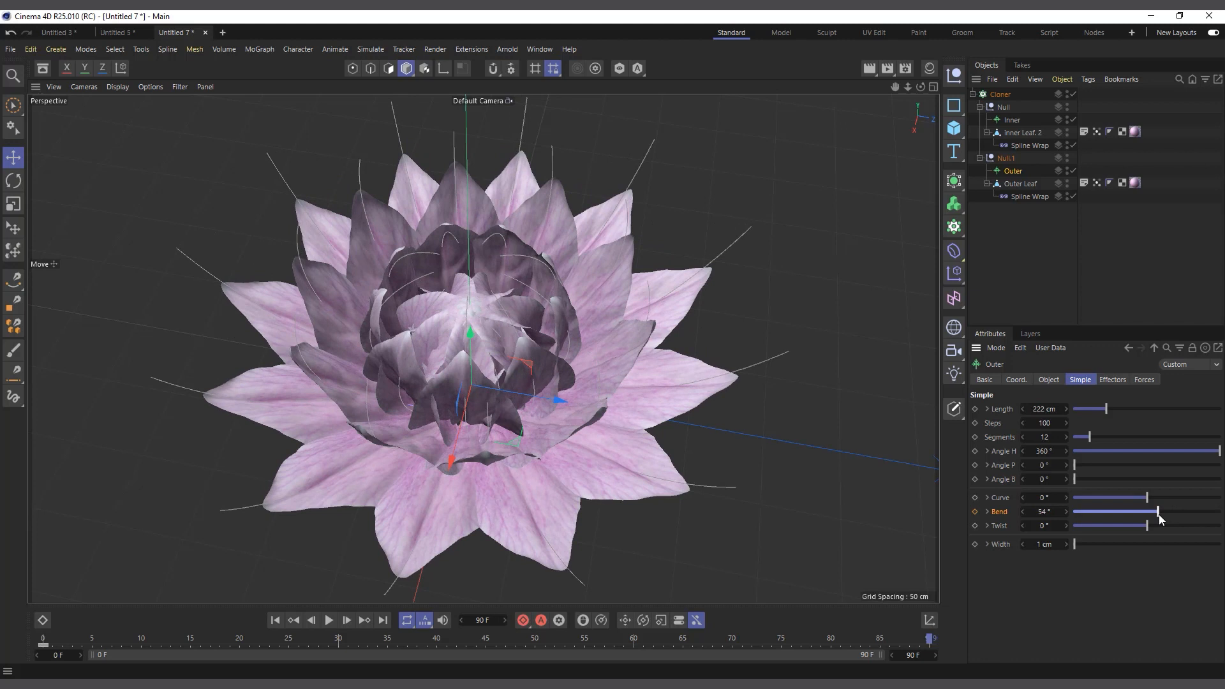
click(977, 511)
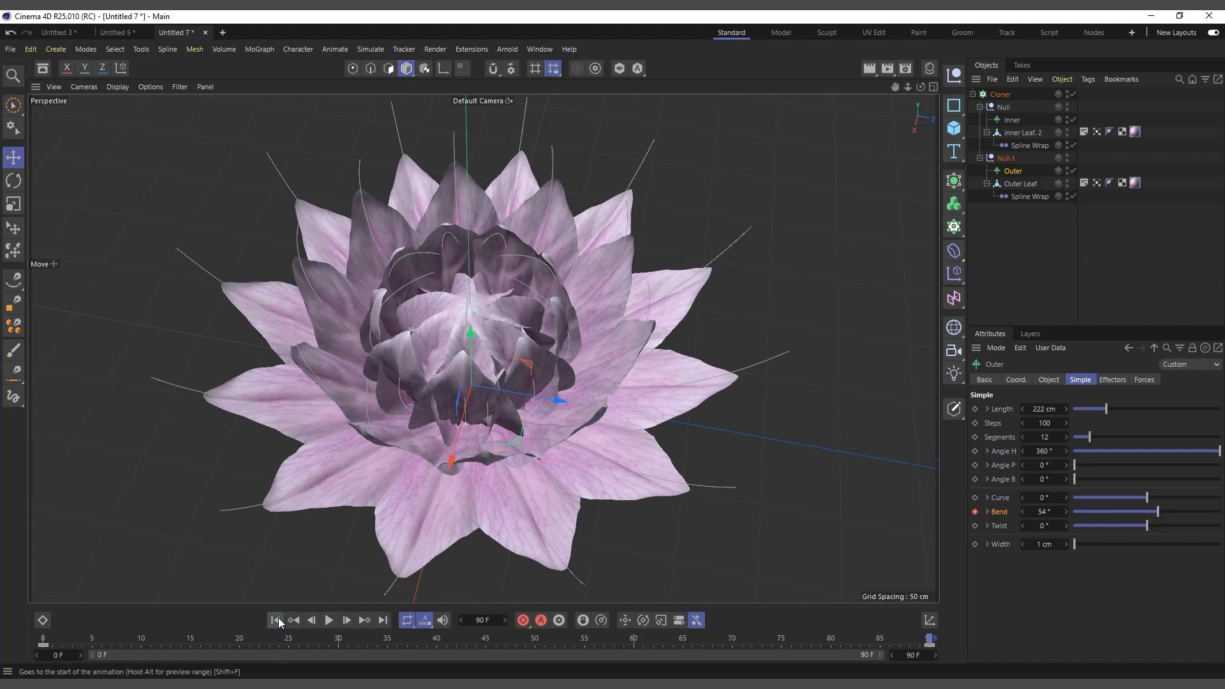
Step: Keyframe the Inner MoSpline's current Bend at frame 25
click(300, 617)
click(1011, 120)
drag(43, 640, 288, 648)
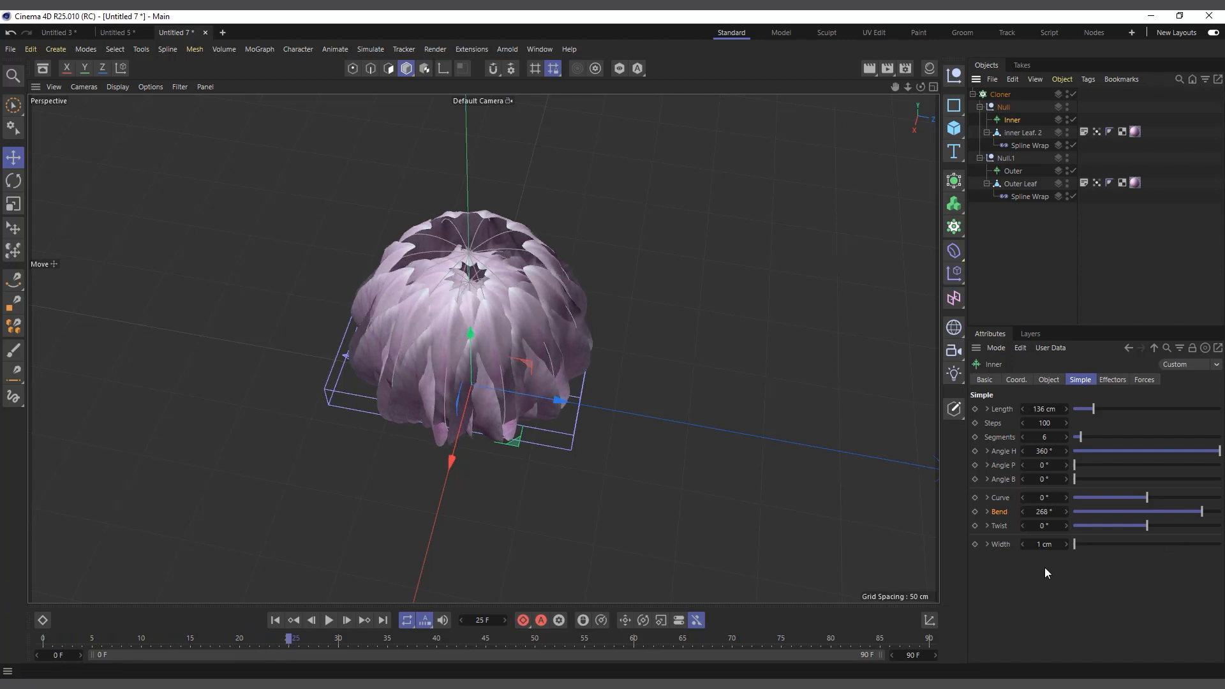
click(975, 511)
Step: Extend the timeline to 206 frames and keyframe the Inner MoSpline's Bend at 129° on frame 130
drag(285, 642, 942, 643)
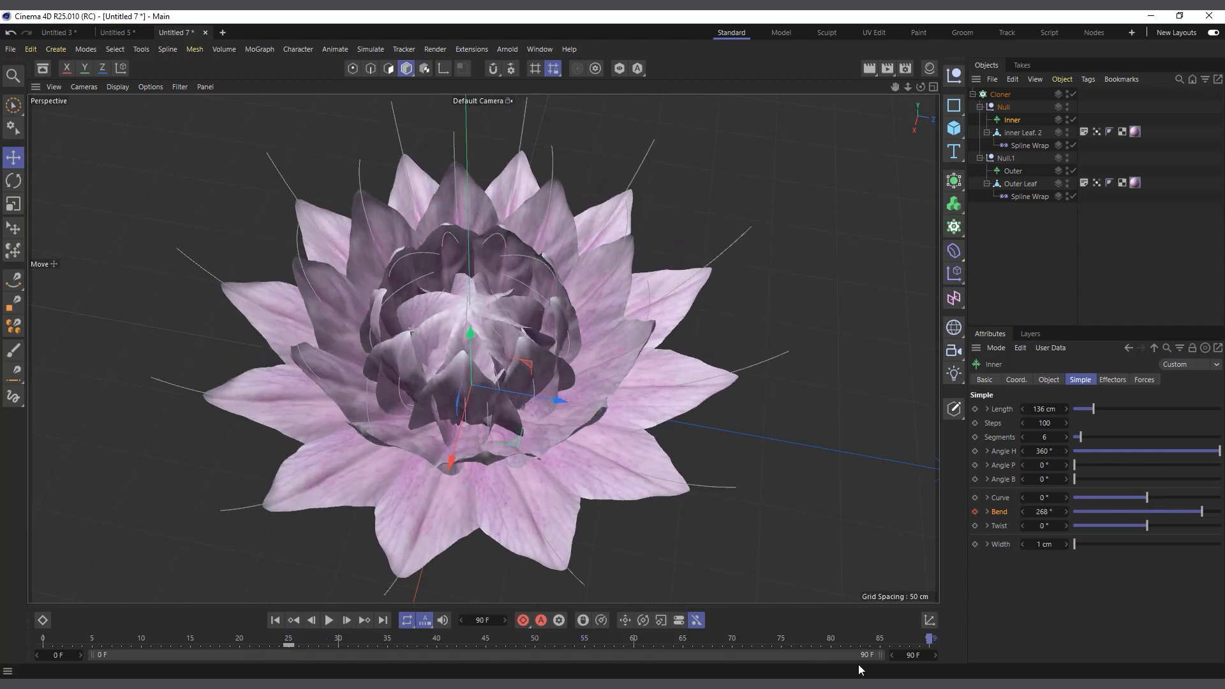
key(Return)
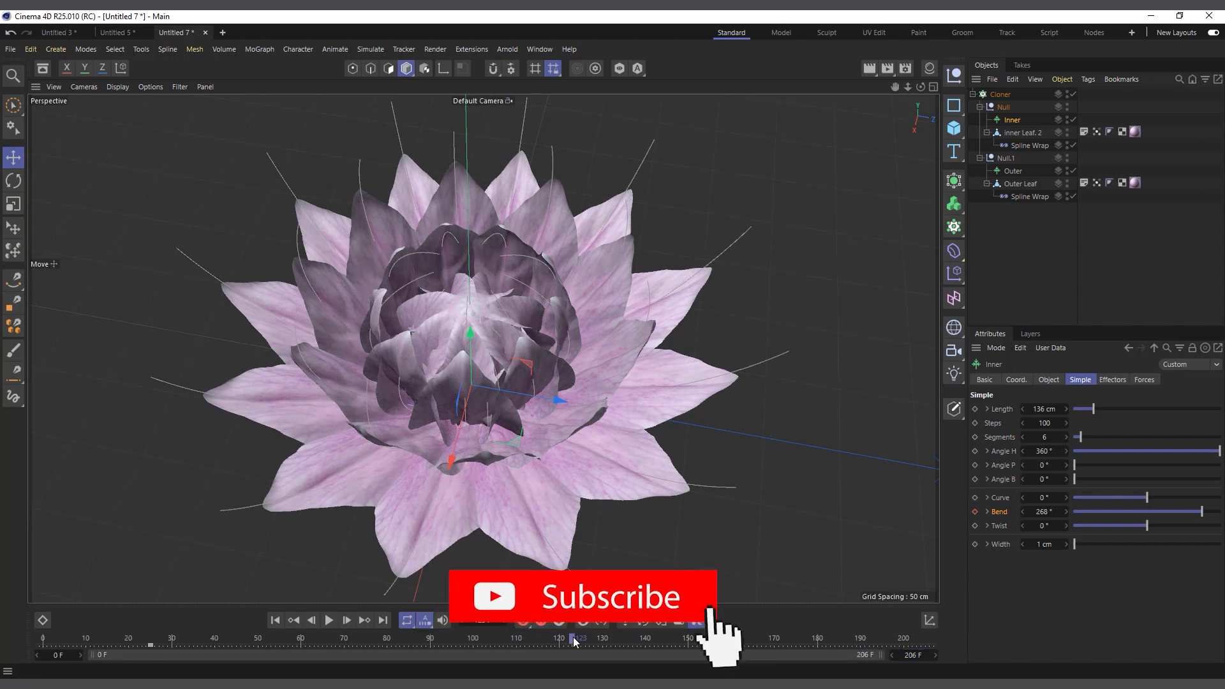
drag(1202, 511, 1174, 518)
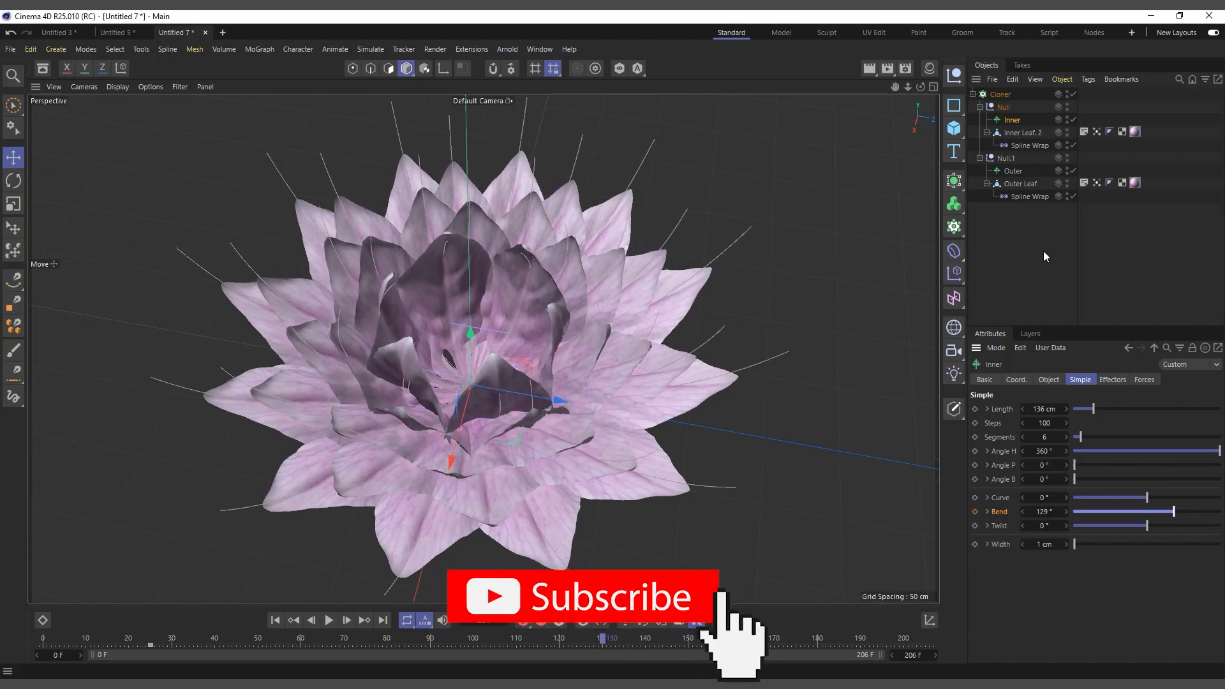
click(974, 511)
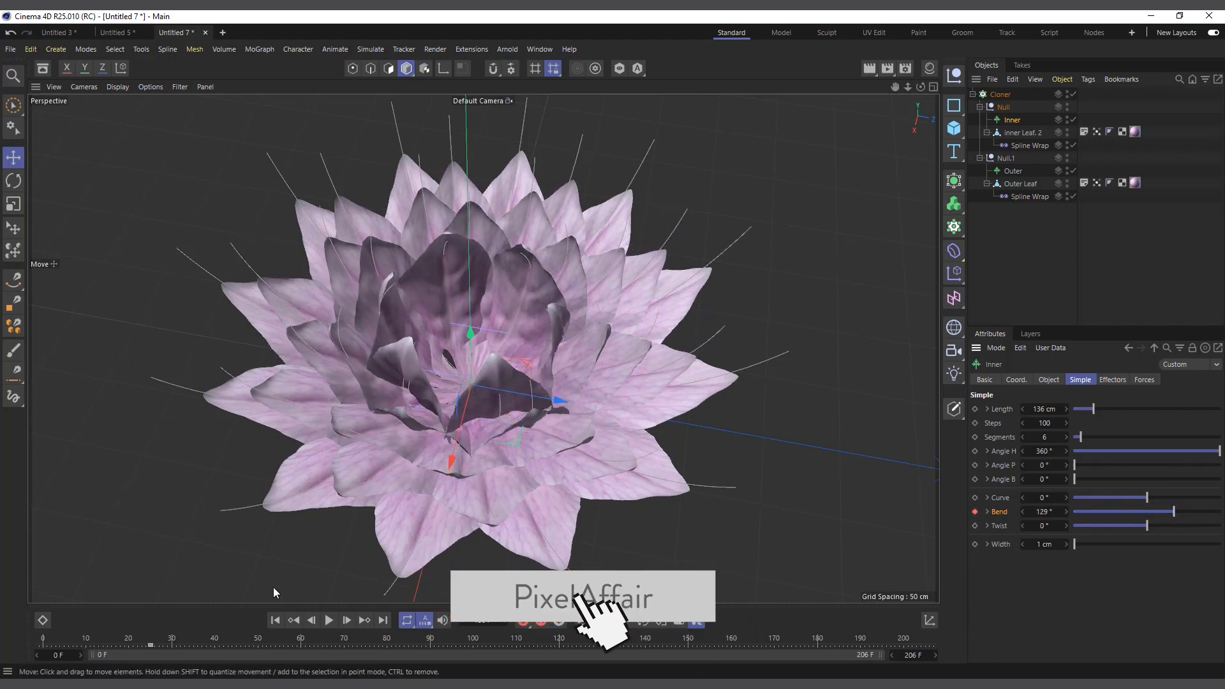
Step: Play the blooming animation from the start and examine the flower from different angles
click(274, 620)
click(328, 620)
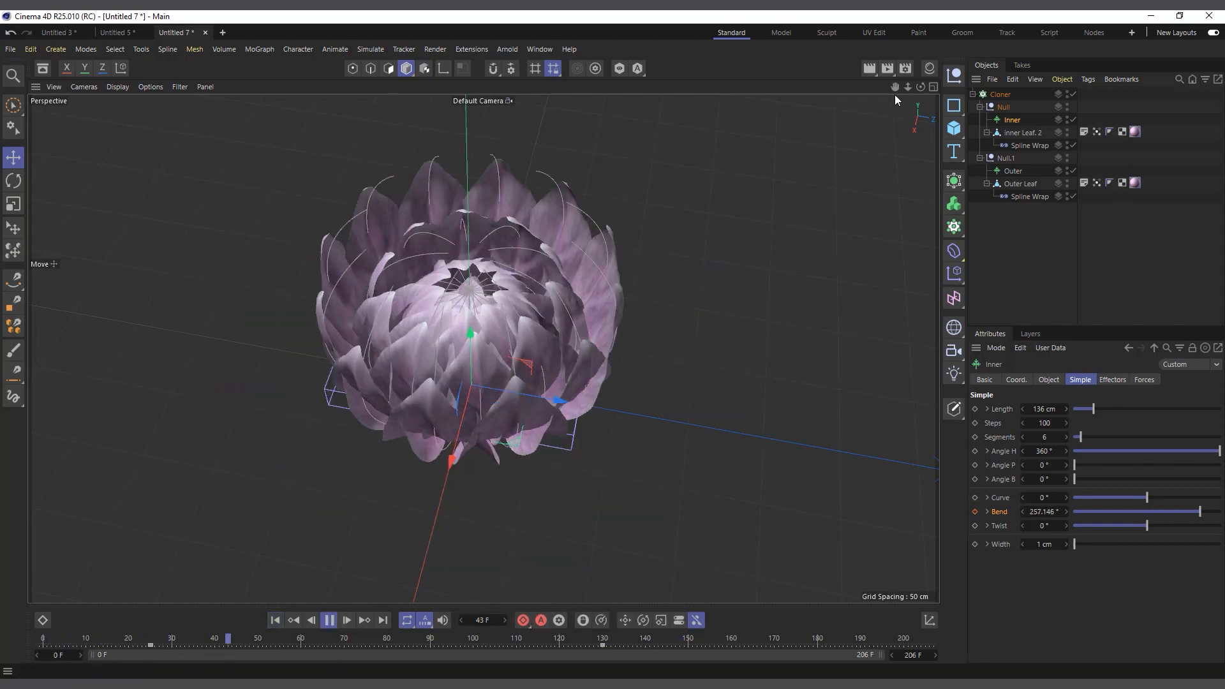
drag(919, 88, 922, 144)
scroll(353, 165, down, 1)
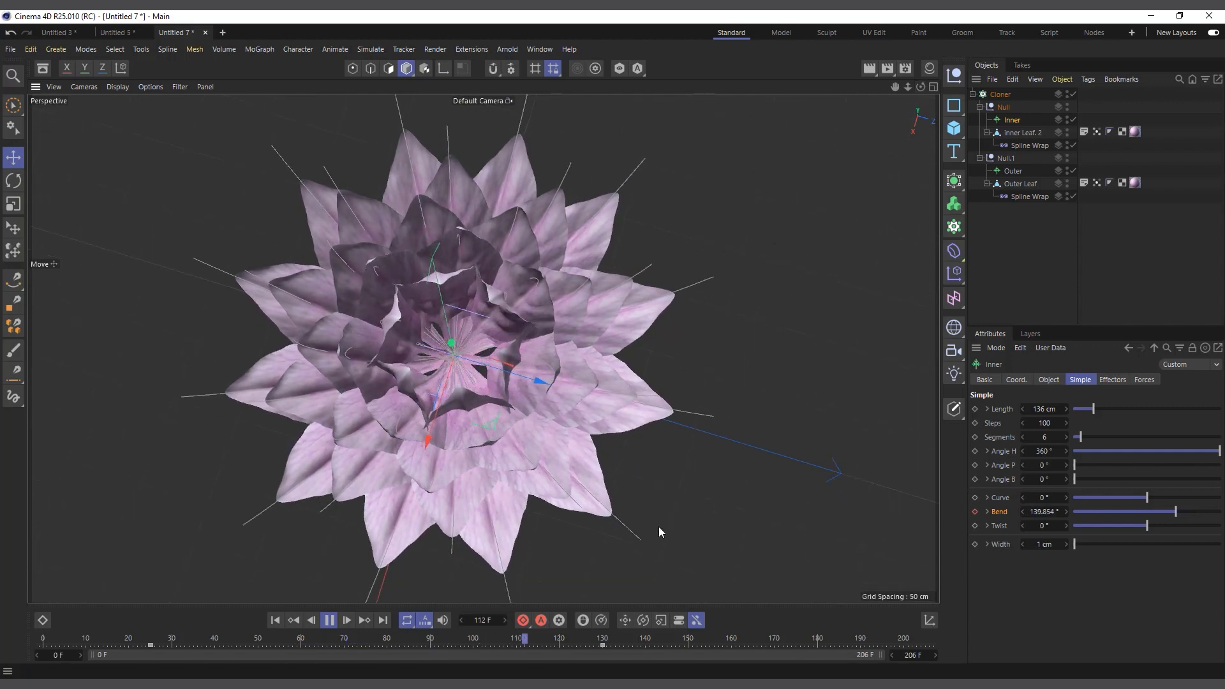
click(329, 620)
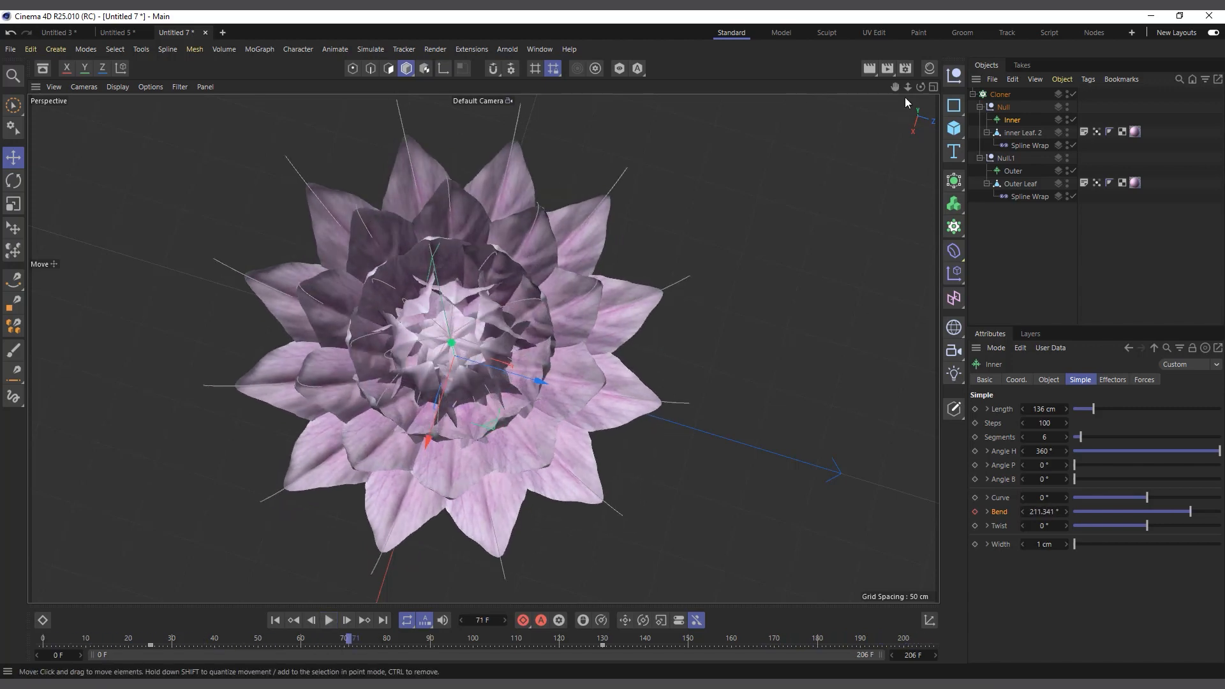
drag(920, 87, 916, 99)
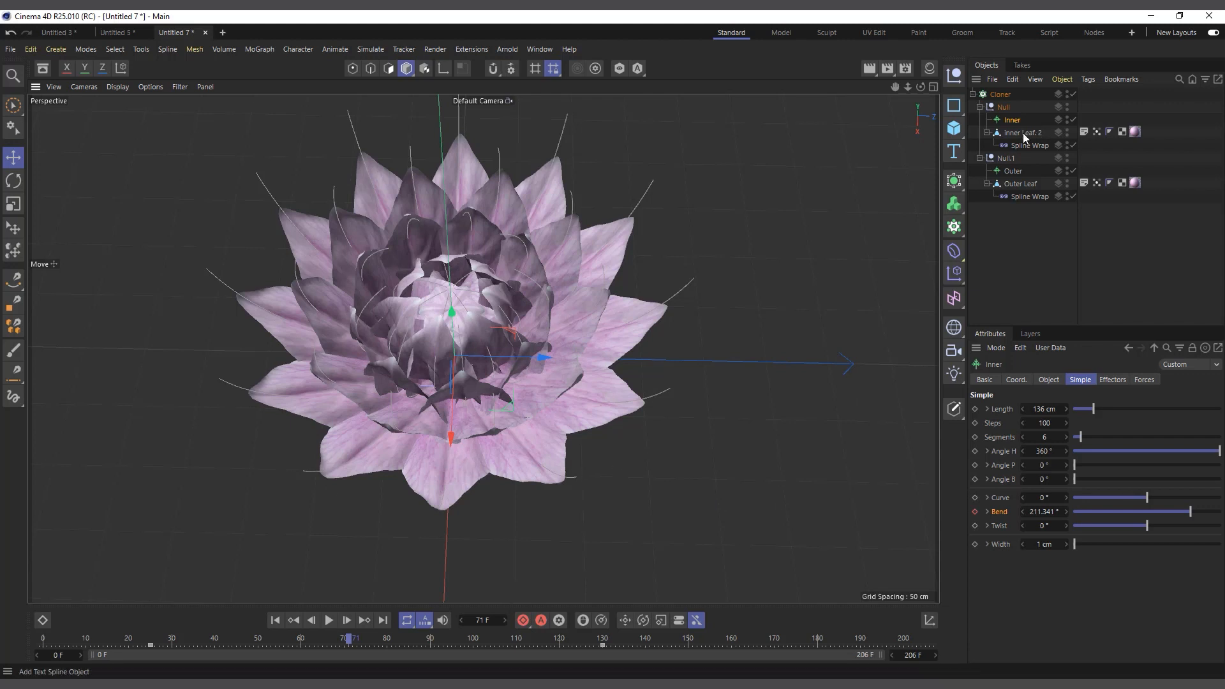
drag(894, 87, 895, 103)
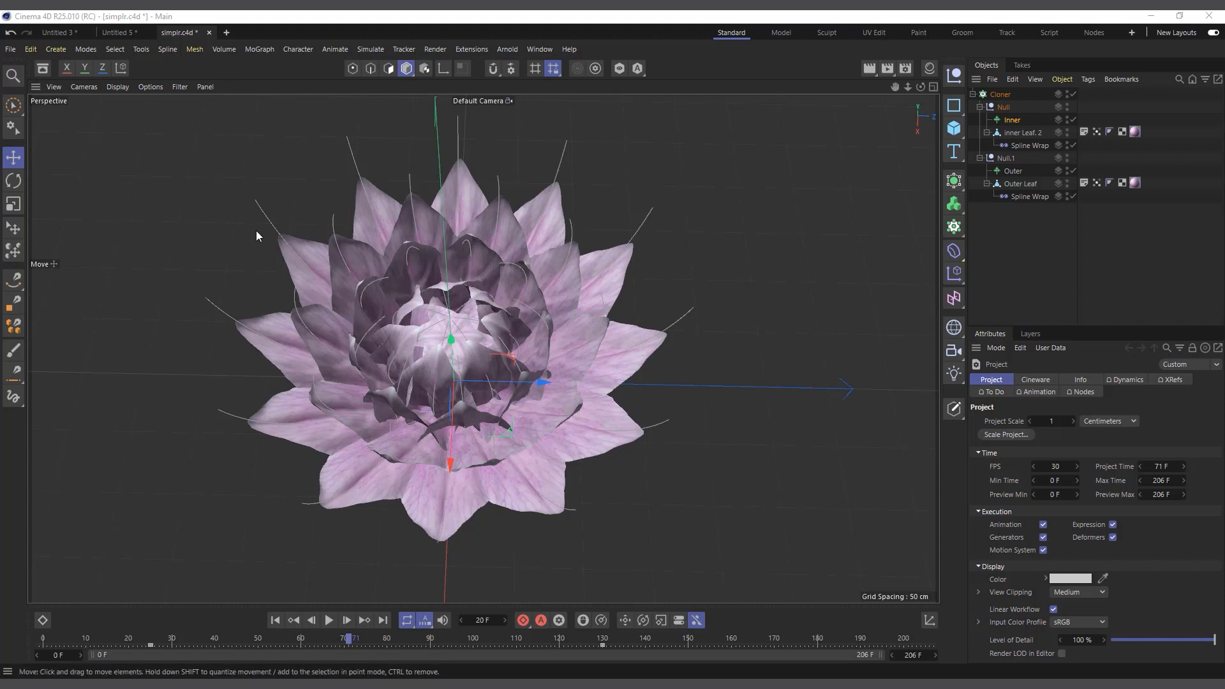
Step: Create a new project and add the Annual Rye Grass 03 object from the asset library
click(226, 33)
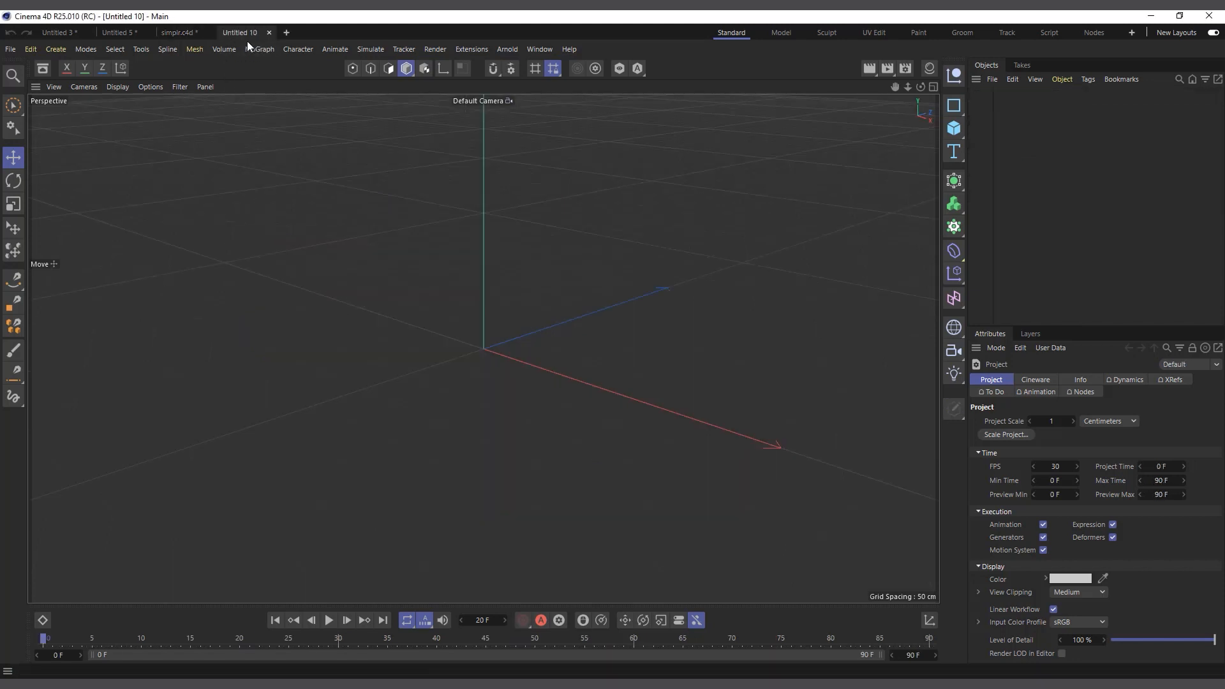
click(43, 67)
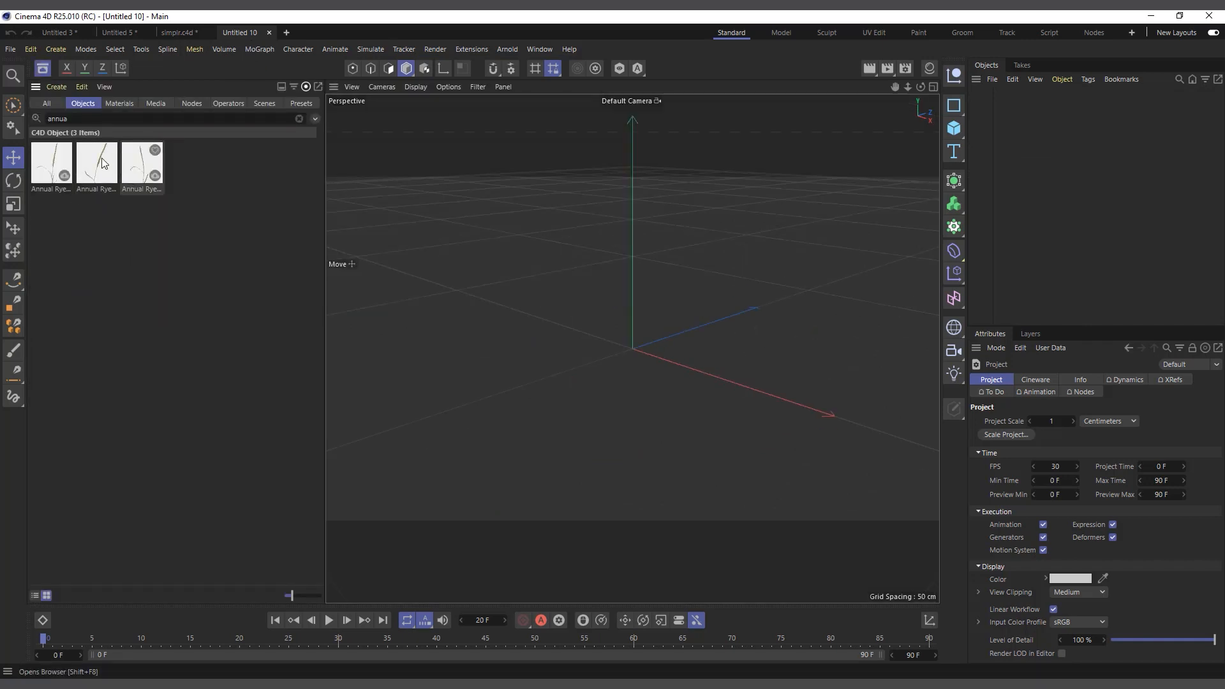
drag(143, 166, 624, 316)
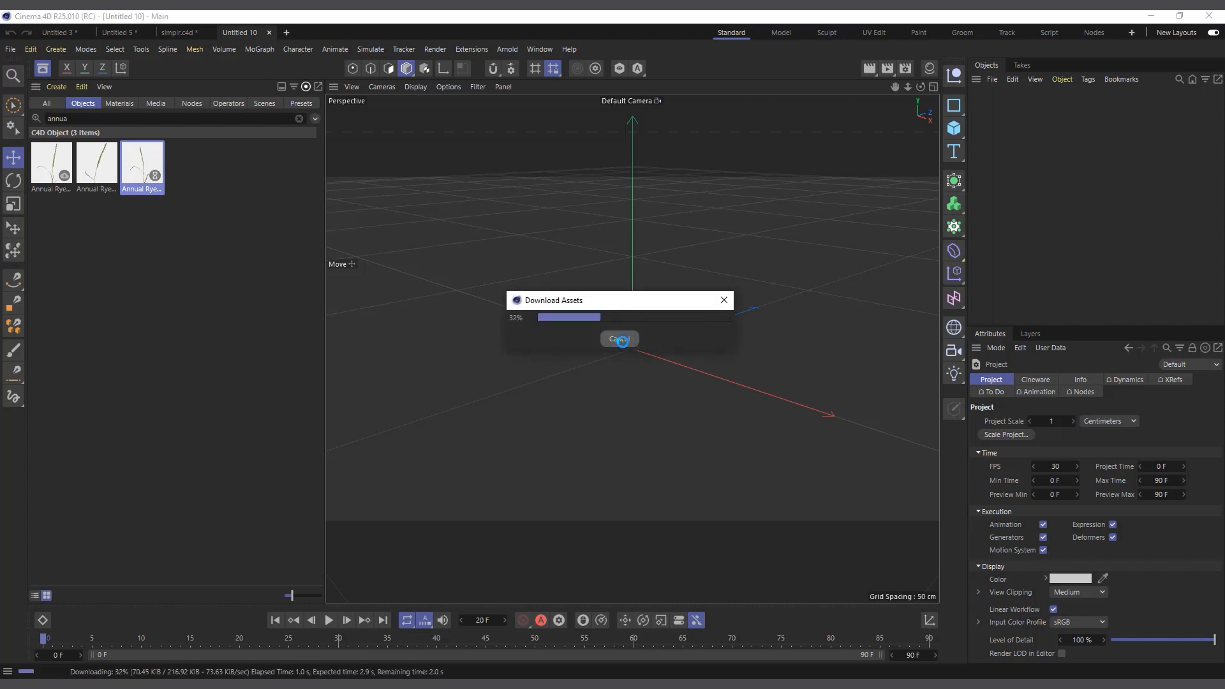
click(42, 68)
Step: Scale the Annual Rye Grass 03 object up uniformly
scroll(503, 332, up, 5)
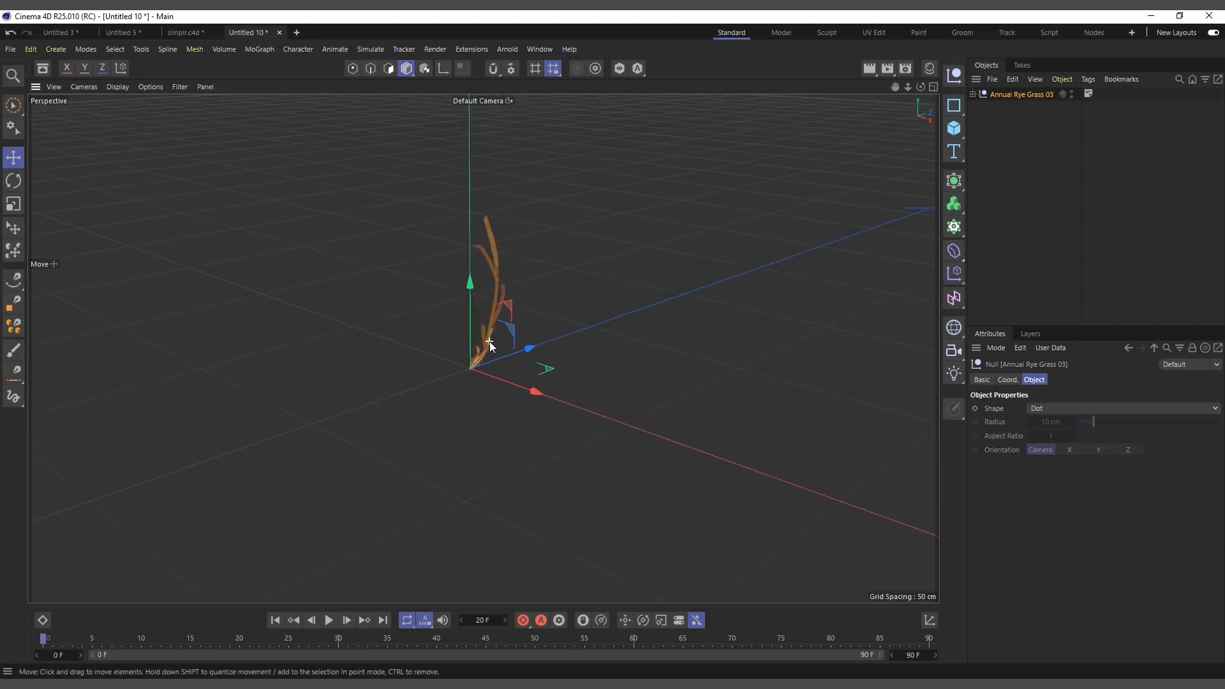
mouse_move(920, 87)
mouse_down()
mouse_move(926, 66)
mouse_move(918, 102)
mouse_move(920, 90)
mouse_up()
scroll(533, 414, down, 5)
click(1016, 92)
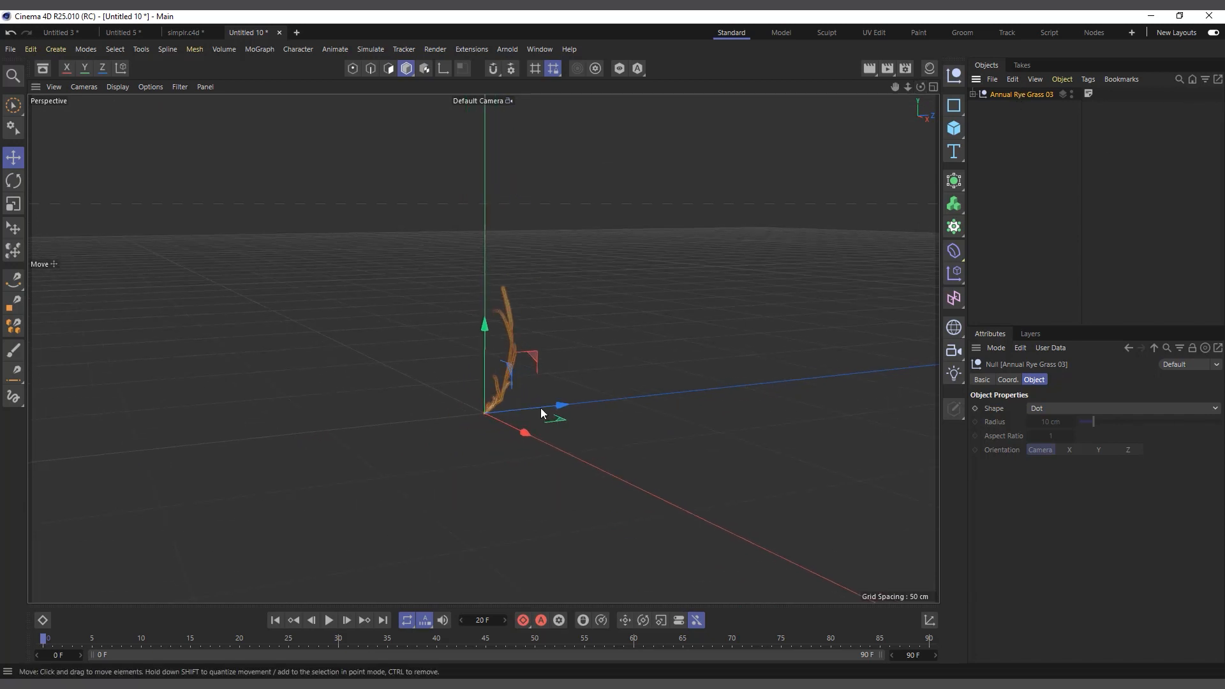
key(t)
drag(482, 467, 743, 395)
scroll(223, 528, down, 2)
scroll(608, 430, down, 3)
scroll(608, 430, up, 1)
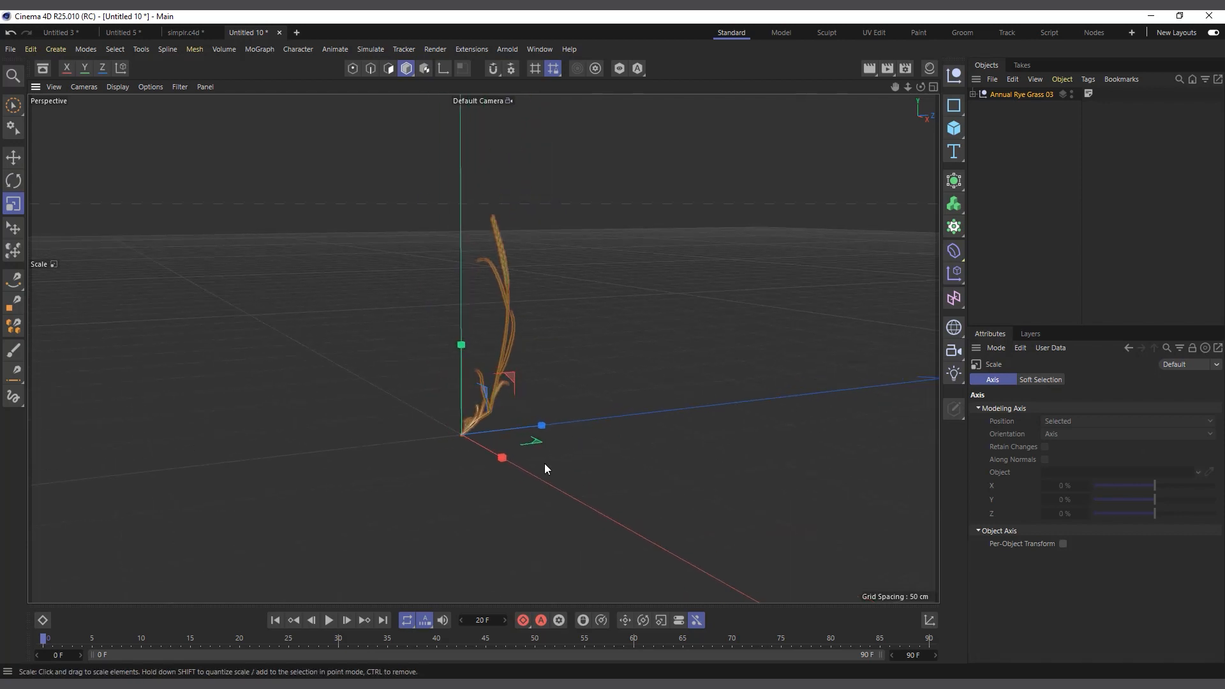
Step: Add a MoSpline and set its Angle P to 90° so it stands upright
click(272, 49)
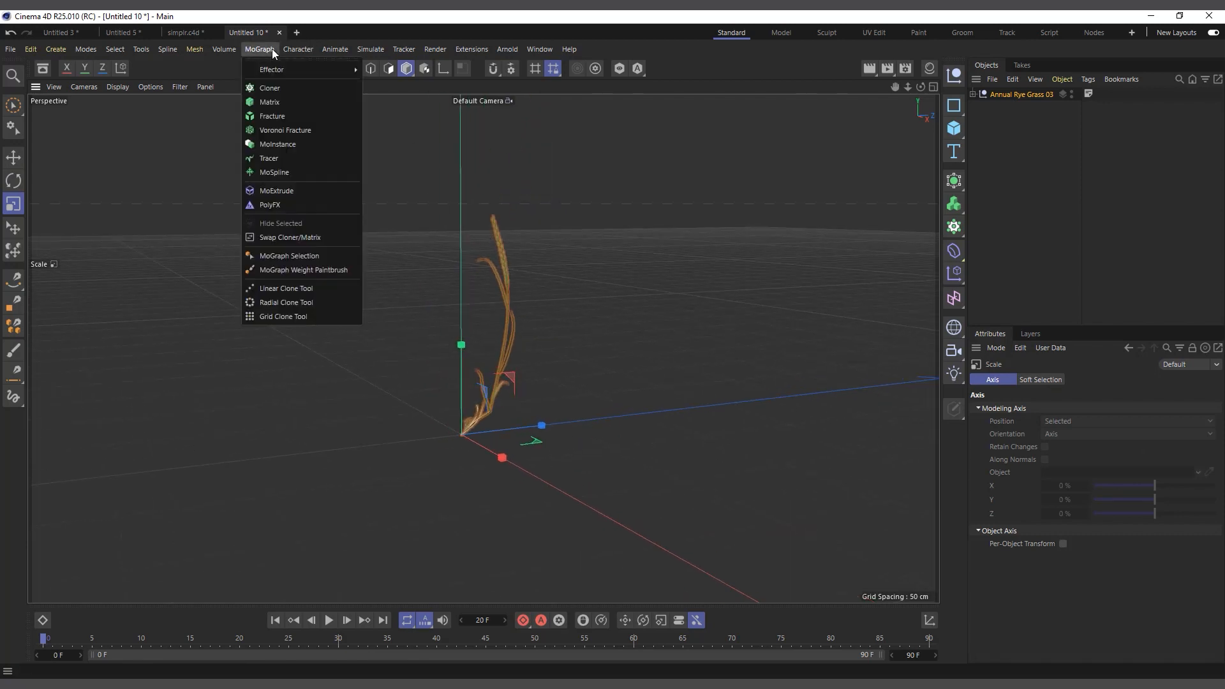
click(294, 173)
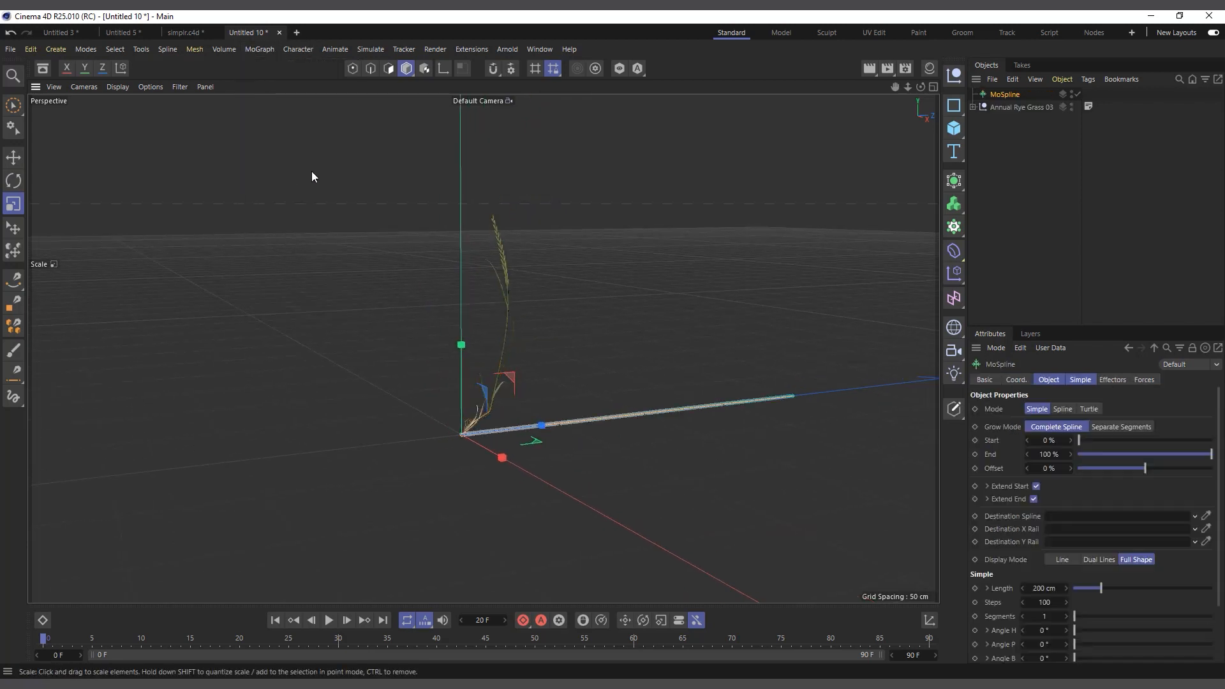
click(1080, 379)
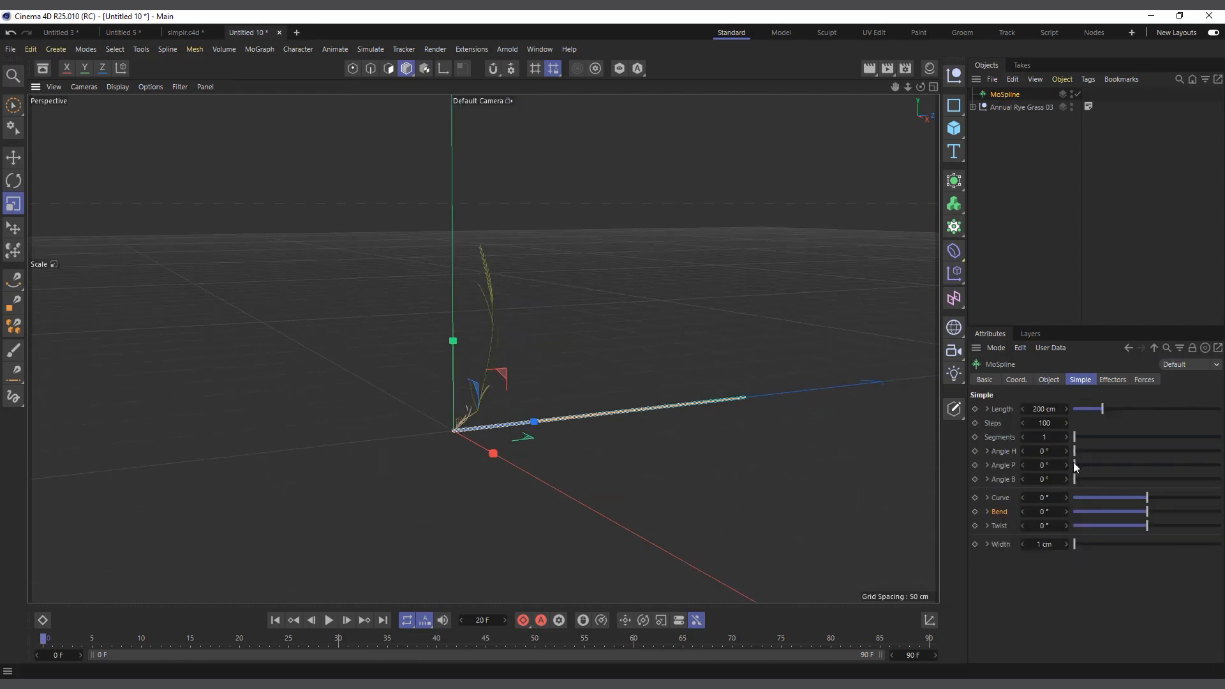
drag(1077, 464, 1110, 461)
double_click(1044, 465)
text(90)
key(Return)
scroll(508, 421, down, 3)
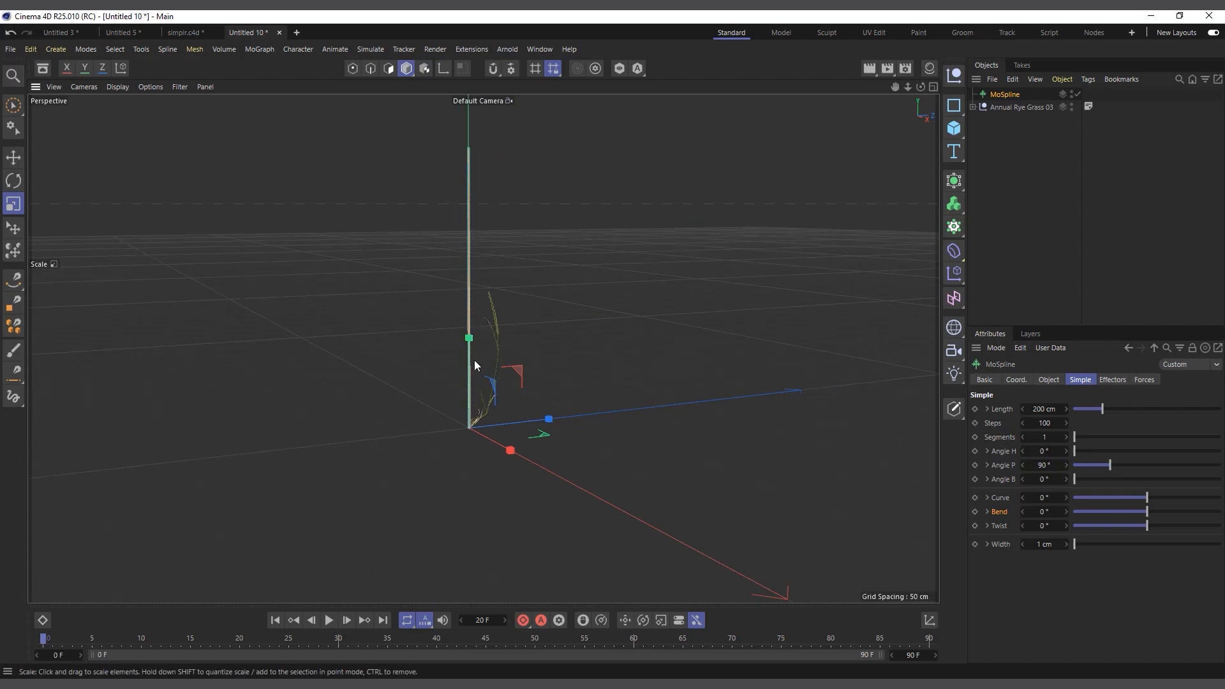
Step: Enlarge the Annual Rye Grass 03 object further to roughly match the MoSpline's height
click(1021, 106)
drag(324, 435, 900, 314)
click(1050, 245)
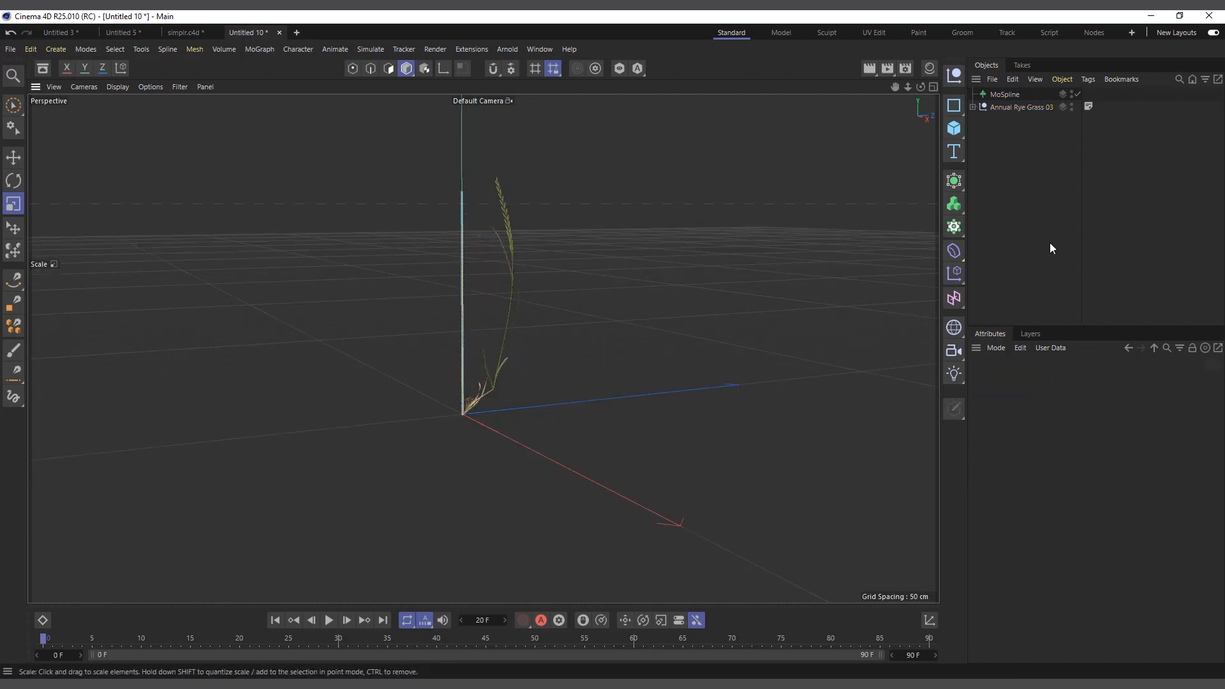
click(998, 108)
scroll(462, 319, up, 1)
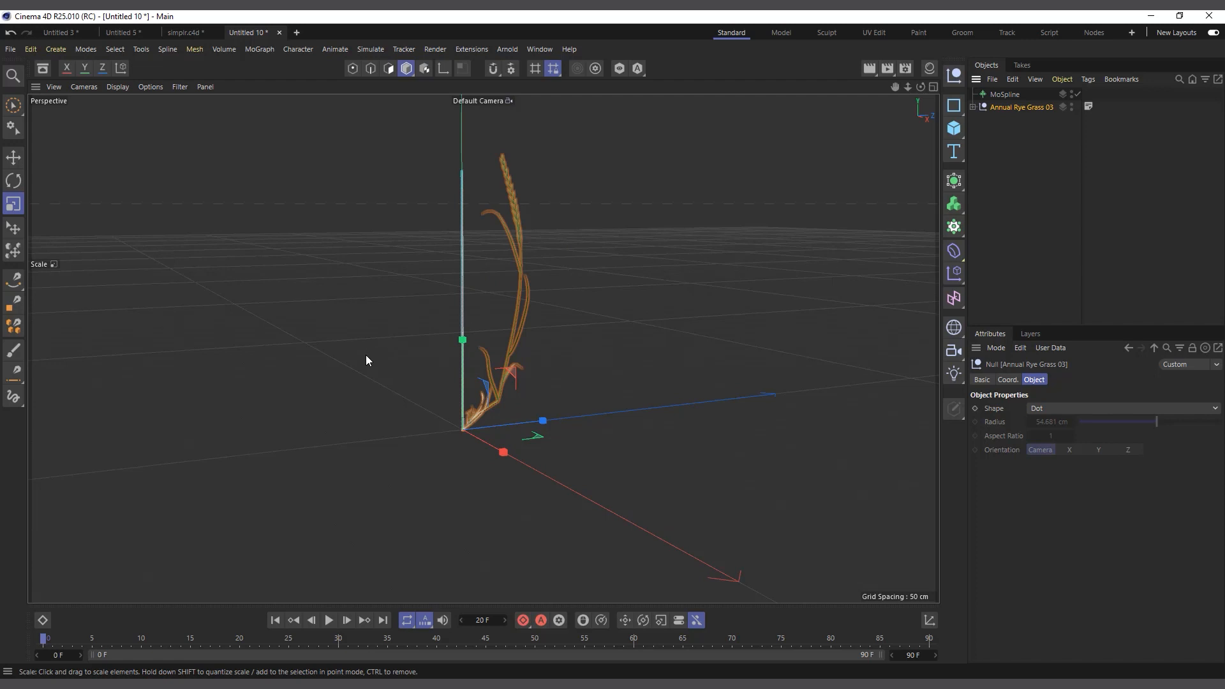
scroll(362, 361, down, 3)
scroll(384, 263, up, 1)
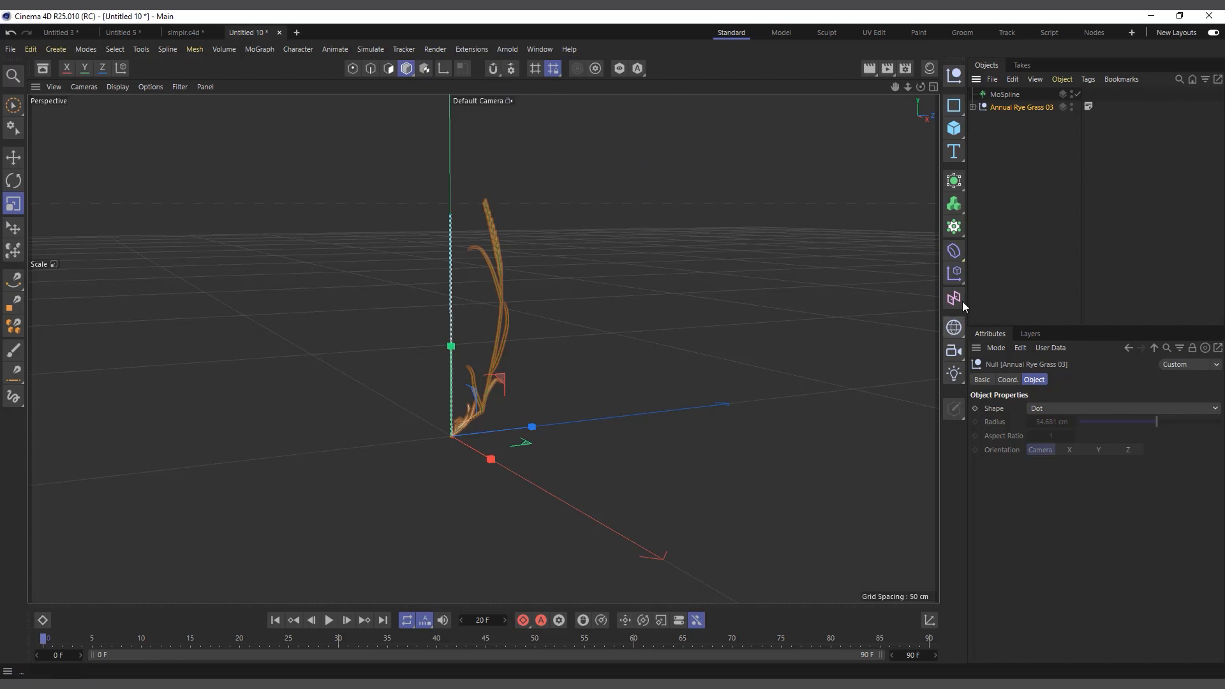
Step: Add a Spline Wrap deformer and place it in a new null together with Annual Rye Grass 03
click(953, 250)
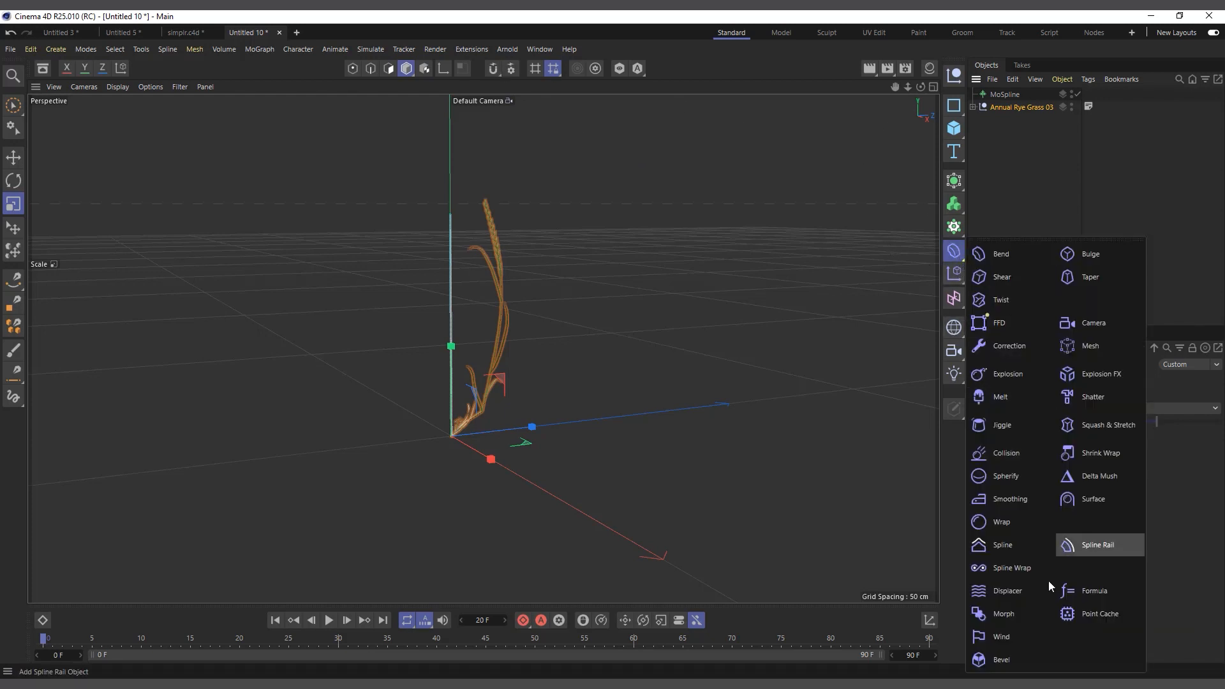
click(1012, 567)
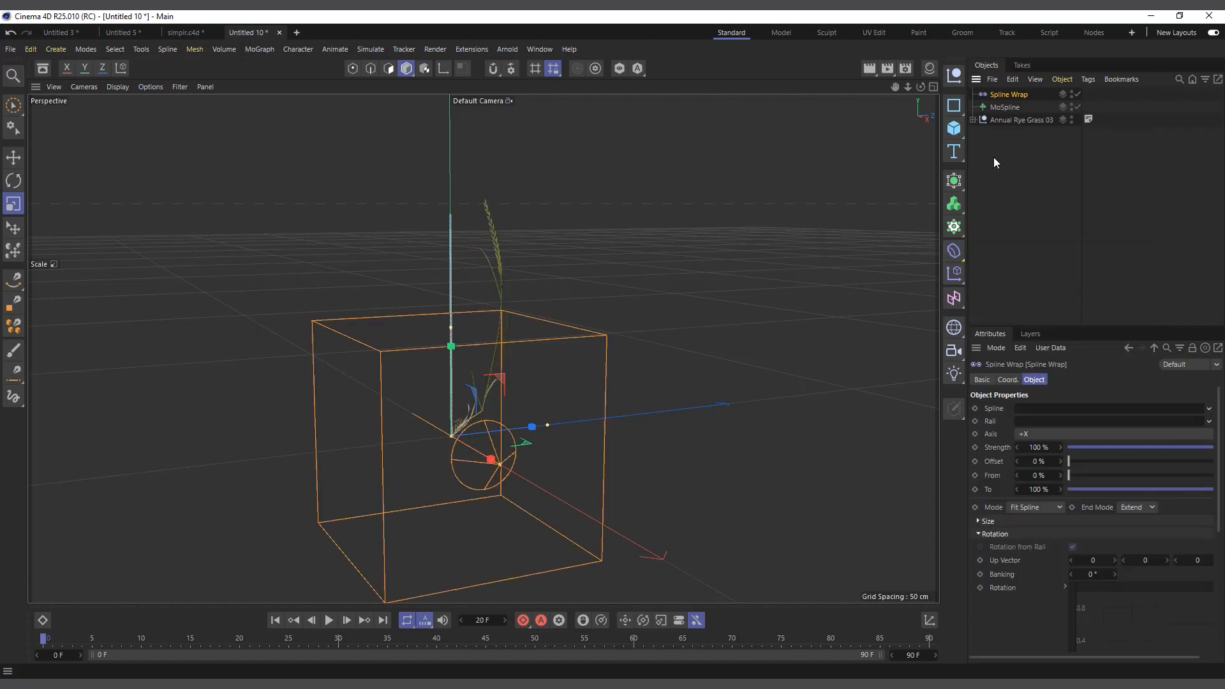
click(1003, 121)
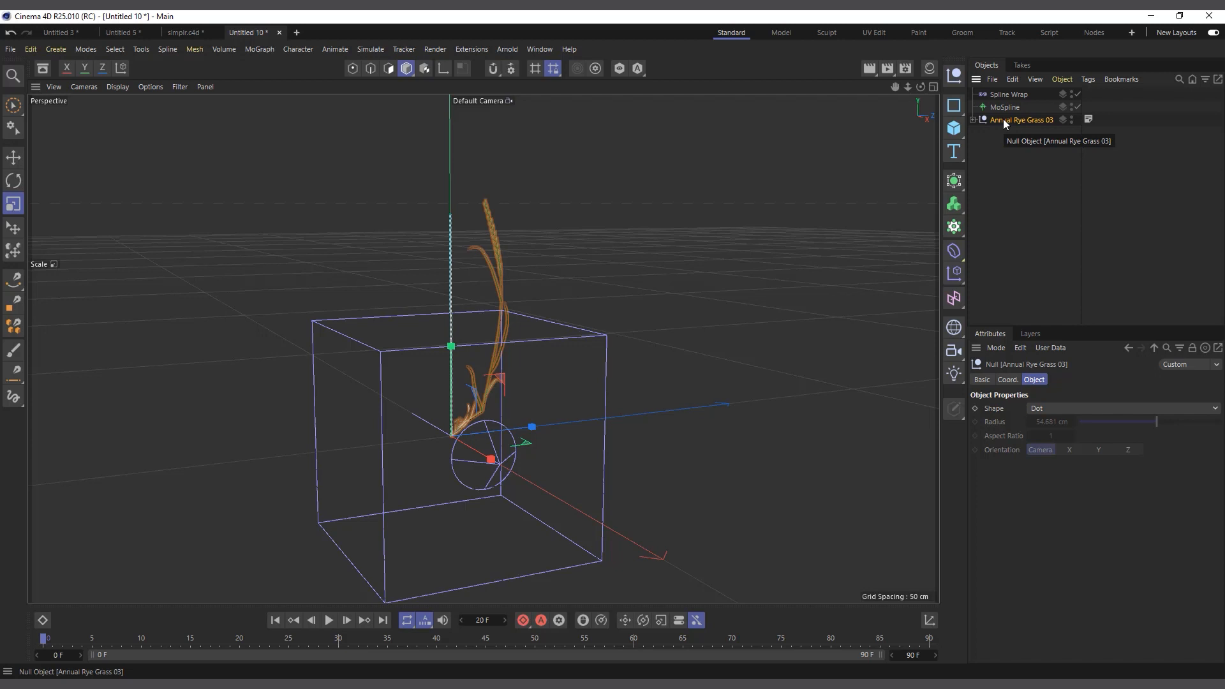
key(alt+g)
click(972, 119)
drag(1005, 94, 1001, 125)
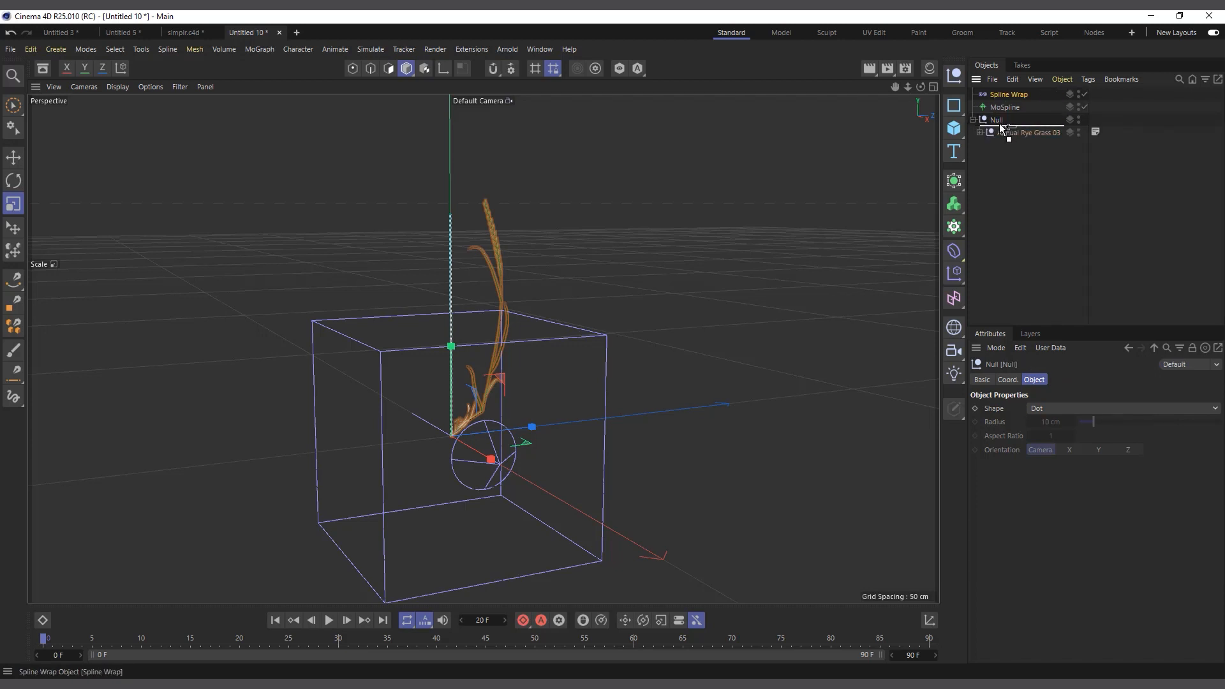
Step: Assign the MoSpline as the Spline Wrap's spline and set its Axis to +Y
click(1004, 169)
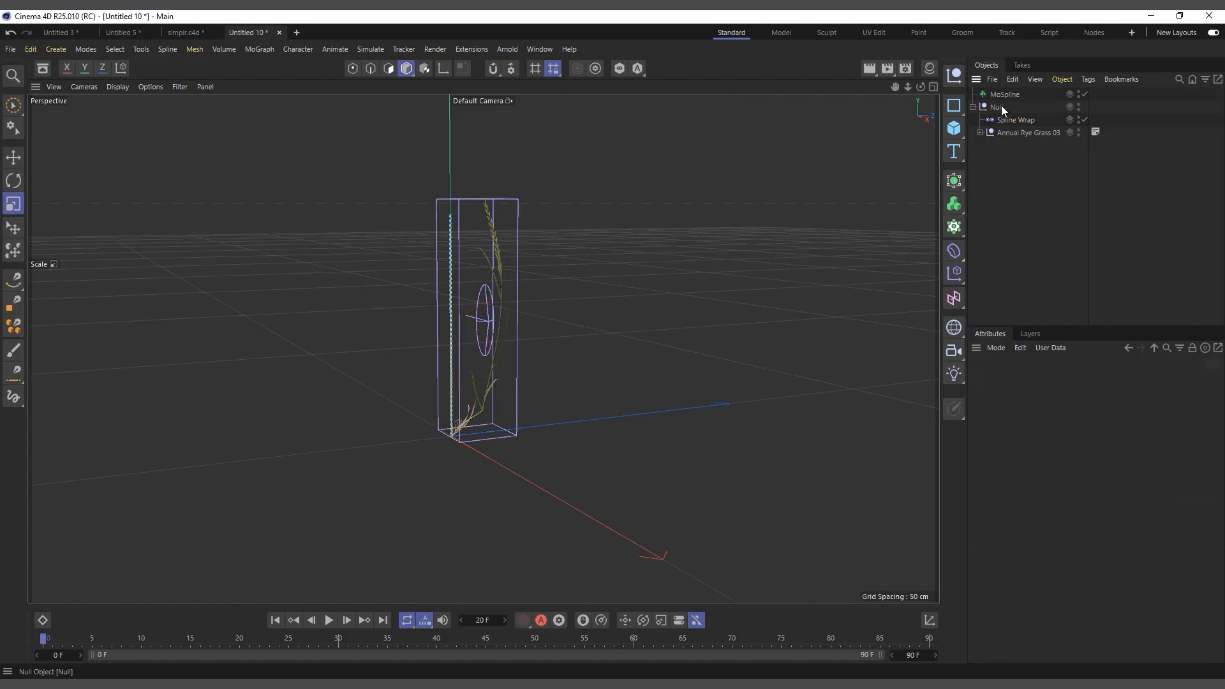
click(1011, 118)
drag(1004, 95, 1042, 408)
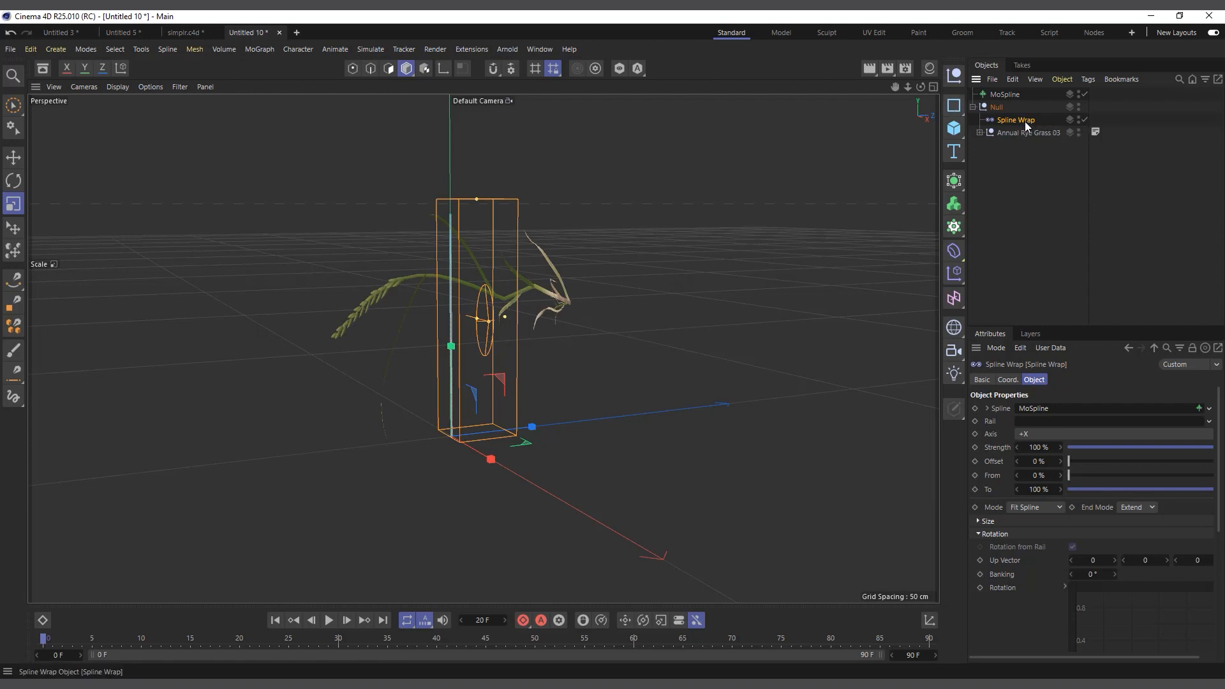
click(1038, 434)
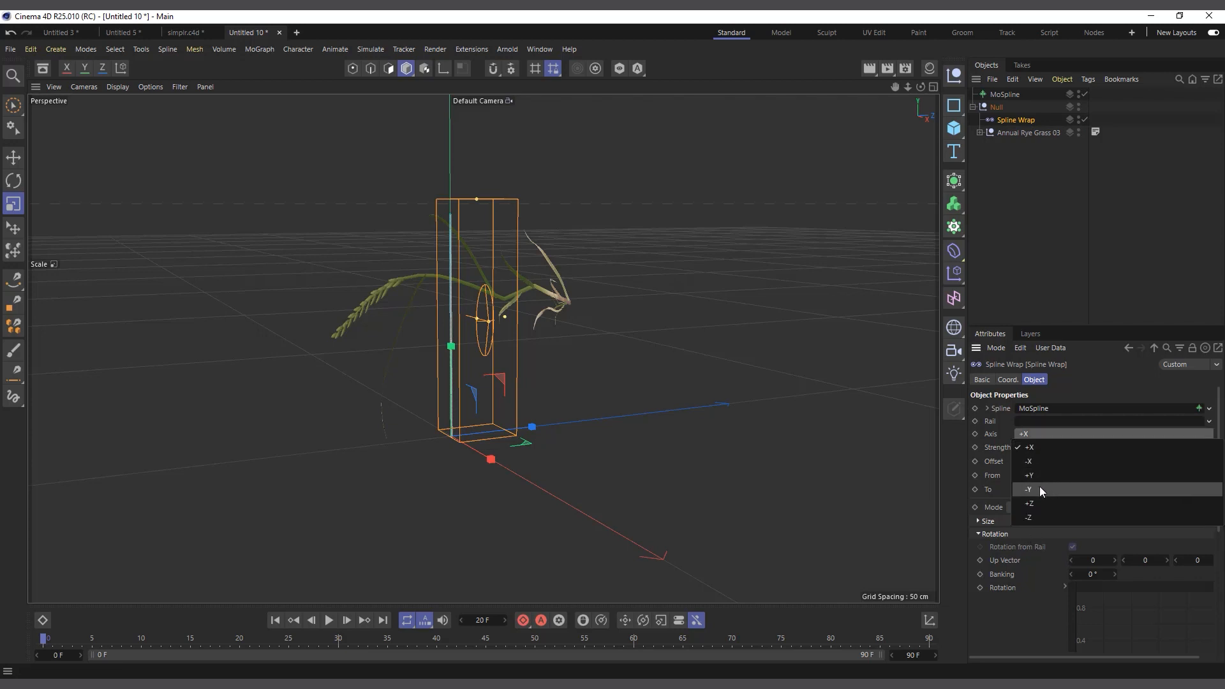
click(1039, 486)
click(1040, 434)
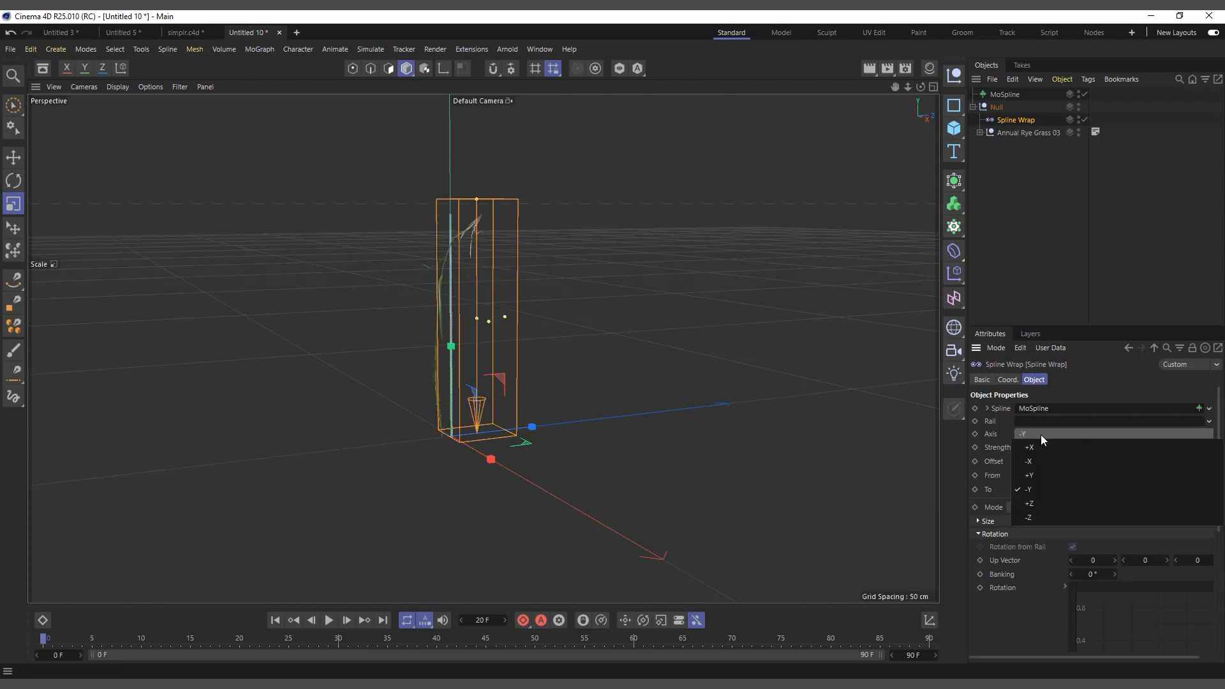
click(1040, 476)
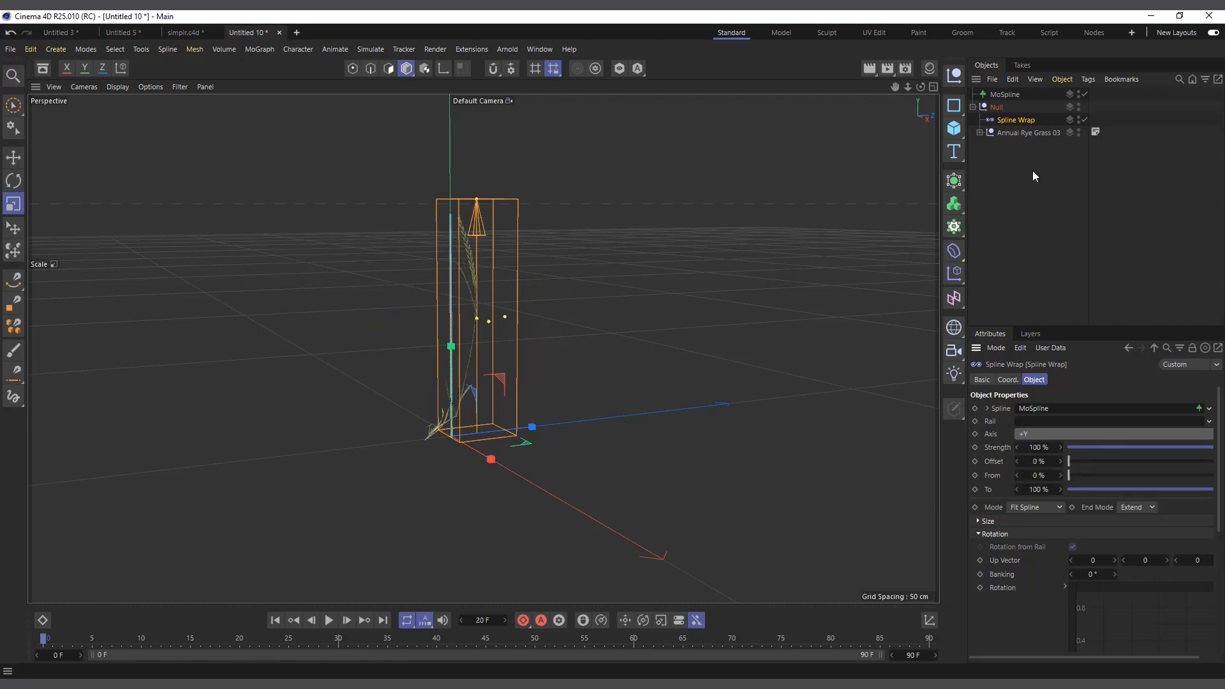
Step: Hide the MoSpline and the Spline Wrap in the viewport so only the grass shows
click(1078, 93)
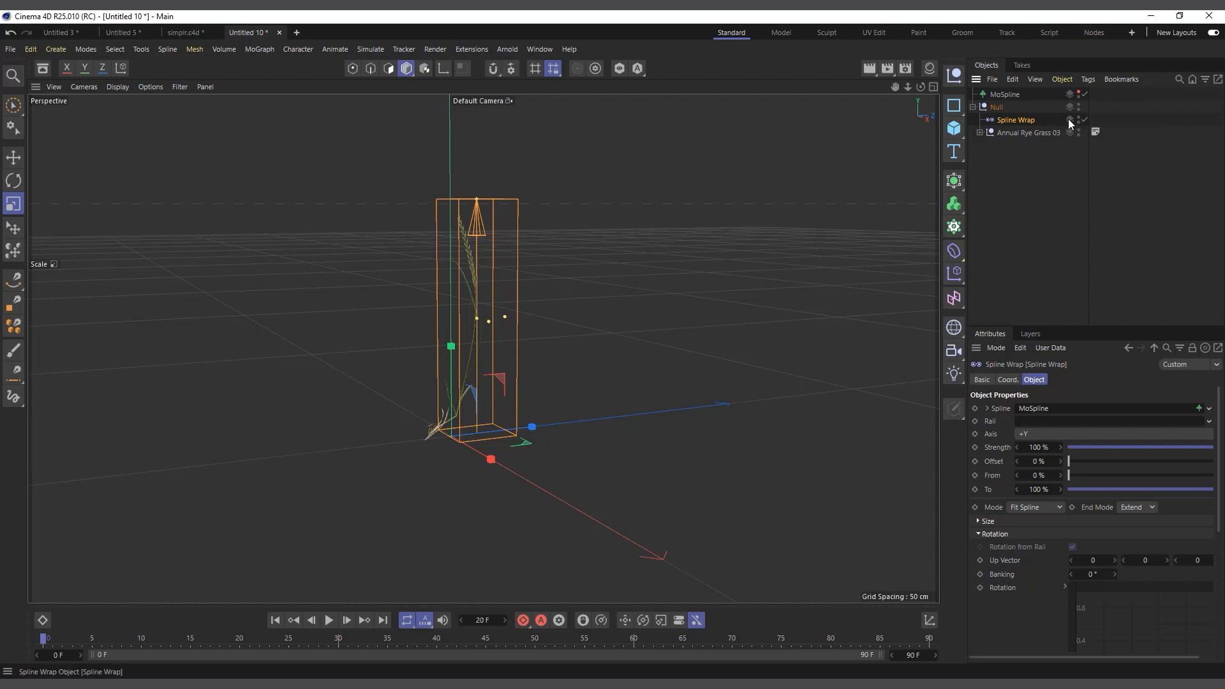
click(1078, 118)
click(1046, 199)
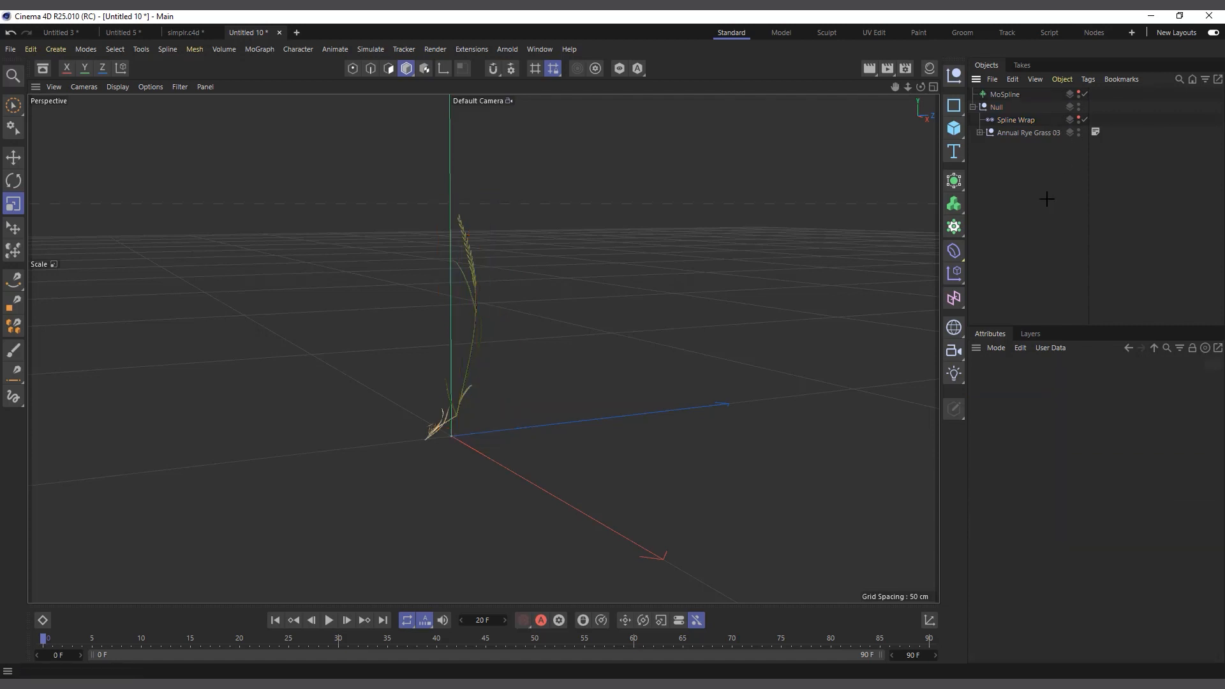
scroll(531, 436, up, 1)
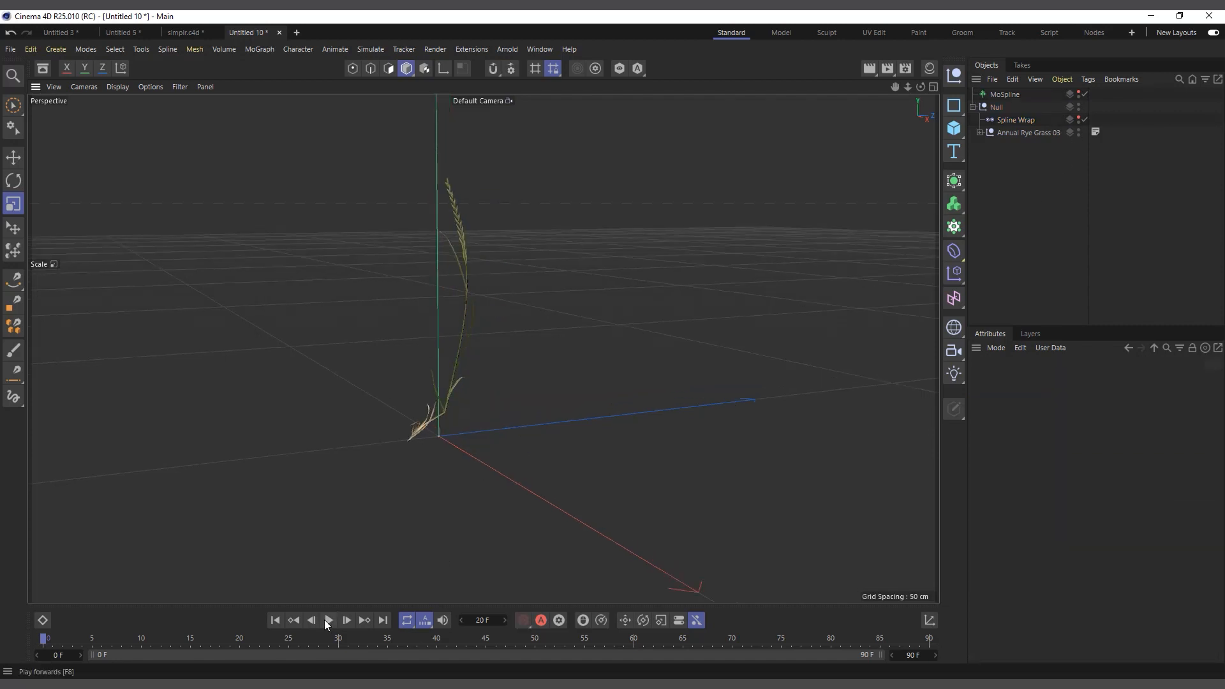
Step: Try raising the MoSpline's Length to about 261 cm and undo the change
click(1000, 95)
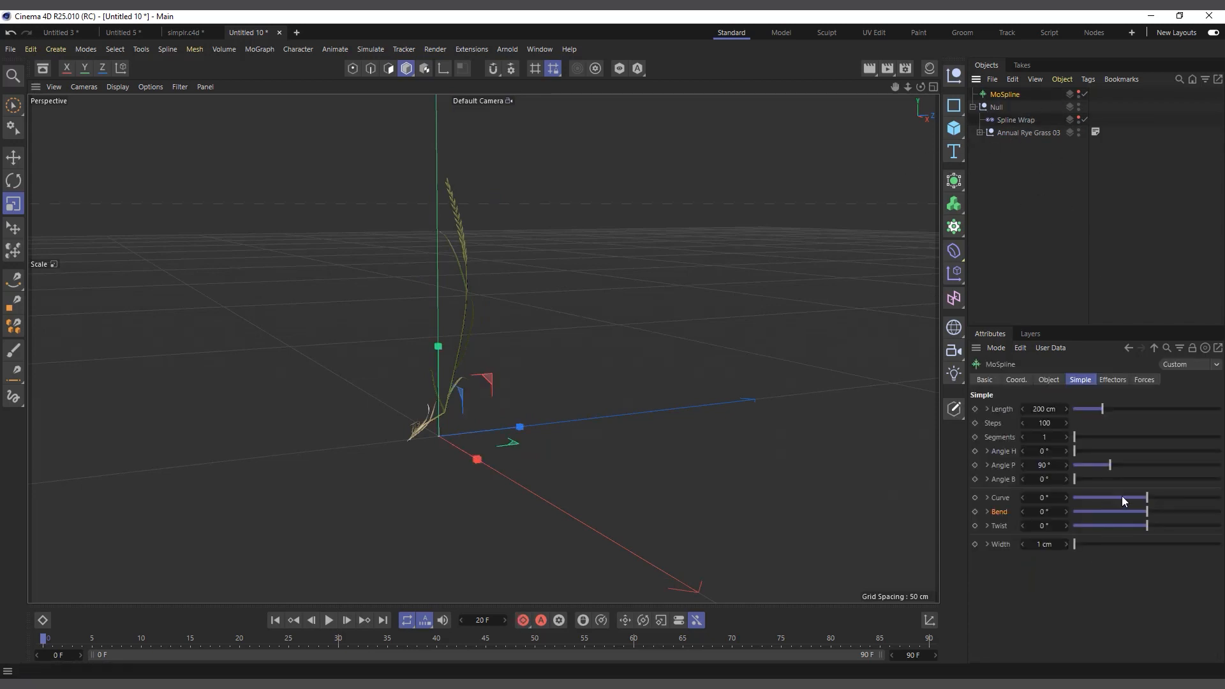
drag(1108, 410, 1112, 410)
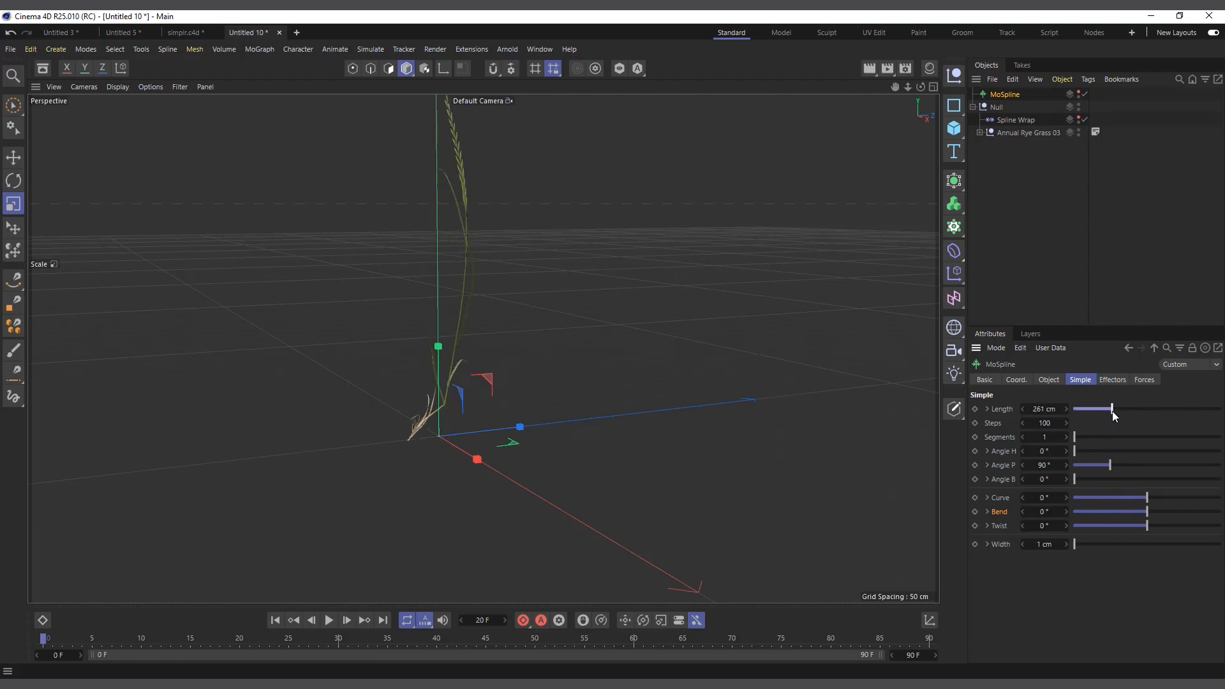
key(ctrl+z)
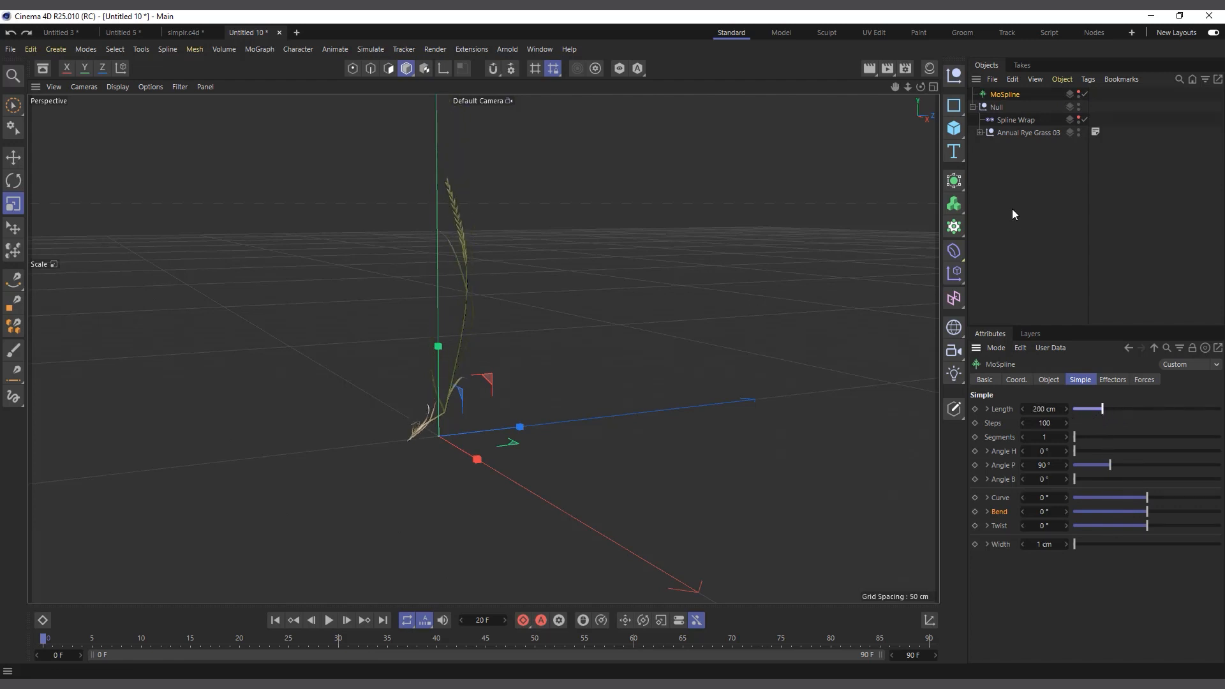
Step: Set the Spline Wrap's Mode to Keep Length and deselect the deformer
click(1007, 119)
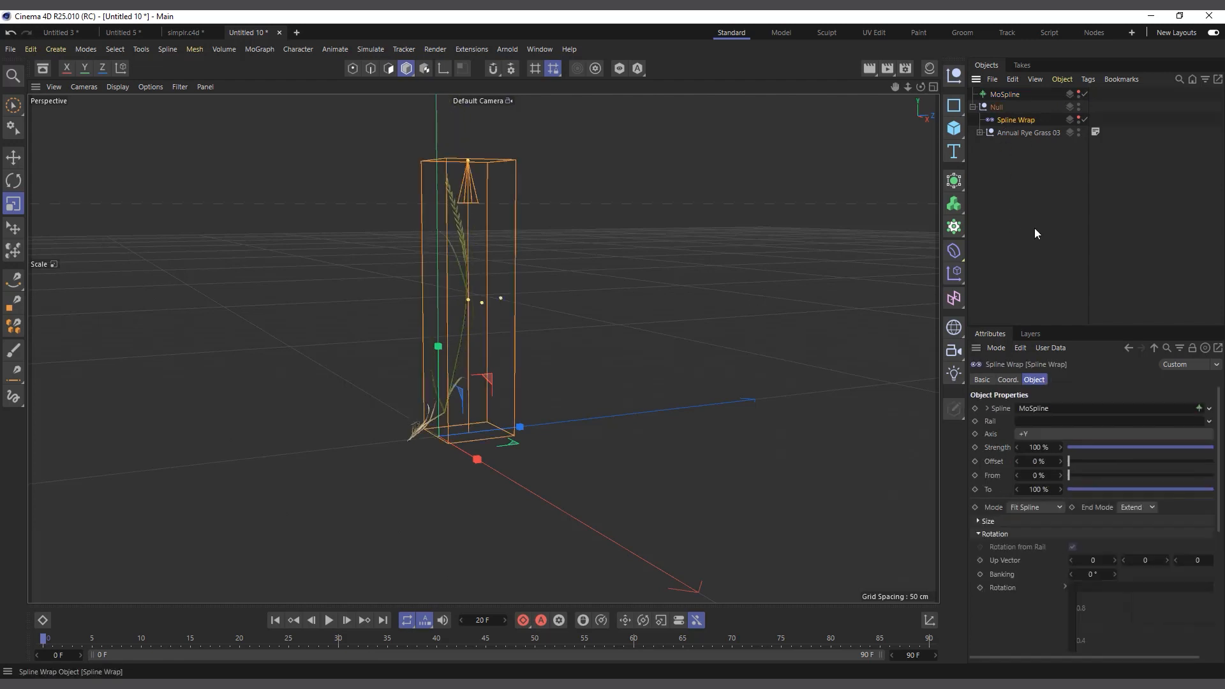
click(1042, 506)
click(1031, 530)
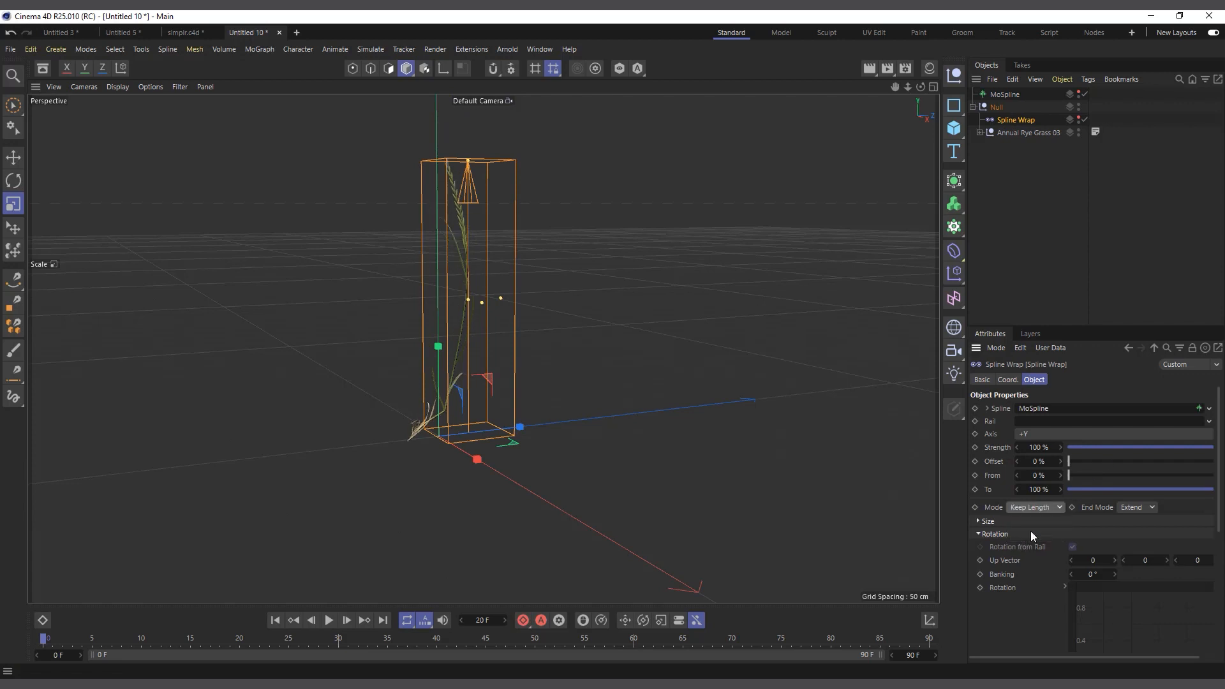
click(1028, 216)
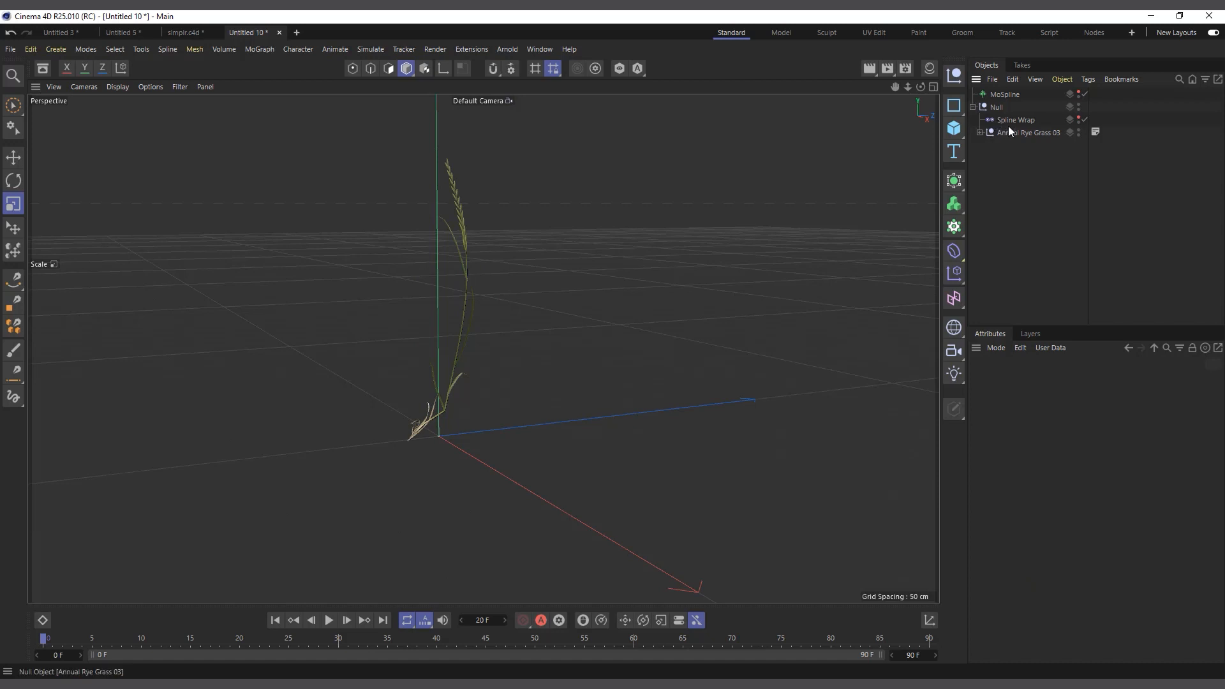
Step: Try a slight positive Bend on the MoSpline and undo the change
click(1011, 94)
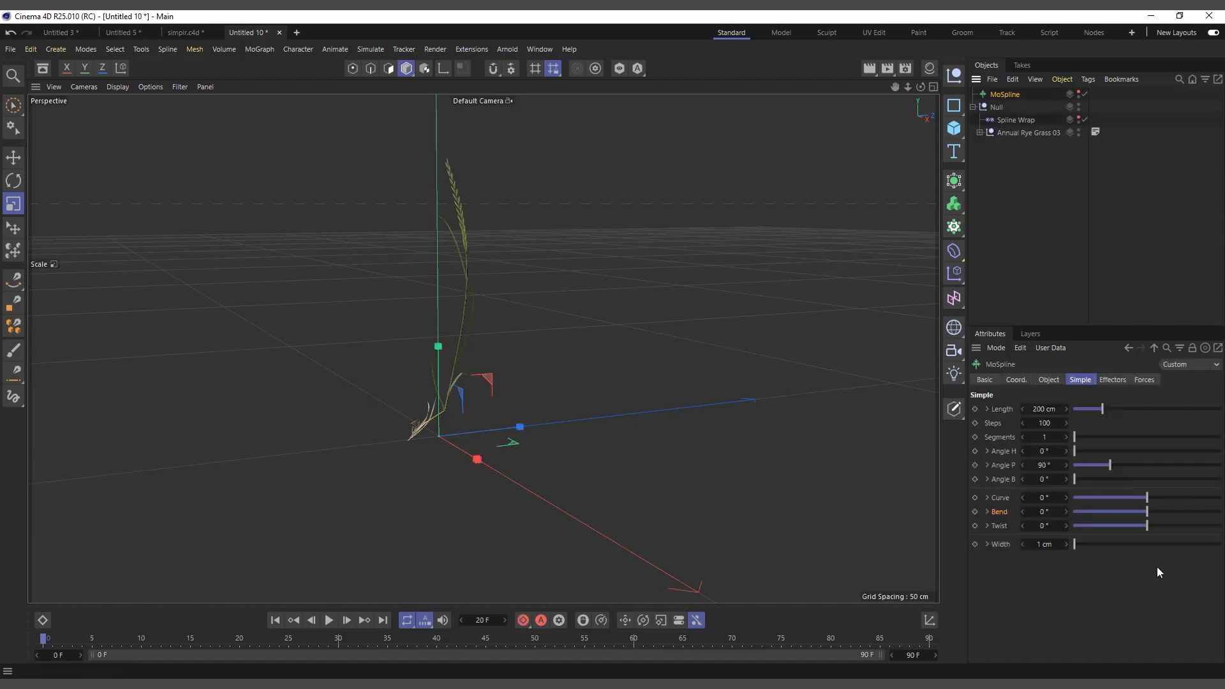
drag(1153, 512, 1164, 512)
key(ctrl+z)
Step: Add a Random effector to the MoSpline with Noise as Random Mode and an Animation Speed of 20%
click(268, 49)
mouse_move(332, 69)
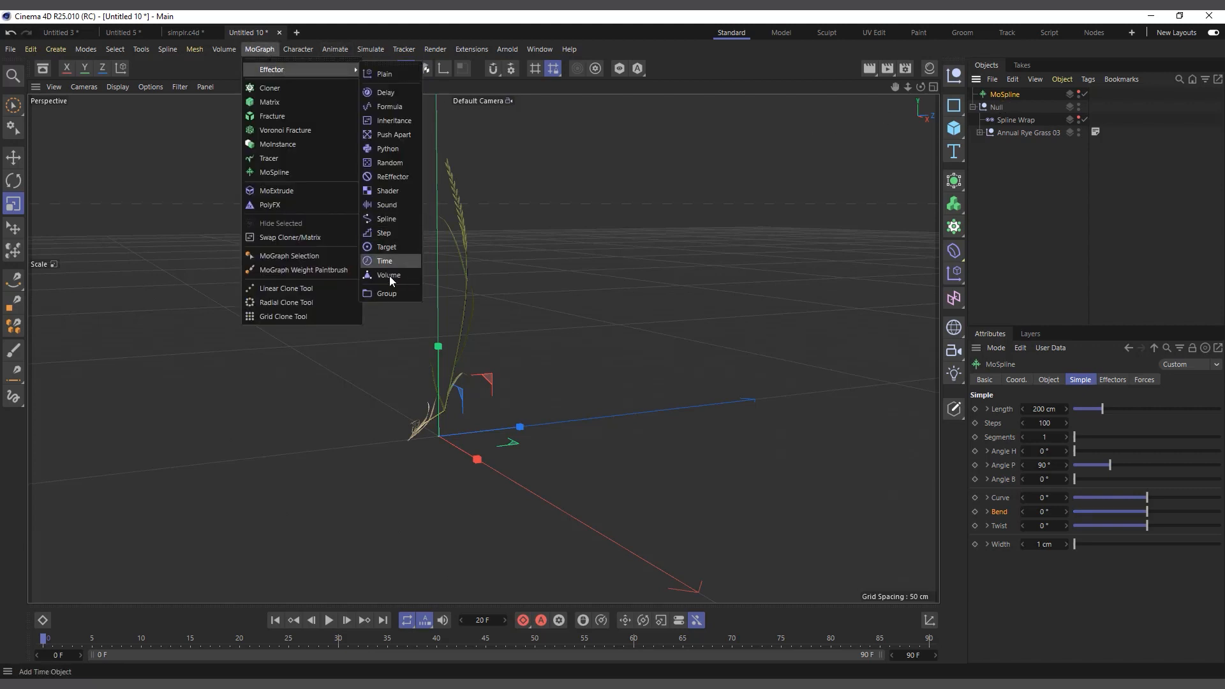
click(399, 167)
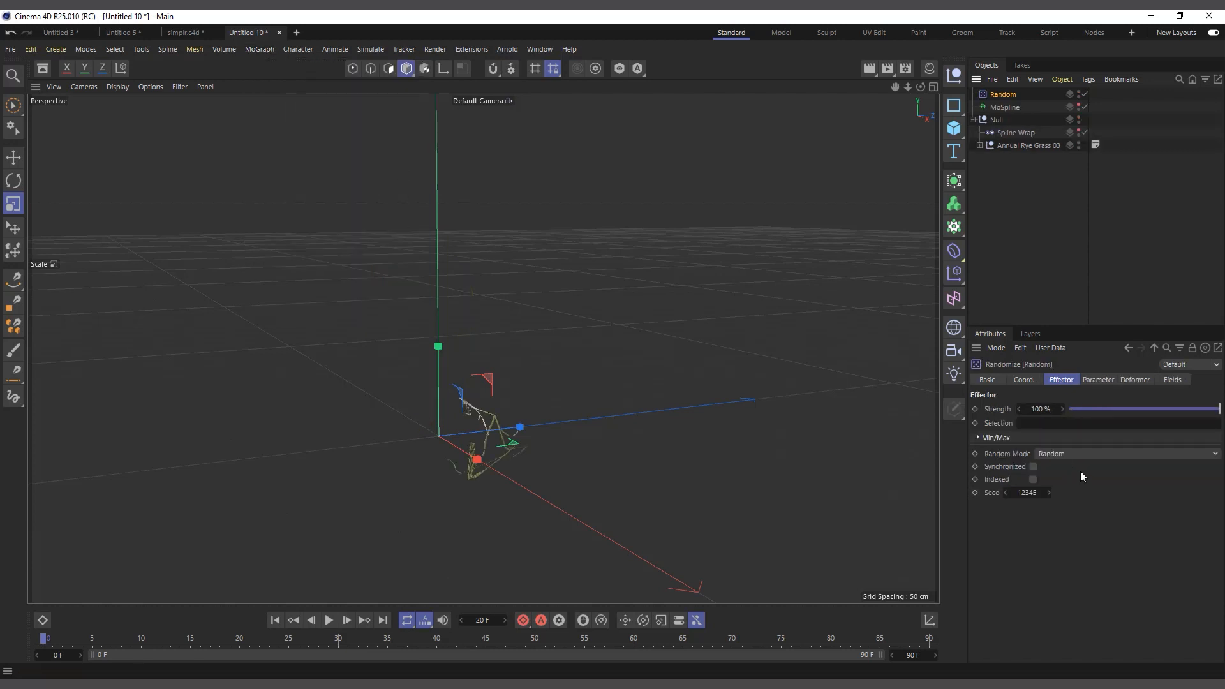
click(1055, 454)
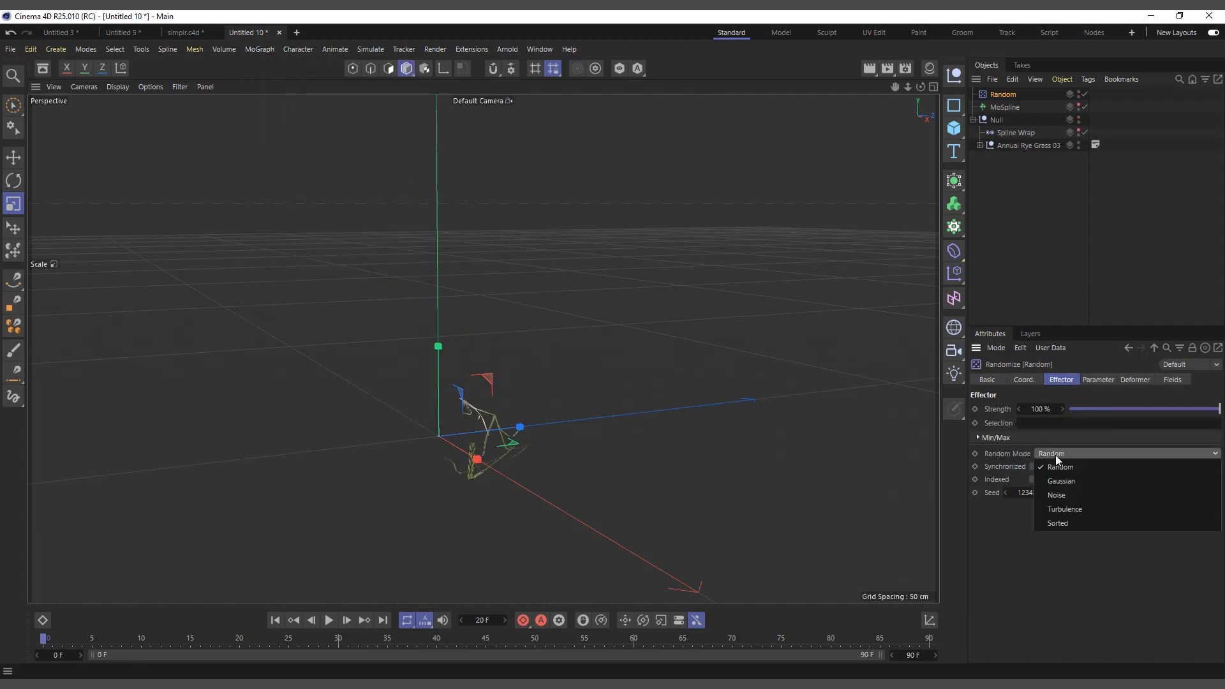
click(1073, 495)
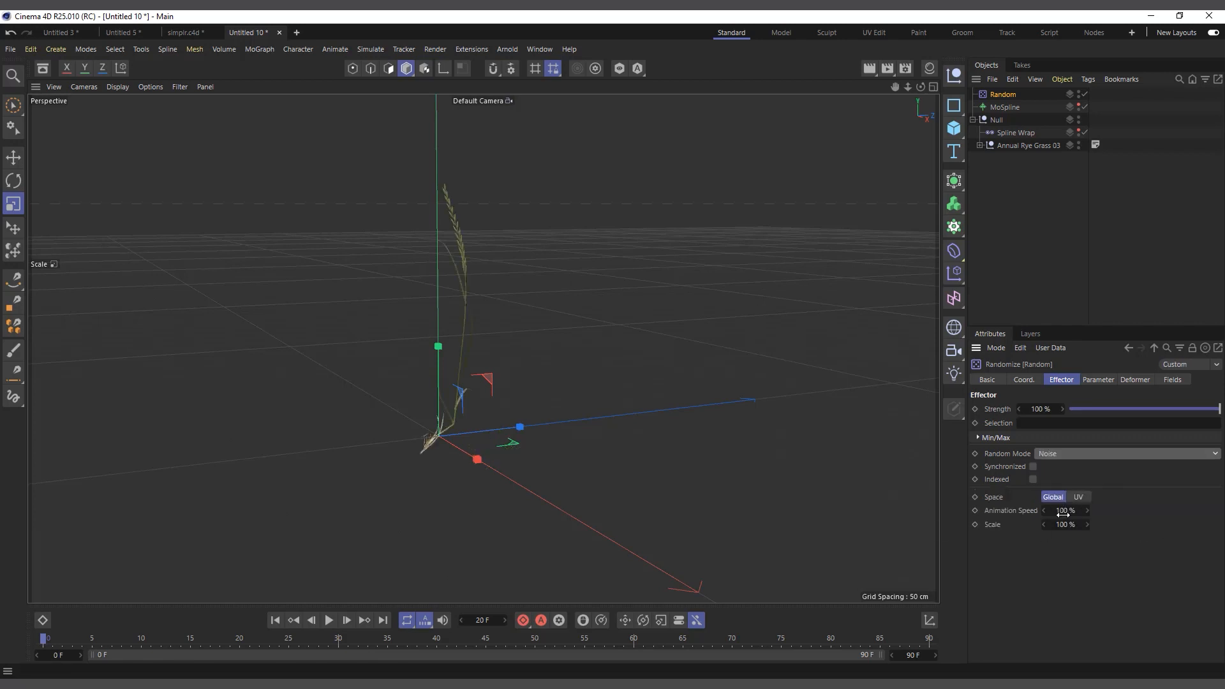
click(1064, 510)
text(2)
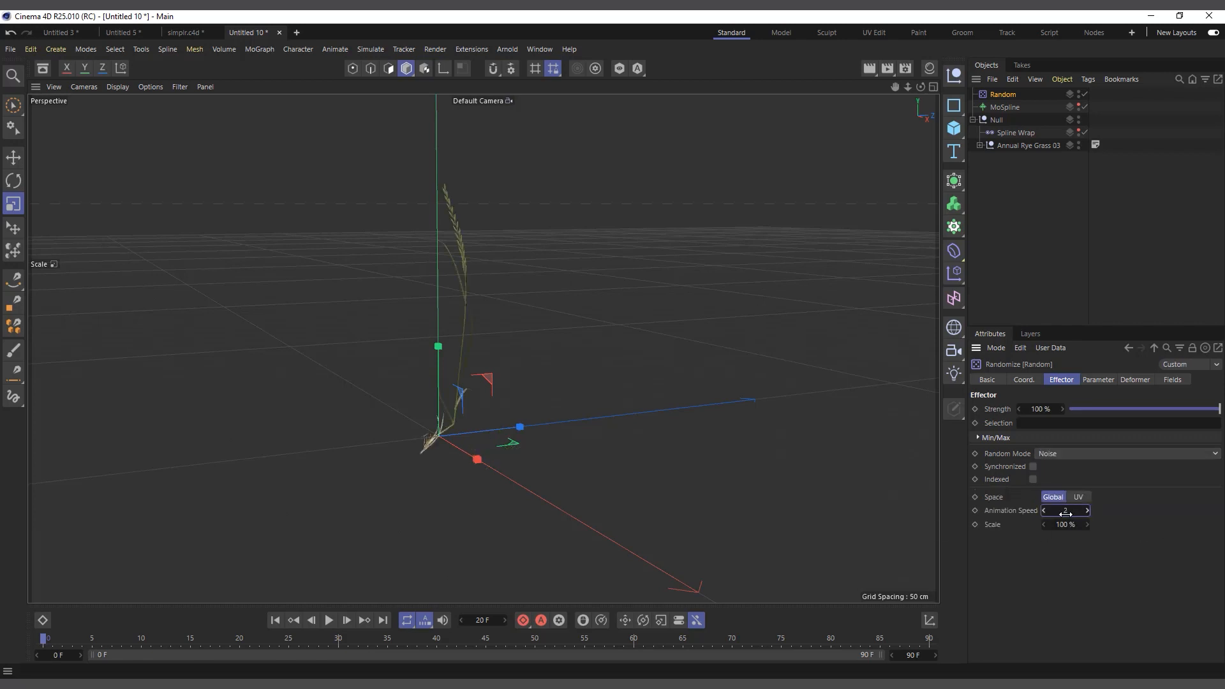
text(0)
key(Return)
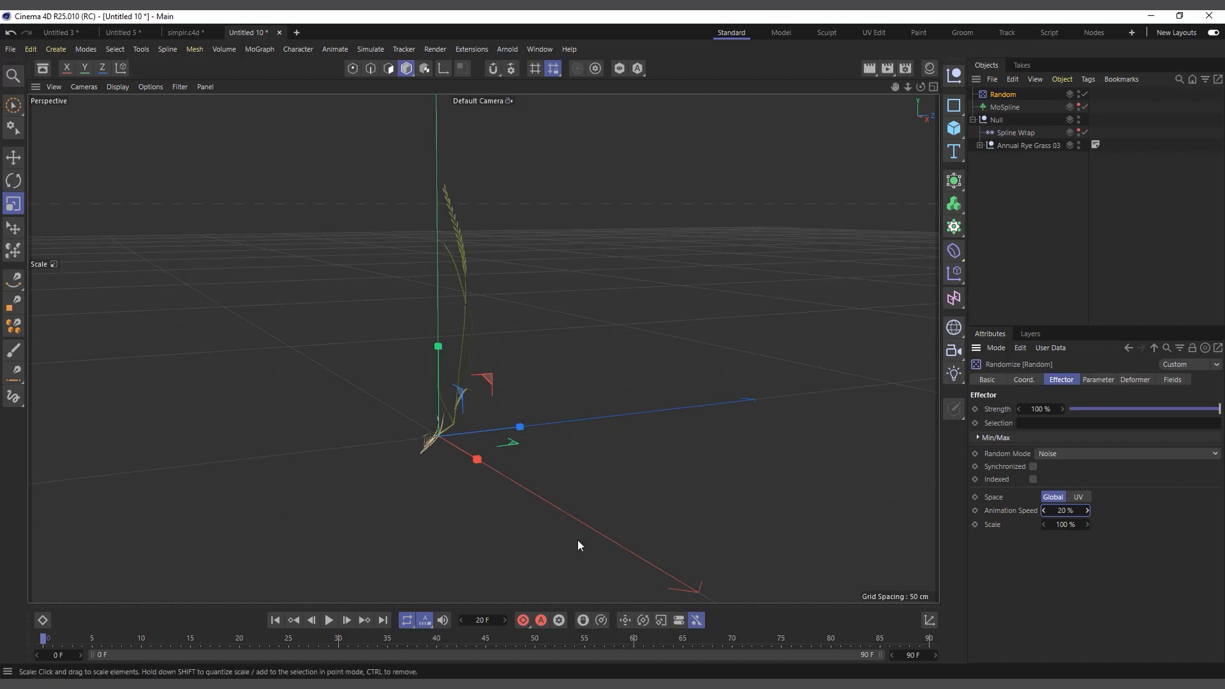
Step: Preview the Random effector's motion, return to the first frame and delete the effector
click(331, 620)
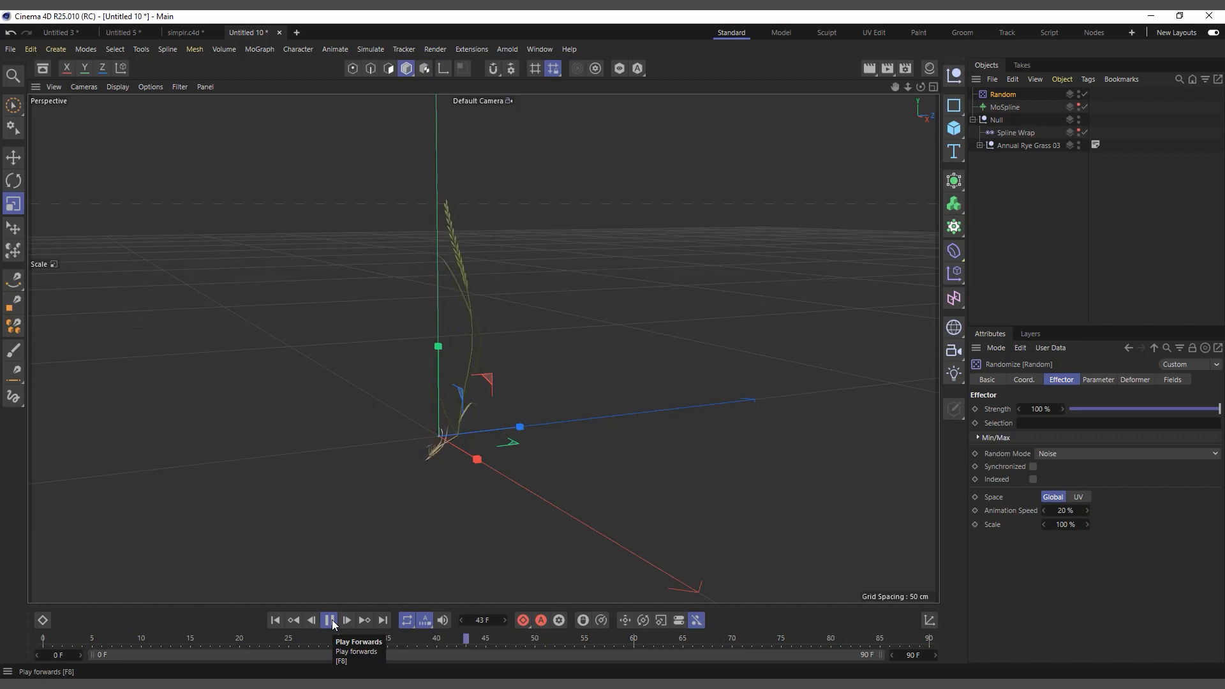
click(331, 620)
click(275, 620)
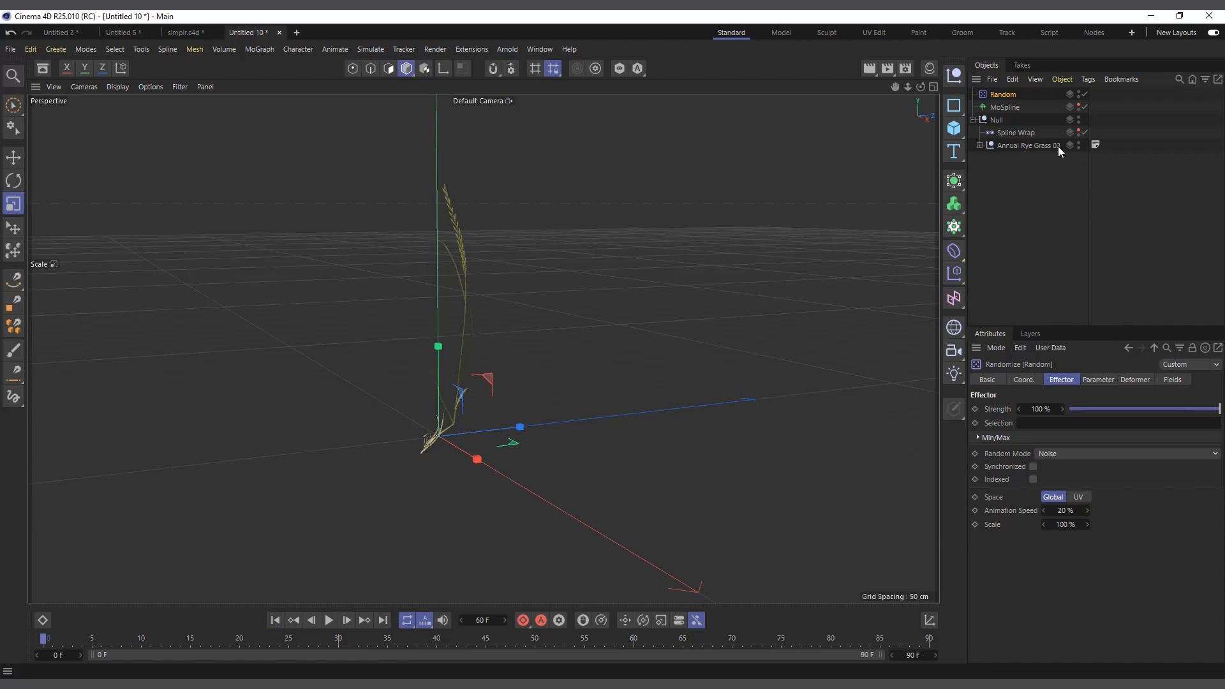
key(Delete)
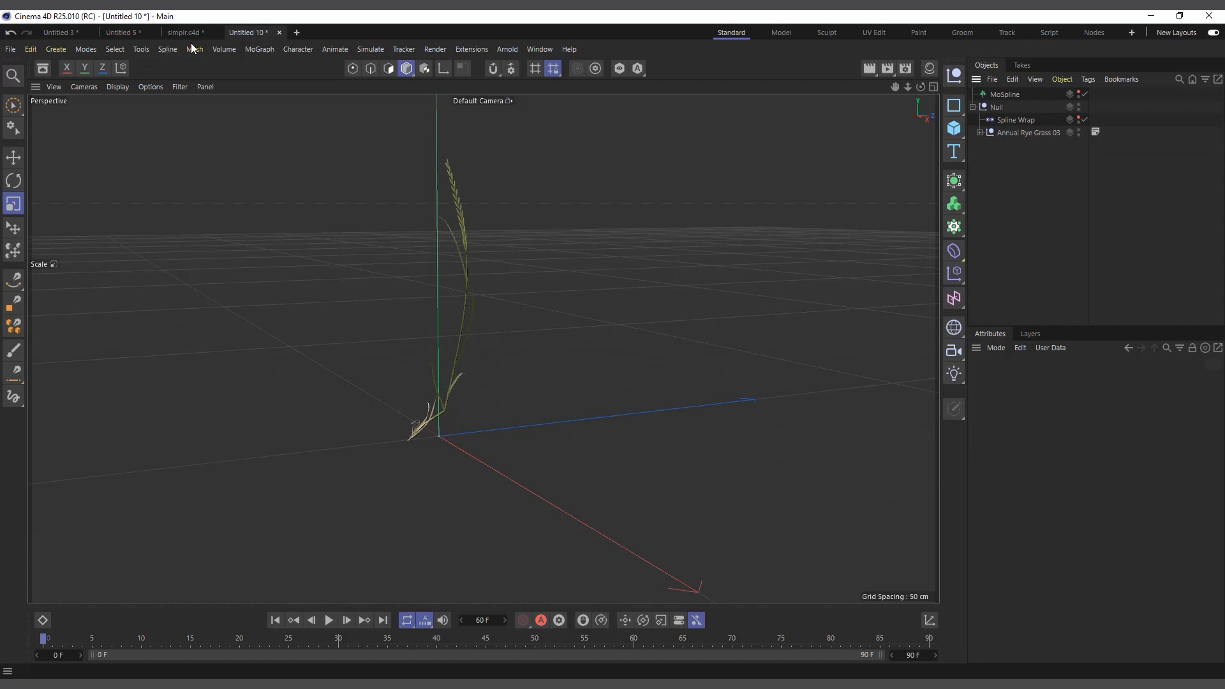
Step: Add a Turbulence force to the scene and play the animation to check how it moves the grass
click(374, 50)
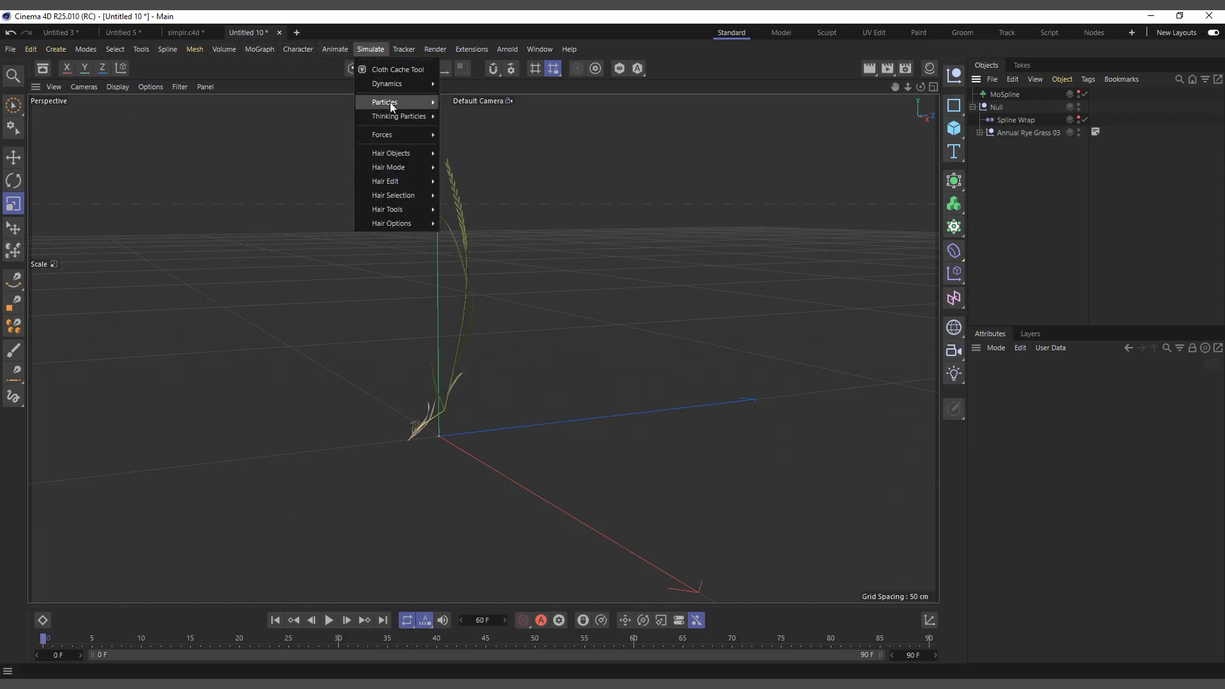
mouse_move(393, 134)
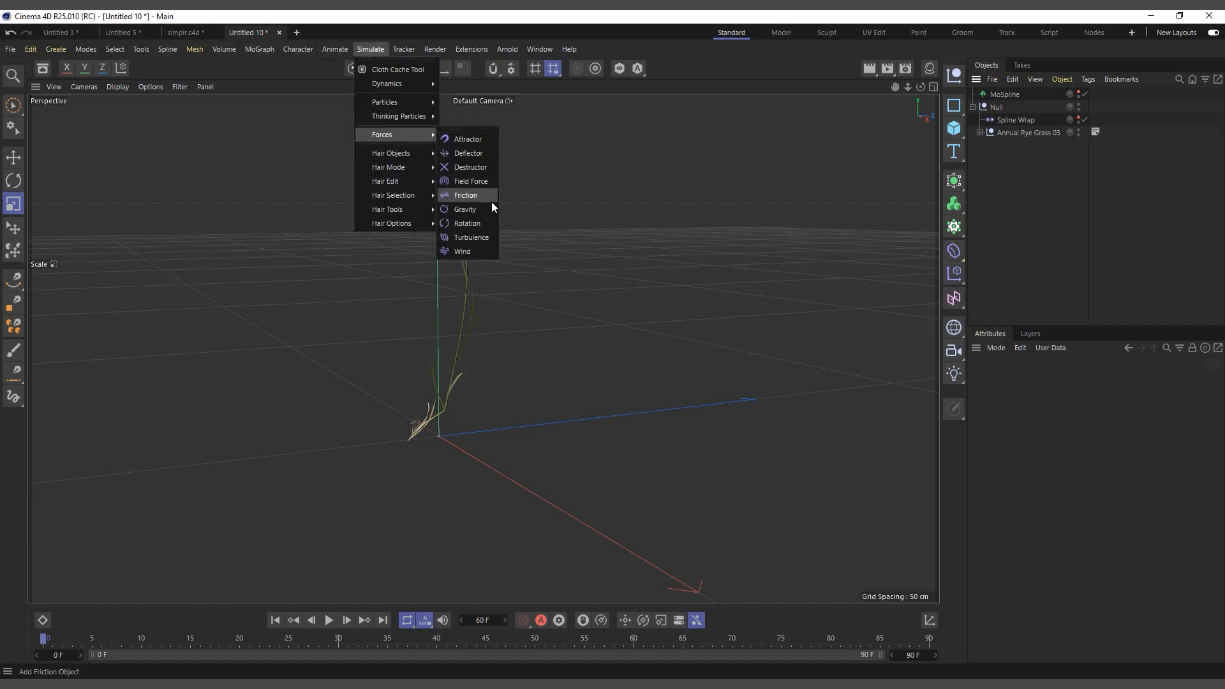
click(486, 232)
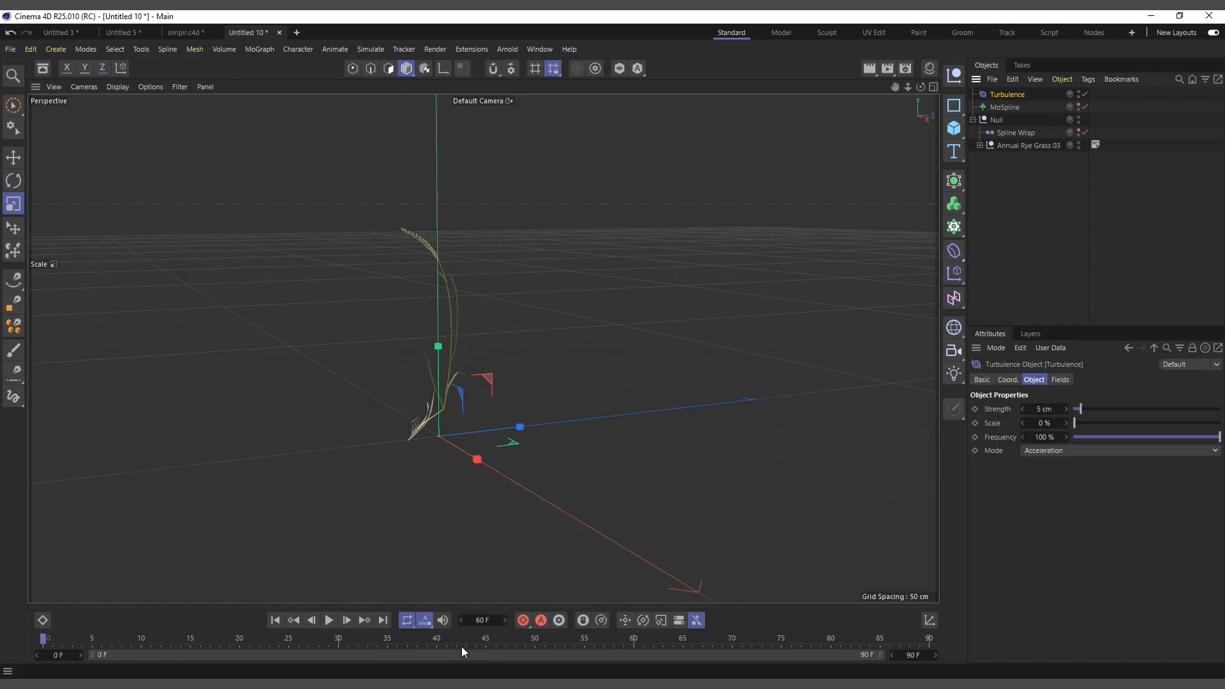
click(328, 620)
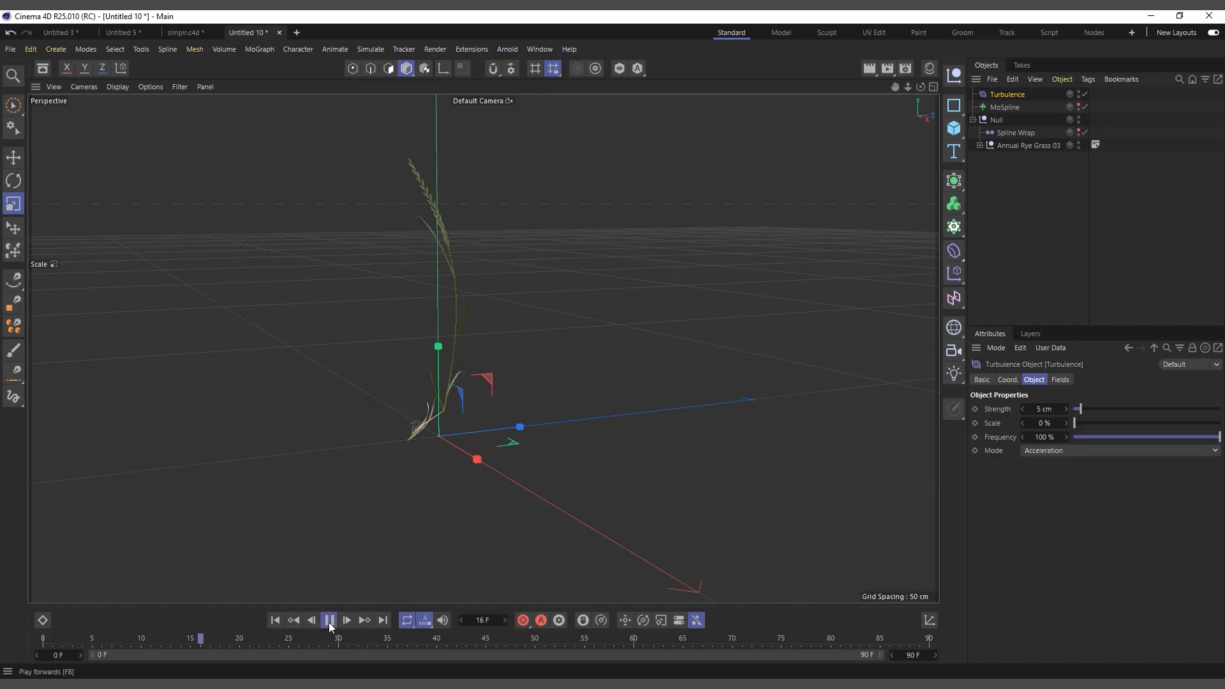
click(329, 620)
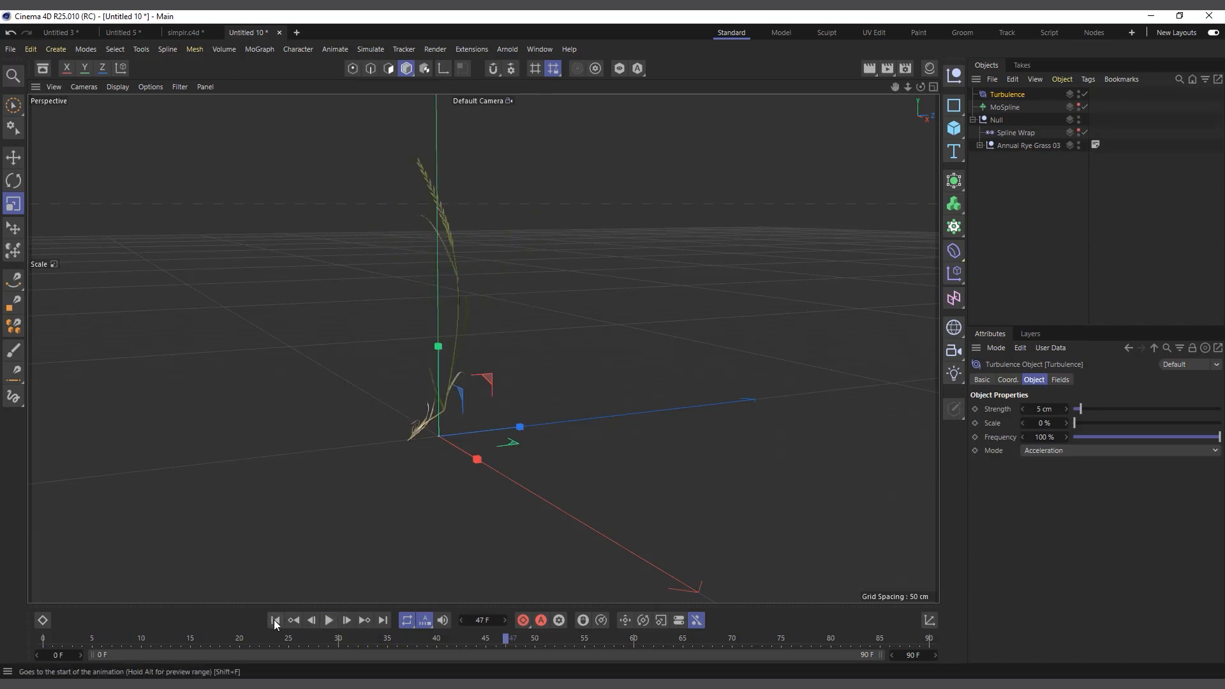
Step: Raise the Turbulence Scale to about 32% and preview the grass movement
click(1105, 423)
drag(1109, 419, 1120, 419)
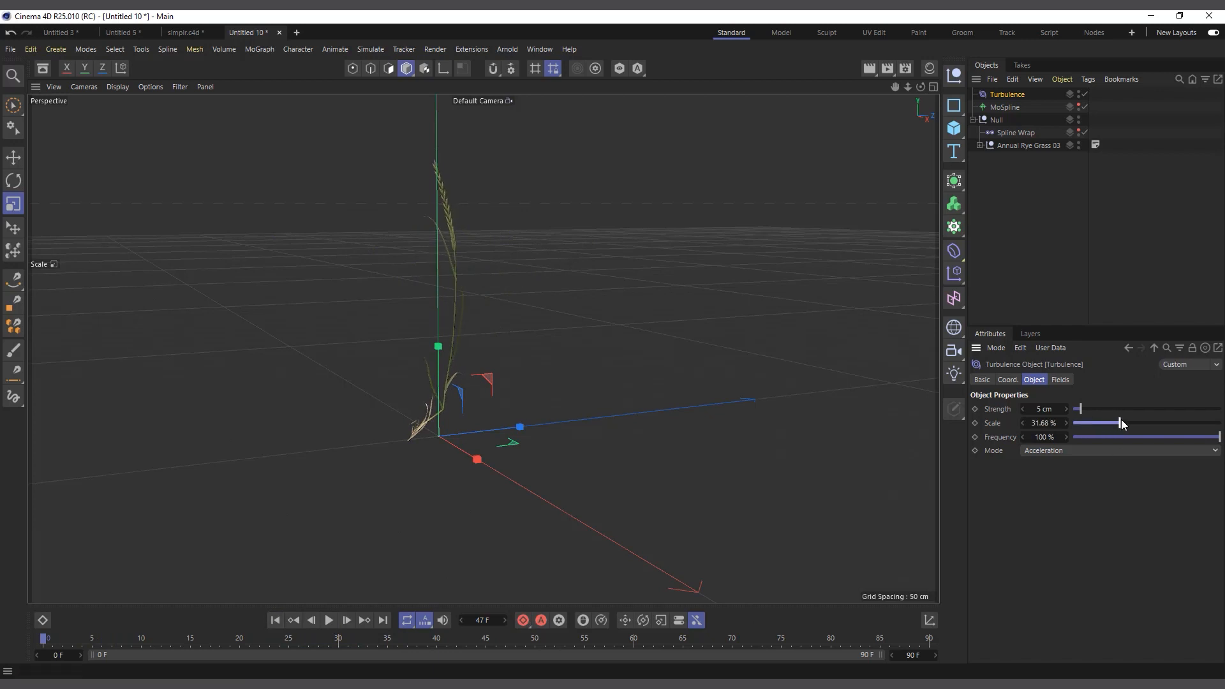
click(328, 620)
click(328, 621)
Step: Tune the Turbulence Scale to about 43% while checking playback, and lower its Frequency to about 32.5%
drag(1142, 423, 1160, 422)
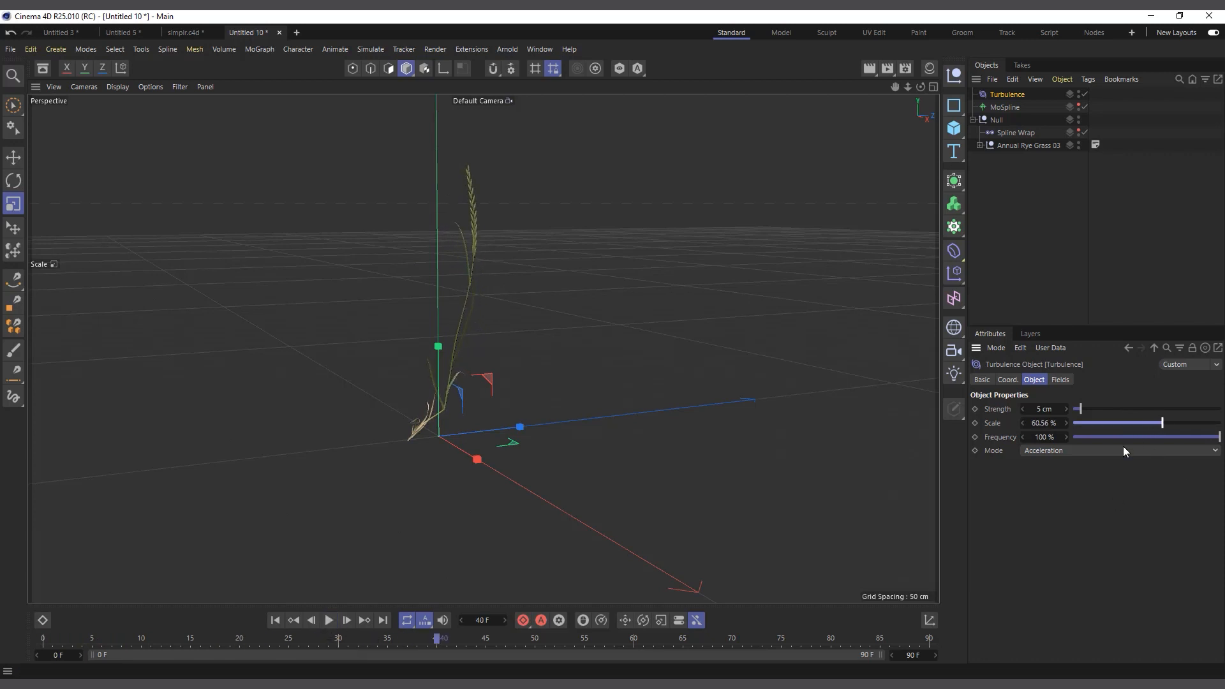
click(331, 622)
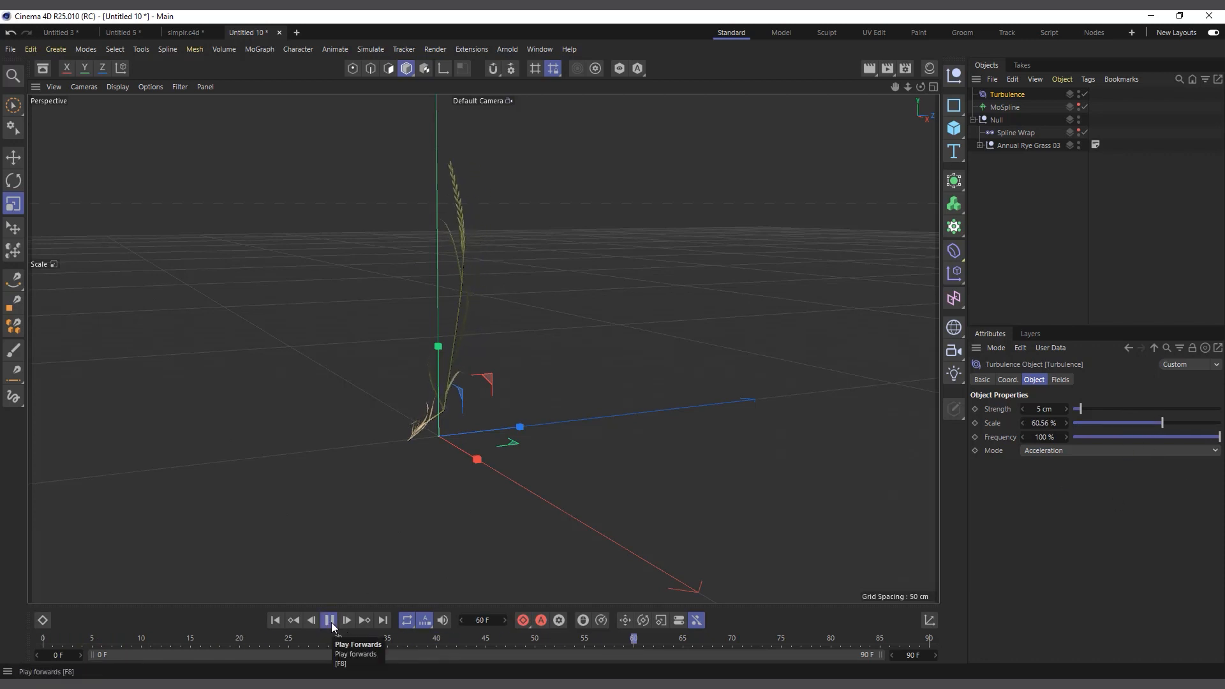
drag(1129, 422, 1138, 421)
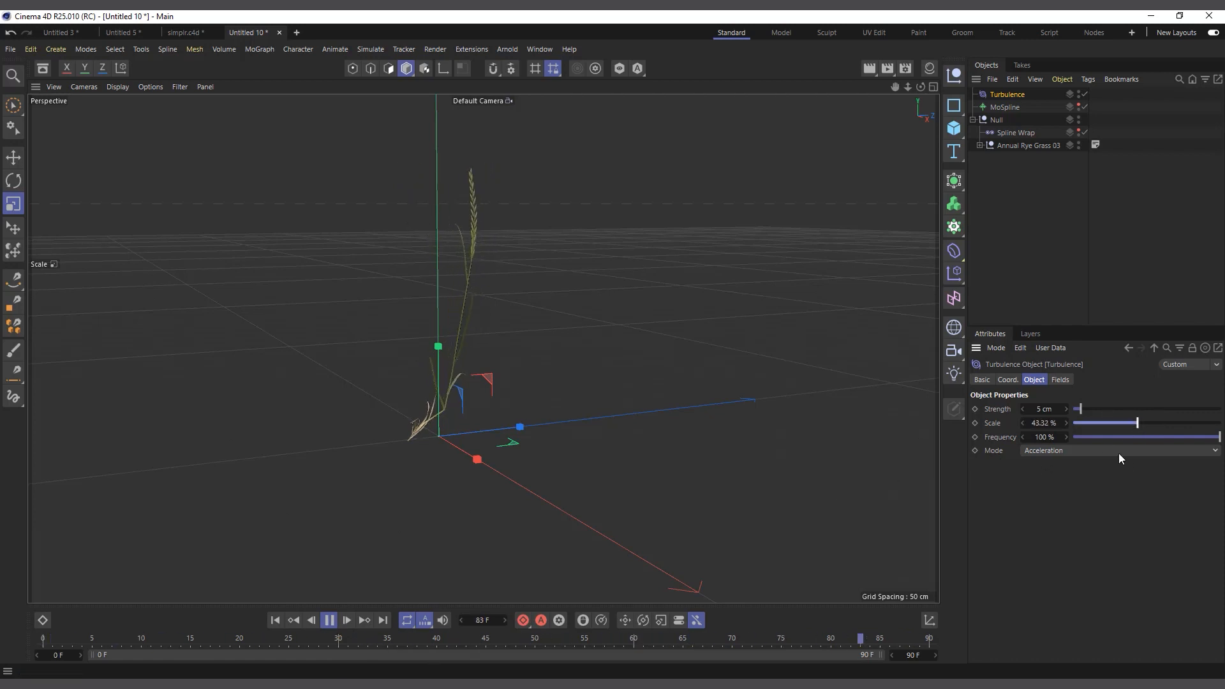
key(F8)
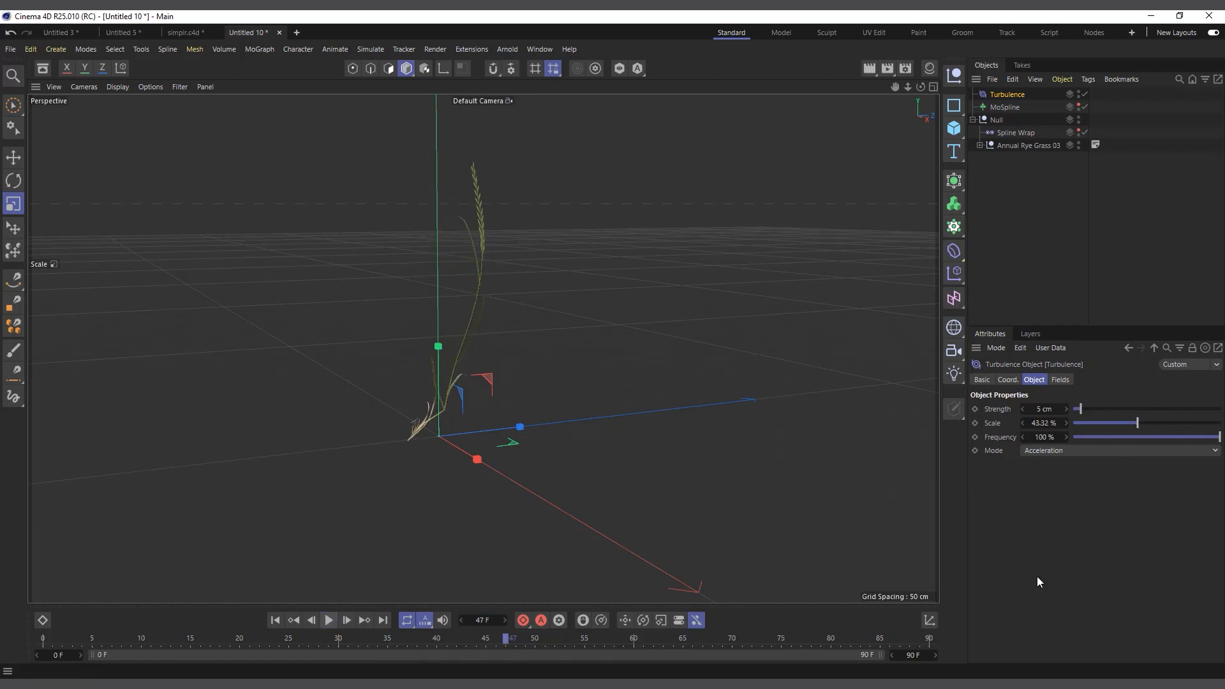
drag(1142, 435, 1120, 437)
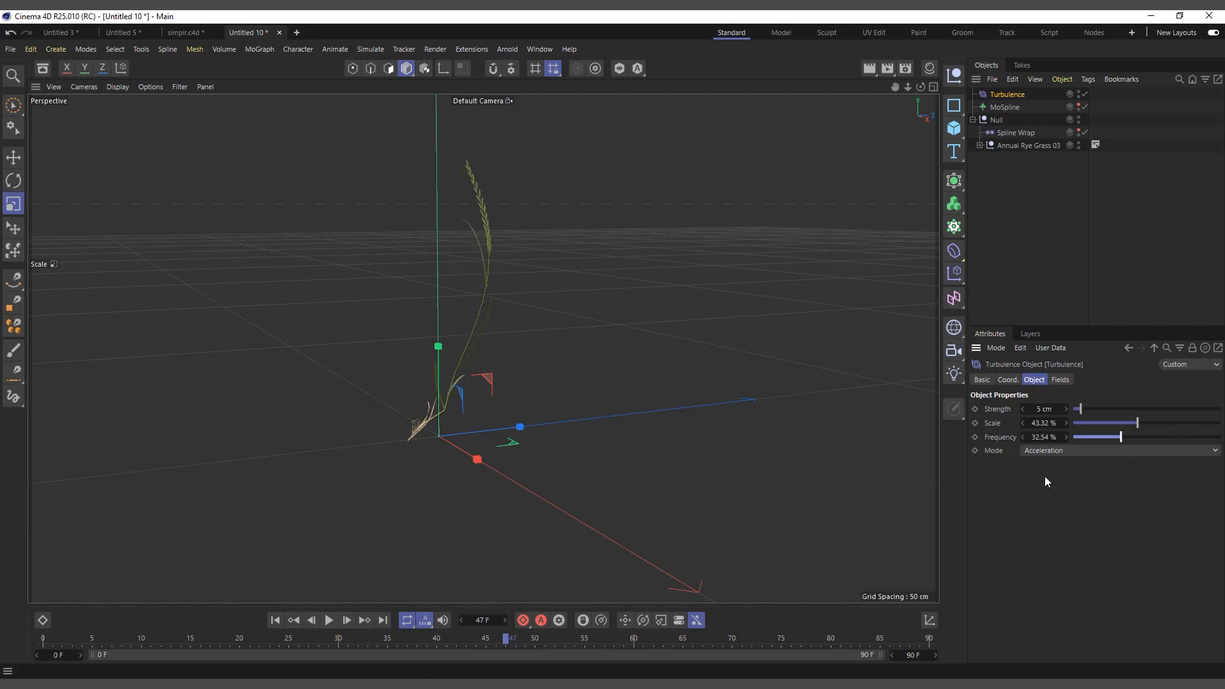
Step: Lower the Turbulence Frequency to about 15.7%, preview the grass movement and return to the first frame
click(327, 620)
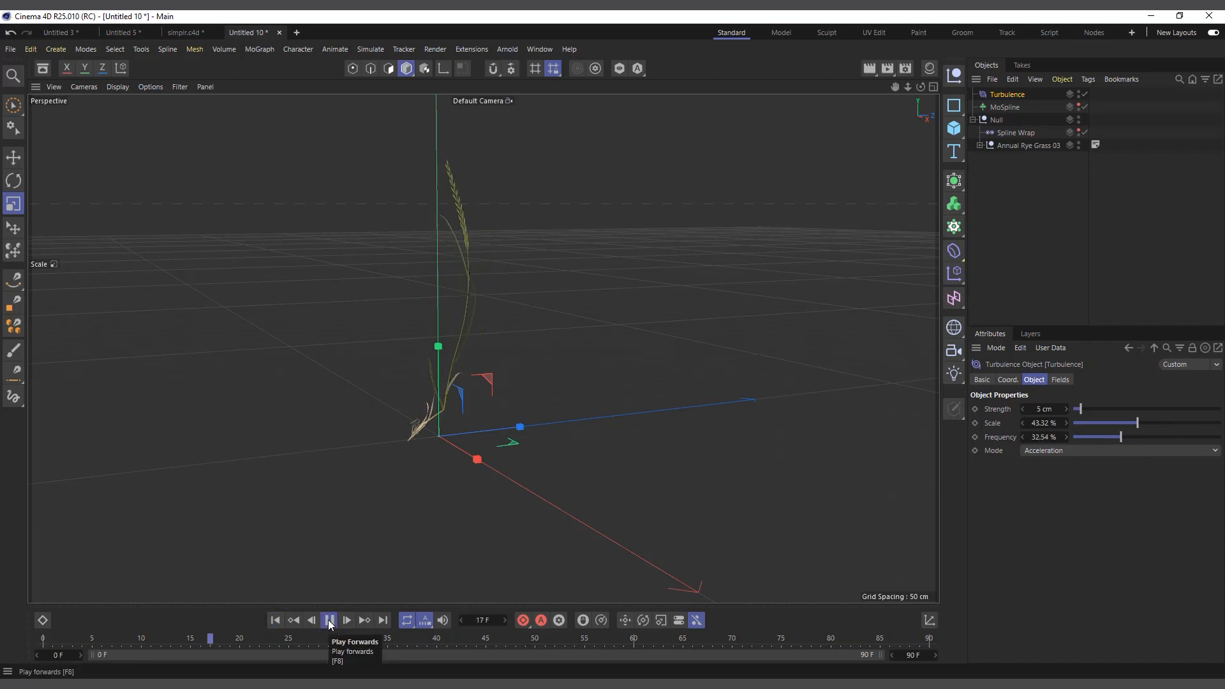
click(329, 620)
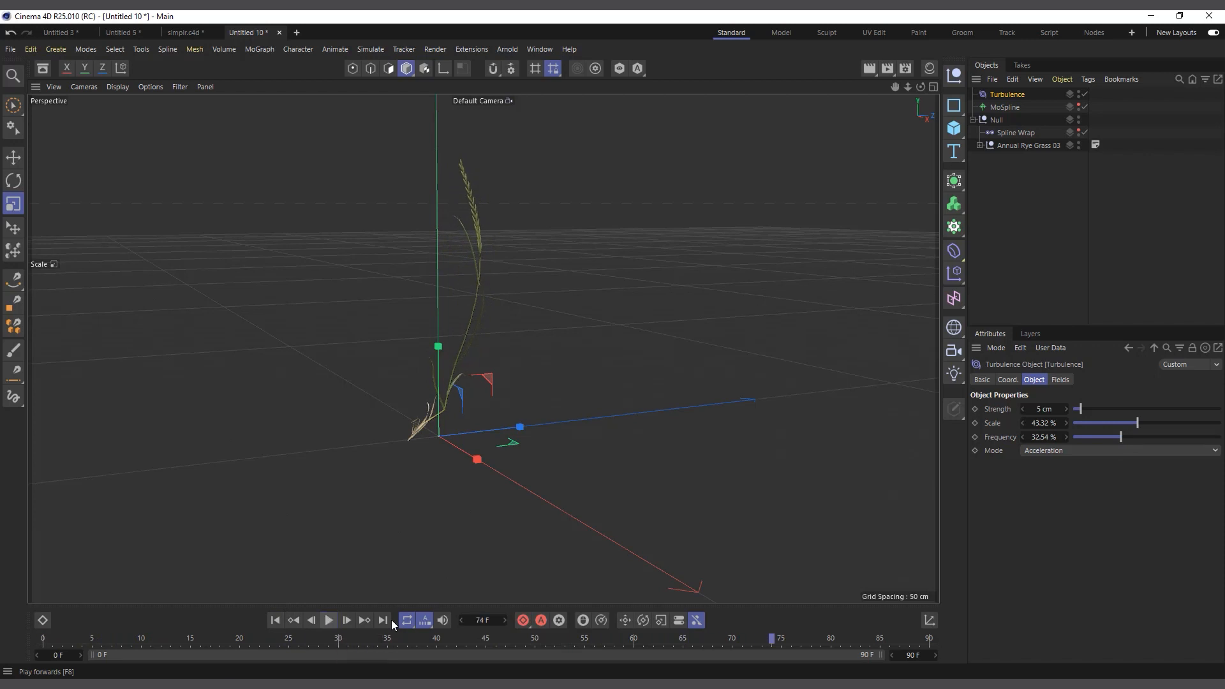
drag(1121, 437, 1095, 437)
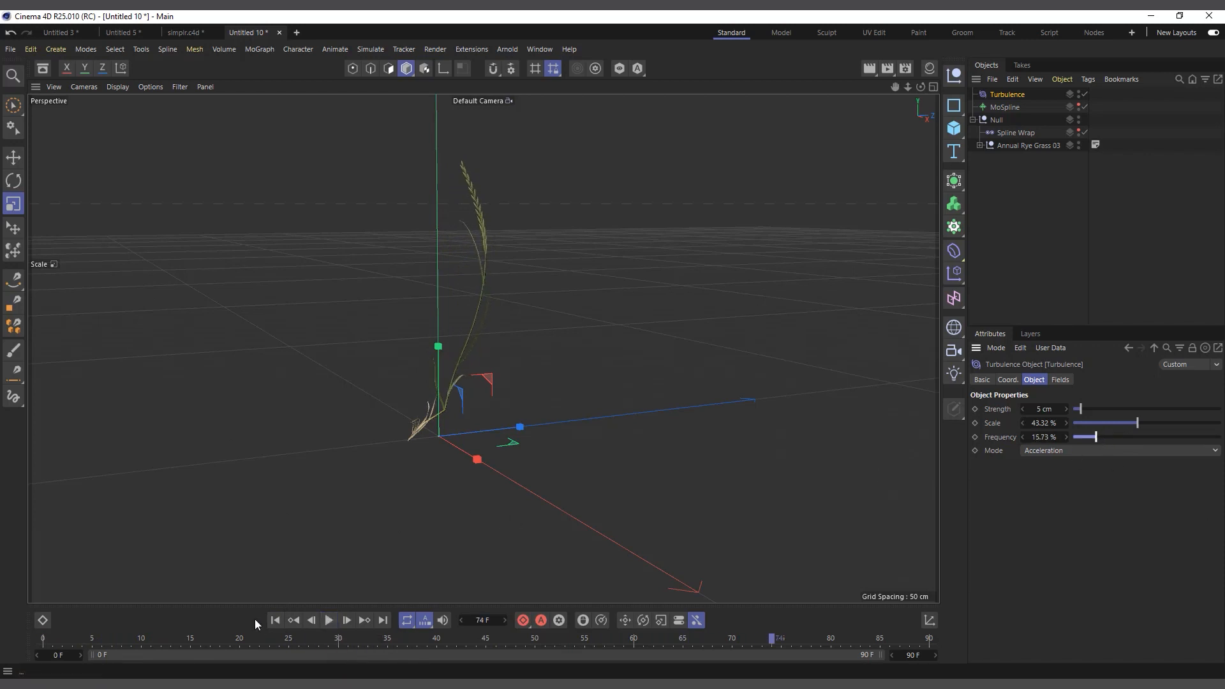
click(275, 620)
click(329, 621)
click(329, 620)
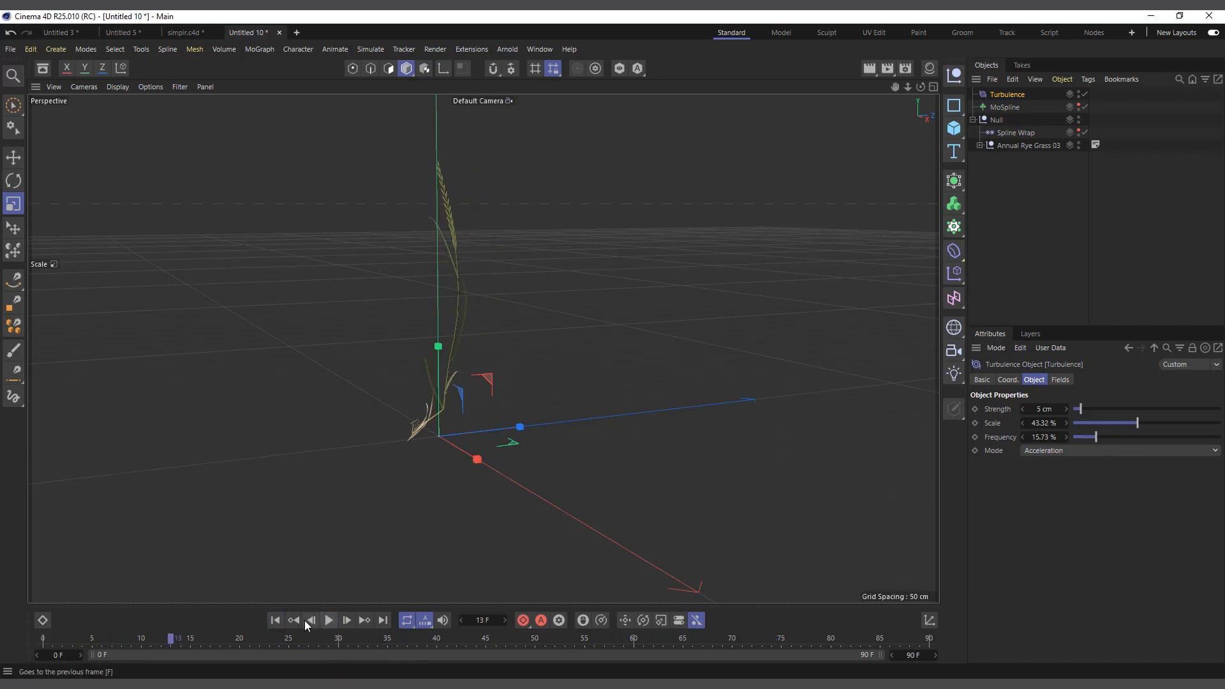
click(276, 621)
Step: Group the MoSpline and the grass Null under one new null, and disable the Turbulence force
click(972, 119)
click(1003, 107)
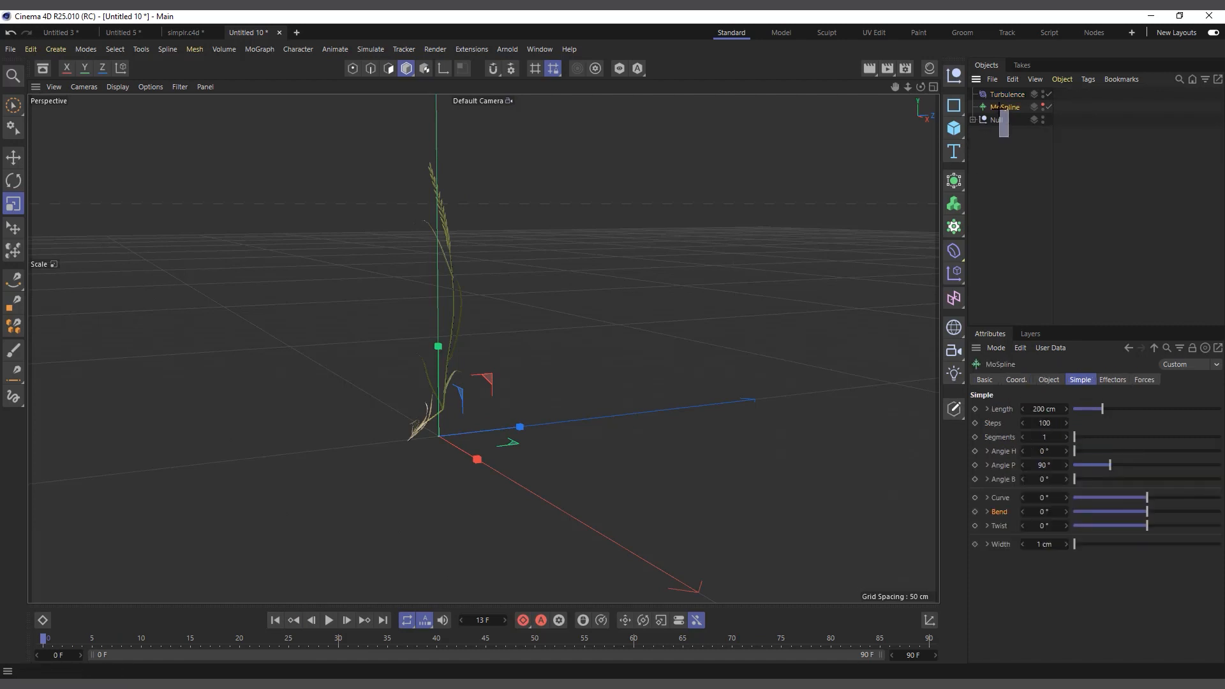
ctrl+click(997, 120)
key(alt+g)
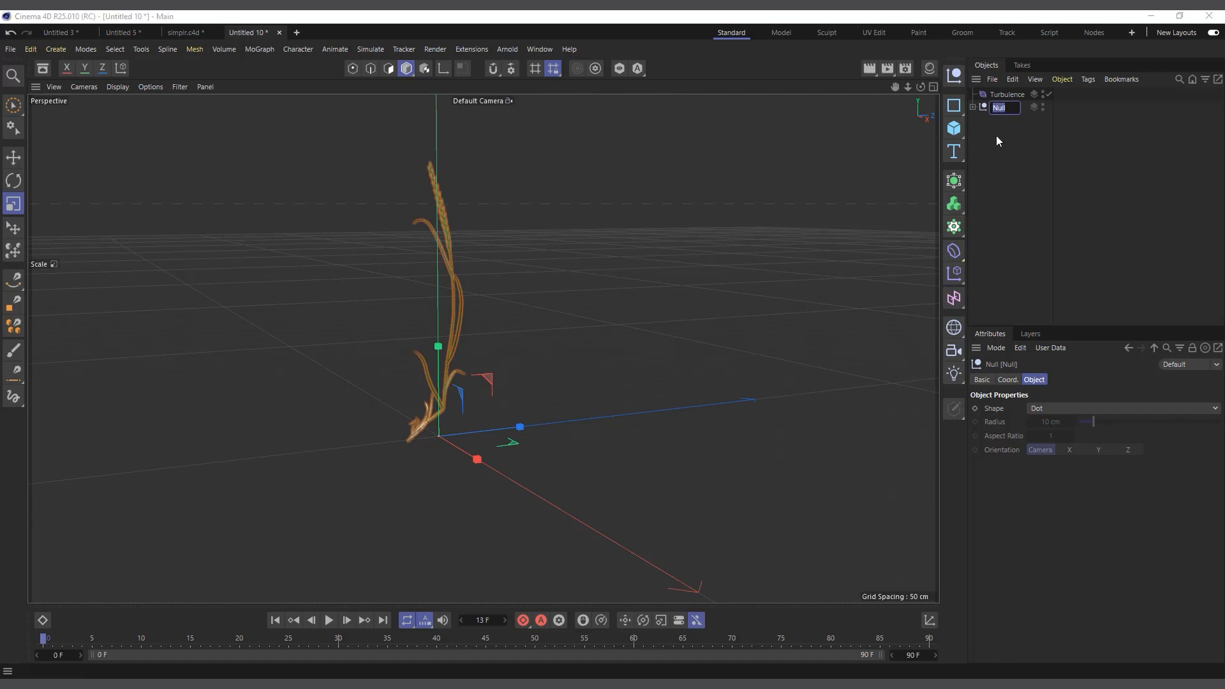
click(1048, 94)
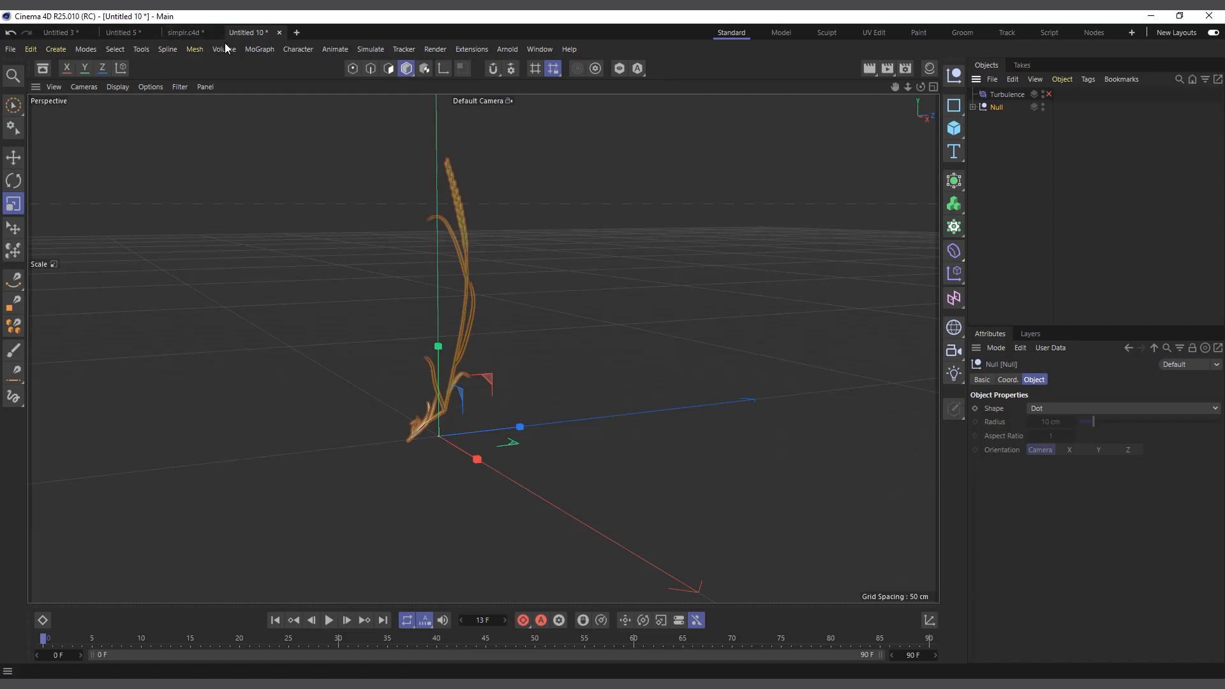
Step: Add a MoGraph Cloner to the scene and make the grouped grass null its child
click(259, 49)
click(281, 88)
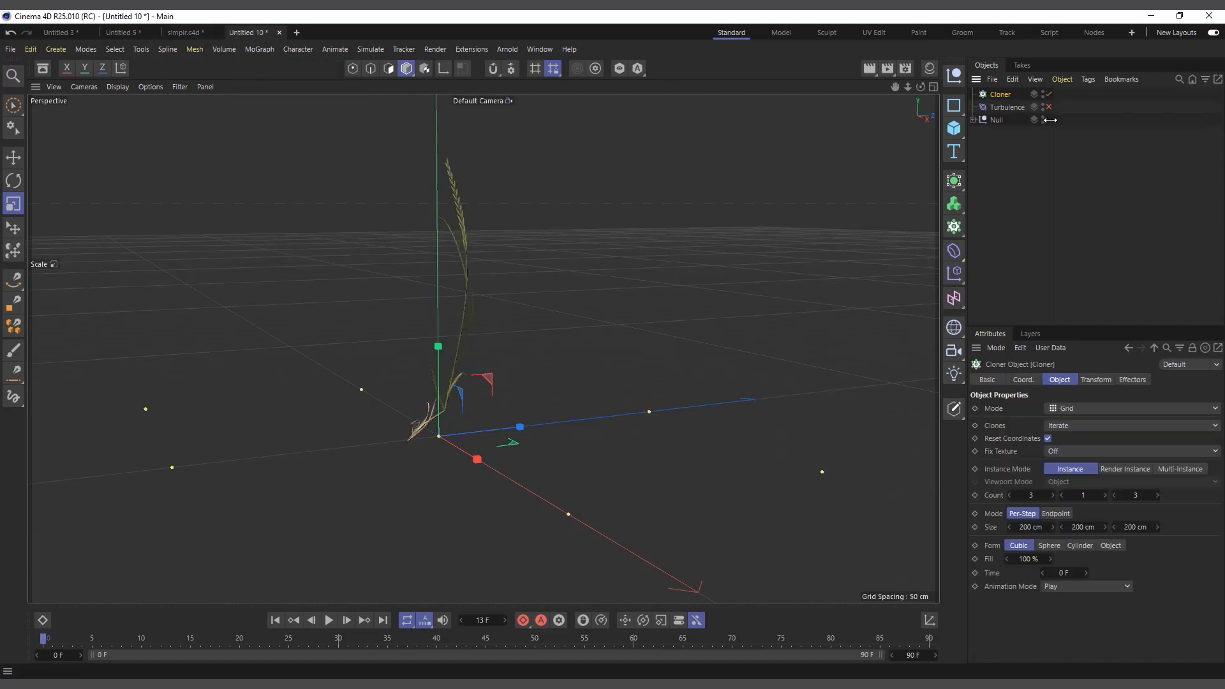
drag(996, 111, 996, 94)
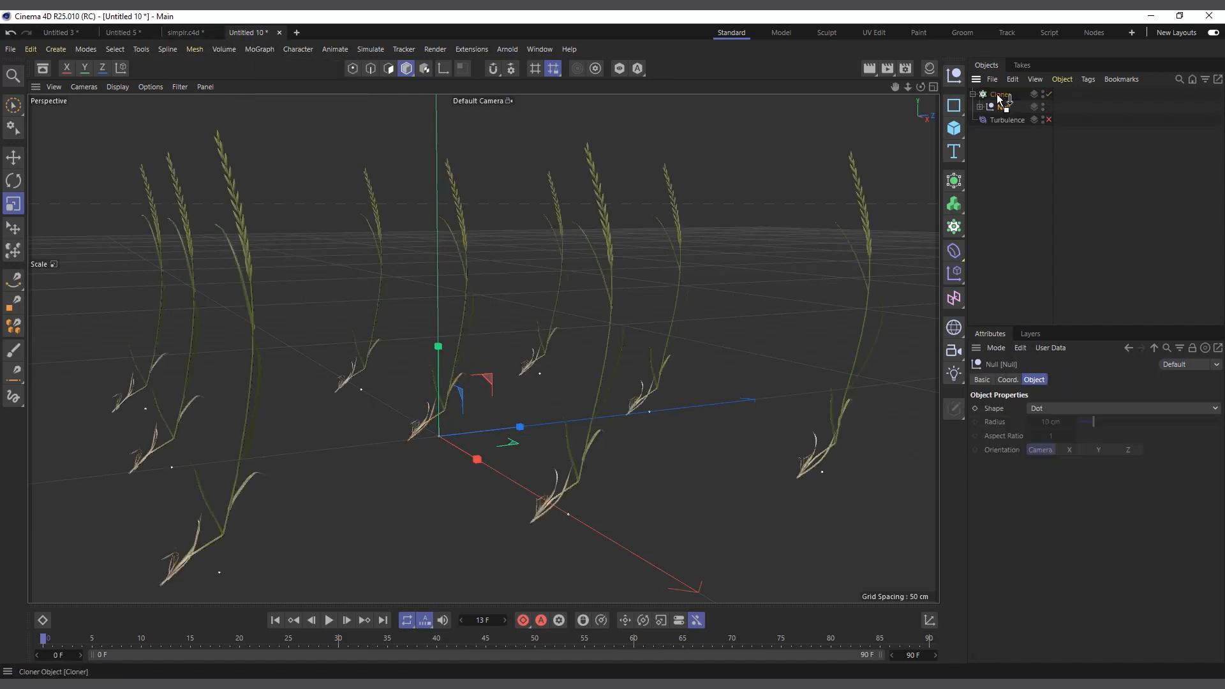
Step: Tighten the Cloner's grid spacing to 99 cm, 174 cm and 61 cm in X, Y and Z
scroll(579, 408, down, 3)
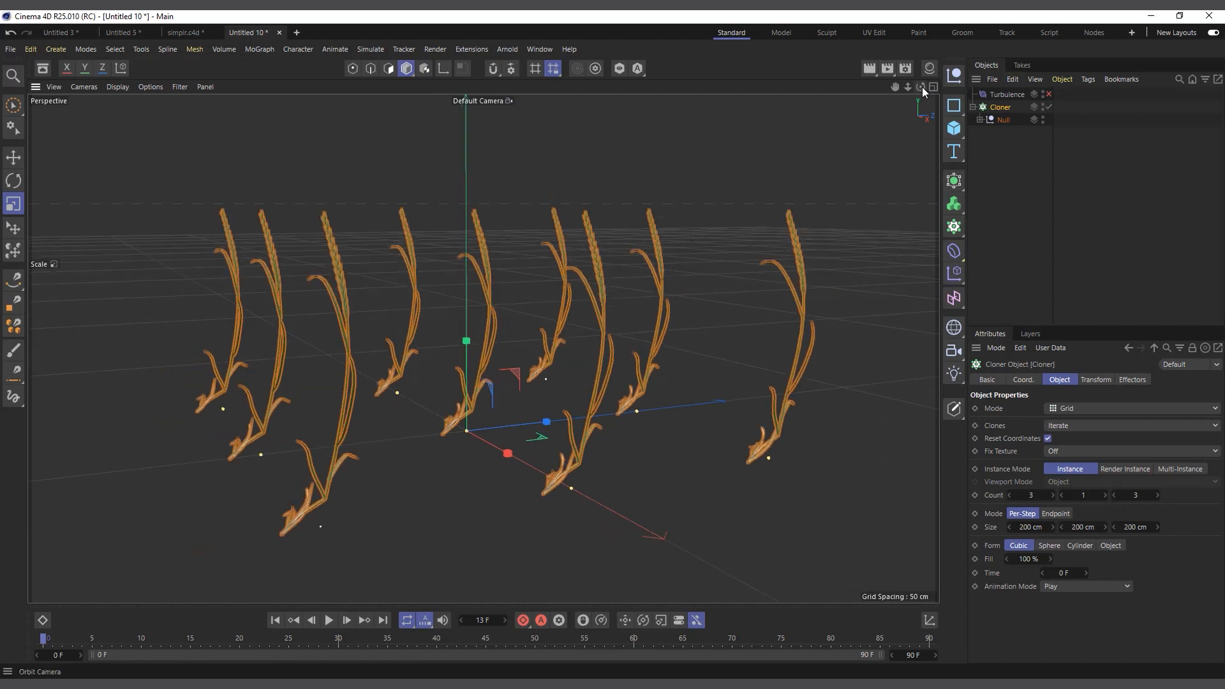
drag(923, 91, 981, 605)
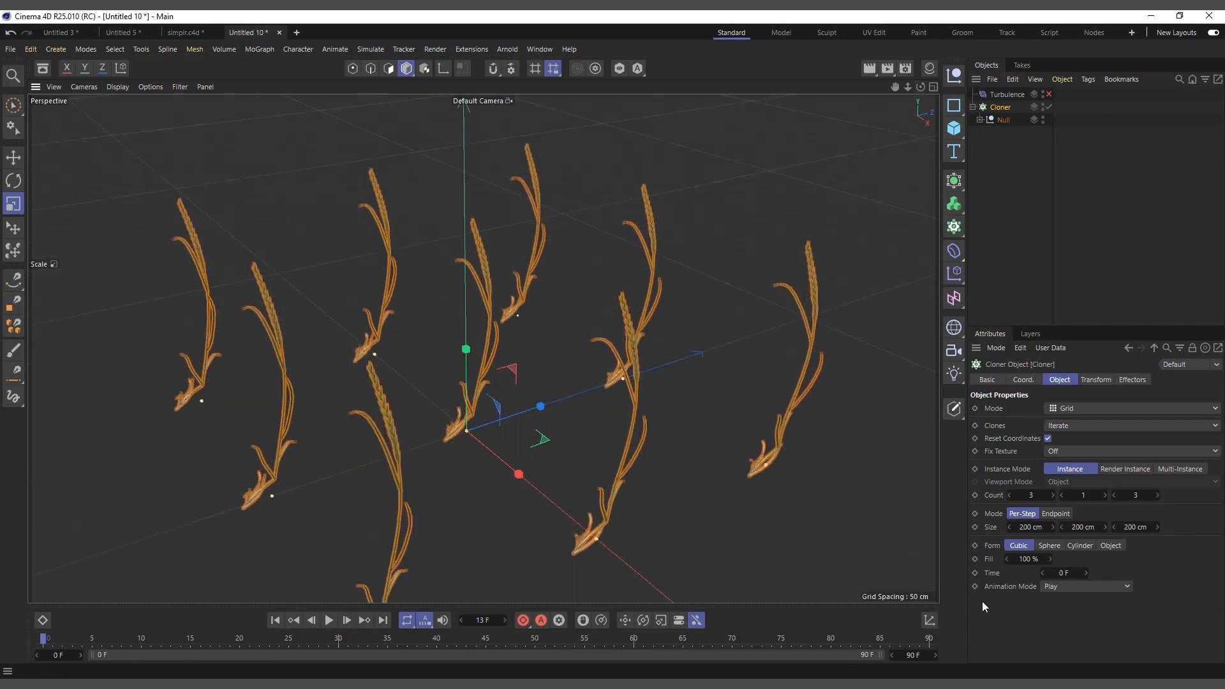
drag(1032, 533, 1029, 533)
drag(1030, 527, 991, 527)
drag(1083, 527, 1076, 527)
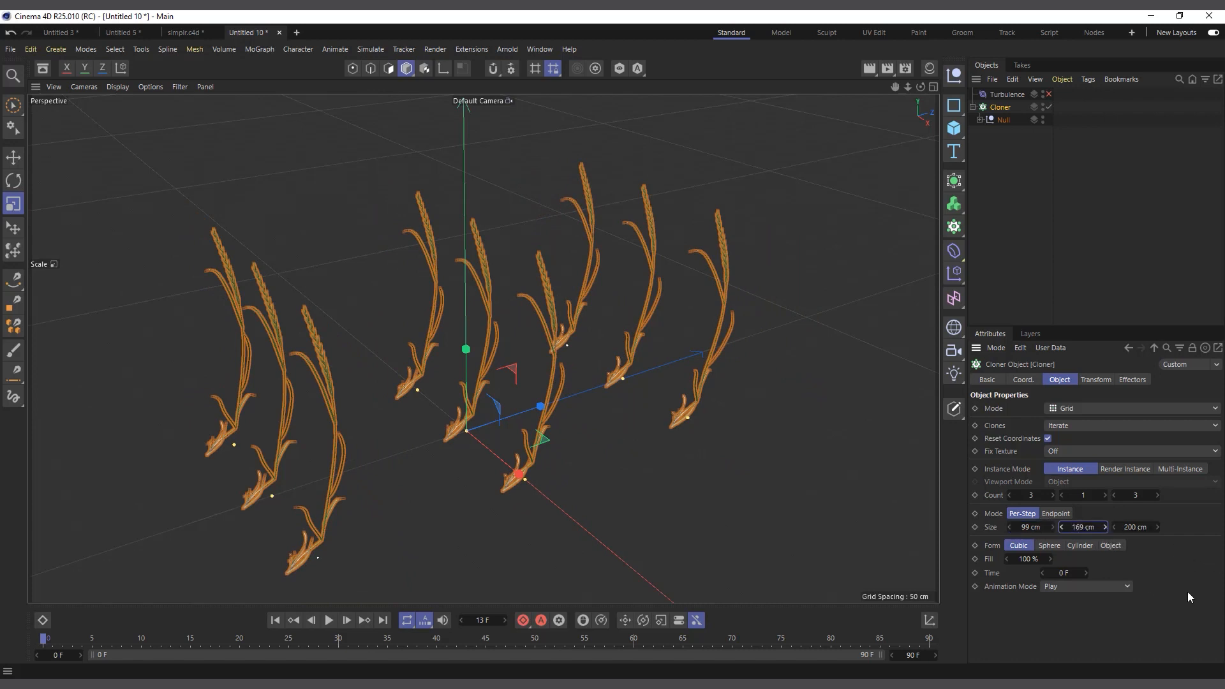
drag(1082, 526, 1048, 527)
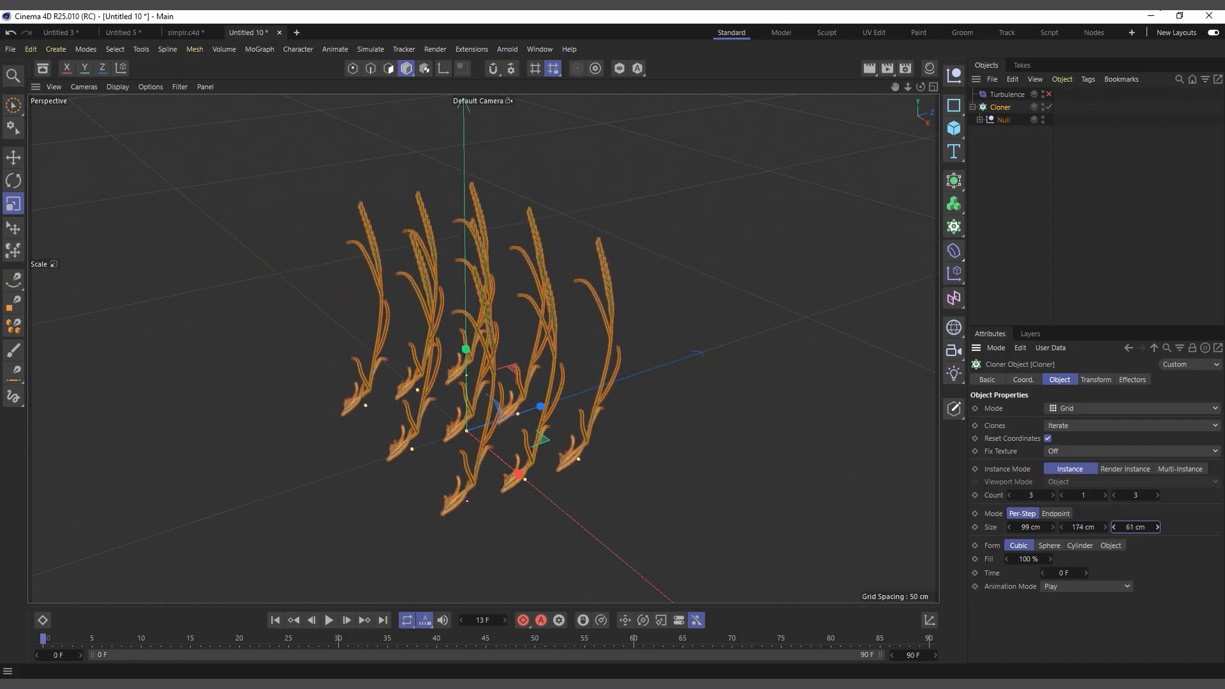
Step: Add a Random effector to the Cloner, turn its Position off, and enable Rotation with a raised R.H value to vary the clones' heading
click(260, 49)
mouse_move(278, 69)
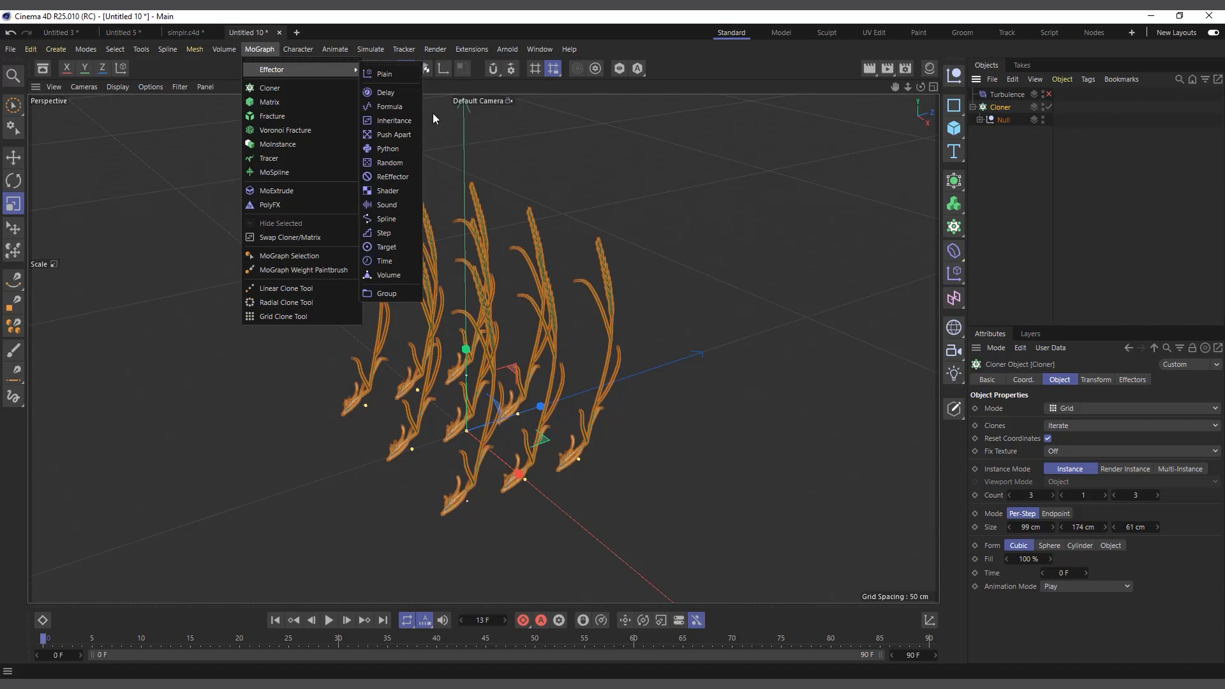
click(397, 161)
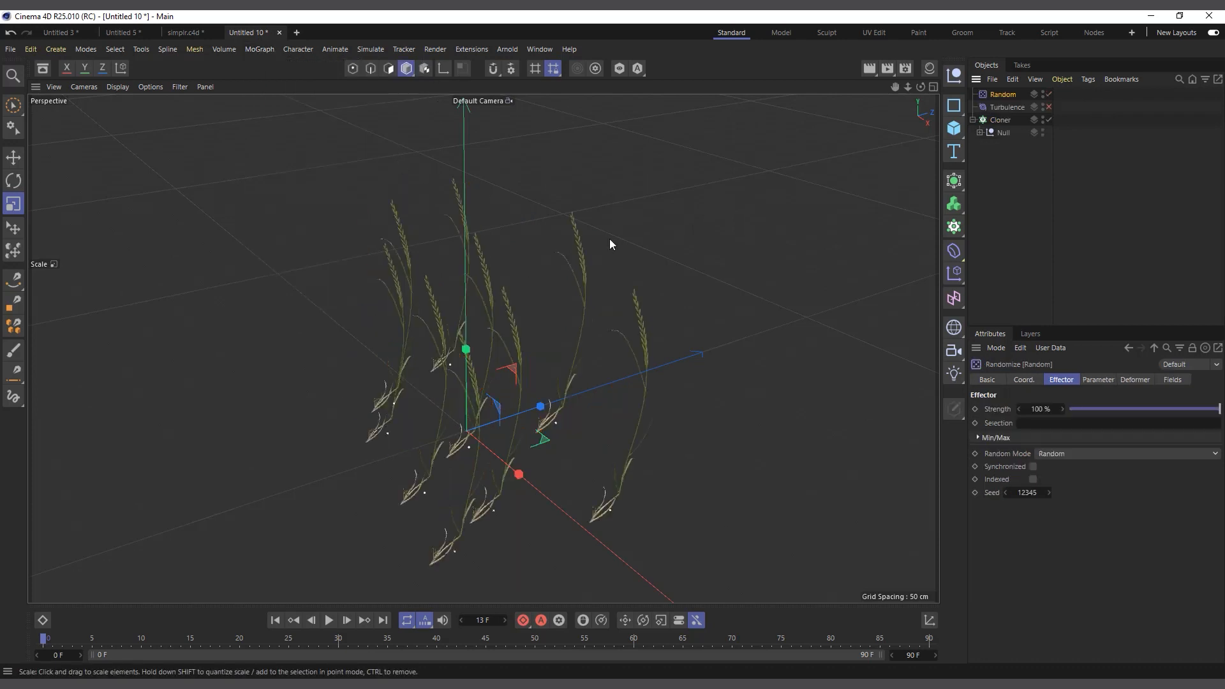
click(1095, 380)
click(1048, 448)
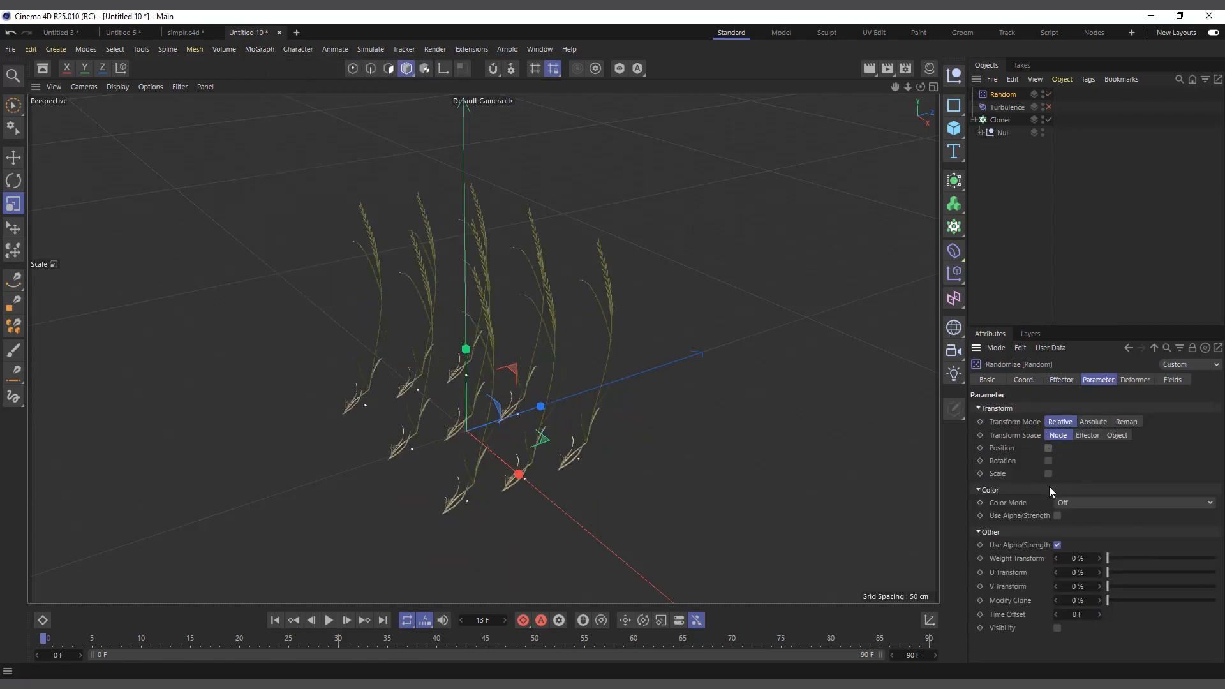
click(1047, 460)
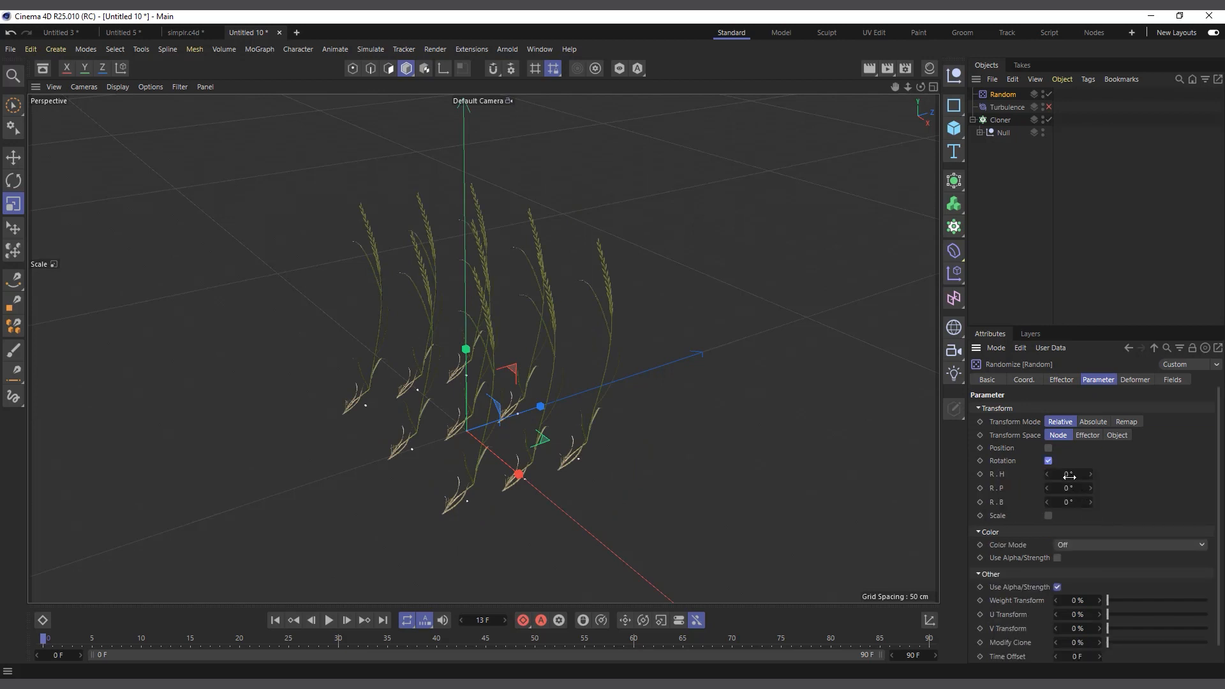
drag(1067, 475, 1142, 475)
click(1001, 202)
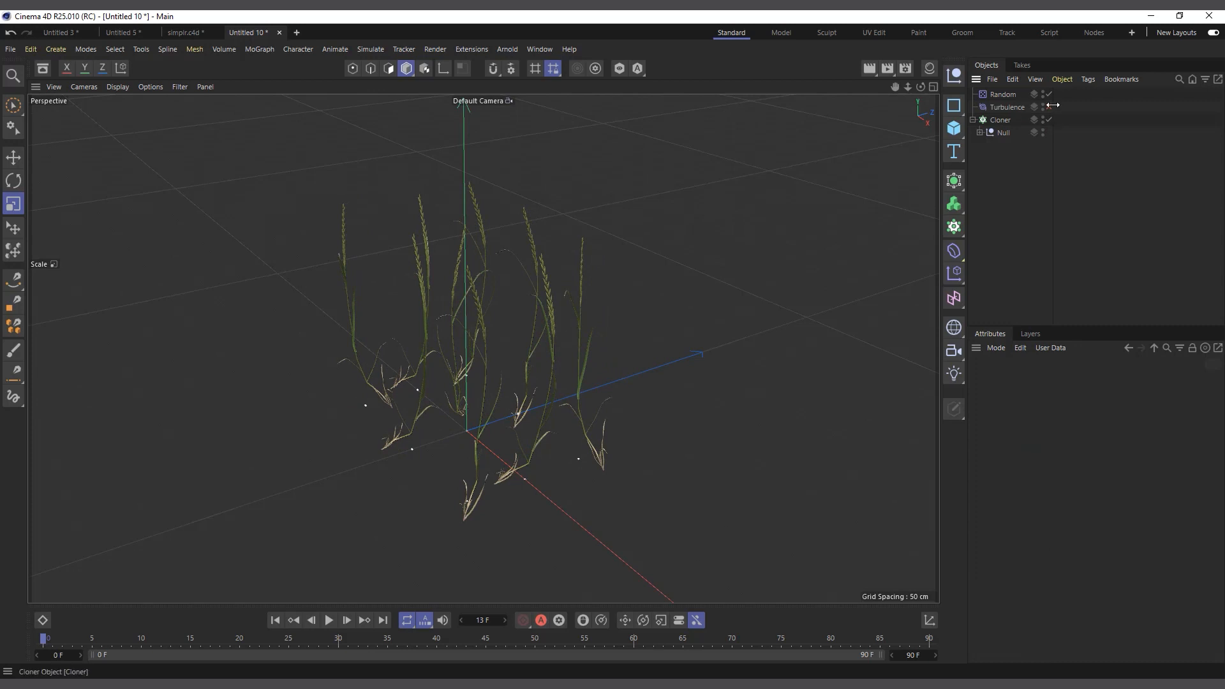
Step: Re-enable the Turbulence force and play the animation to check how the cloned grass sways
click(1048, 107)
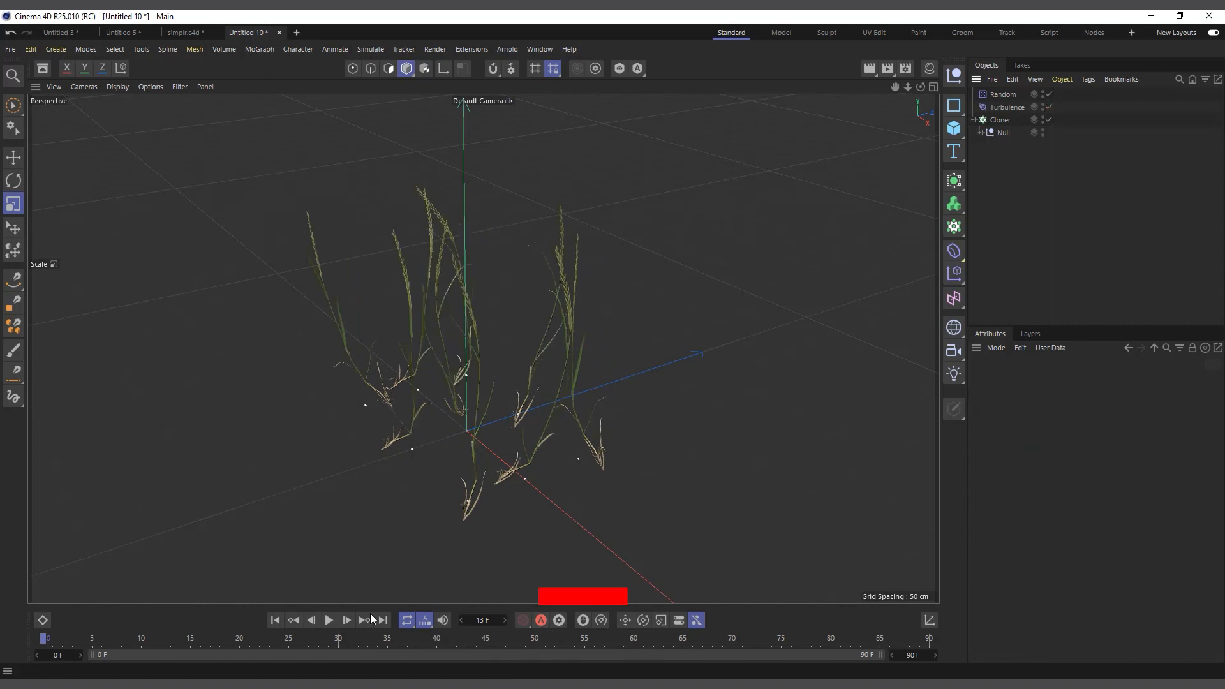
click(329, 621)
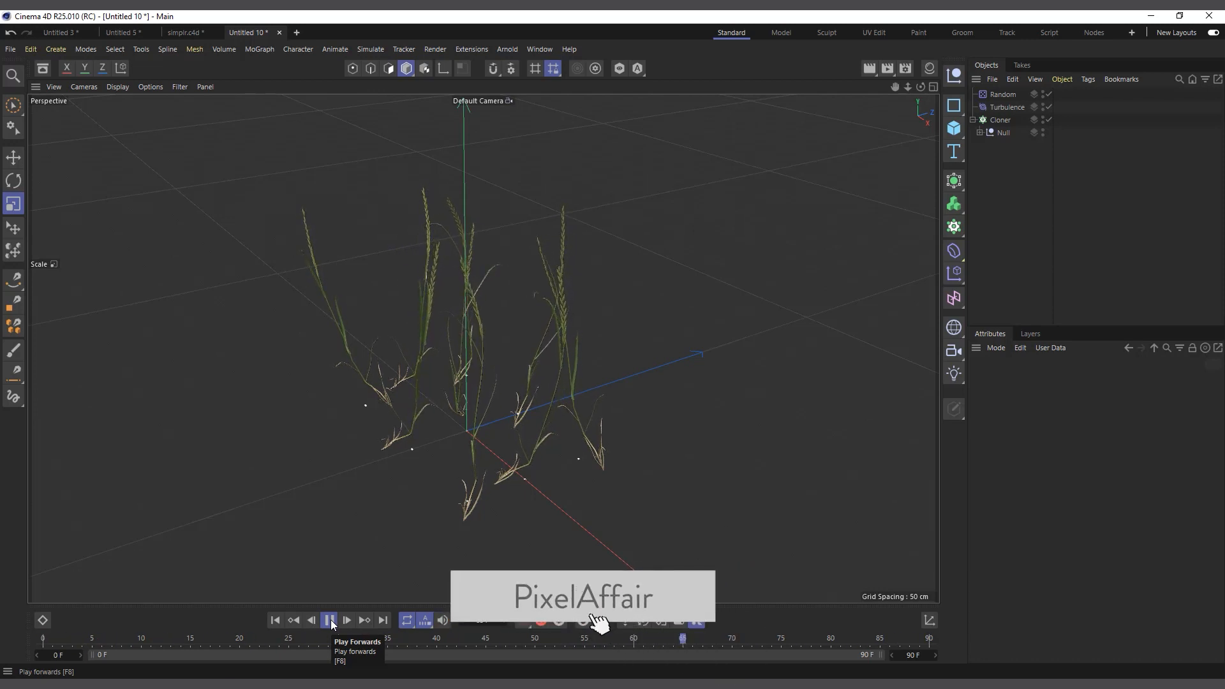
click(329, 620)
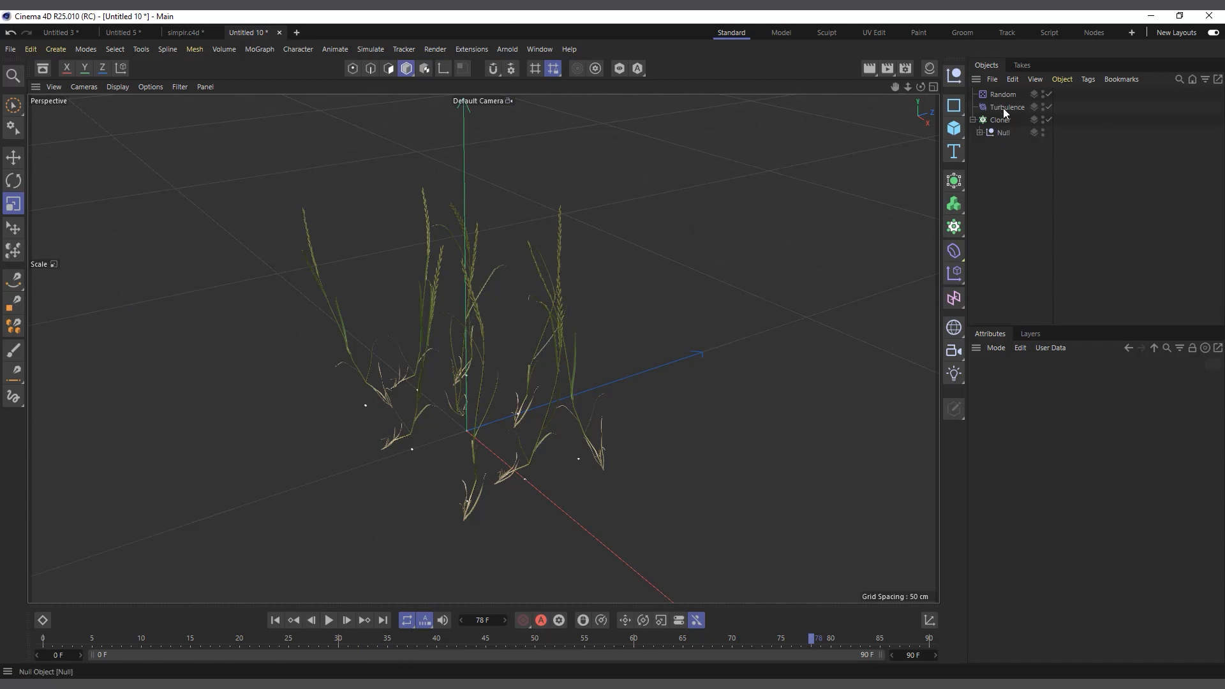
Step: Expand the null inside the Cloner and review the MoSpline's Object and Simple settings
click(979, 132)
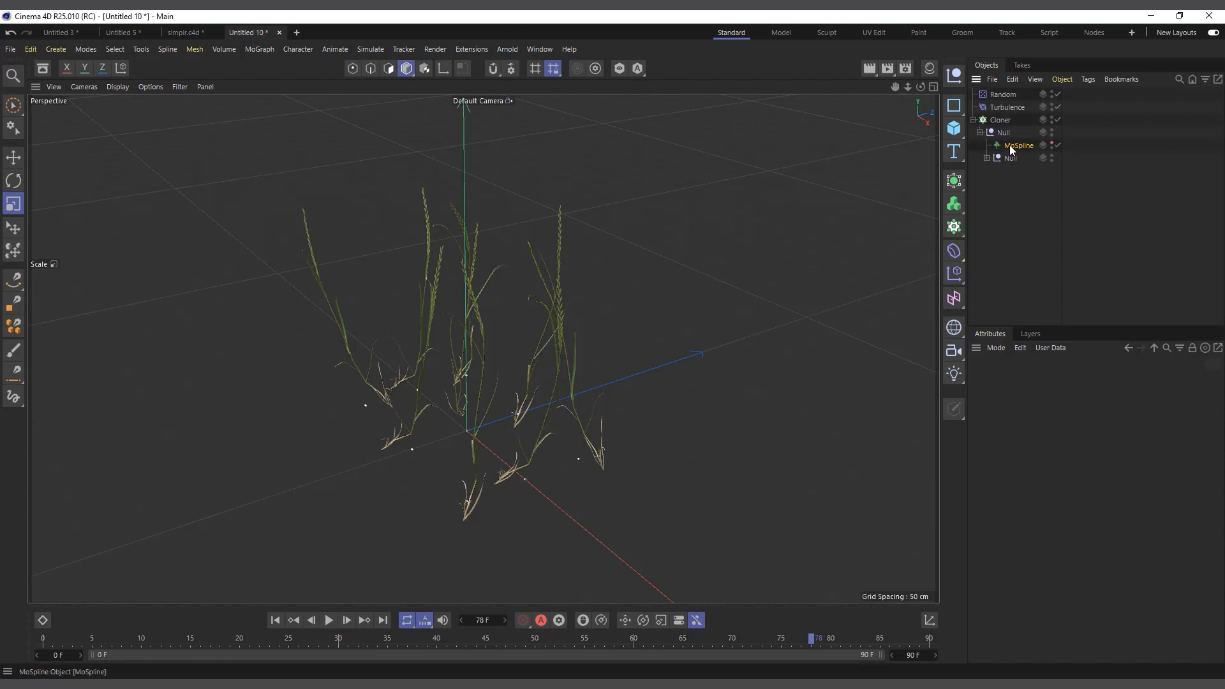
click(1014, 145)
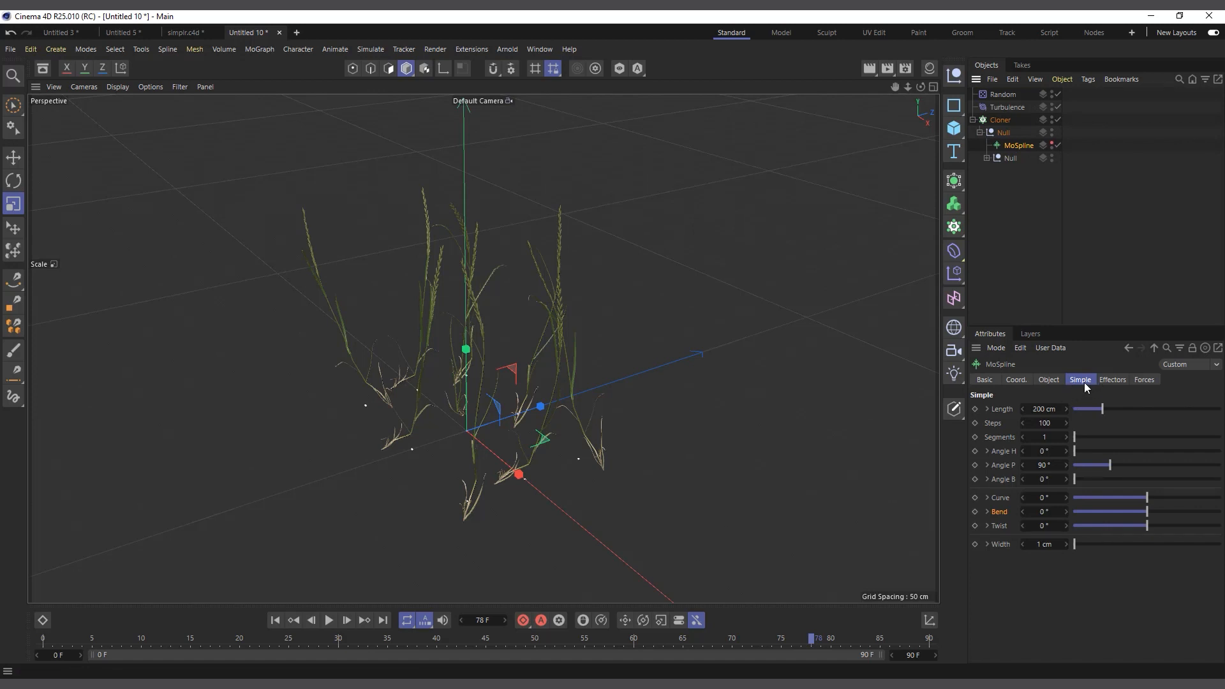
click(1049, 379)
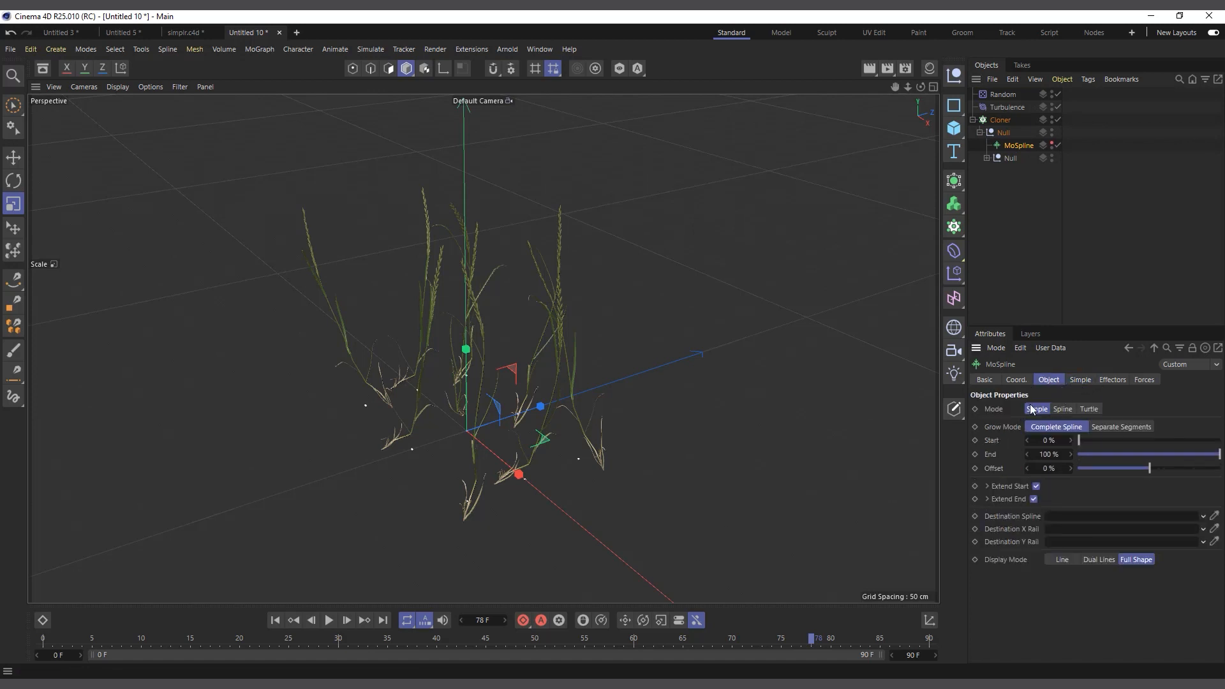
click(1078, 380)
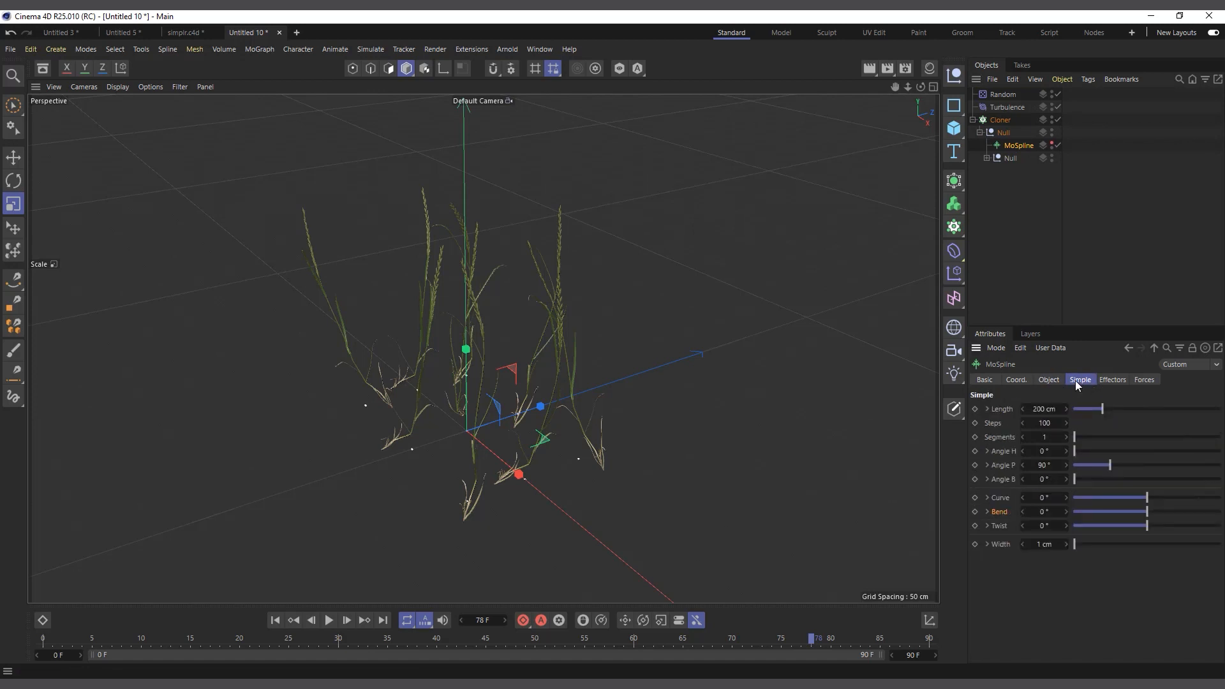
click(1053, 380)
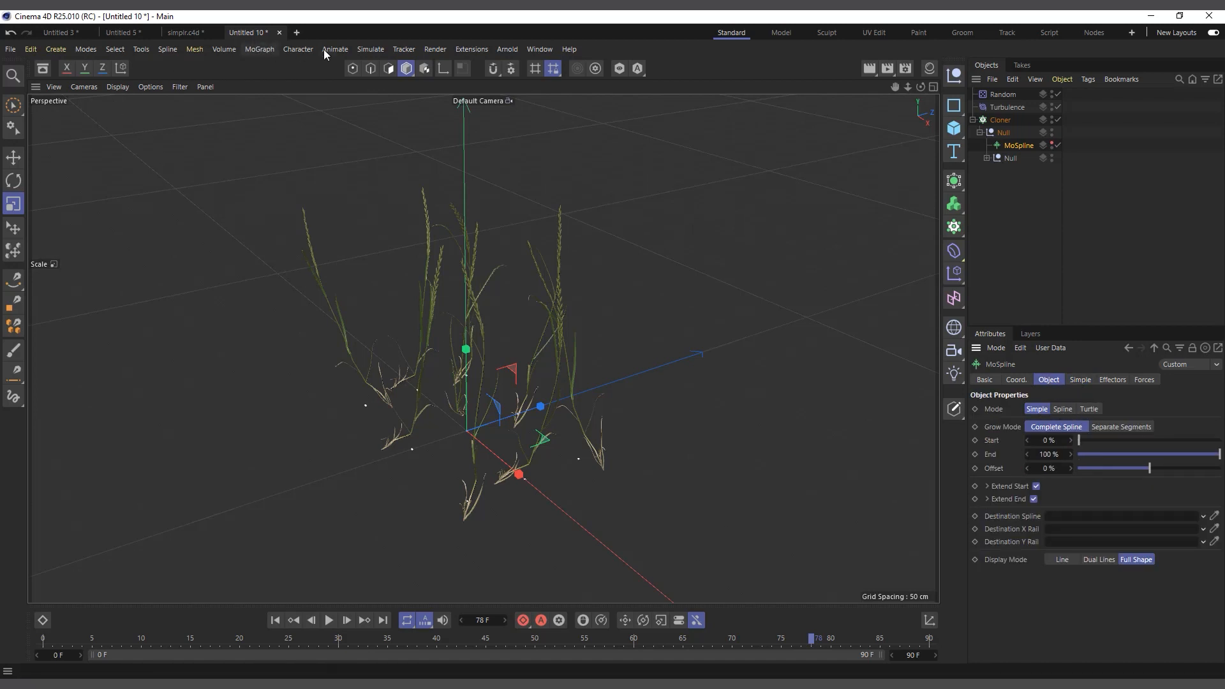
Step: Create a new project, add a MoSpline set to Spline mode, and show its source spline settings
click(297, 32)
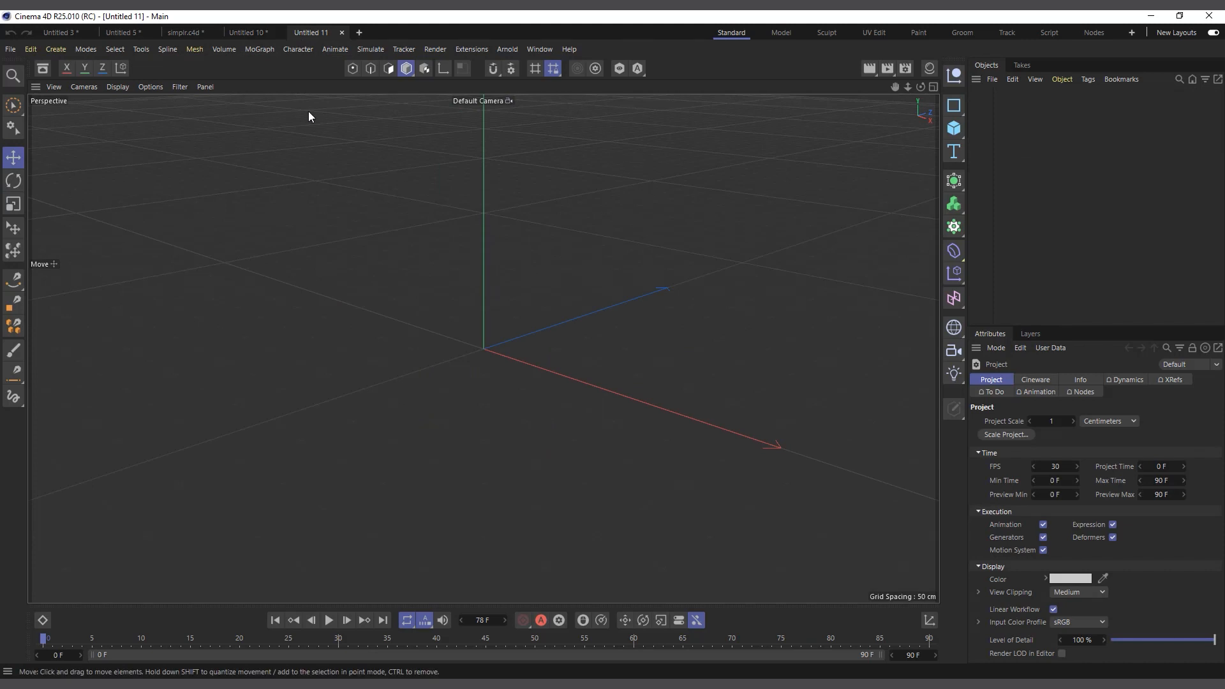
click(258, 49)
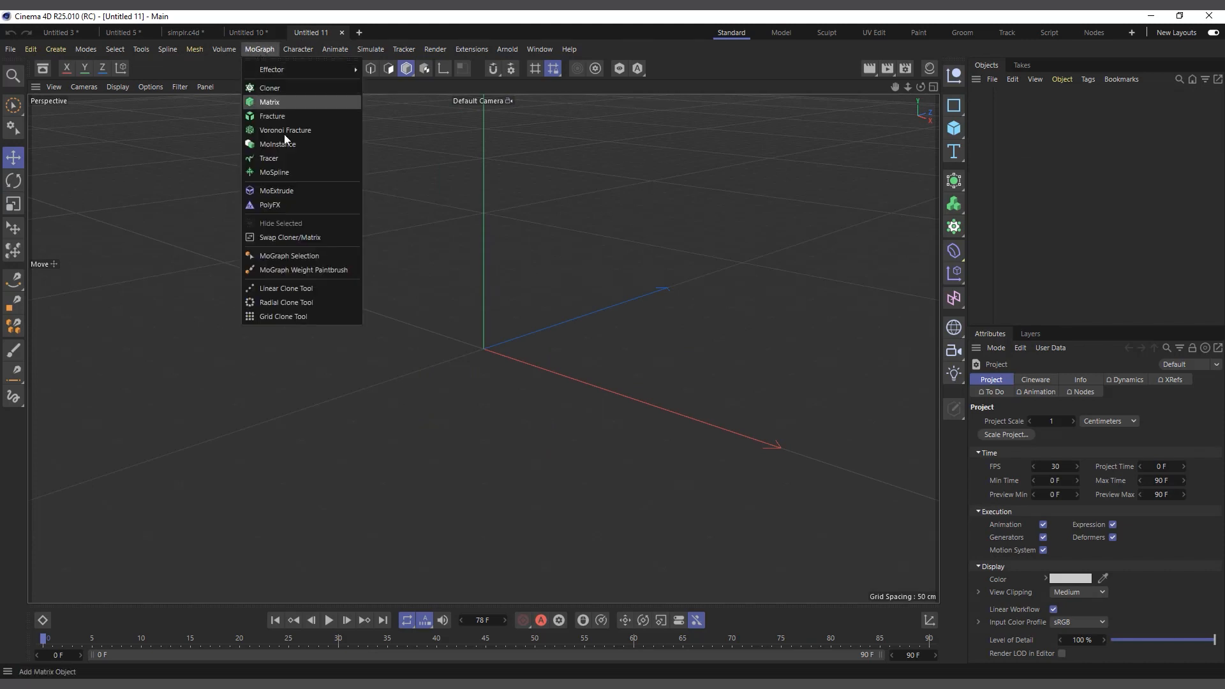
click(289, 170)
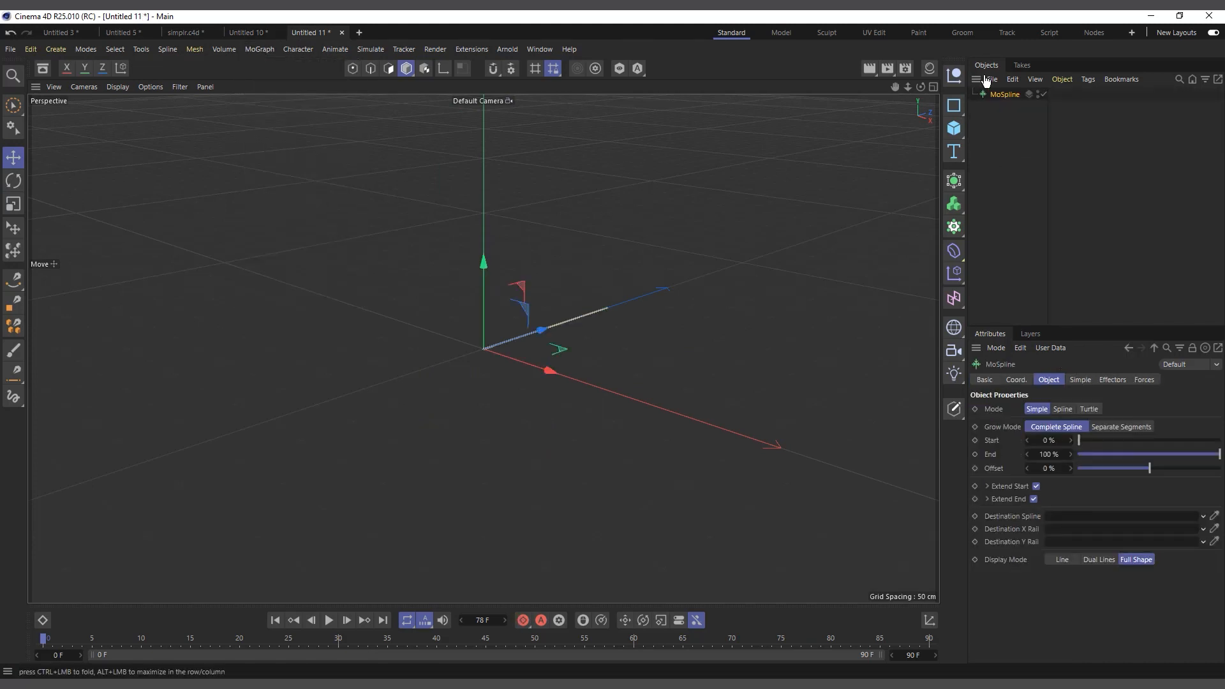
click(1062, 409)
click(1082, 380)
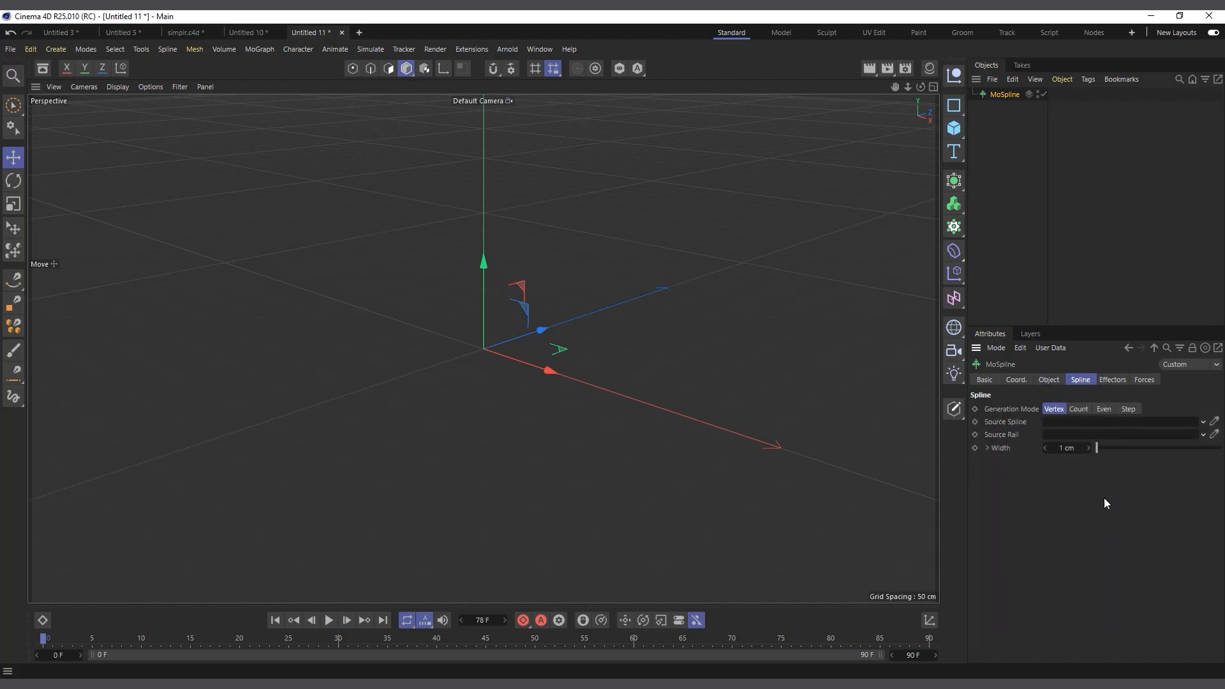
scroll(538, 255, up, 1)
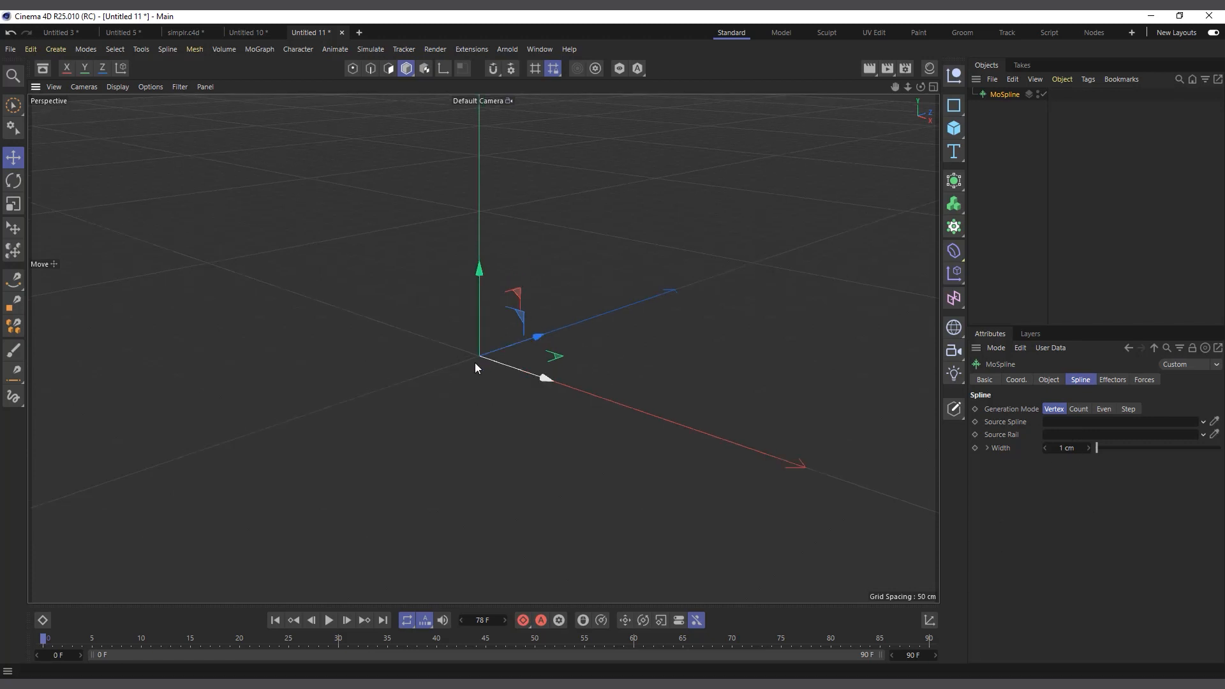
scroll(428, 423, up, 2)
scroll(409, 440, down, 1)
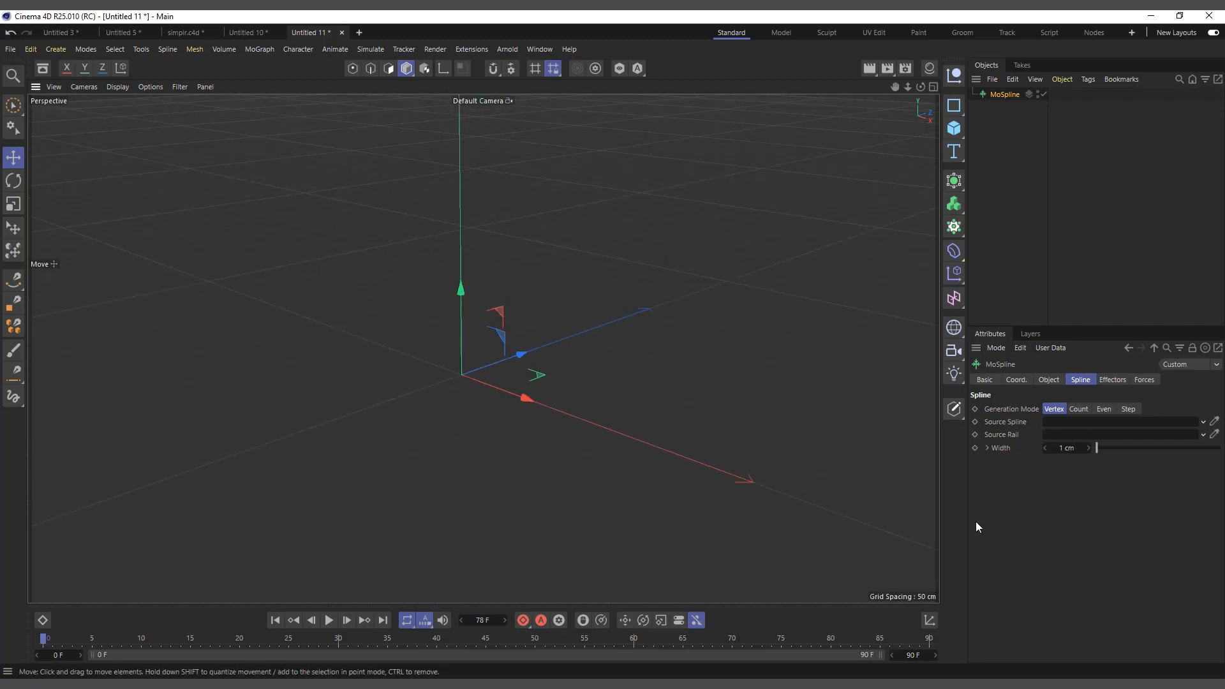
scroll(507, 431, up, 1)
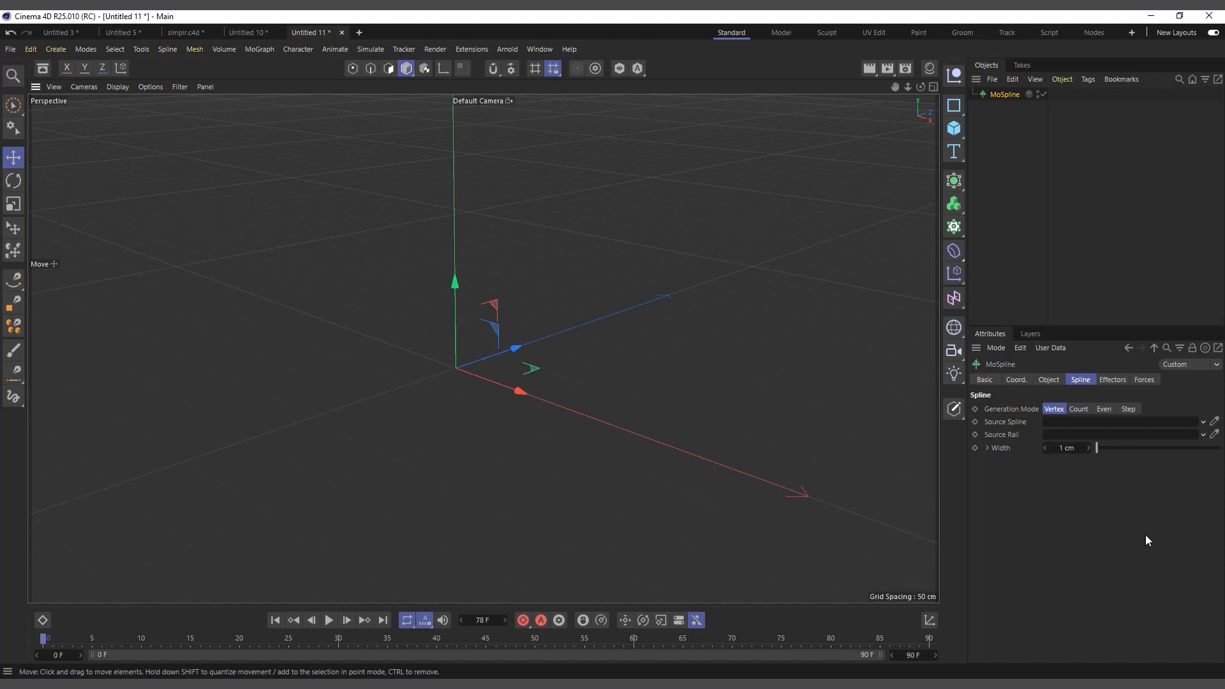
Step: Add a Helix spline to the scene and set its plane to XZ
click(962, 156)
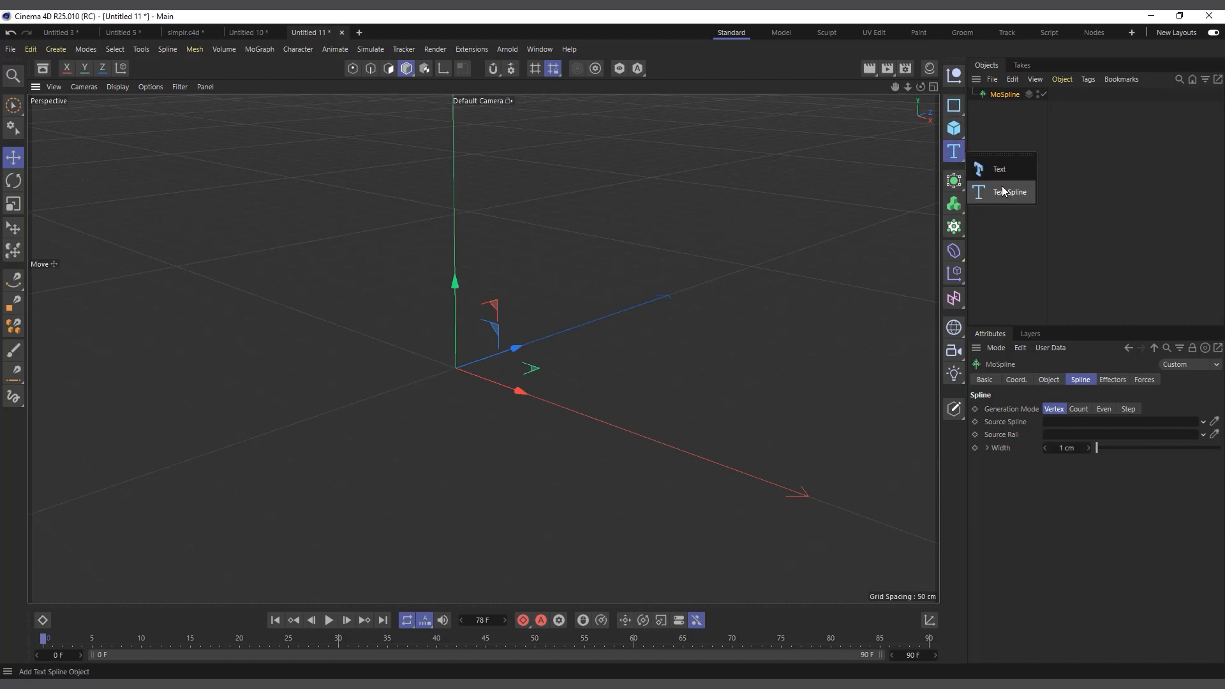
click(958, 106)
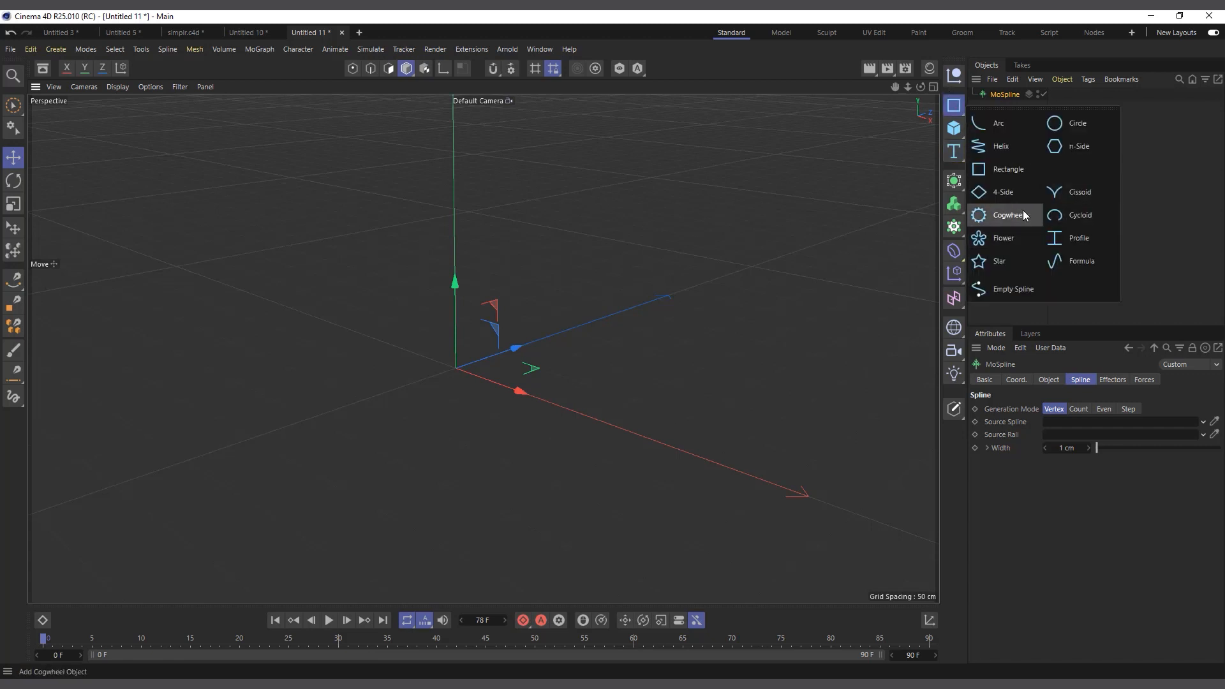
click(1006, 146)
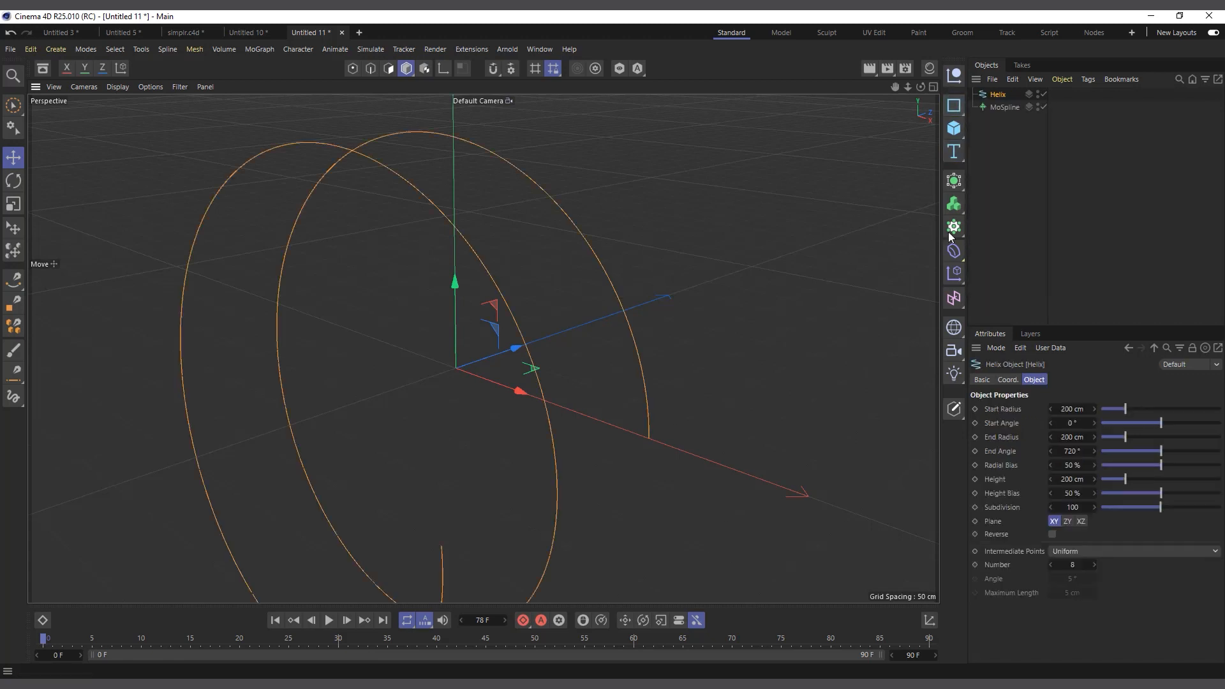
click(1081, 522)
scroll(565, 477, down, 3)
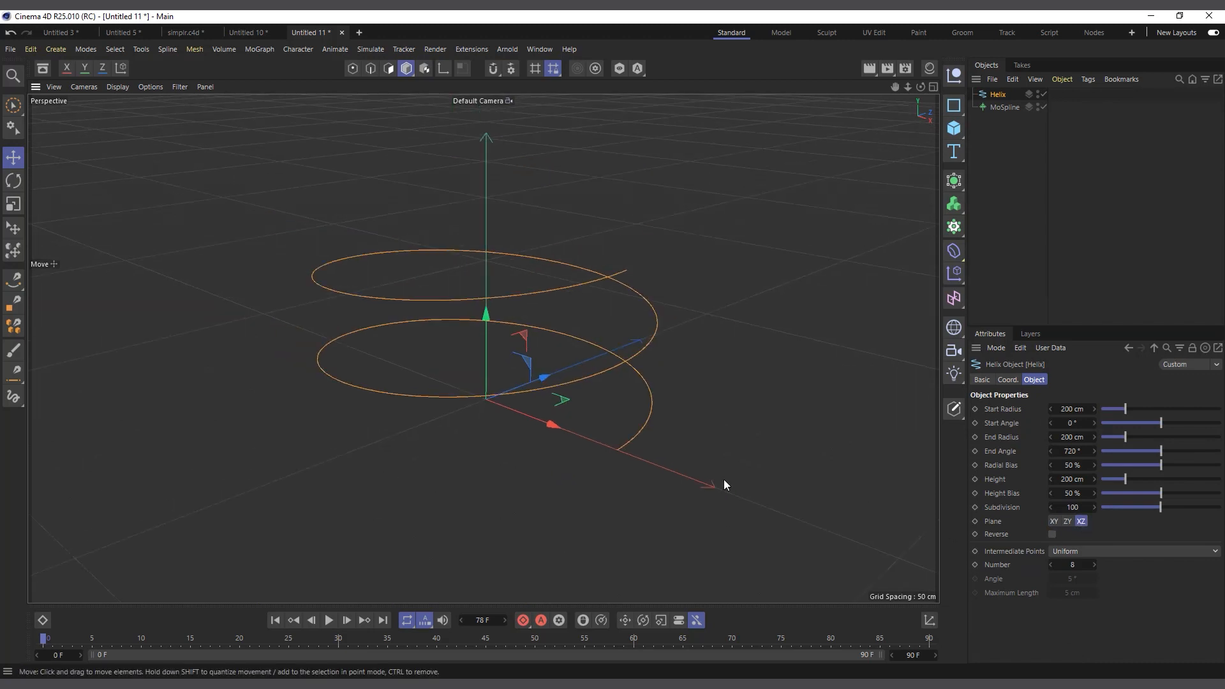
Step: Assign the Helix as the MoSpline's source spline and hide the original Helix in the viewport
click(1001, 108)
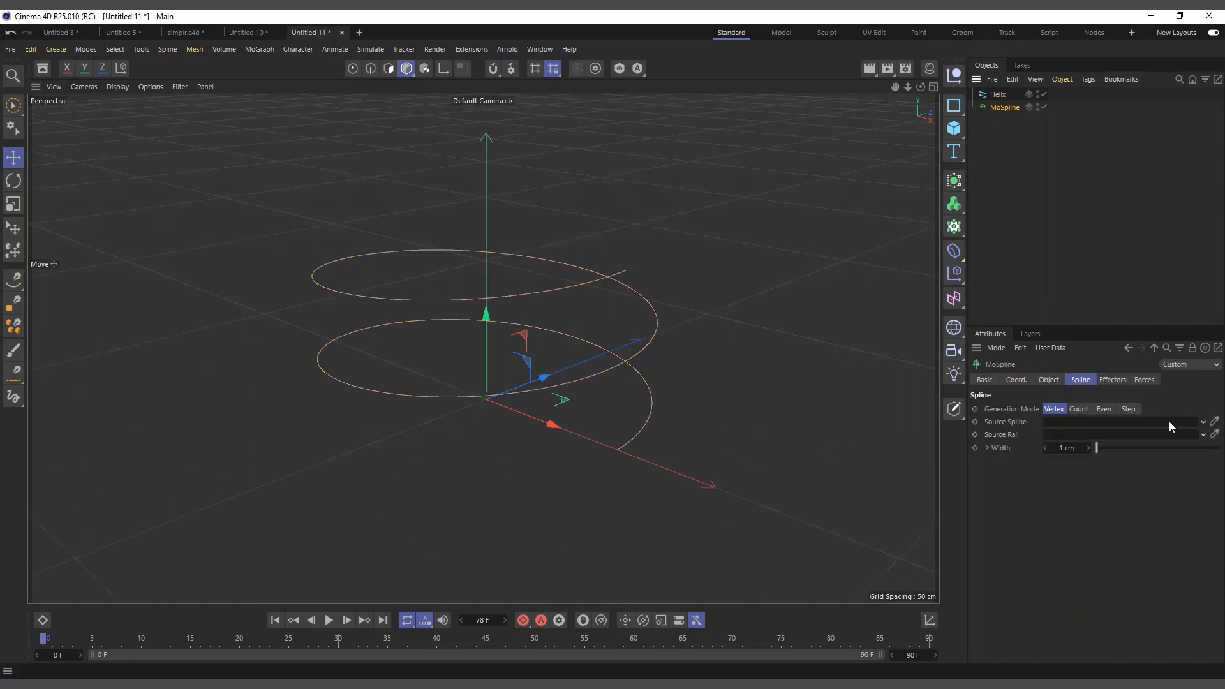
drag(1095, 436, 1093, 422)
scroll(574, 323, up, 1)
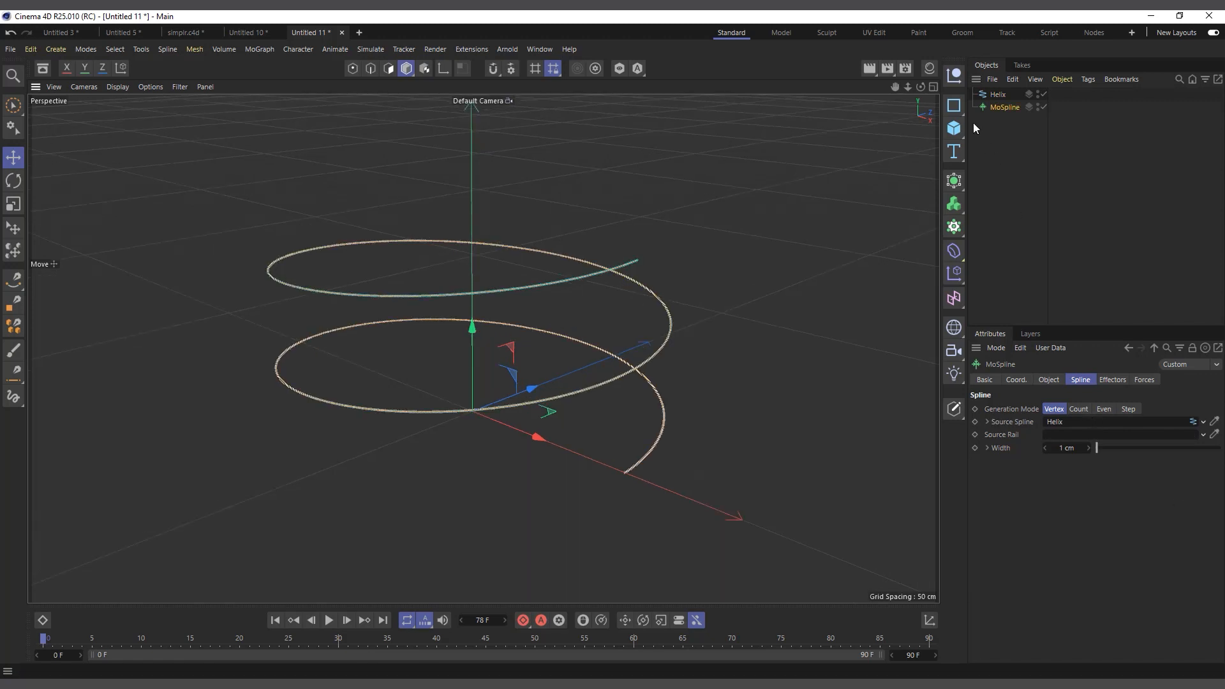
click(997, 100)
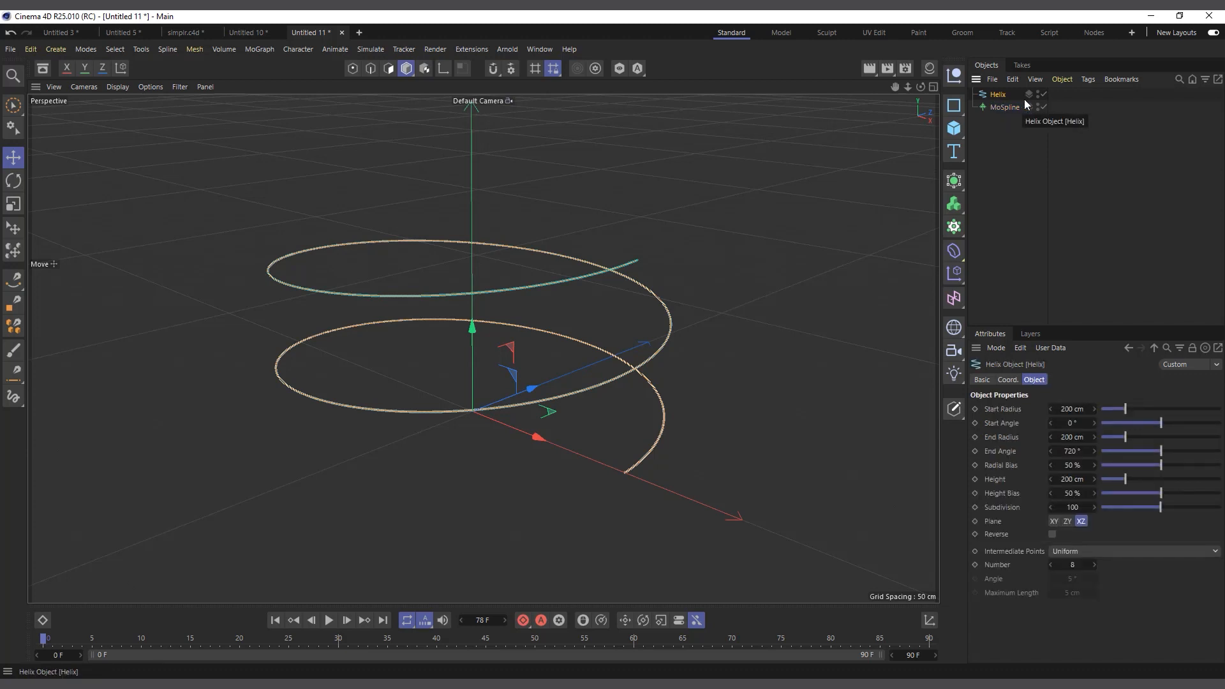
click(1005, 107)
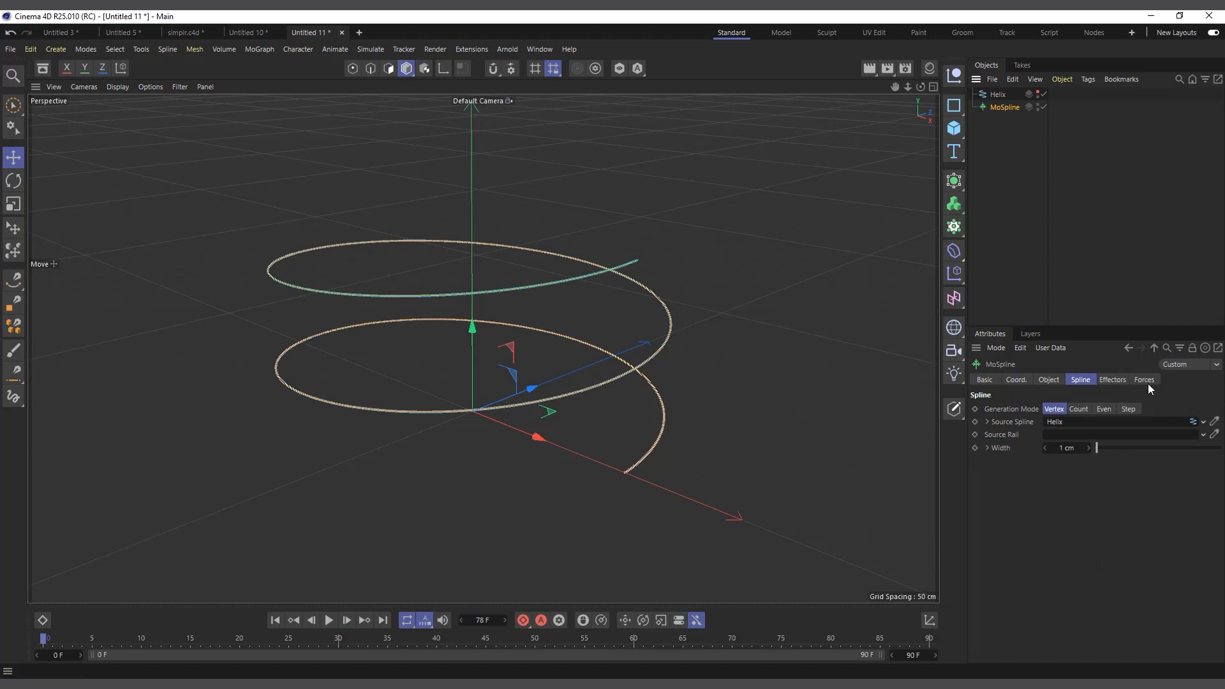
Step: Add a Sweep object and make the MoSpline its child
scroll(549, 514, down, 2)
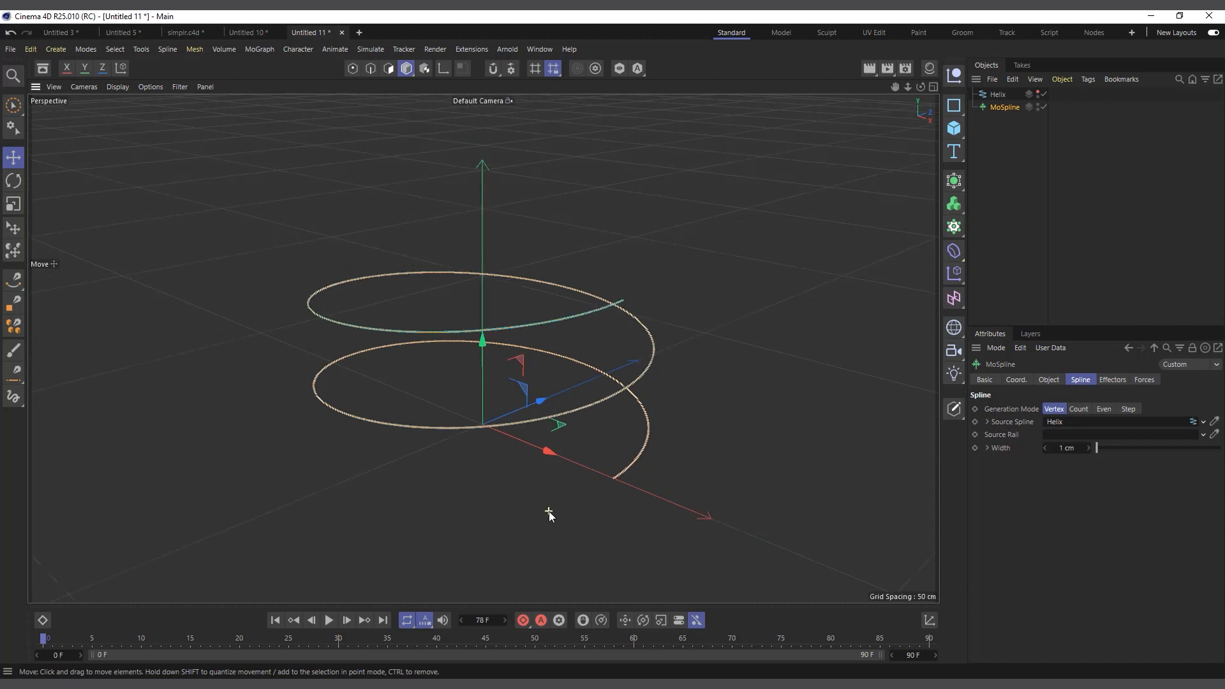
drag(921, 85, 576, 401)
scroll(561, 460, up, 1)
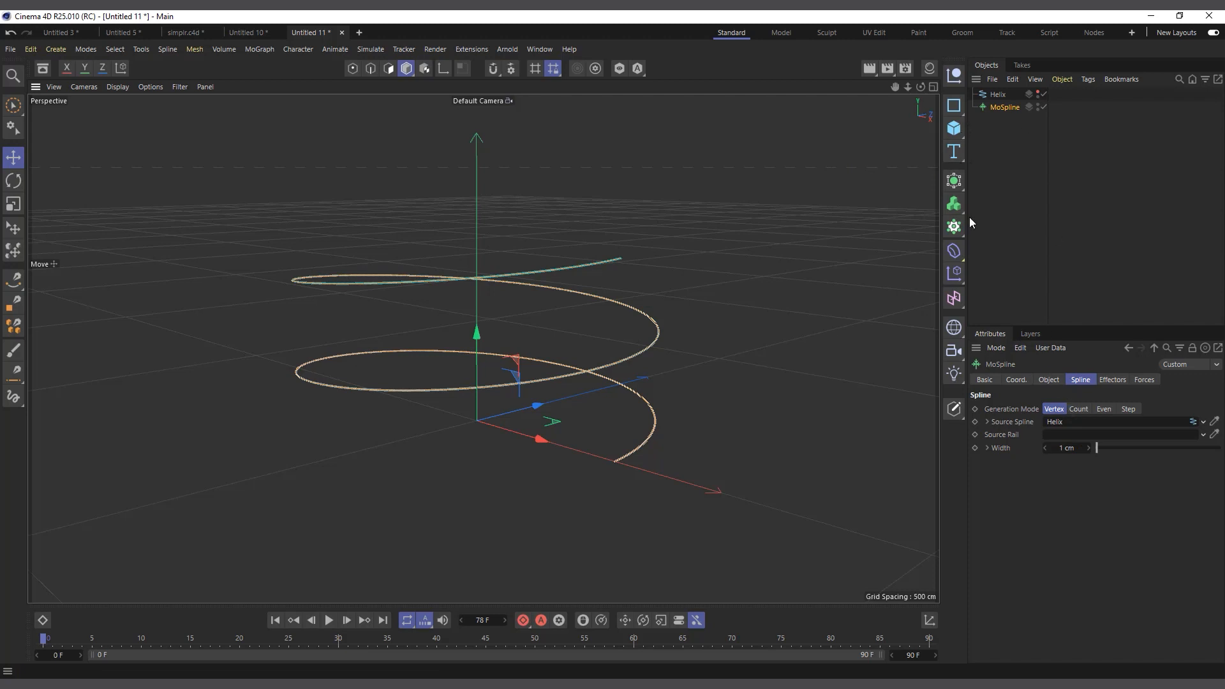
click(956, 185)
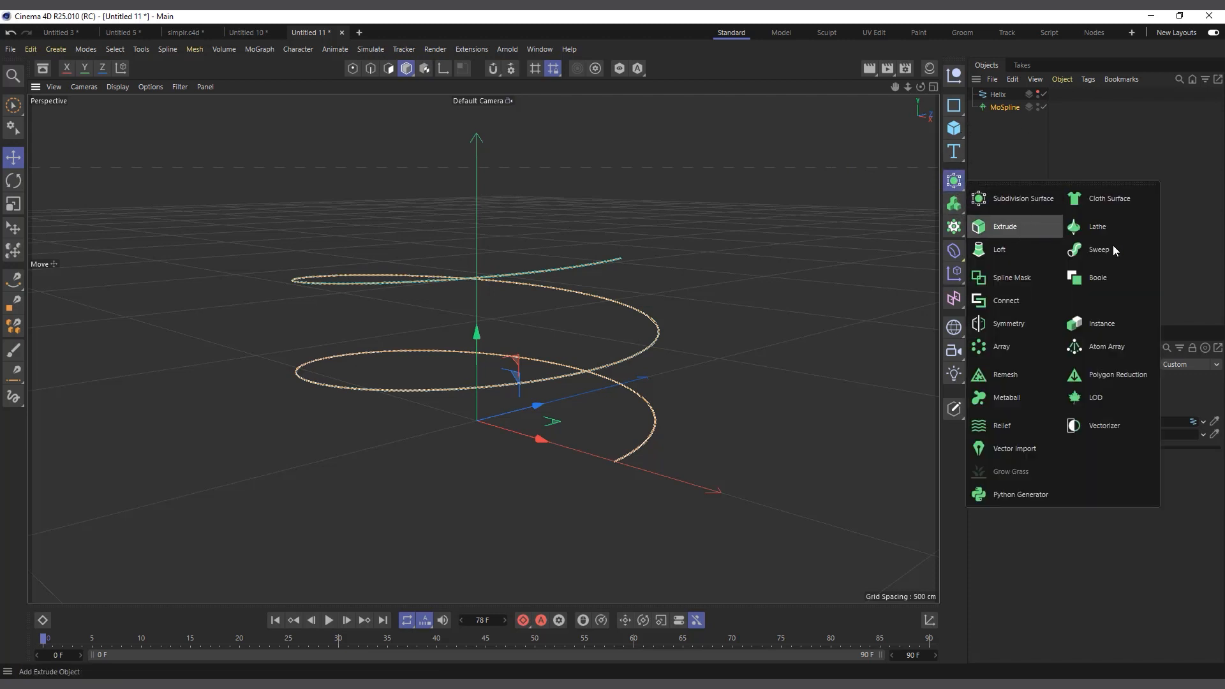
click(1122, 247)
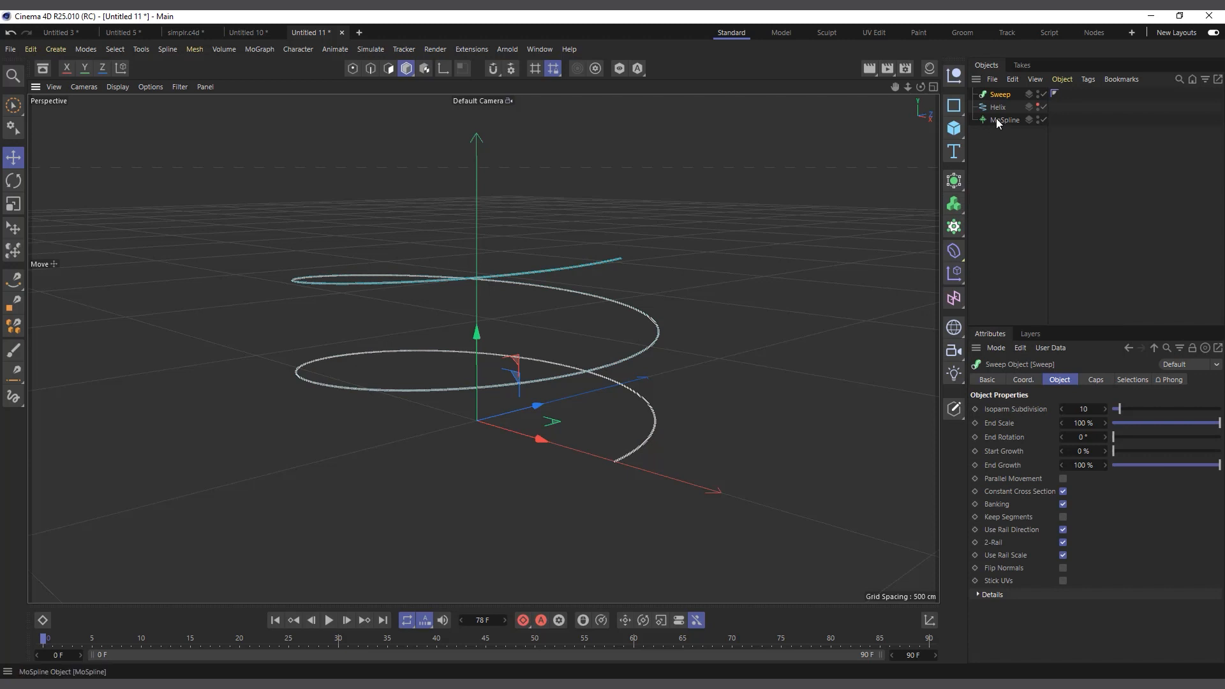
drag(999, 119, 998, 96)
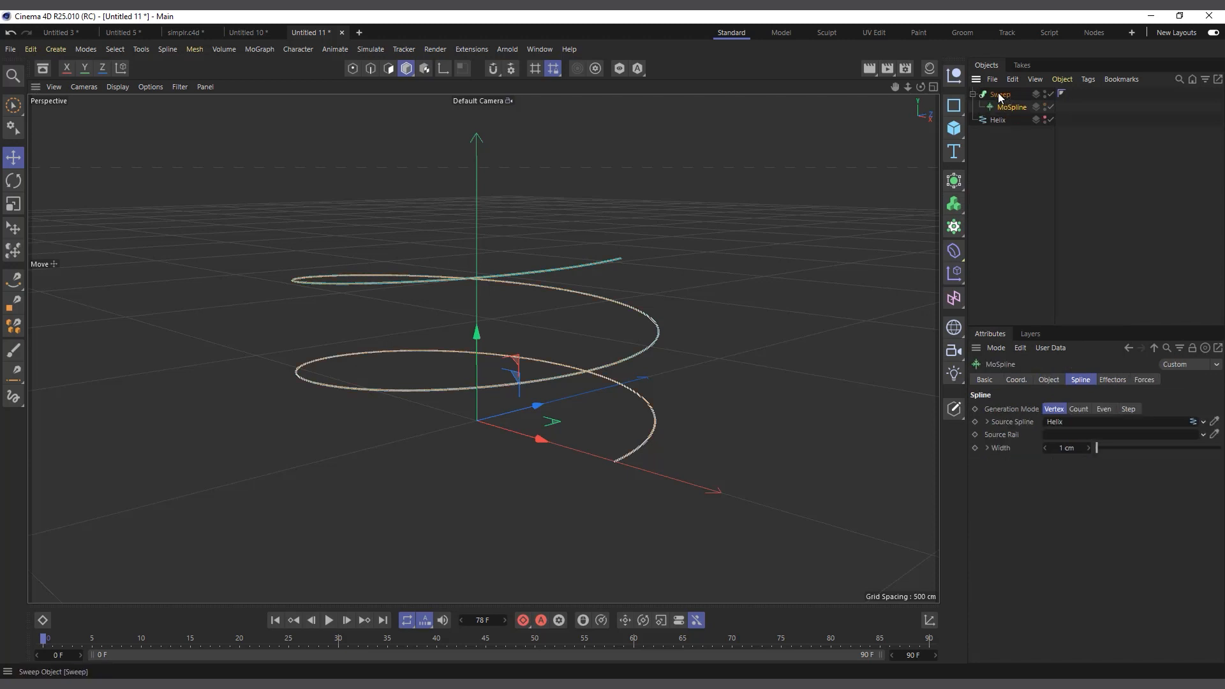
Step: Add a Circle spline and place it inside the Sweep above the MoSpline as the profile
click(1001, 95)
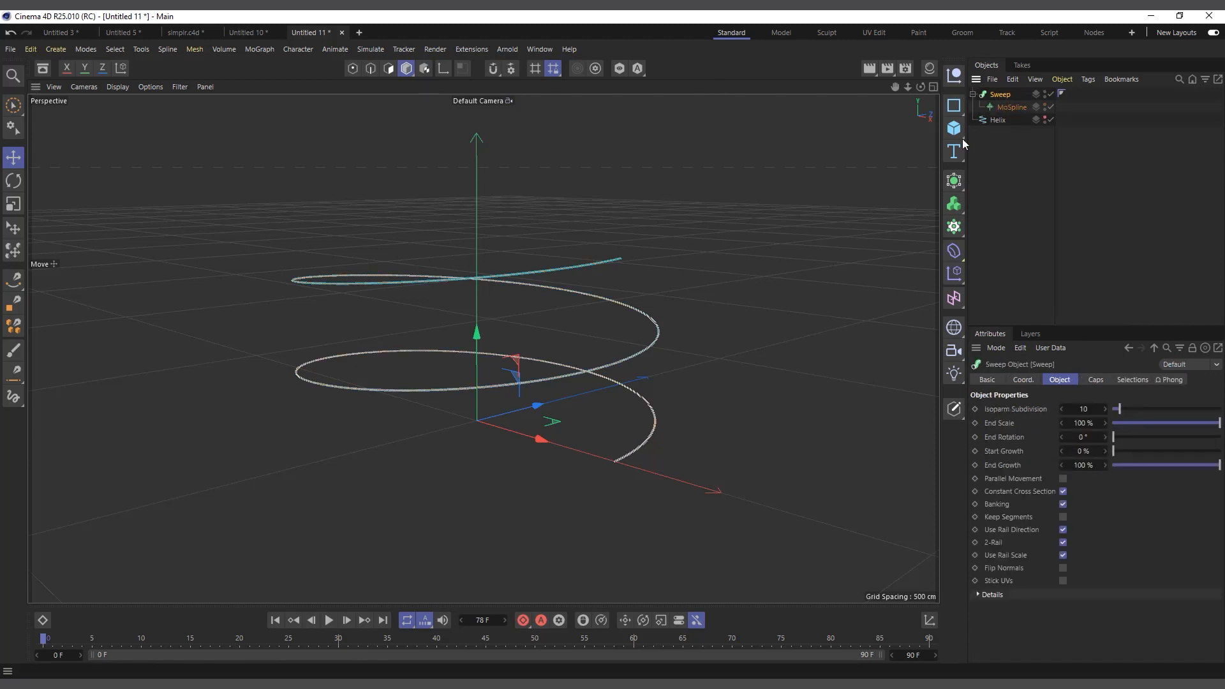
click(951, 110)
click(1050, 121)
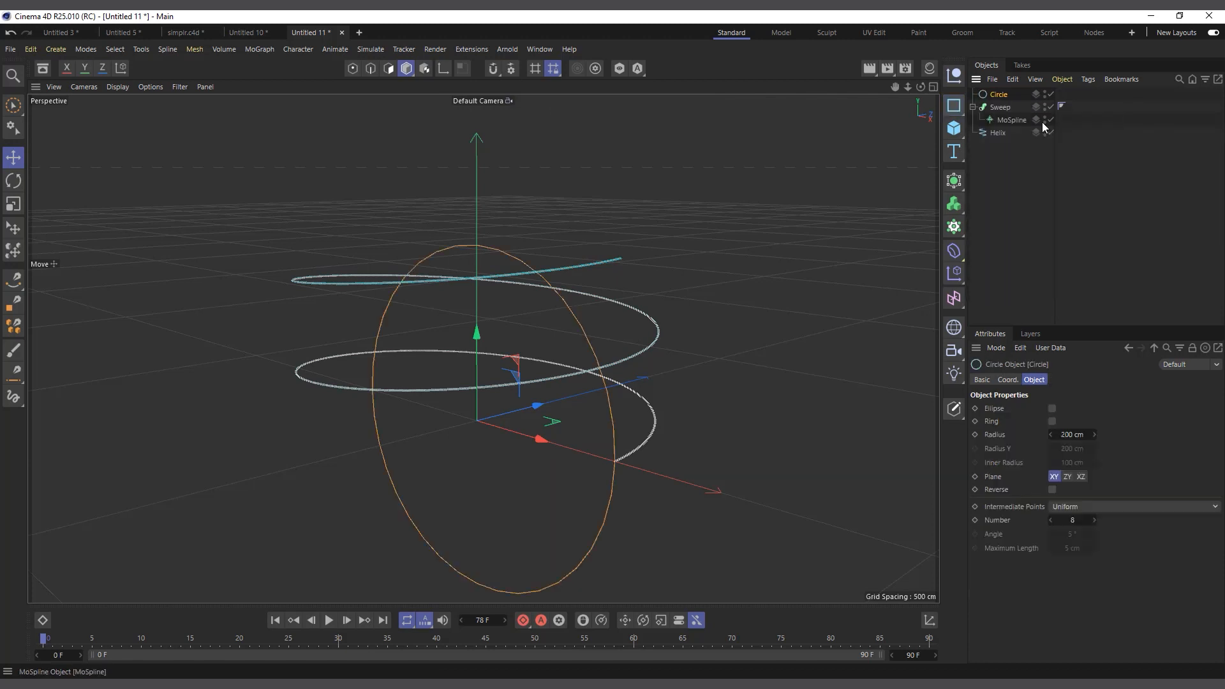
drag(1006, 99, 1004, 105)
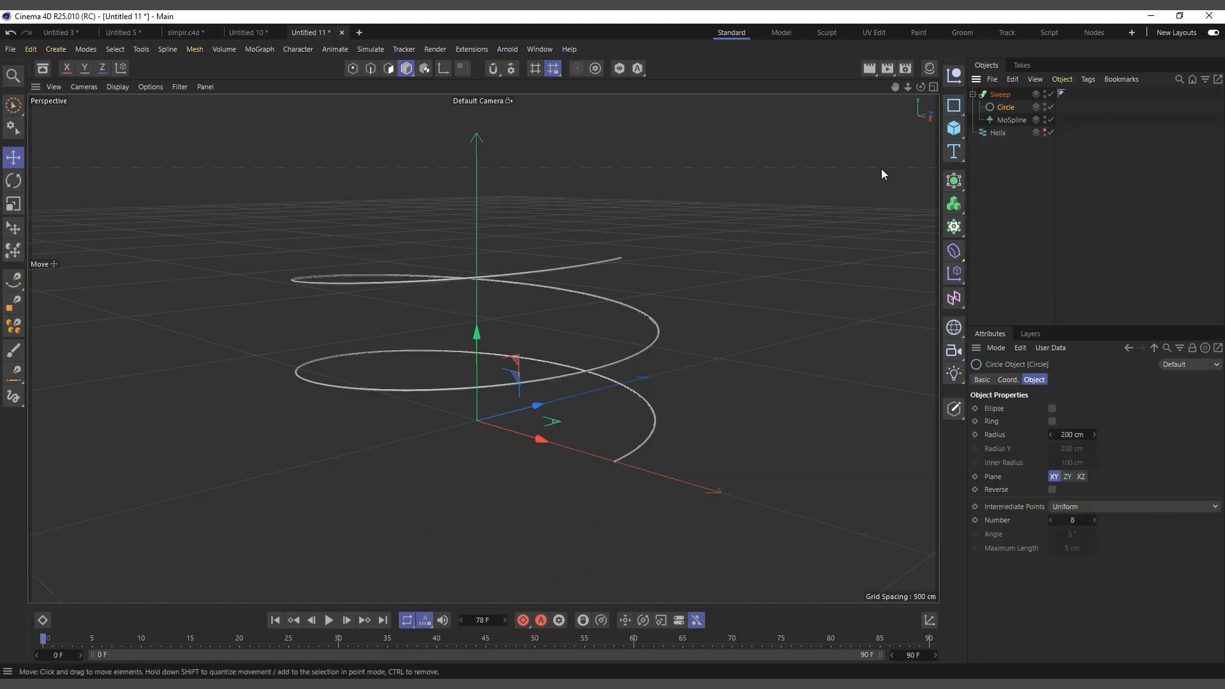
Step: Turn the Sweep off and on again to compare the raw Circle and MoSpline with the swept tube
click(1004, 117)
click(1006, 107)
click(1050, 94)
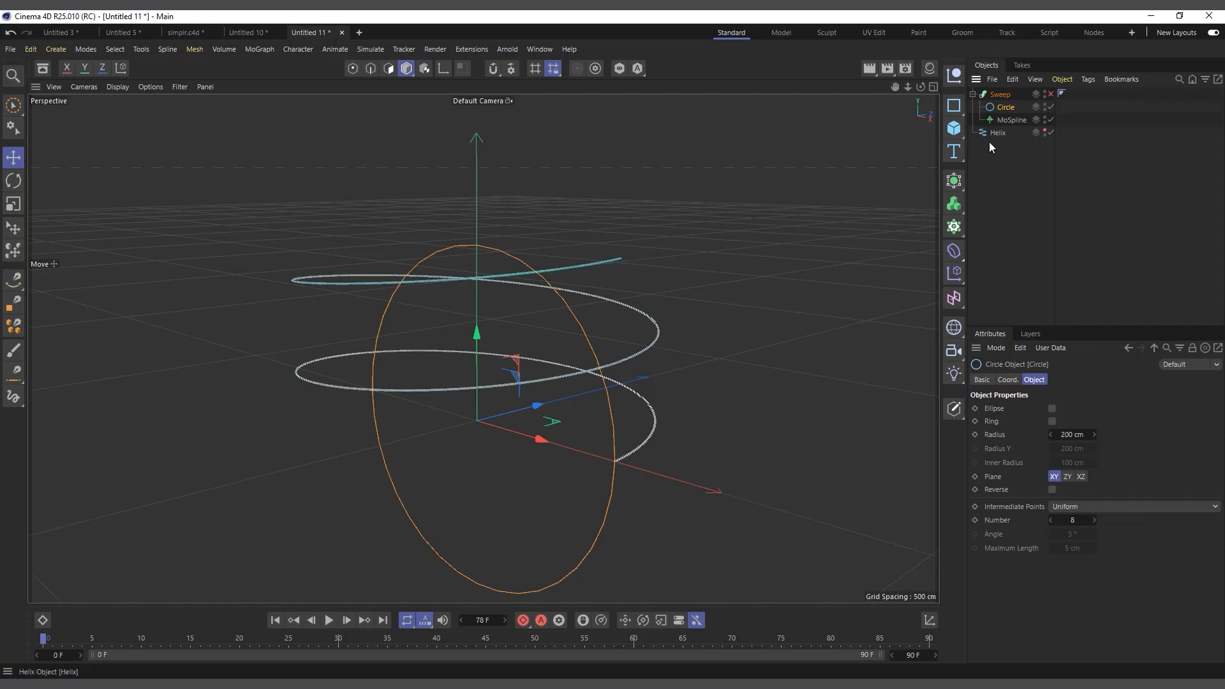
scroll(645, 259, up, 5)
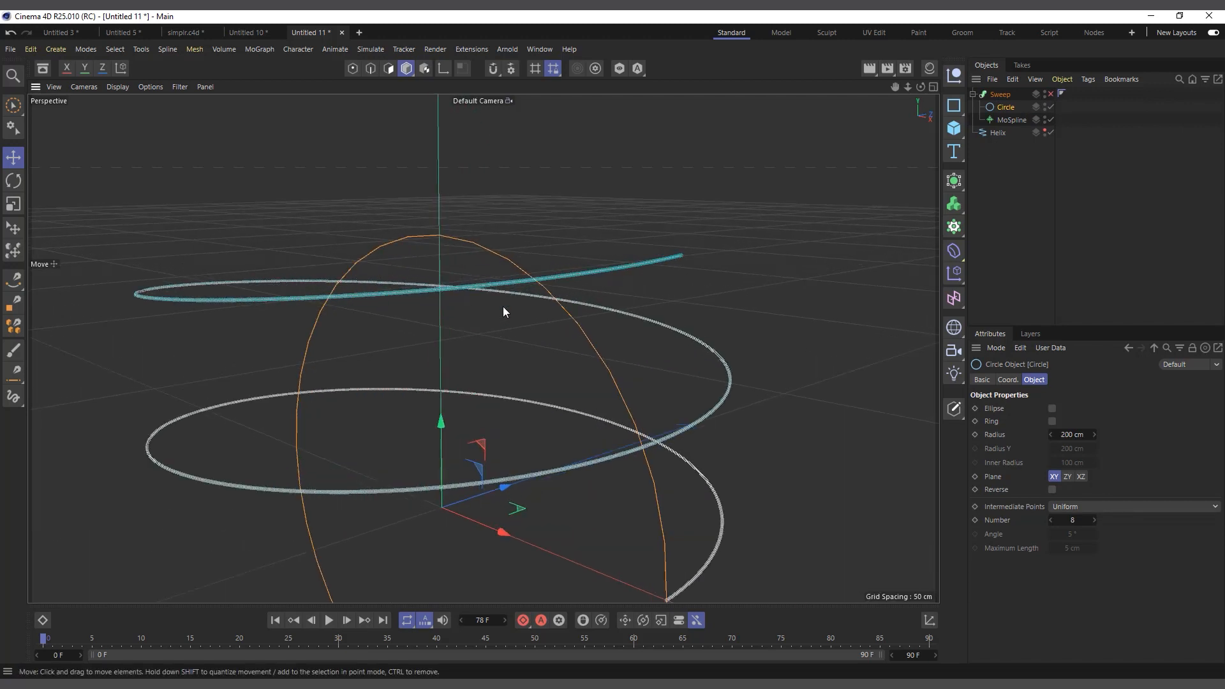
scroll(507, 297, down, 5)
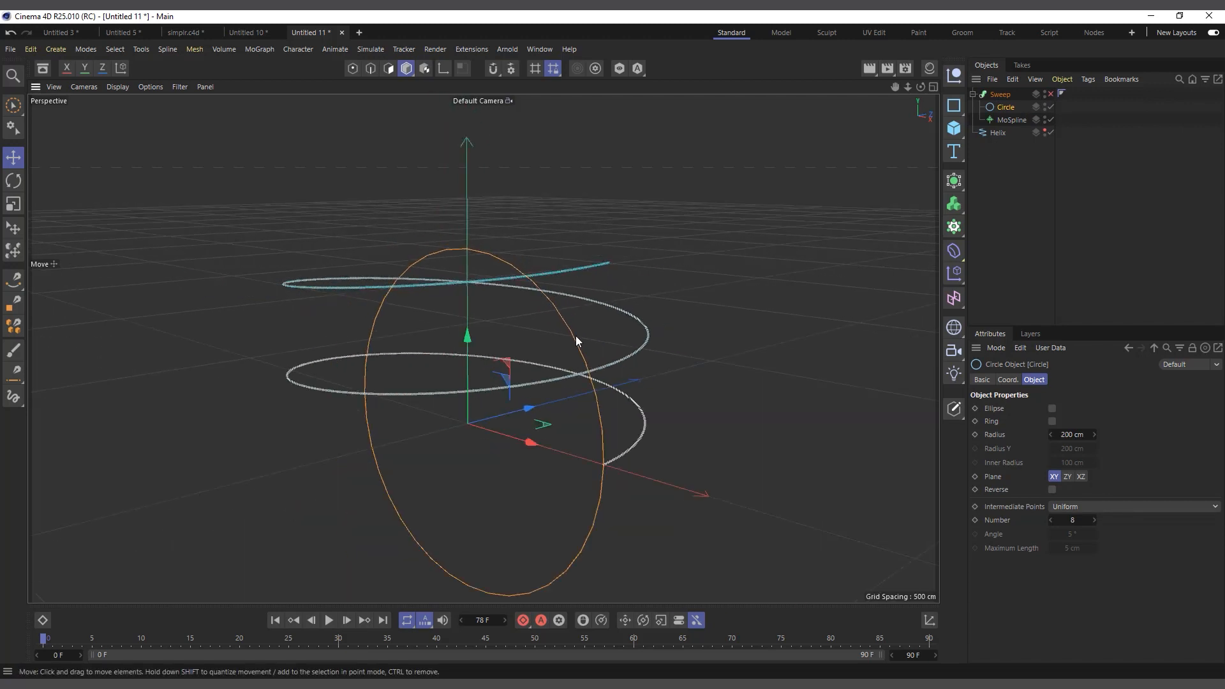
click(1047, 93)
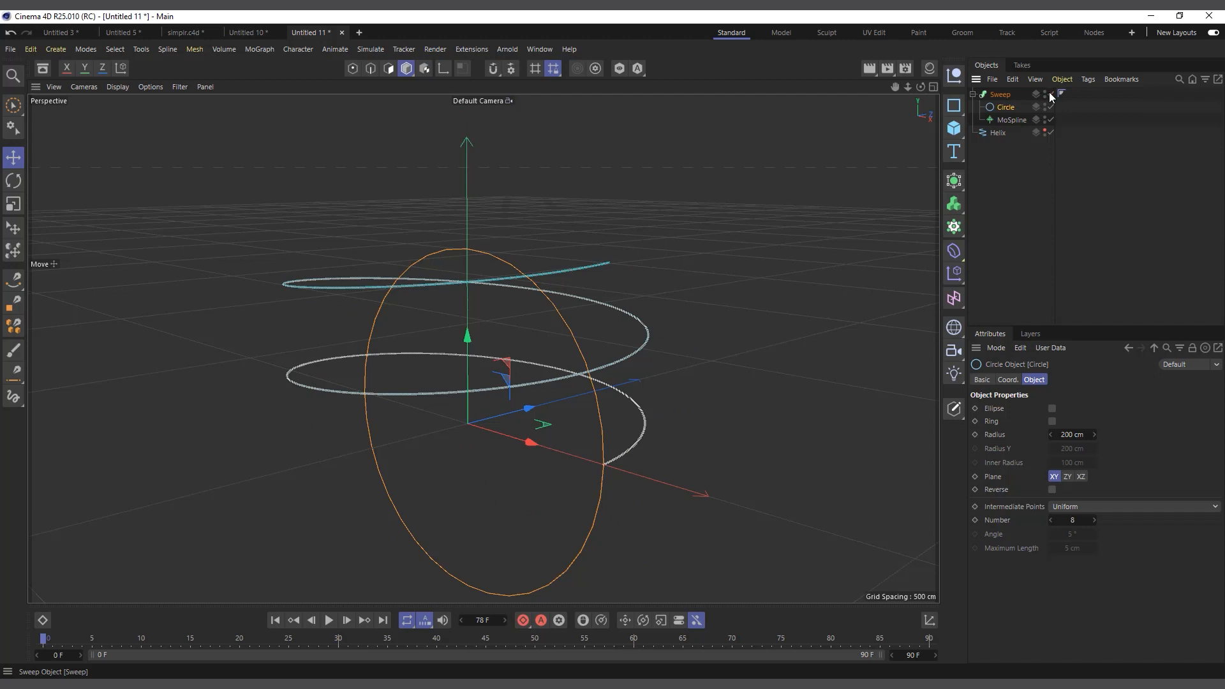
Step: Disable the Sweep and set the MoSpline's Display Mode to Dual Lines to inspect its width up close
click(1009, 120)
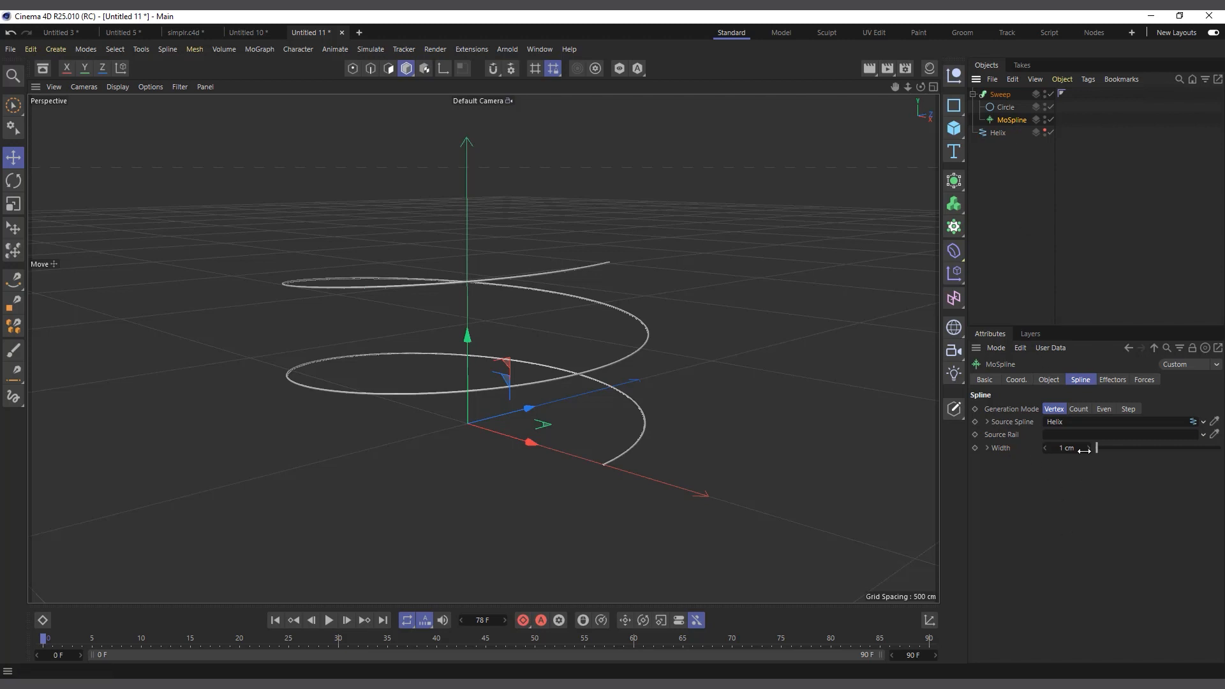
scroll(529, 378, up, 3)
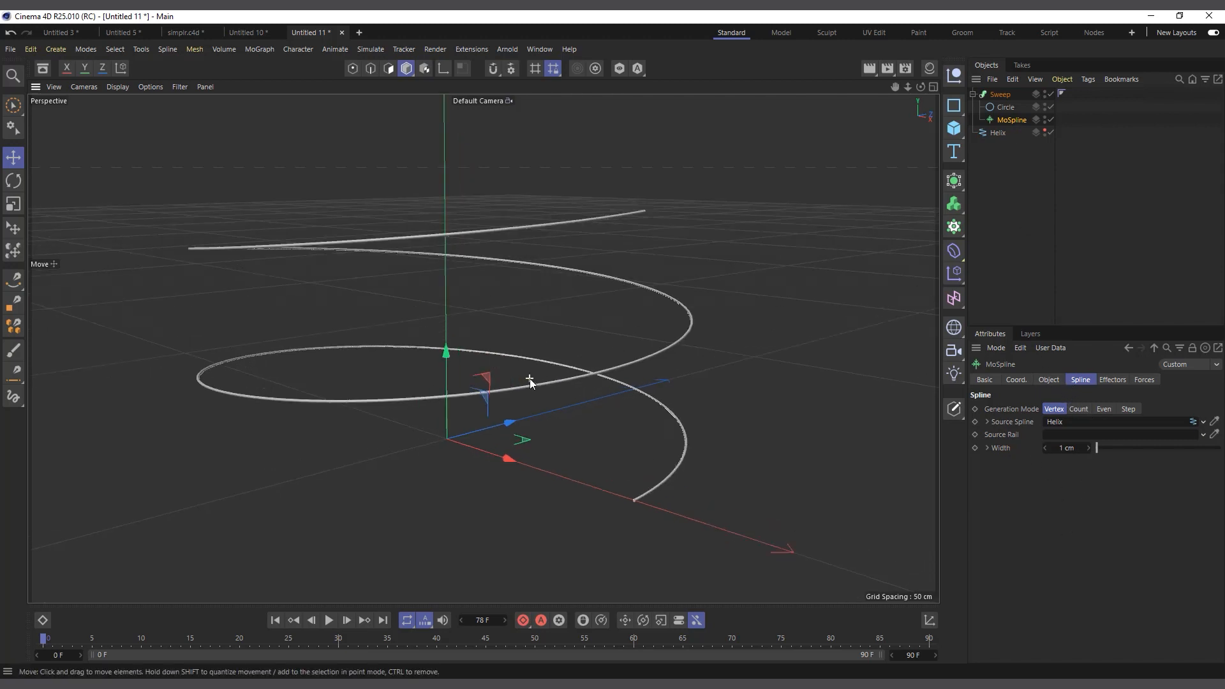
scroll(573, 289, up, 3)
scroll(574, 290, up, 2)
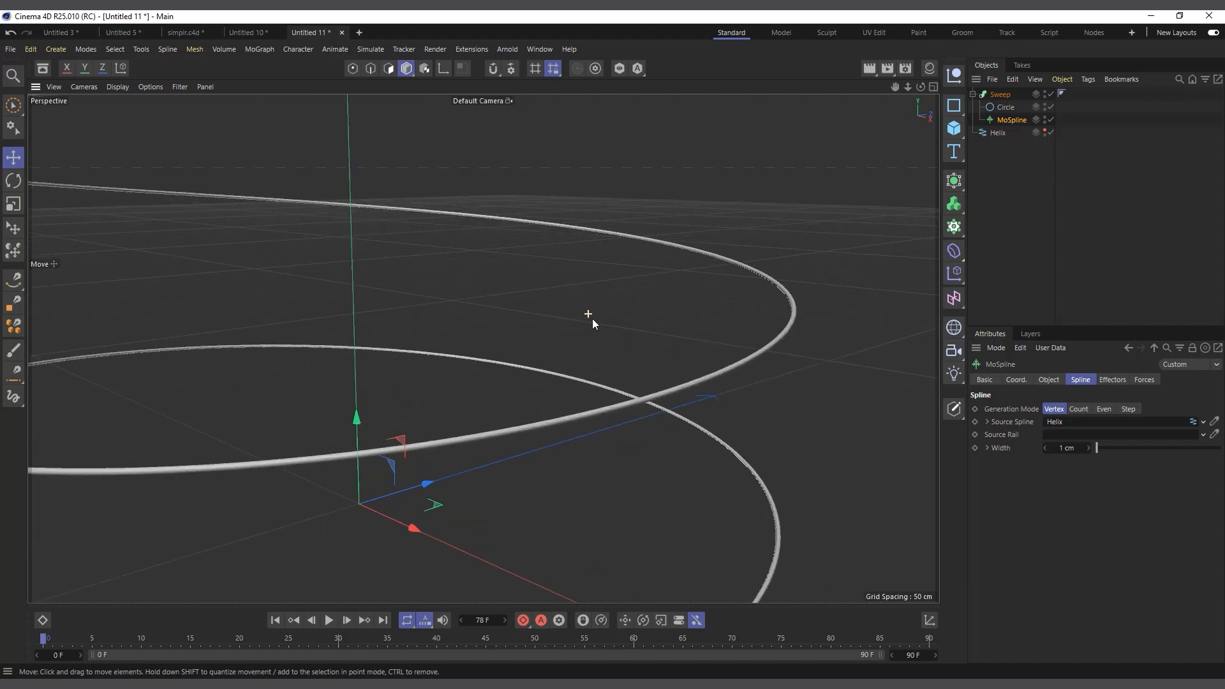
click(1050, 94)
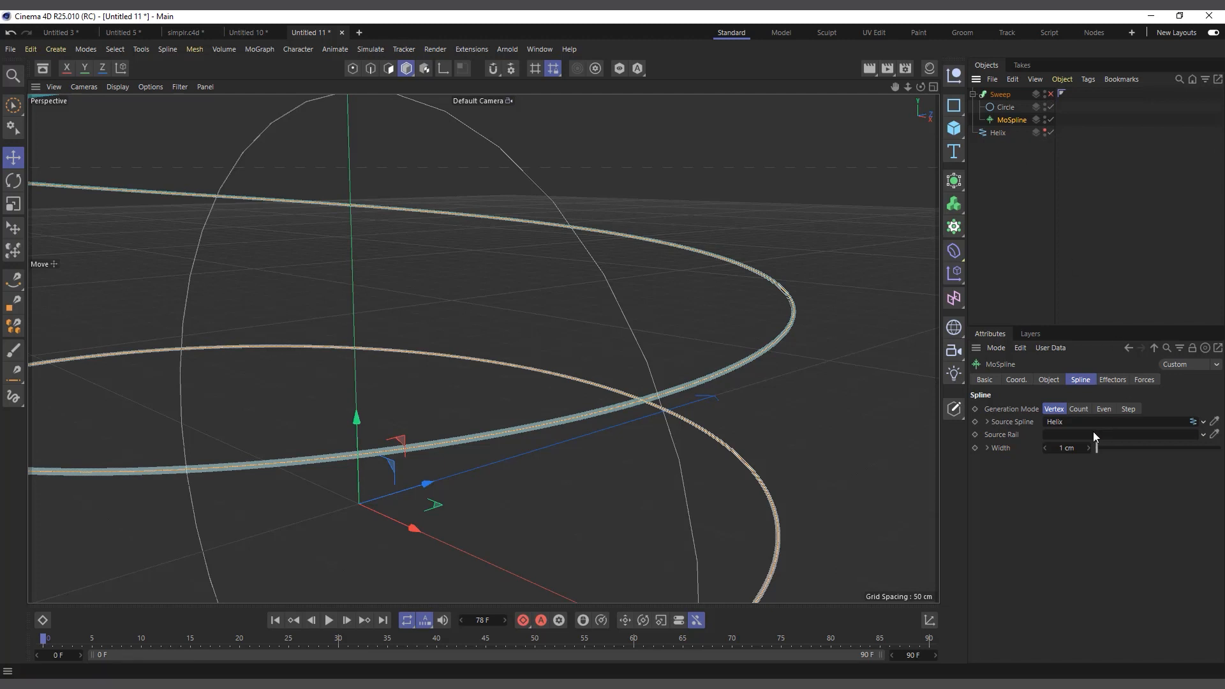
click(1048, 379)
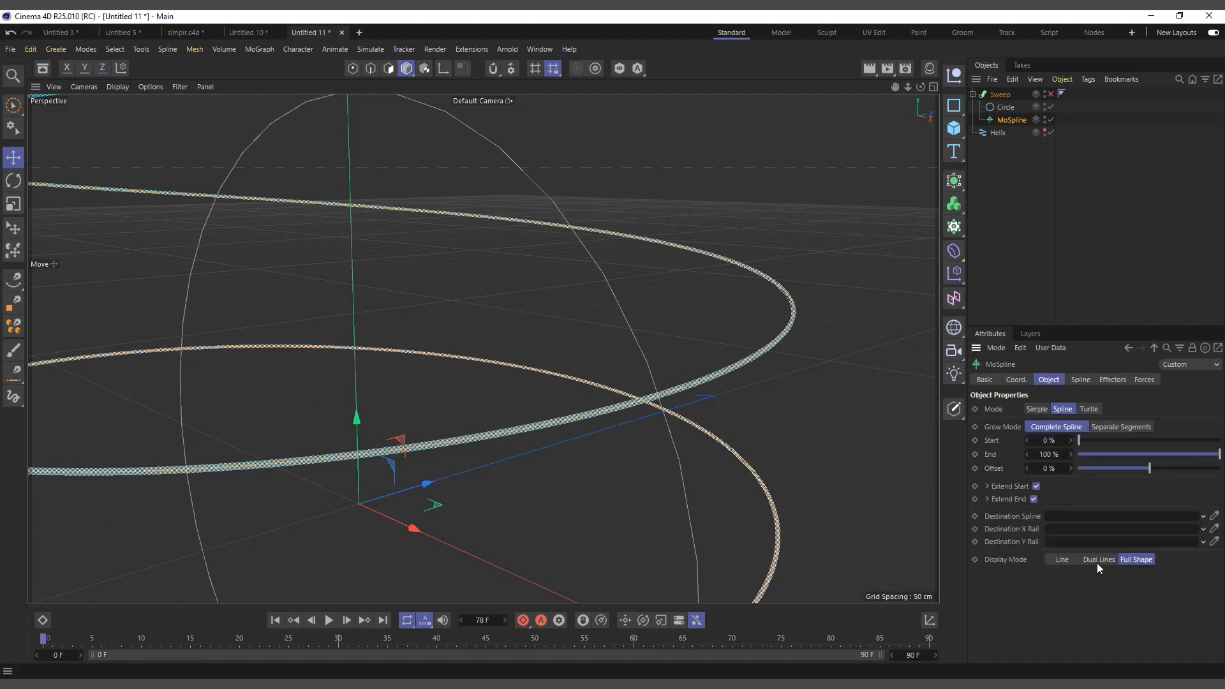
click(1099, 560)
scroll(725, 398, up, 3)
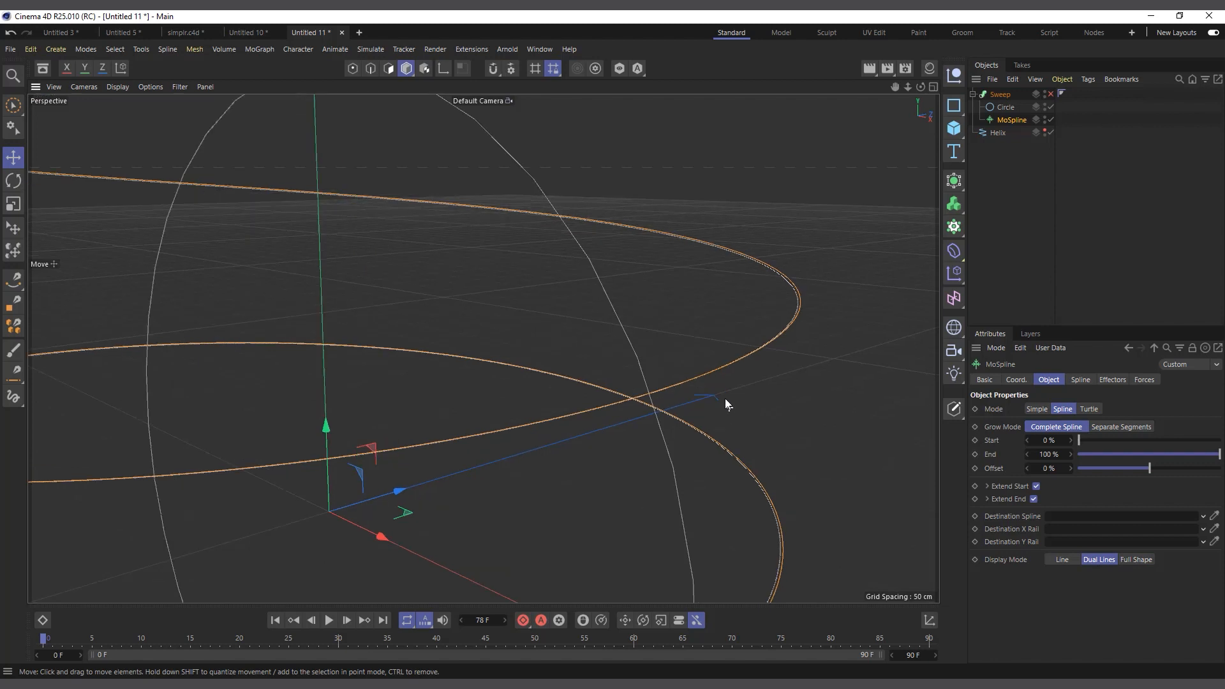
scroll(810, 276, up, 5)
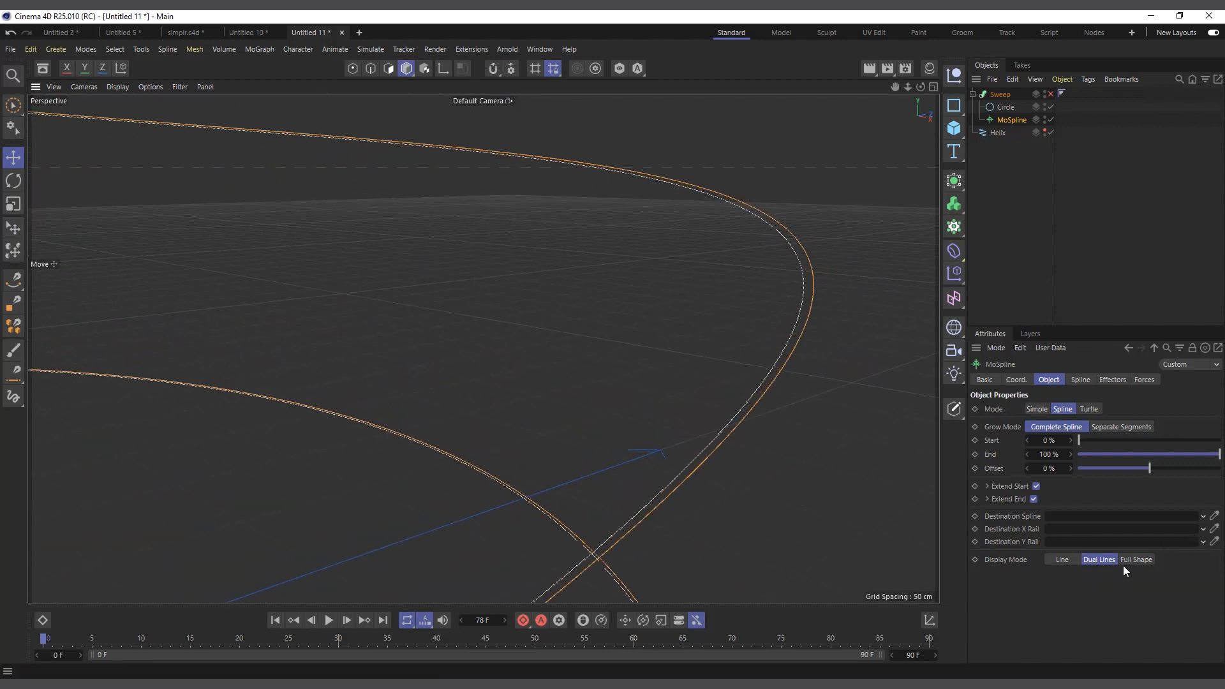
Step: Widen the MoSpline by setting its Width to 24 cm
click(1083, 379)
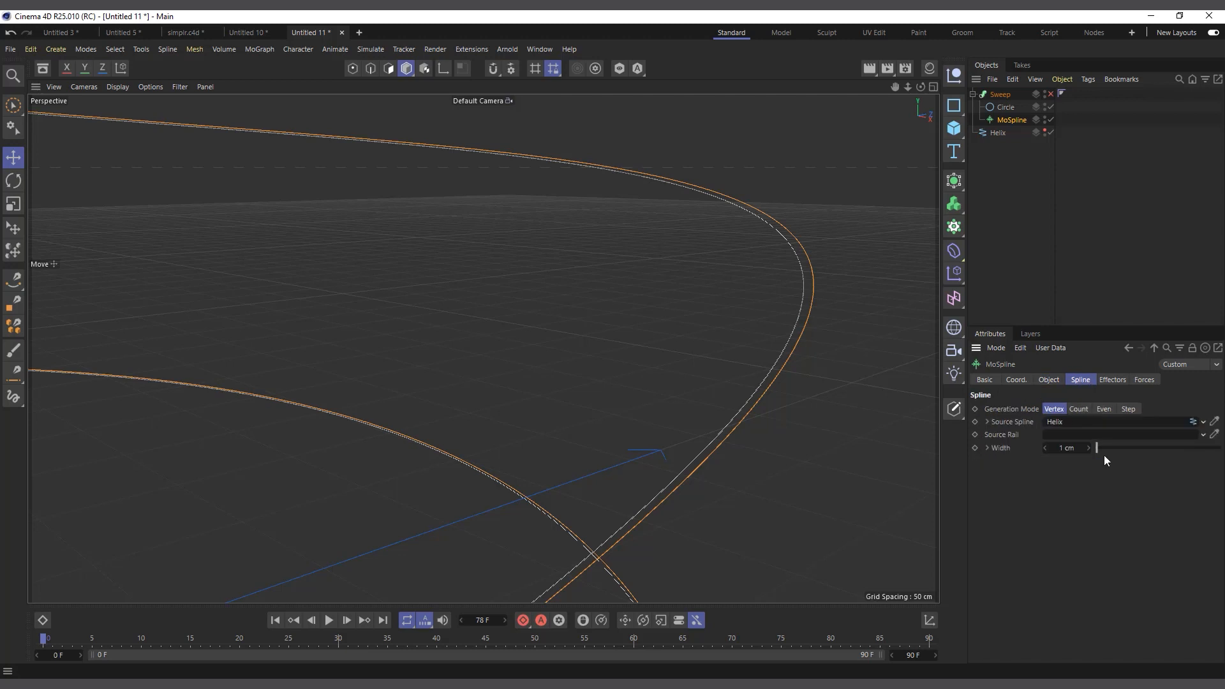
drag(1100, 449, 1124, 447)
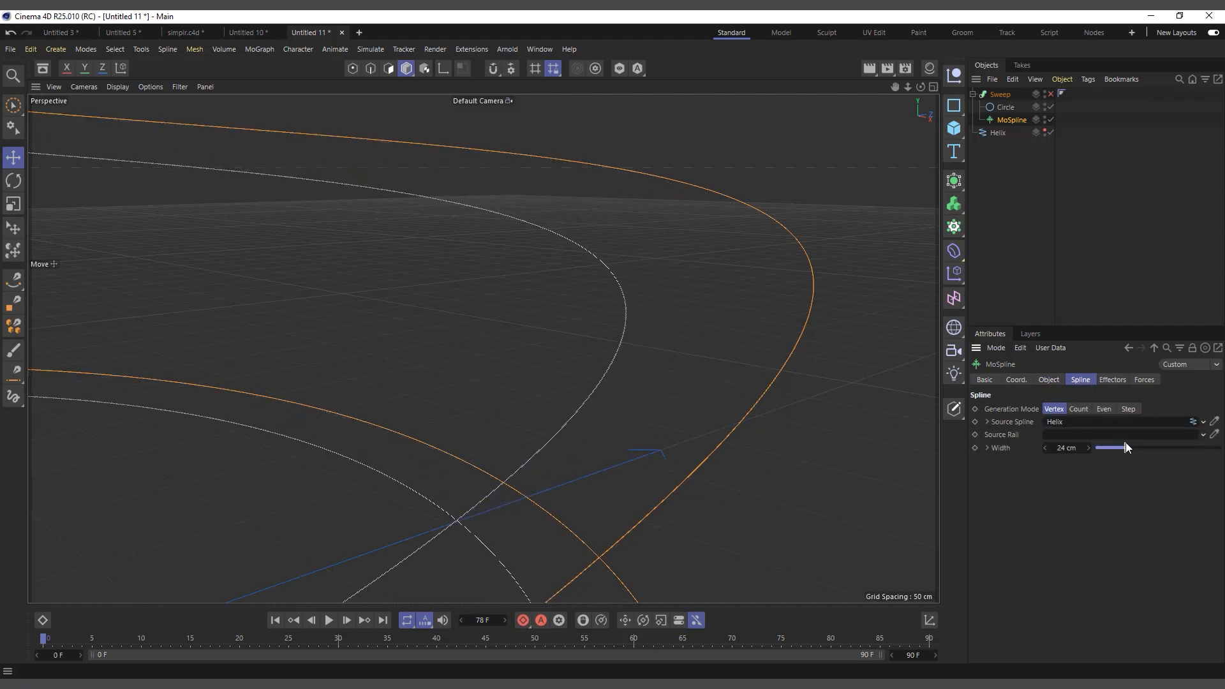
scroll(681, 345, down, 5)
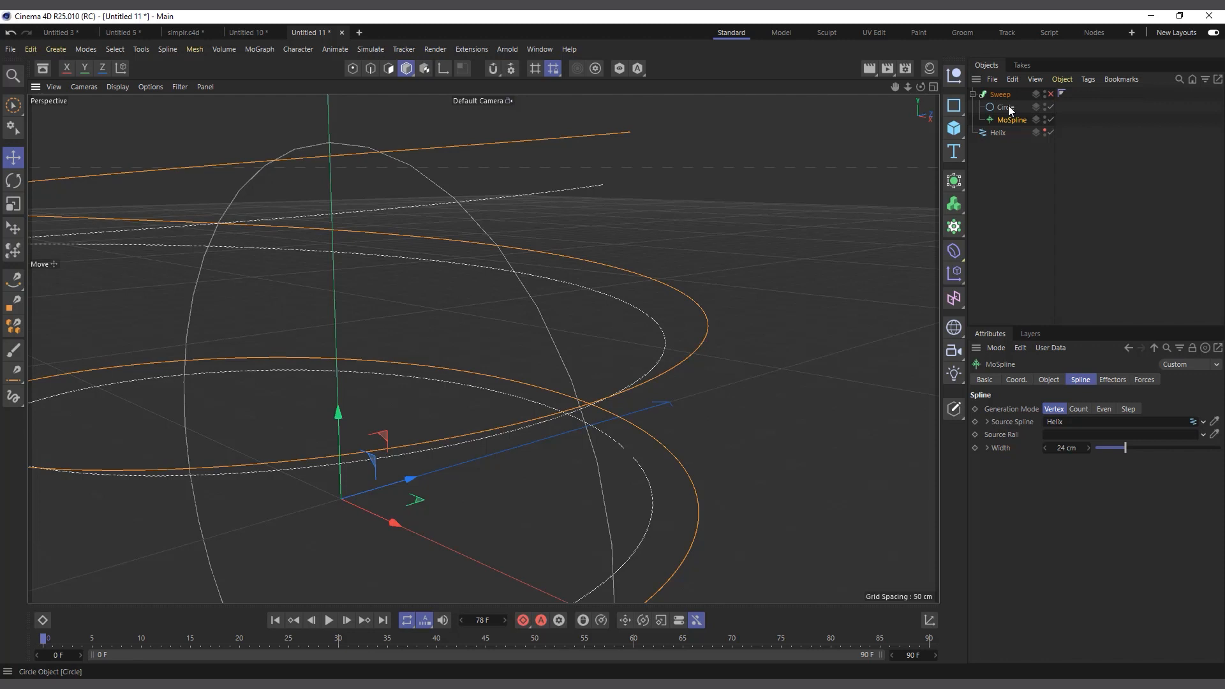
Step: Re-enable the Sweep and set the MoSpline's Width to 10 cm to slim the tube
click(1051, 94)
scroll(642, 345, down, 2)
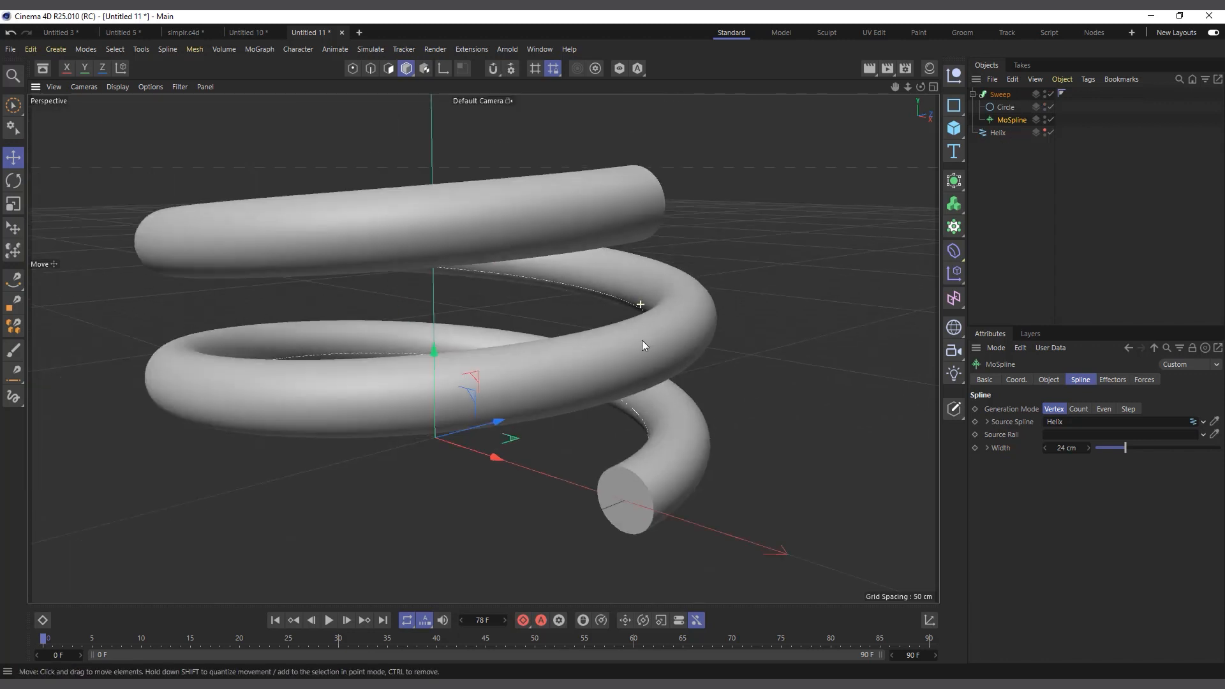
scroll(642, 345, down, 2)
mouse_move(1113, 450)
mouse_down()
mouse_move(1137, 447)
mouse_move(1107, 450)
mouse_up()
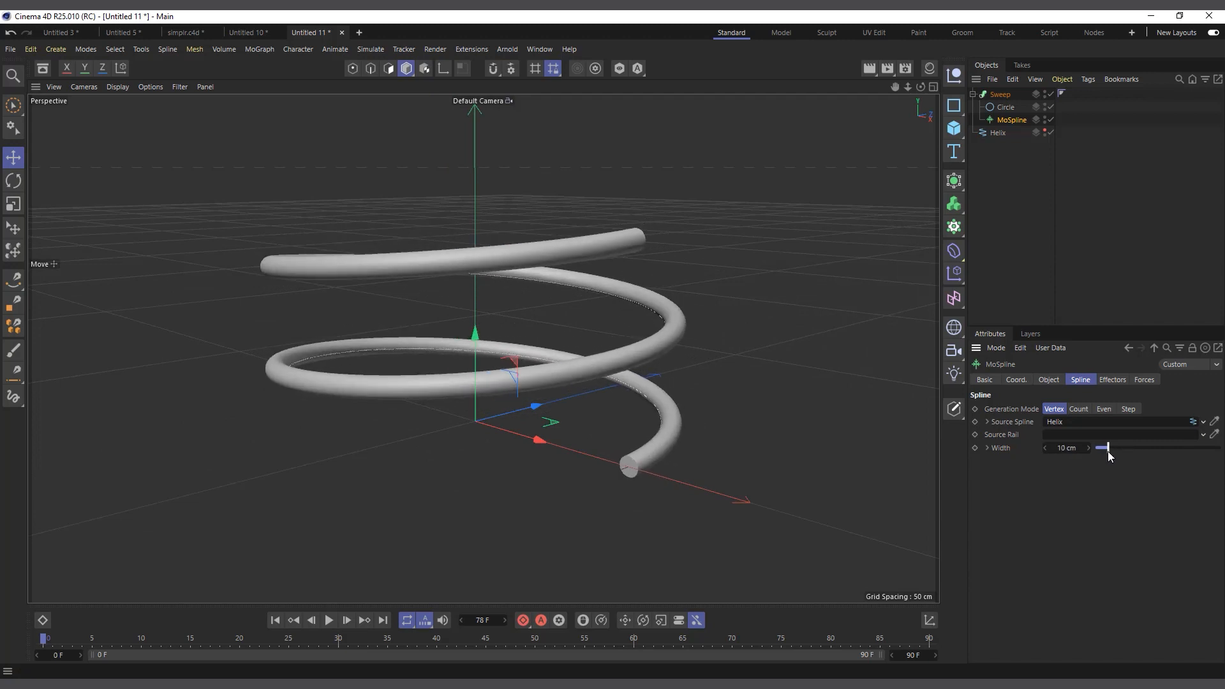
Step: Try the MoSpline's Width at 12 cm, and slim the swept tube by setting it to 2 cm
click(1048, 379)
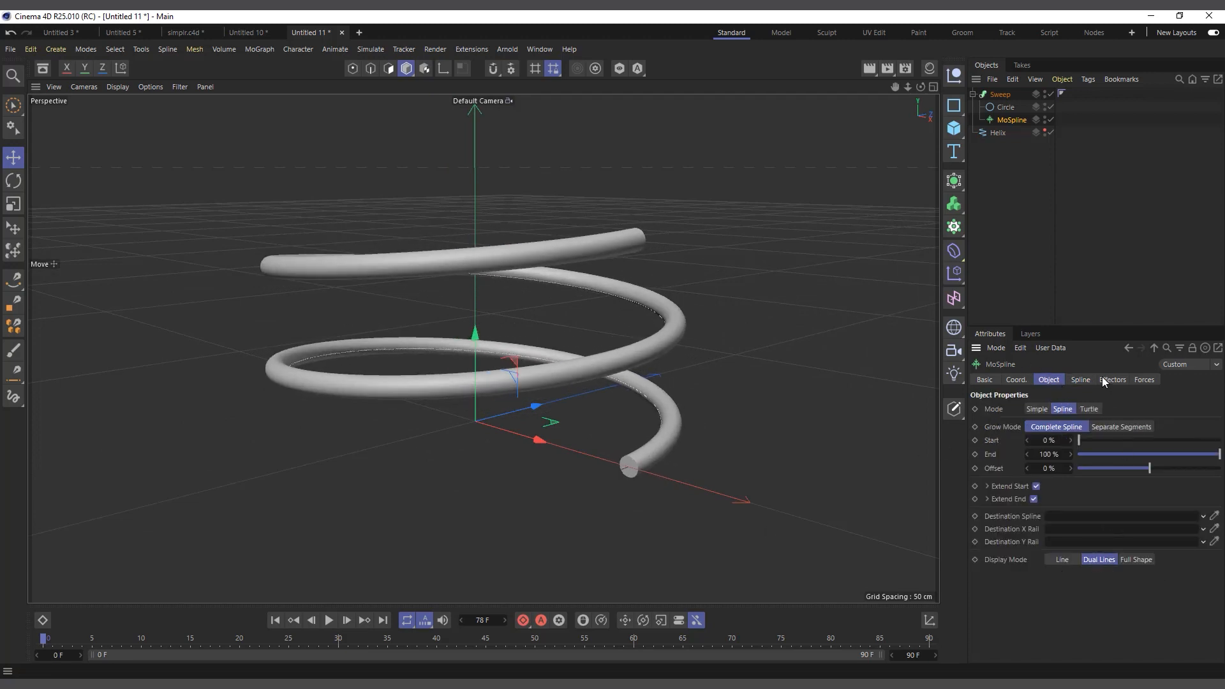
click(1080, 380)
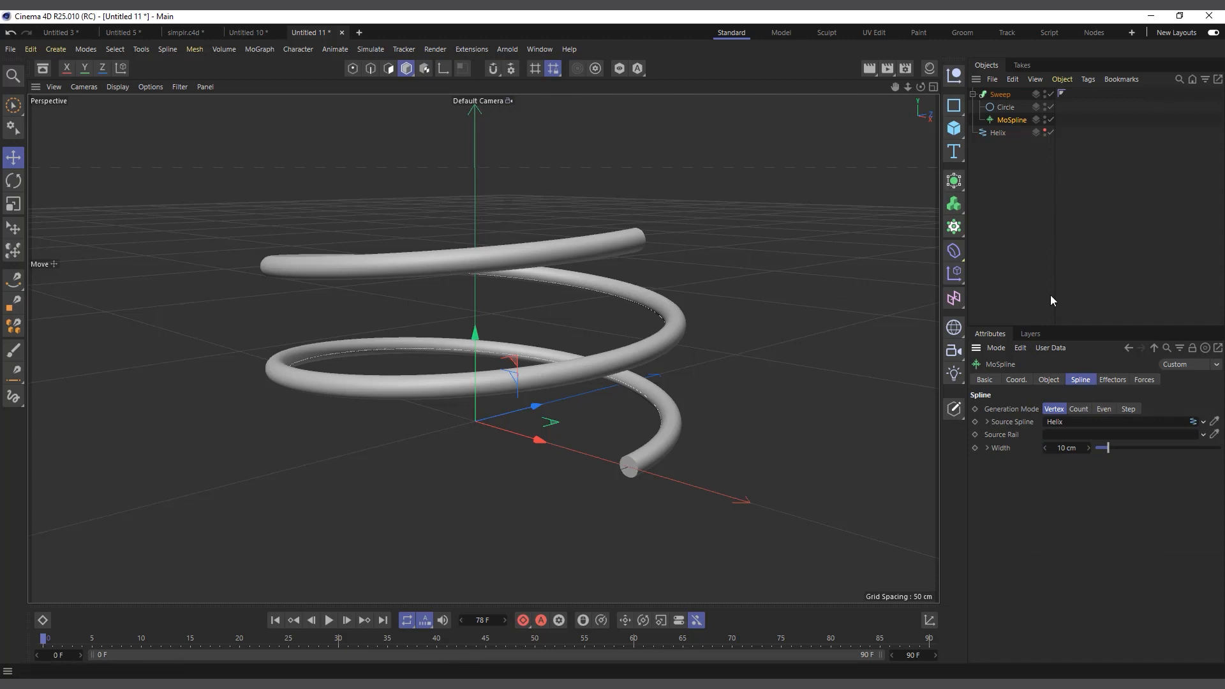
scroll(568, 216, up, 2)
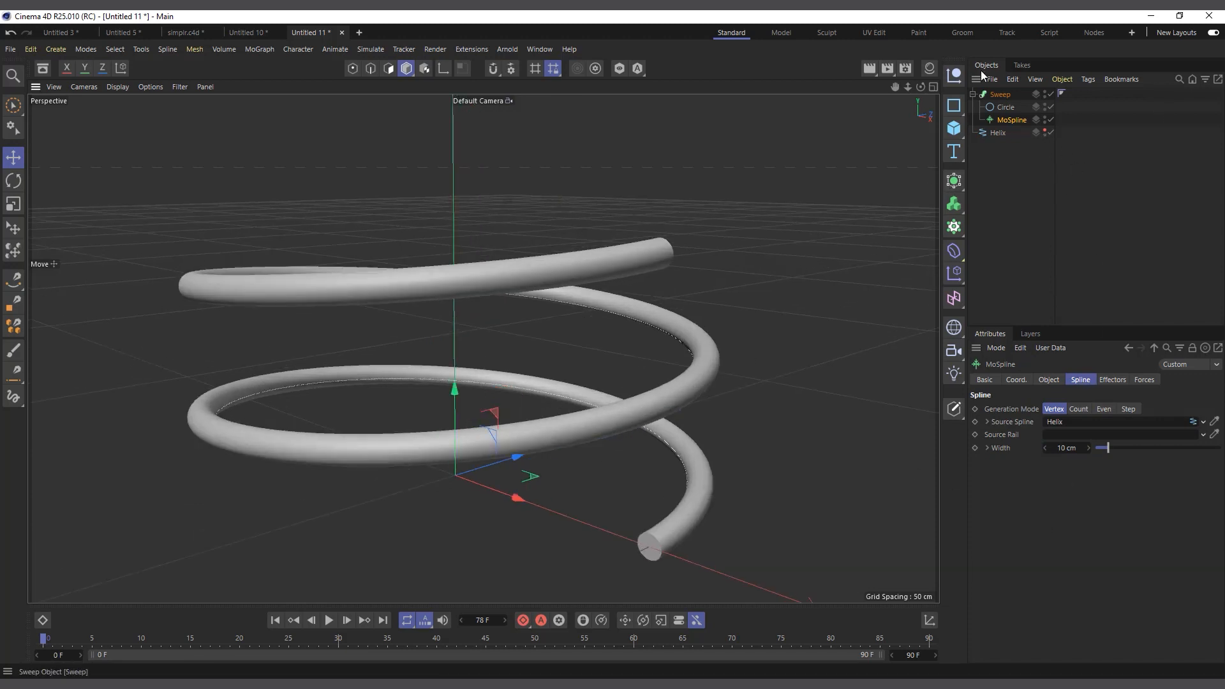
mouse_move(1104, 453)
mouse_down()
mouse_move(1119, 449)
mouse_move(1108, 453)
mouse_up()
drag(1109, 454, 1111, 455)
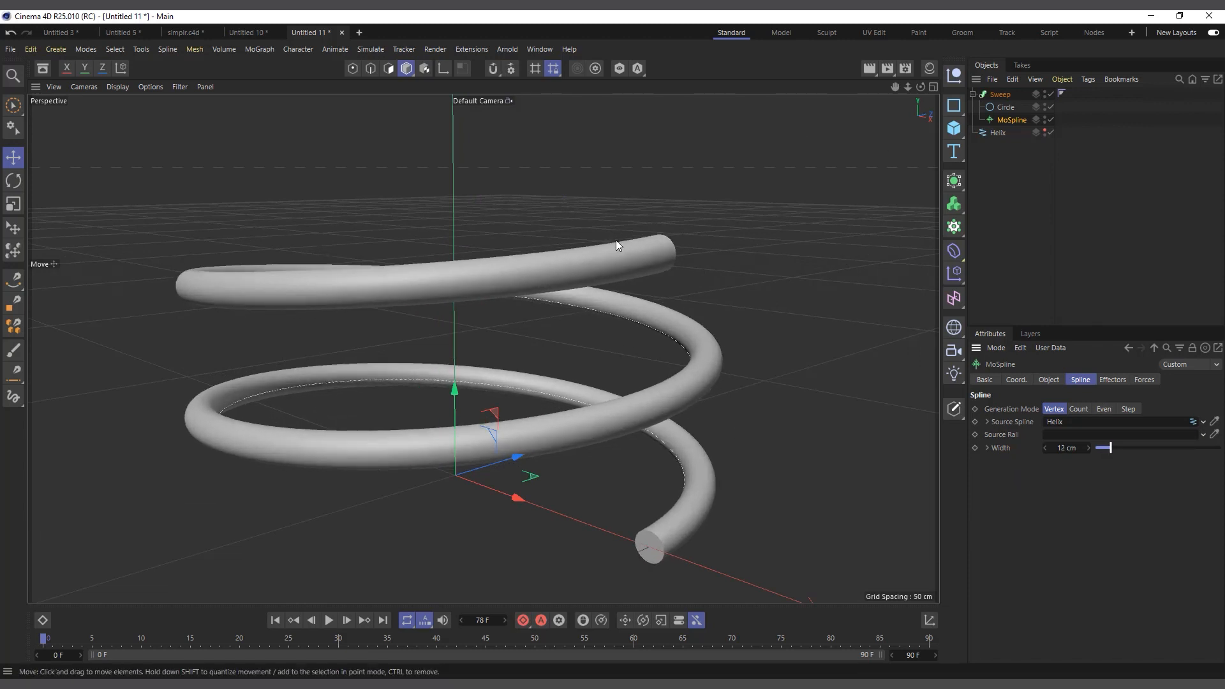
scroll(615, 240, up, 1)
scroll(690, 286, down, 1)
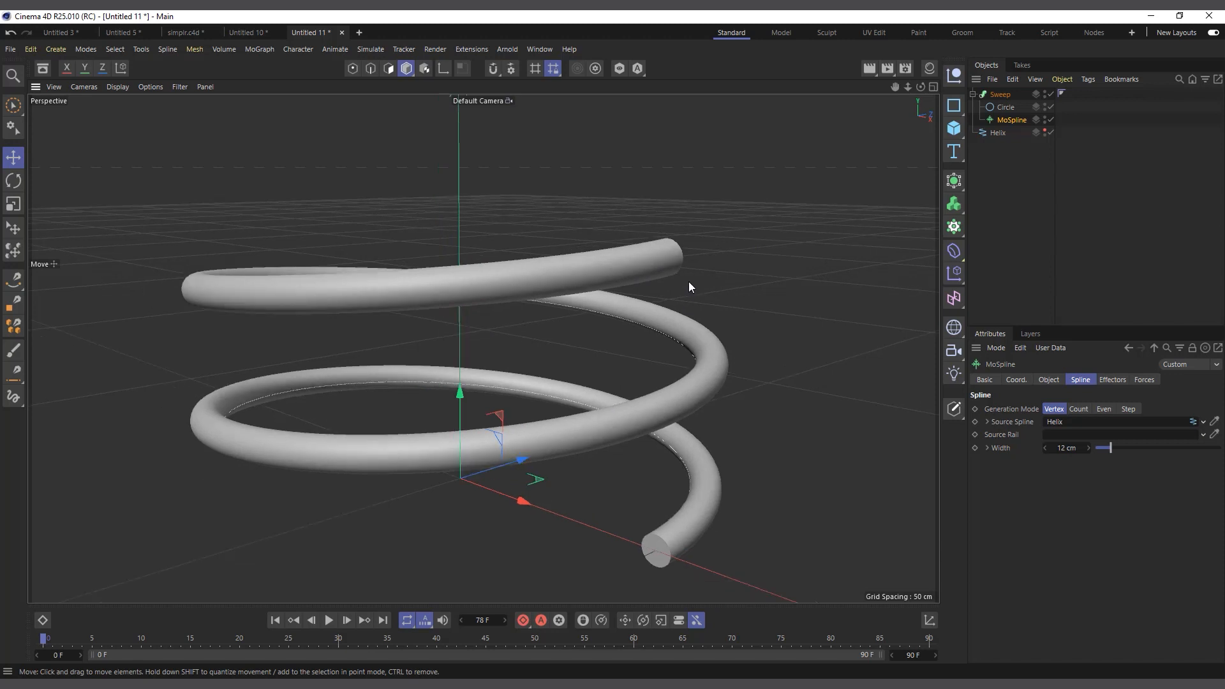
drag(1117, 447, 1098, 452)
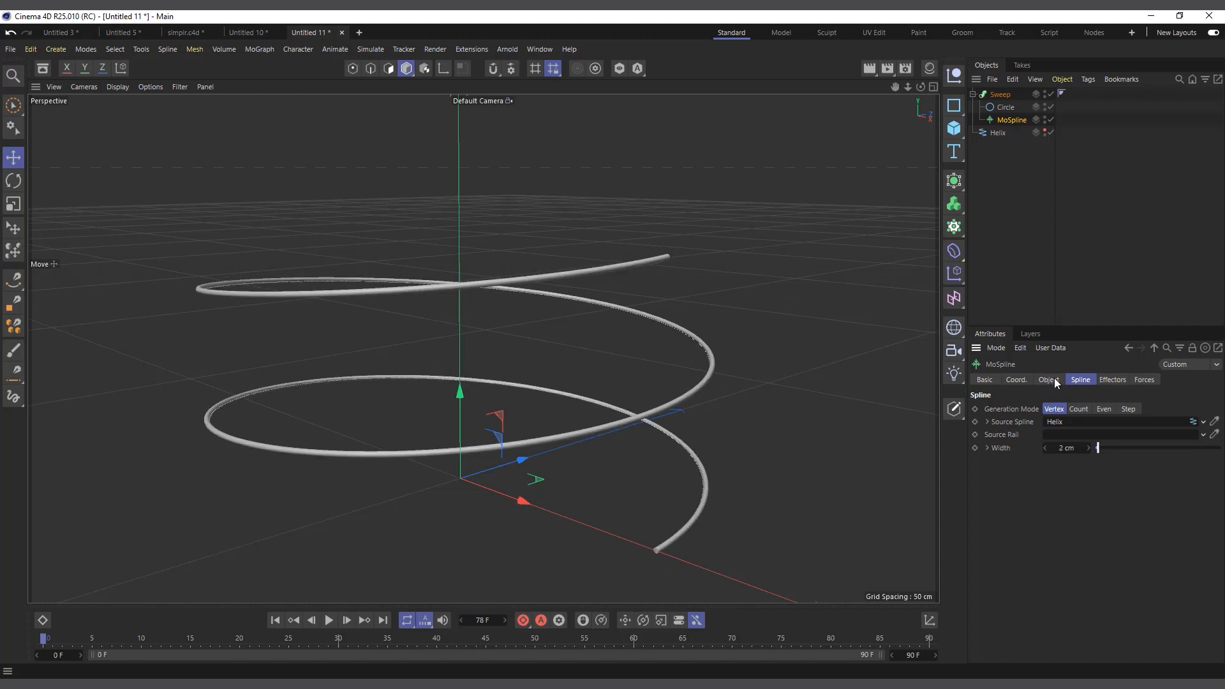
Step: Try the MoSpline's Start, End and Offset, moving Offset to about -19.6 % and resetting it to 0 %
click(1049, 379)
drag(1089, 442, 1044, 438)
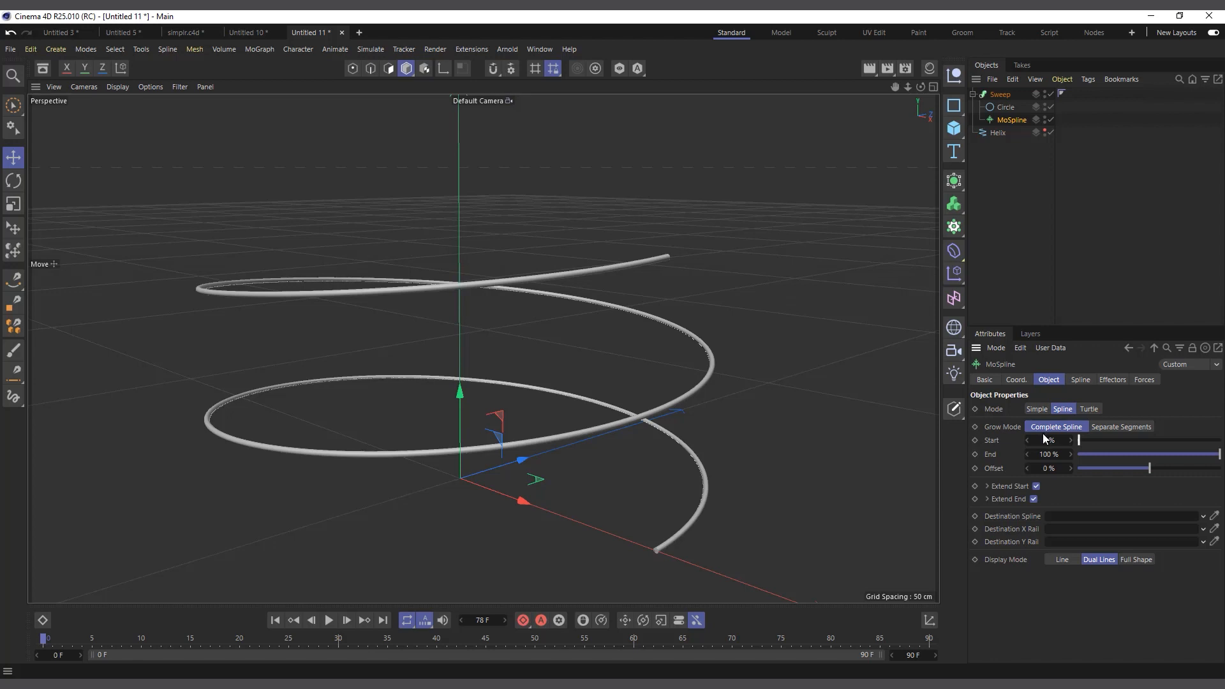
mouse_move(1218, 454)
mouse_down()
mouse_move(1156, 453)
mouse_move(1219, 453)
mouse_up()
mouse_move(1151, 472)
mouse_down()
mouse_move(1199, 469)
mouse_move(1134, 469)
mouse_up()
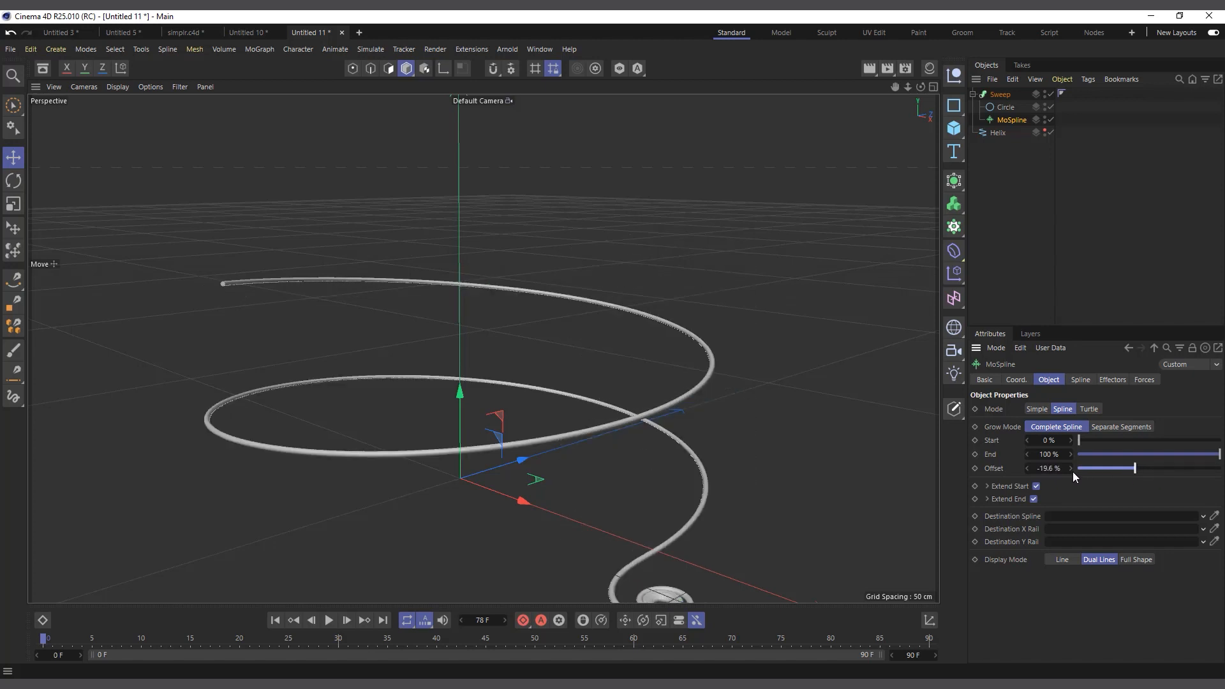
right_click(1070, 468)
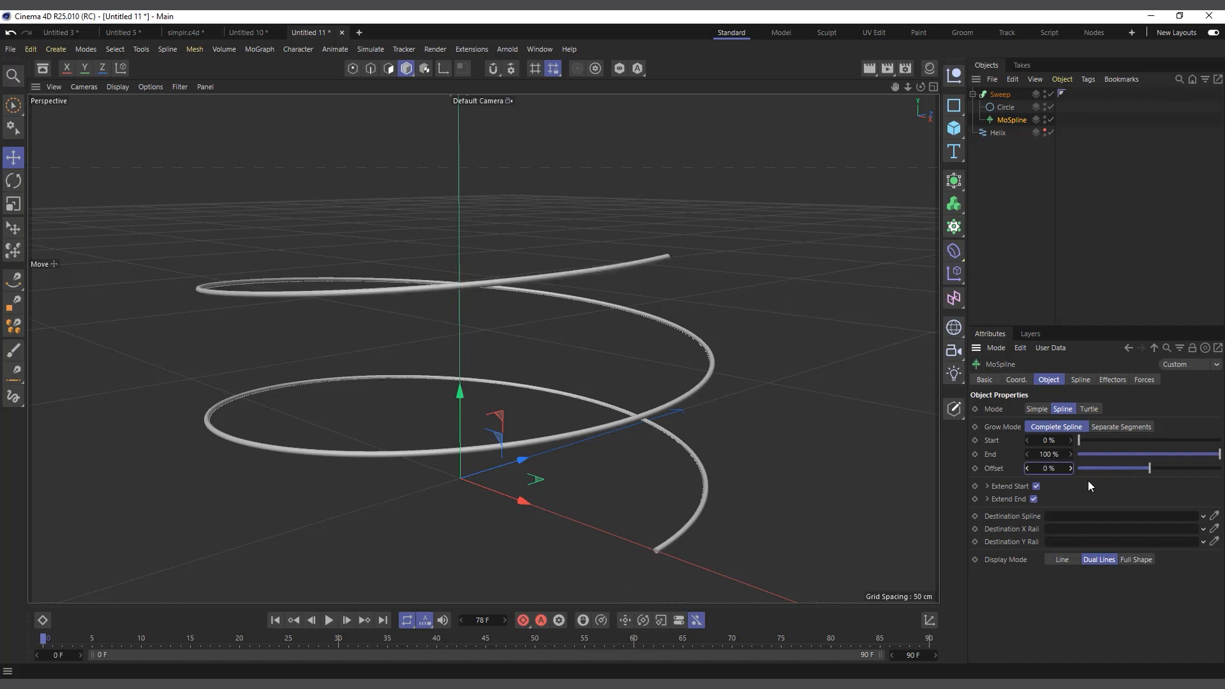
Step: Disable Extend Start and Extend End on the MoSpline and set its Offset to about 17.8 %
click(1035, 487)
click(1033, 498)
drag(1150, 468, 1082, 471)
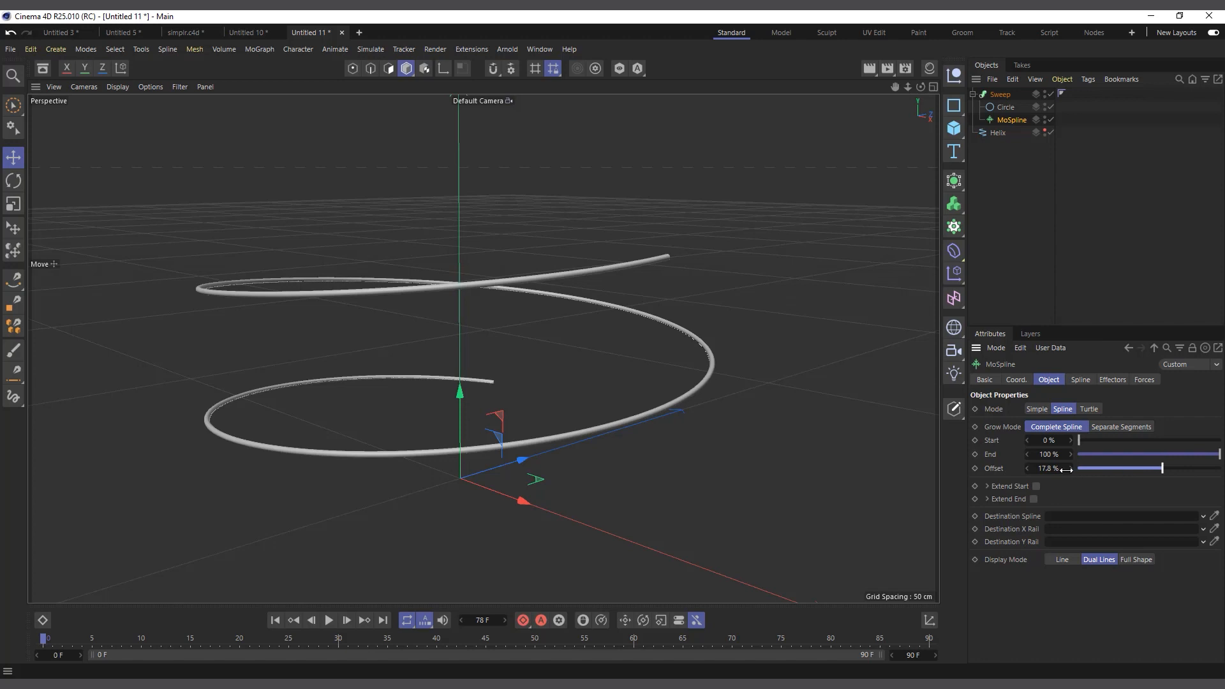
Step: Switch the MoSpline to Turtle mode and examine the default branching plant with its Premise and Rules
click(1096, 412)
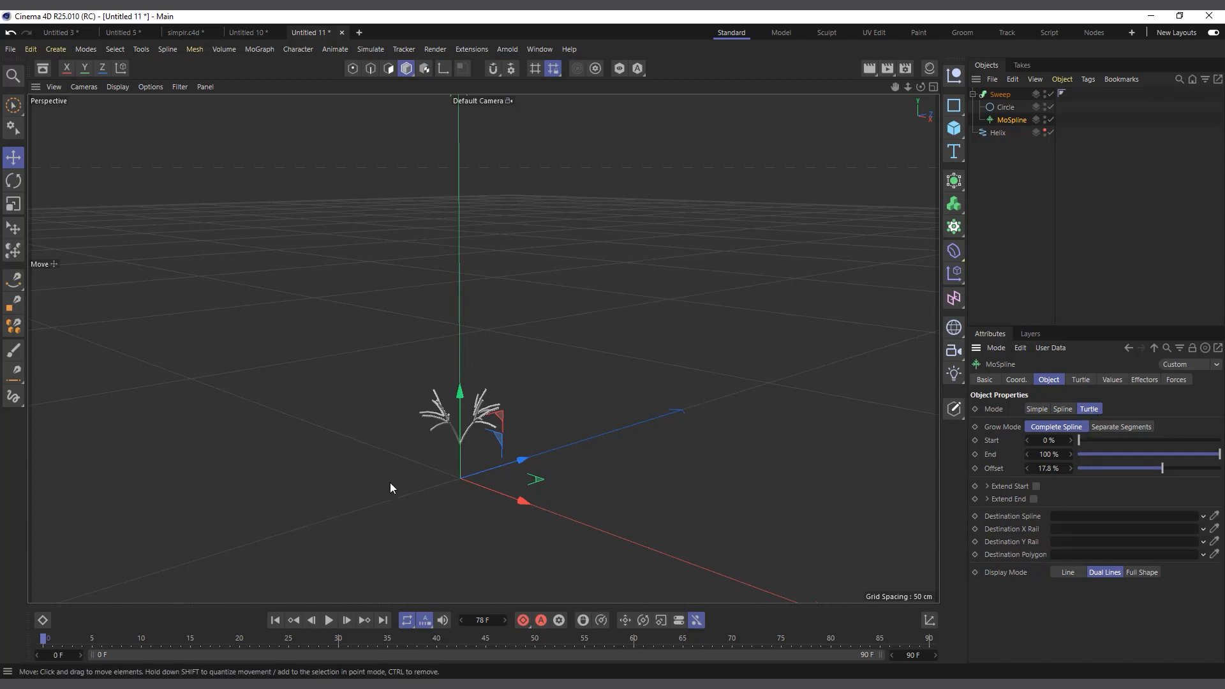
scroll(474, 523, up, 2)
scroll(431, 432, up, 3)
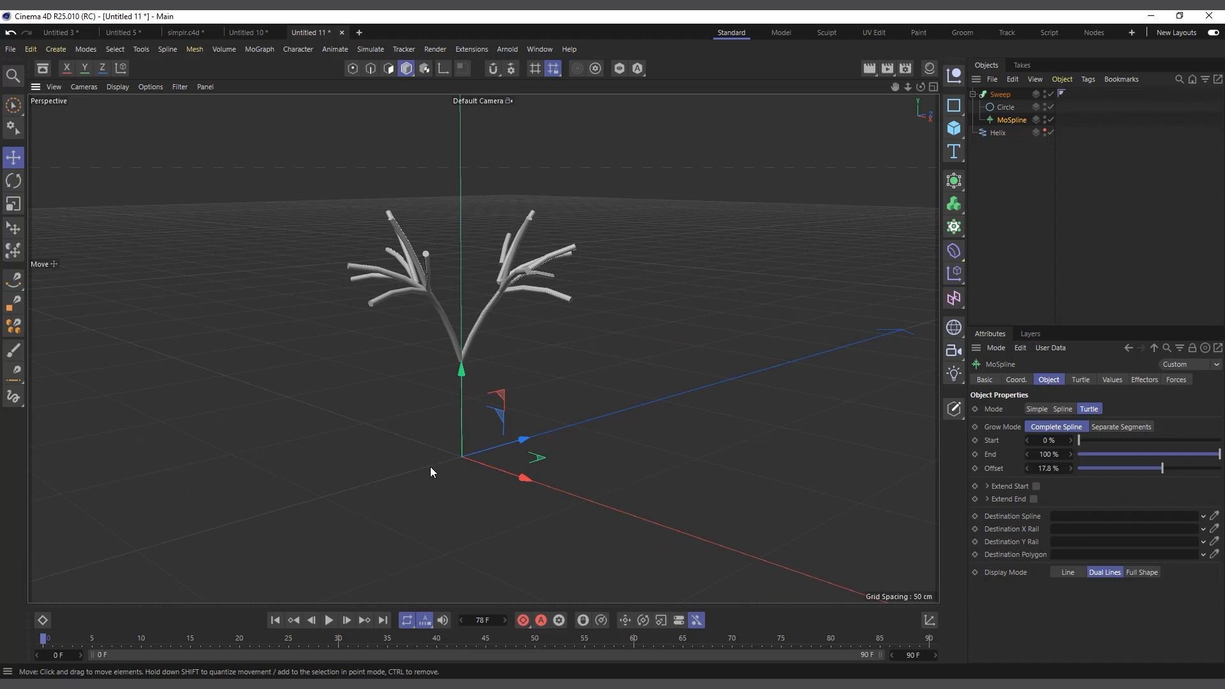
scroll(430, 467, down, 1)
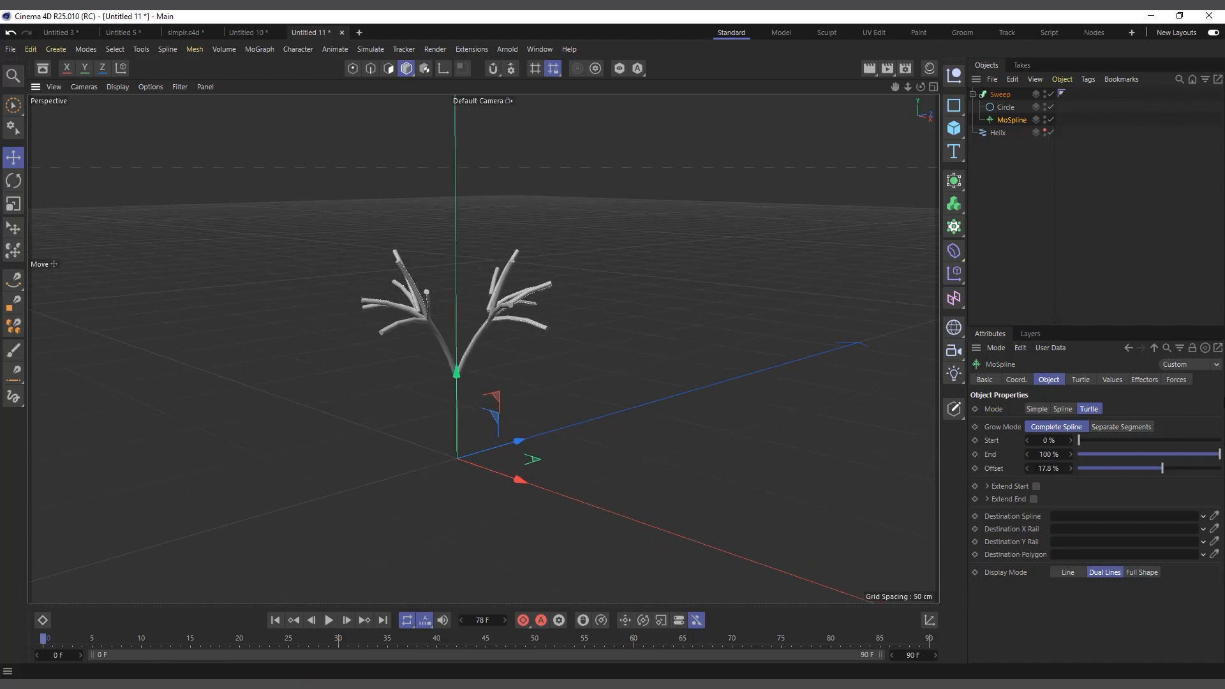
click(1174, 381)
click(1089, 380)
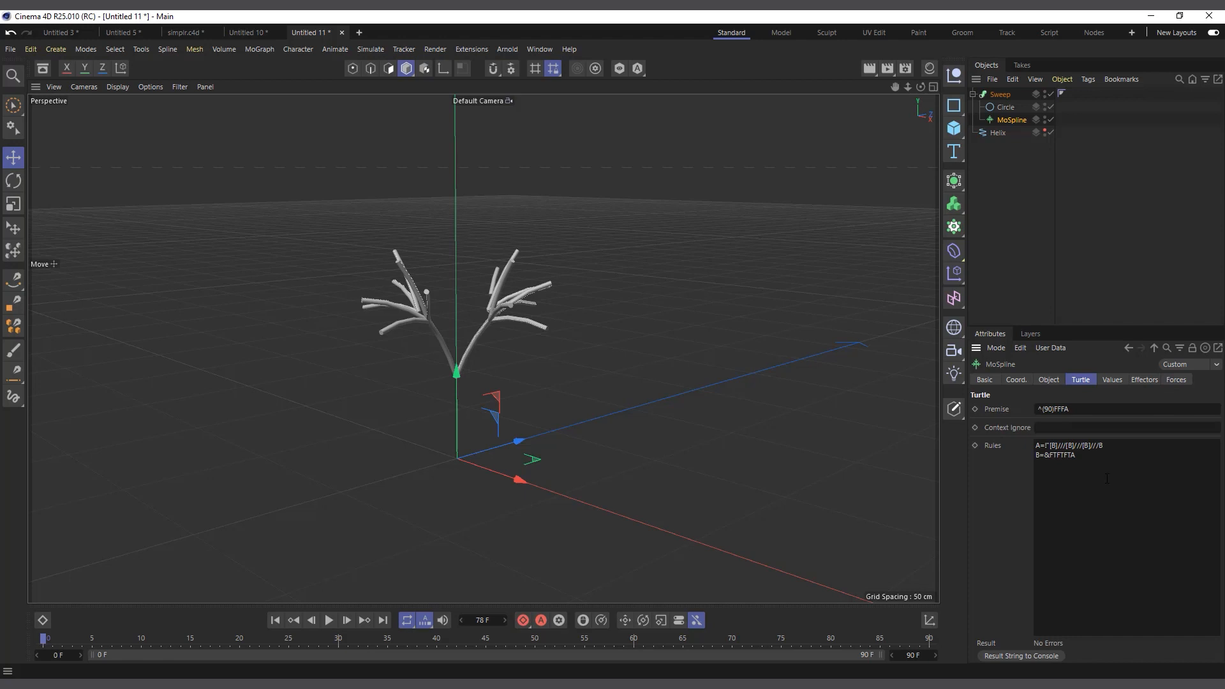
scroll(446, 429, up, 5)
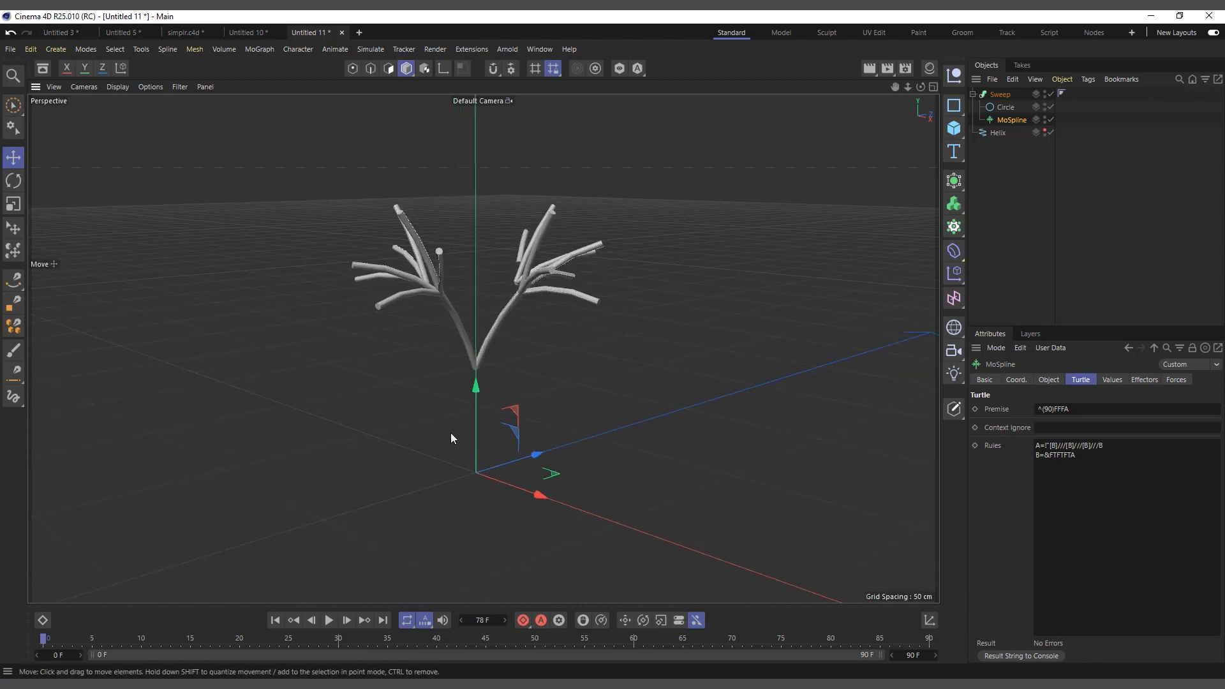
scroll(417, 374, down, 3)
scroll(416, 374, down, 1)
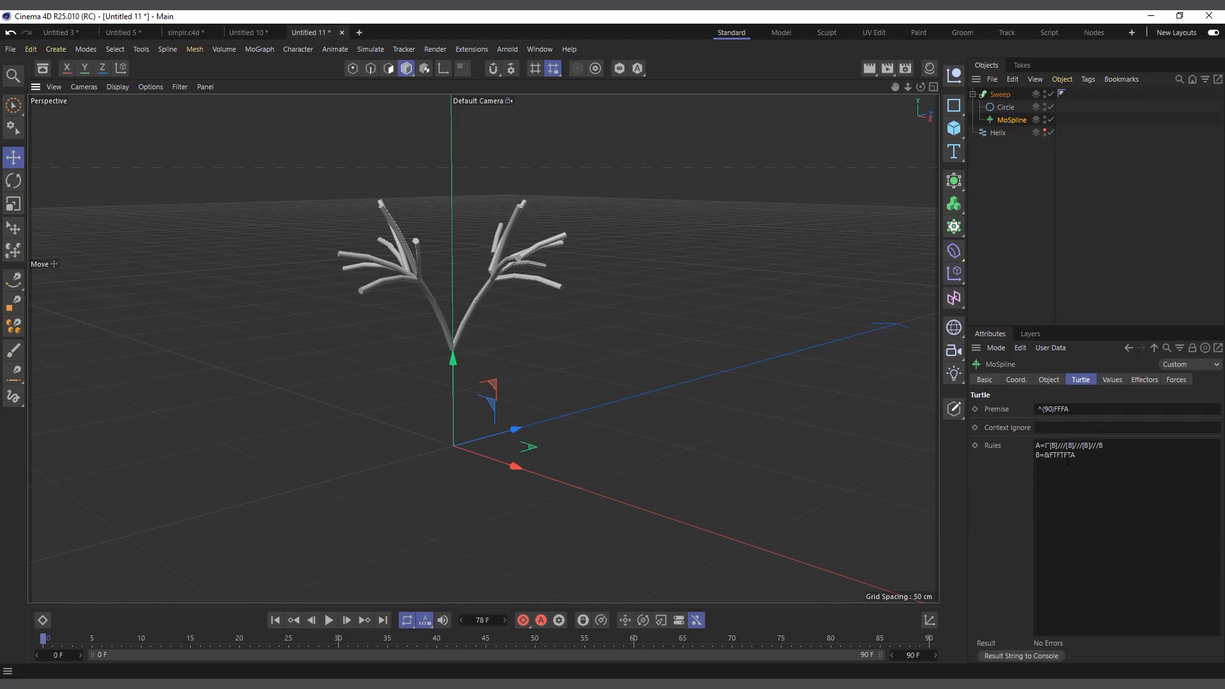
Step: Clear the default Rules and Premise from the MoSpline's Turtle settings
drag(1067, 461, 993, 437)
key(BackSpace)
triple_click(1088, 407)
key(BackSpace)
key(Return)
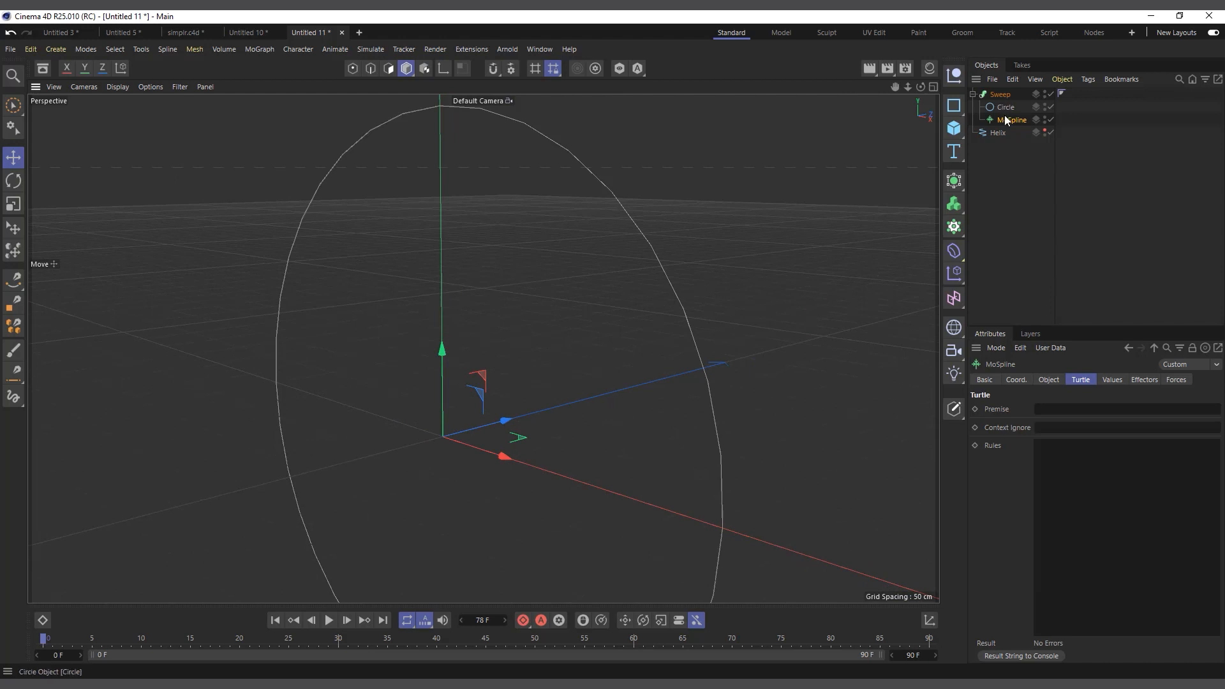
Step: Move the MoSpline out of the Sweep and delete the Sweep, its Circle and the Helix
drag(1005, 120, 1006, 159)
click(1002, 95)
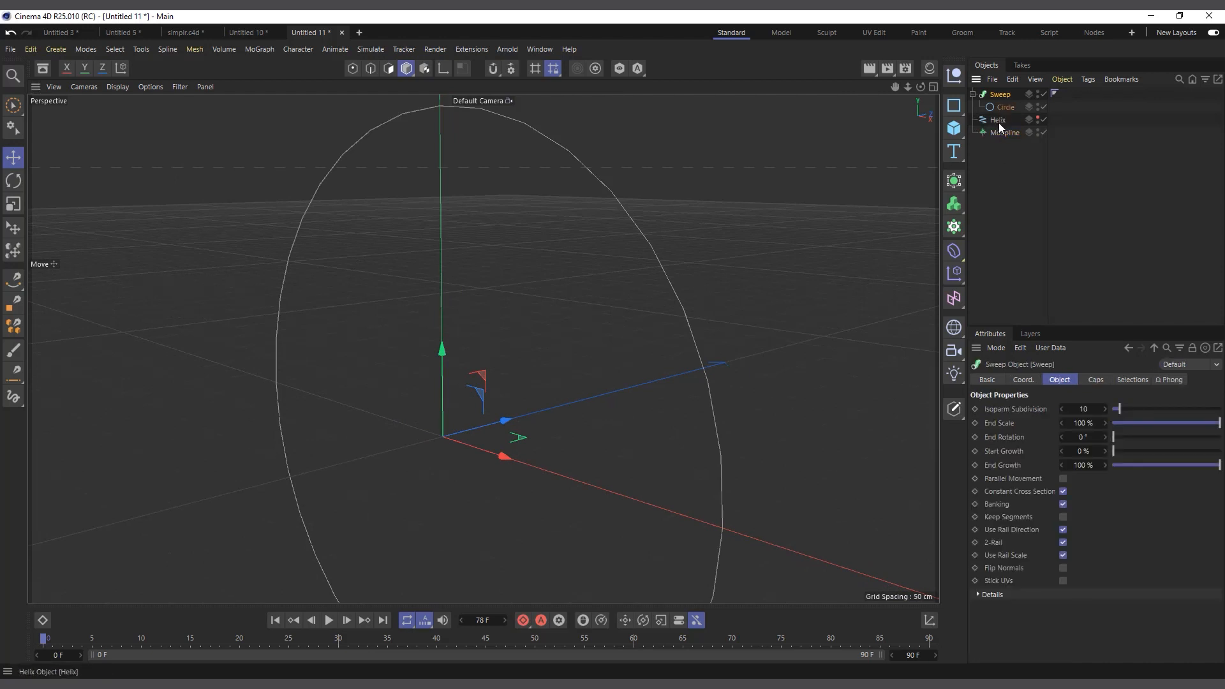
ctrl+click(999, 122)
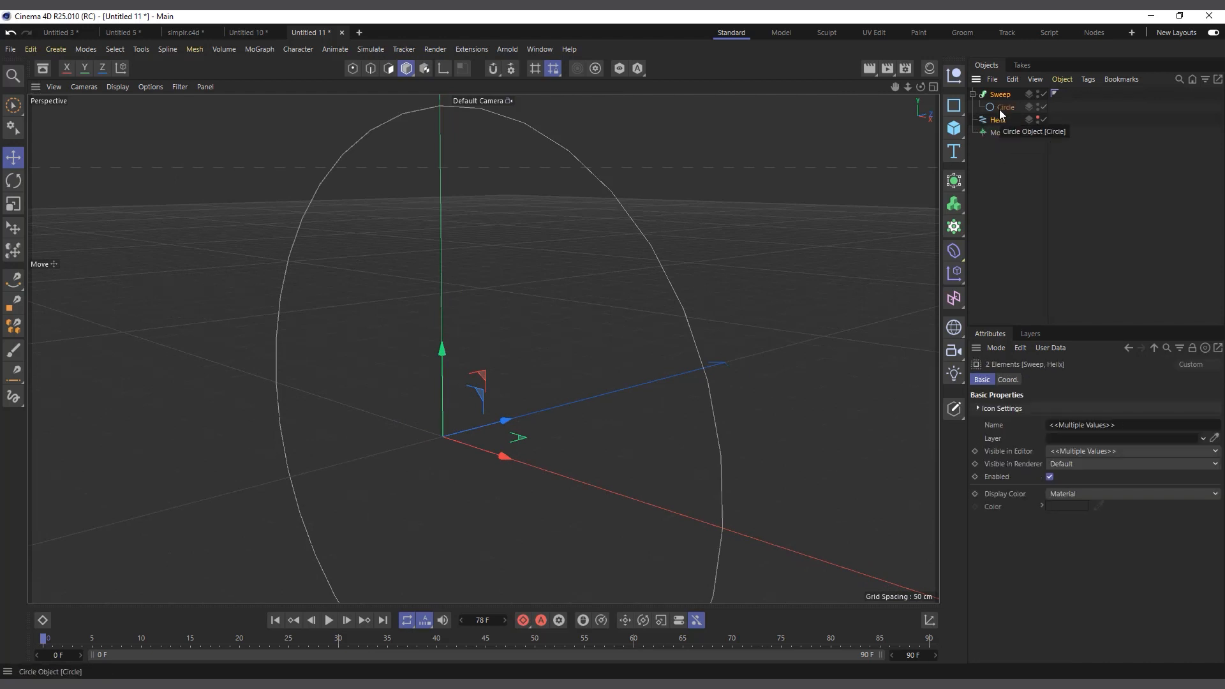
key(Delete)
click(1001, 95)
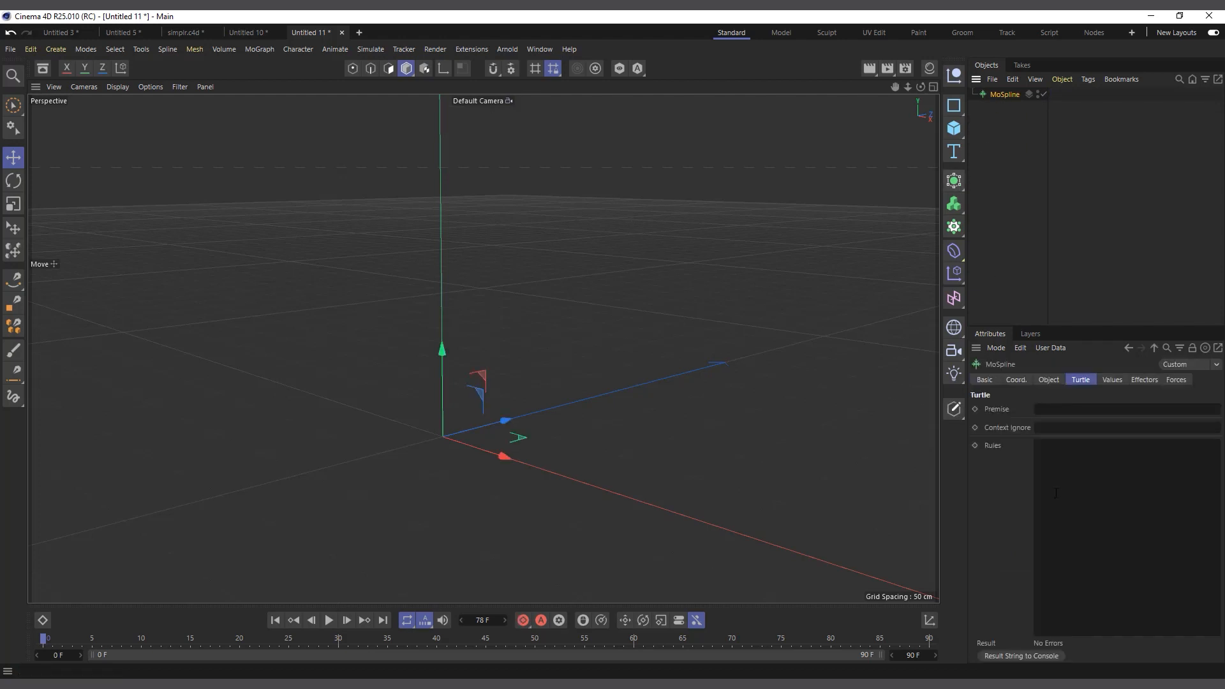
Step: Enter F as the existing MoSpline's Turtle Premise and look closely at the segment it draws
click(1057, 462)
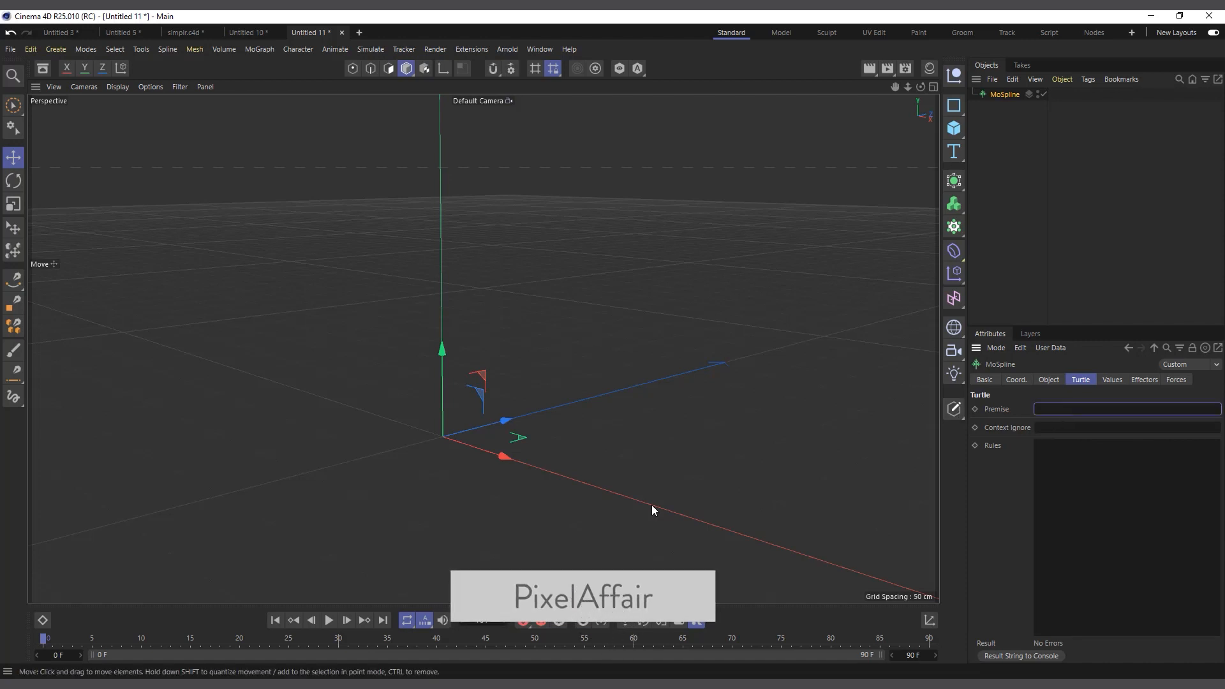
drag(519, 459, 437, 426)
click(1076, 411)
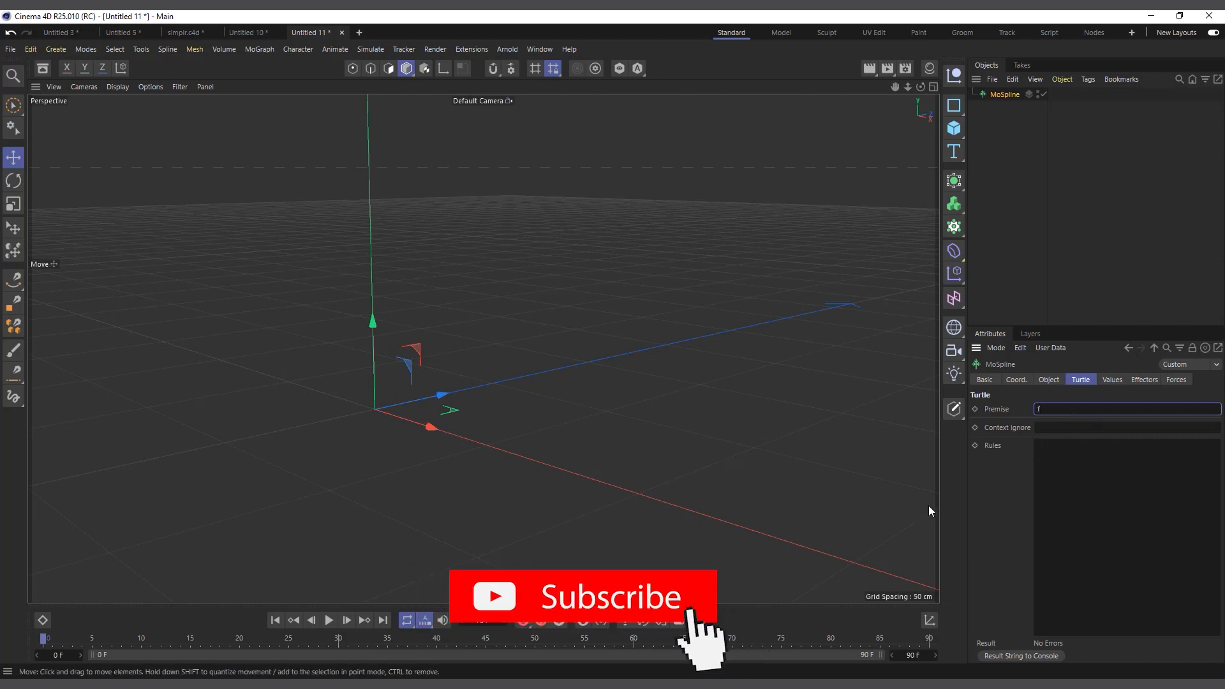
text(F)
key(Return)
scroll(385, 431, up, 5)
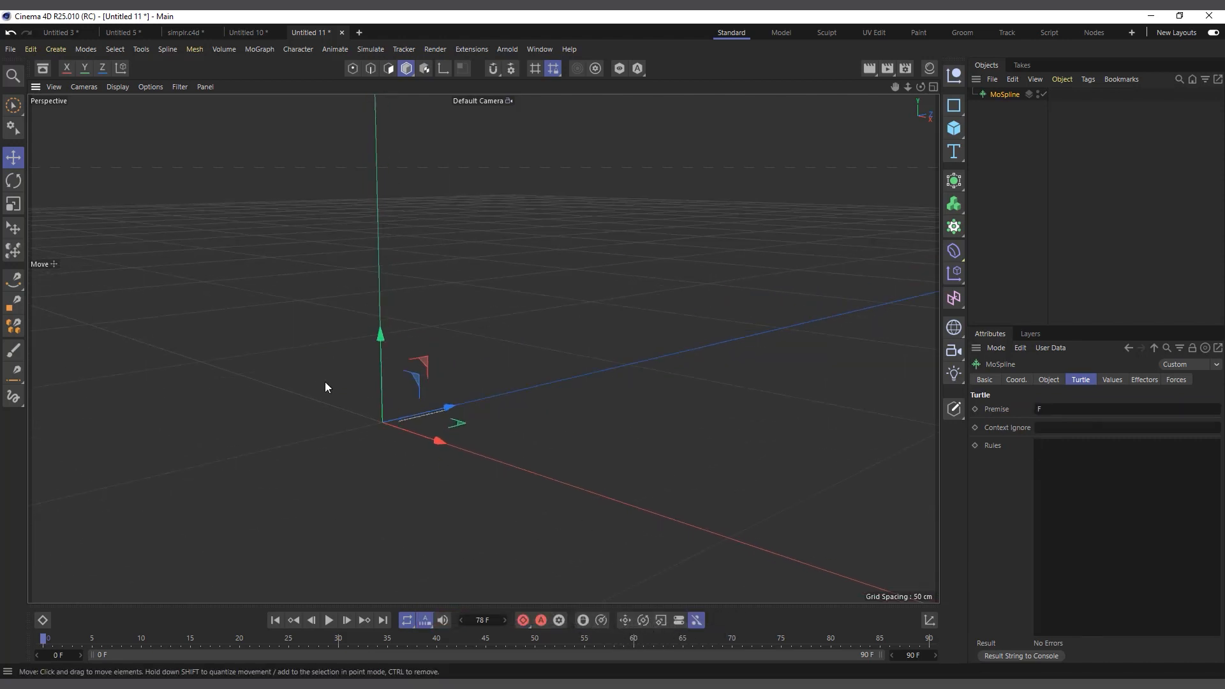
scroll(402, 436, up, 2)
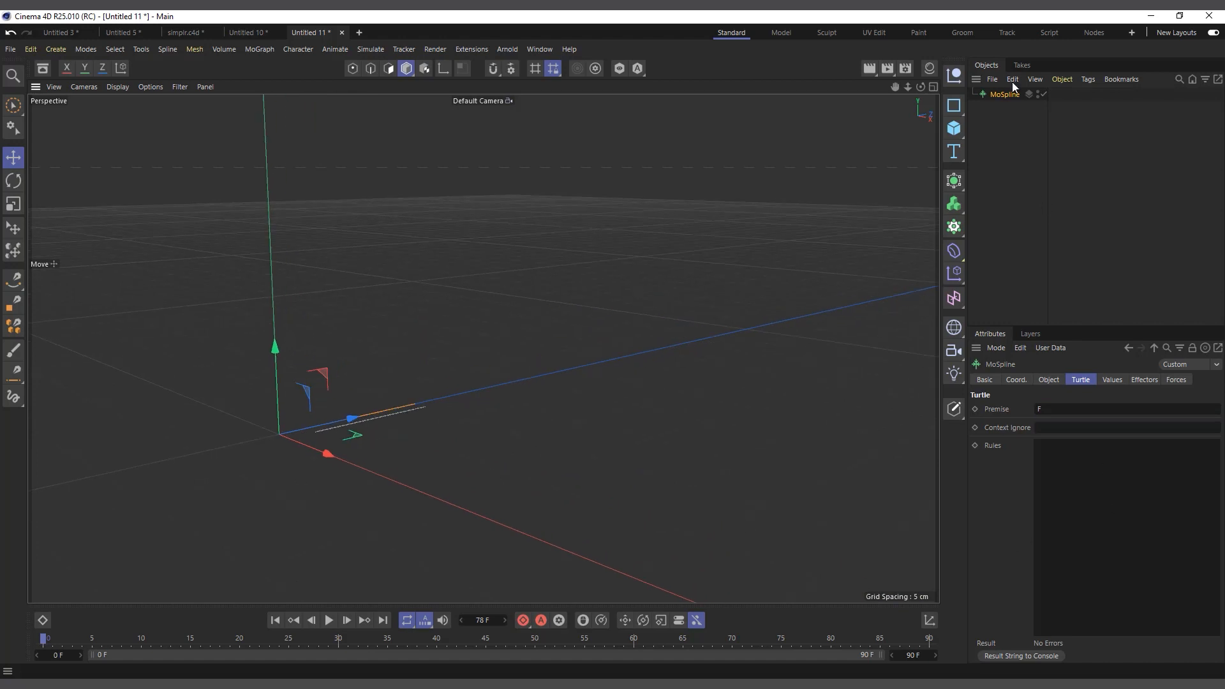
Step: Delete the old MoSpline and replace it with a new one set to Turtle mode
click(1049, 381)
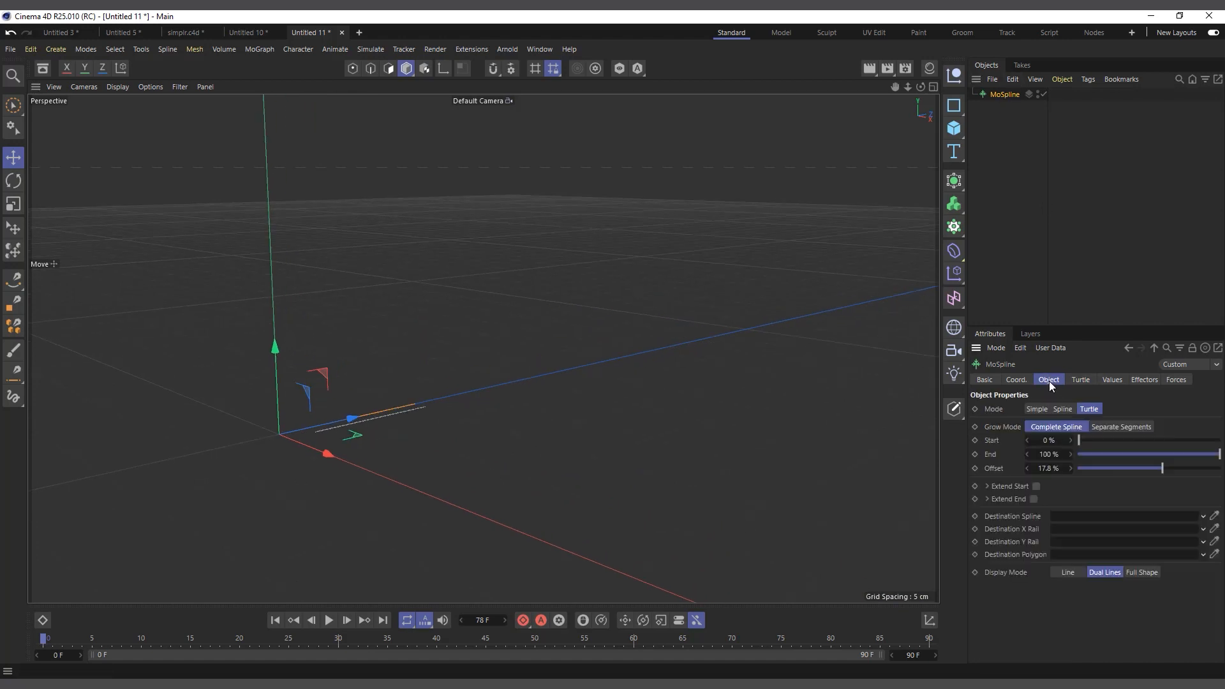
right_click(1070, 469)
key(Delete)
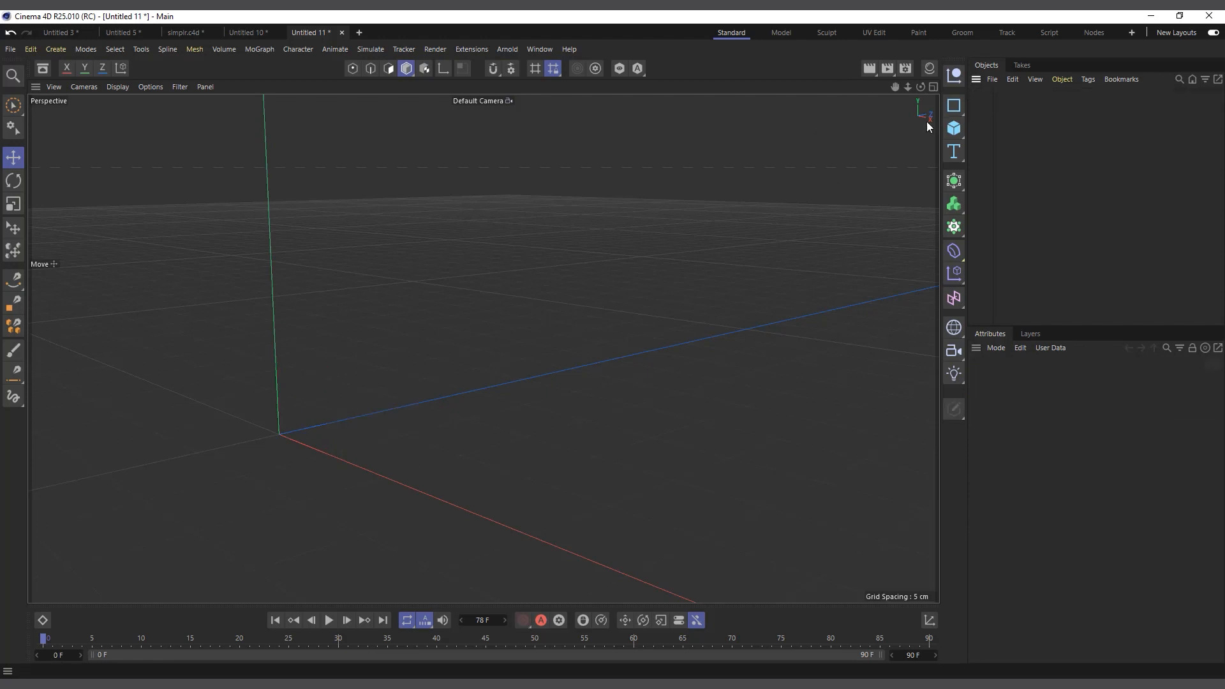
click(259, 49)
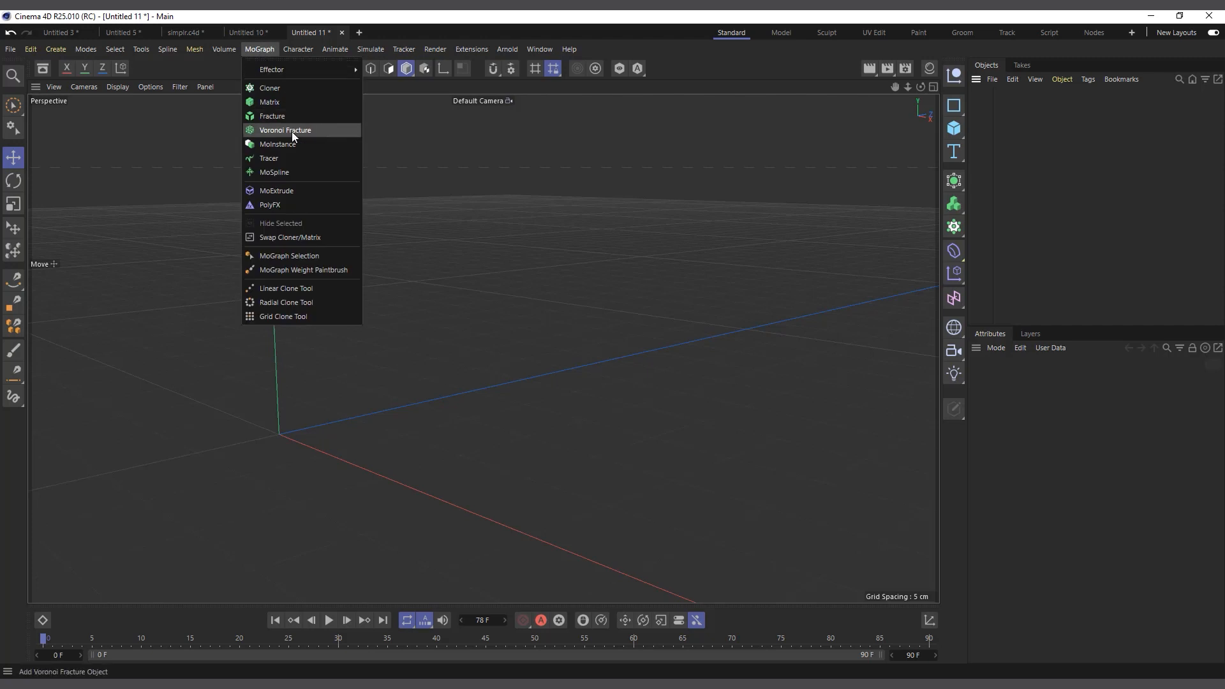
click(285, 173)
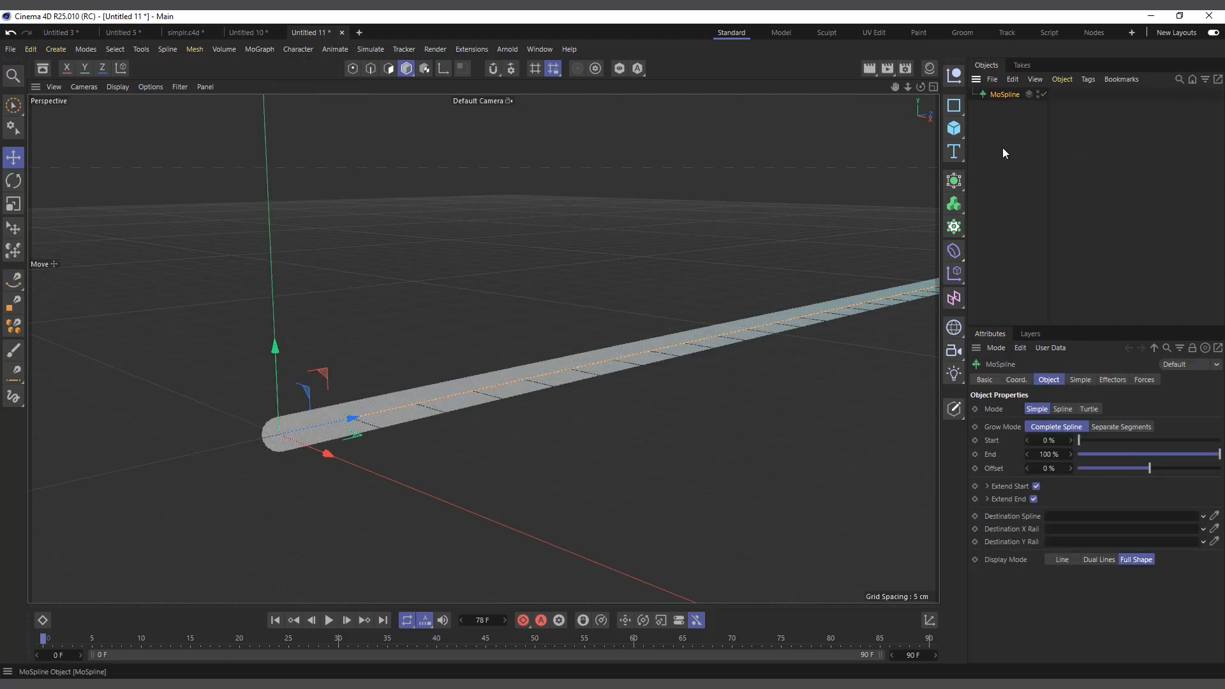
click(1089, 410)
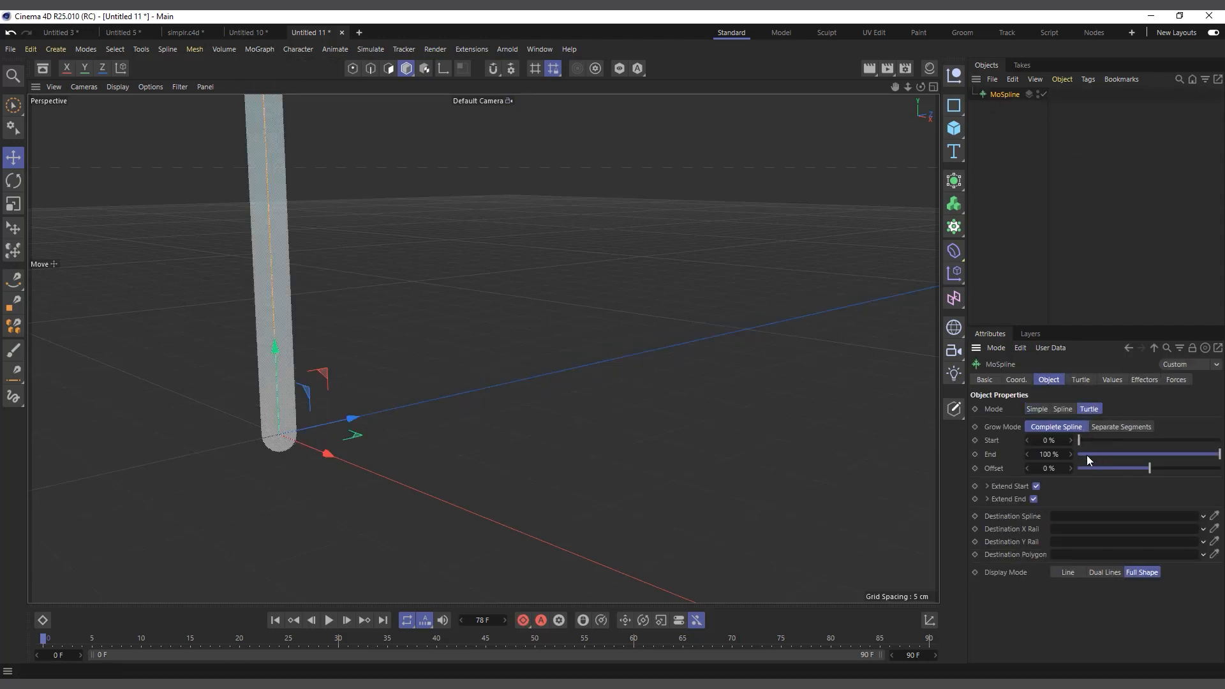
Step: Empty the new MoSpline's Turtle Rules and Premise
click(1087, 380)
drag(1000, 440, 945, 414)
key(BackSpace)
drag(1076, 409, 923, 406)
key(BackSpace)
Step: Set the new MoSpline's Premise to F and display its Turtle Values
click(1063, 408)
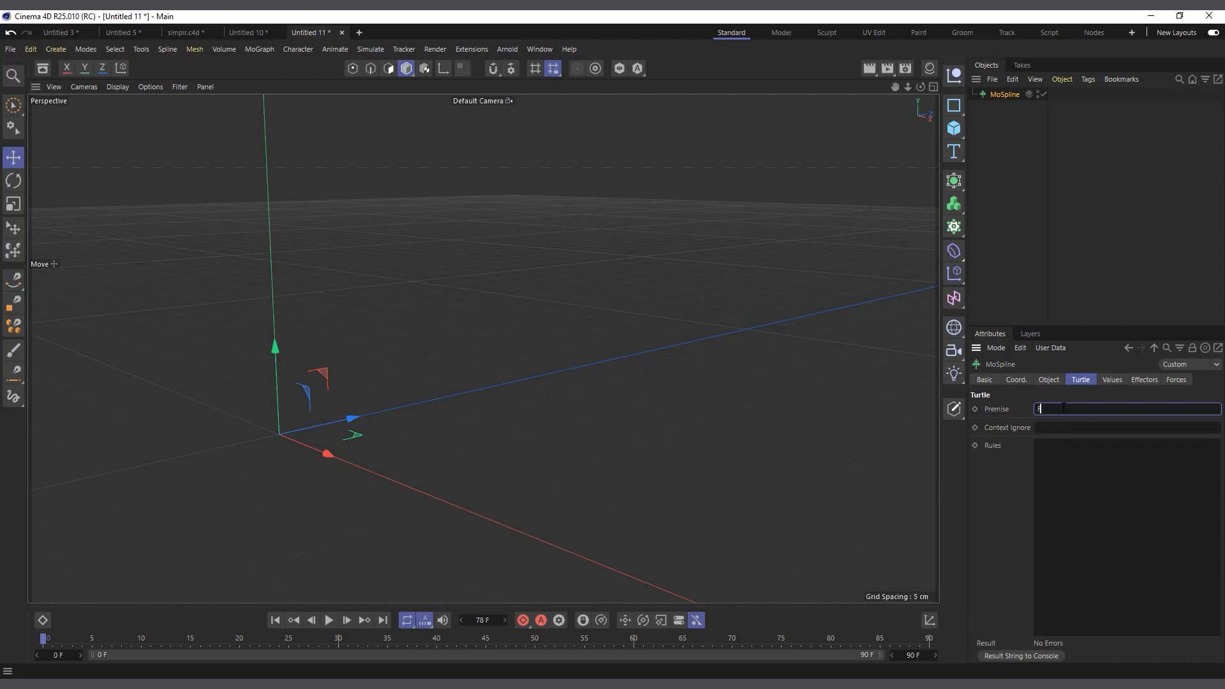
text(F)
key(Return)
scroll(263, 457, down, 3)
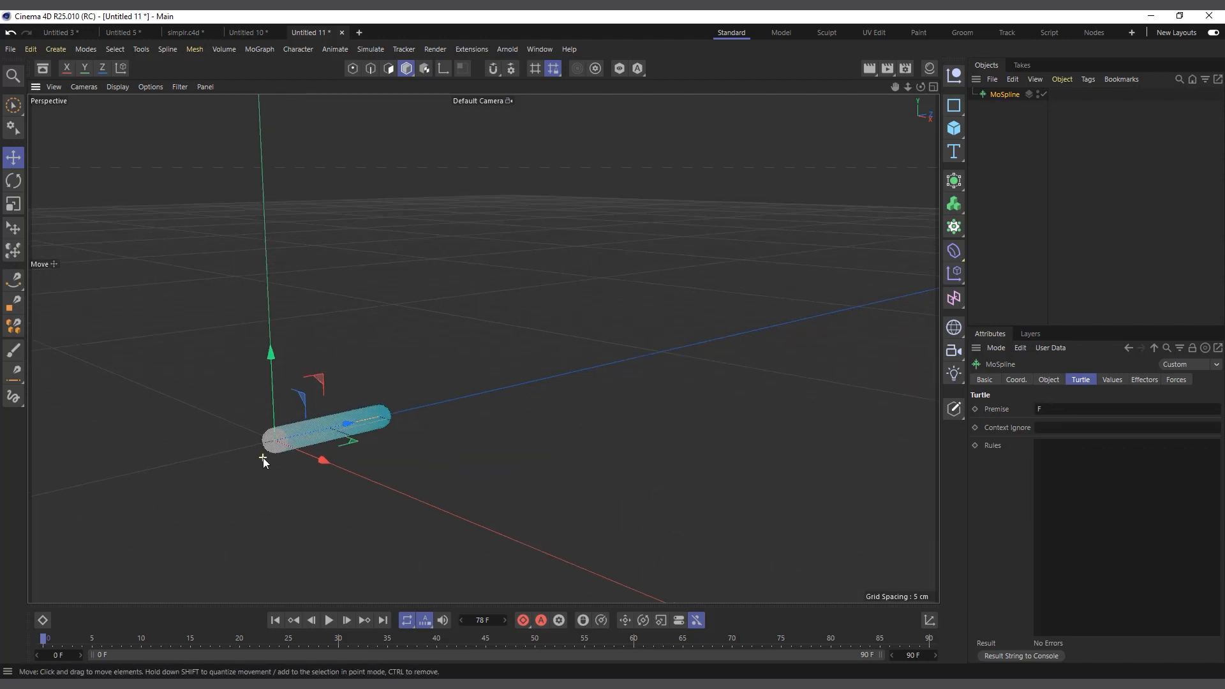
scroll(269, 451, up, 3)
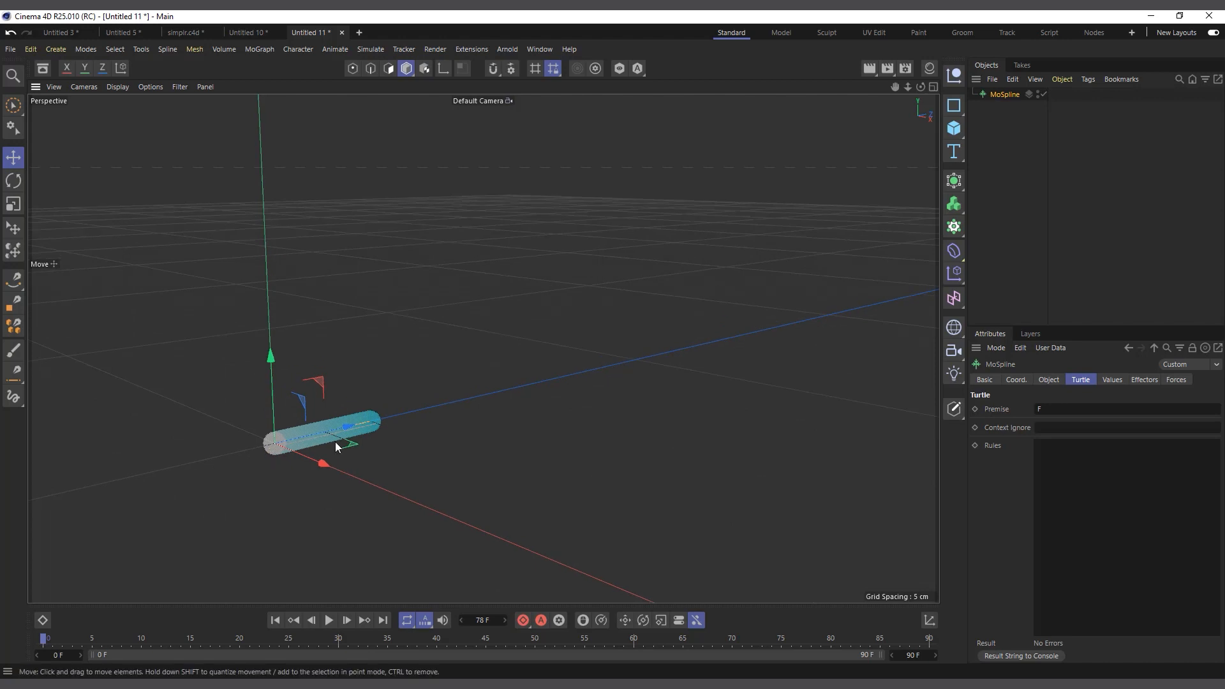
scroll(312, 446, up, 3)
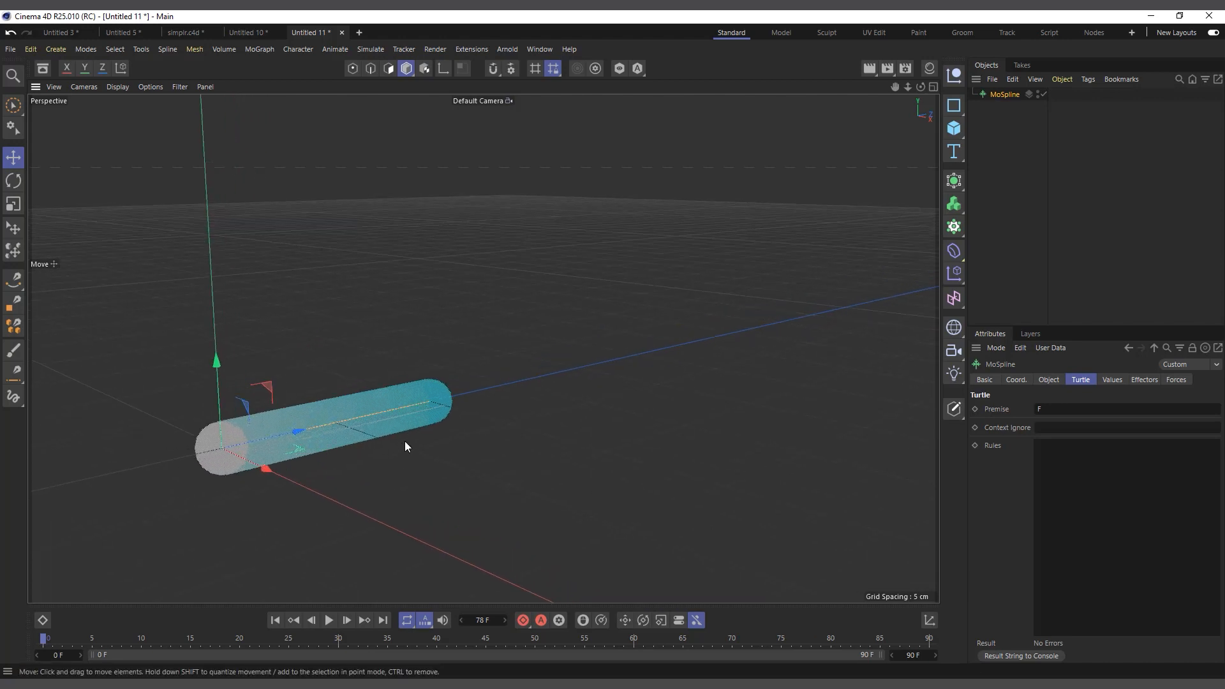
scroll(408, 446, down, 3)
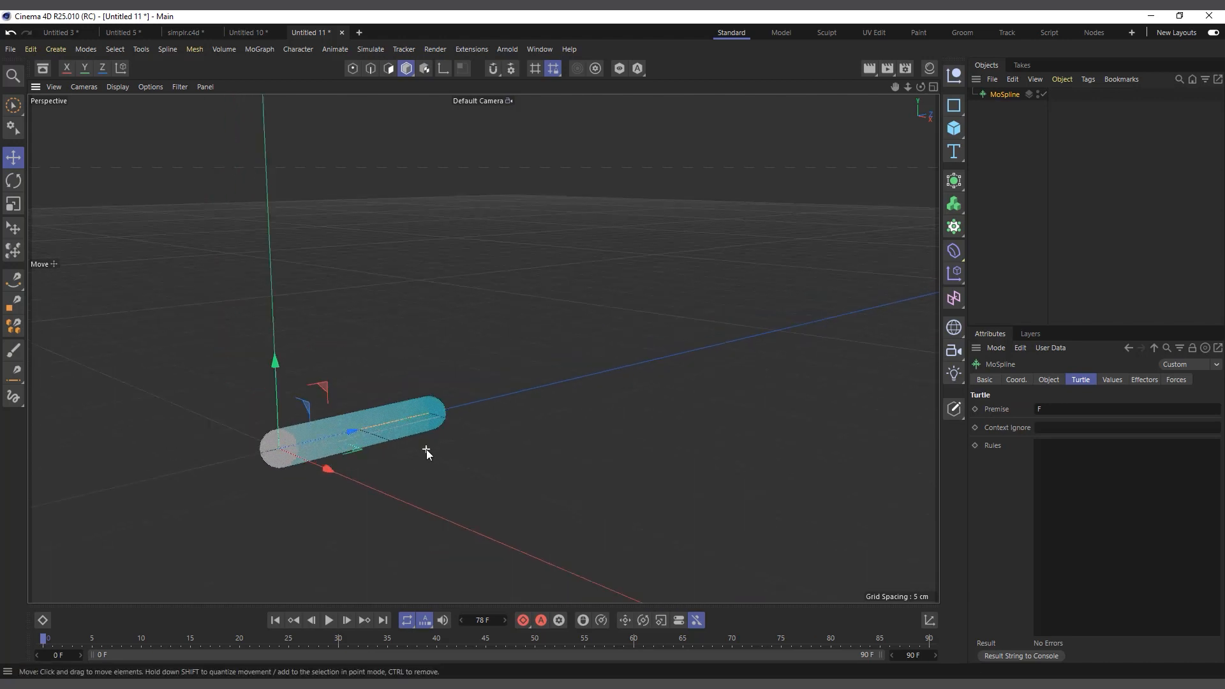
click(1113, 380)
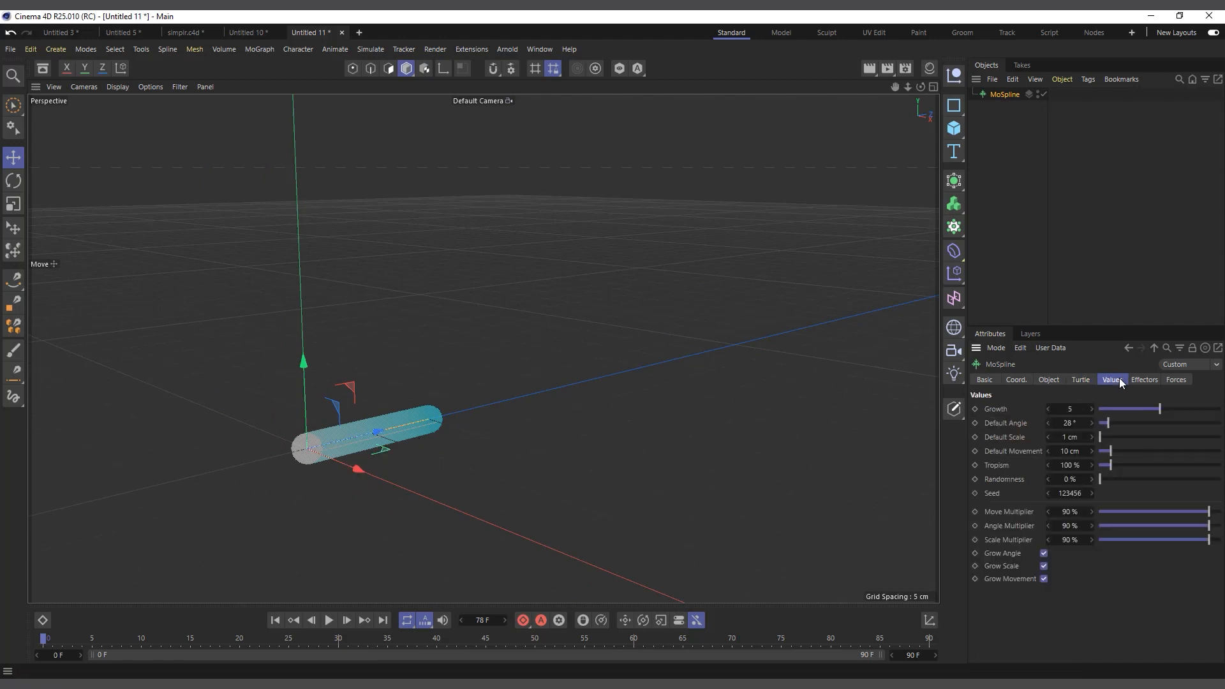
Step: Try a Default Movement of 50 cm on the MoSpline, and restore it to 10 cm
click(1074, 450)
text(50)
key(Return)
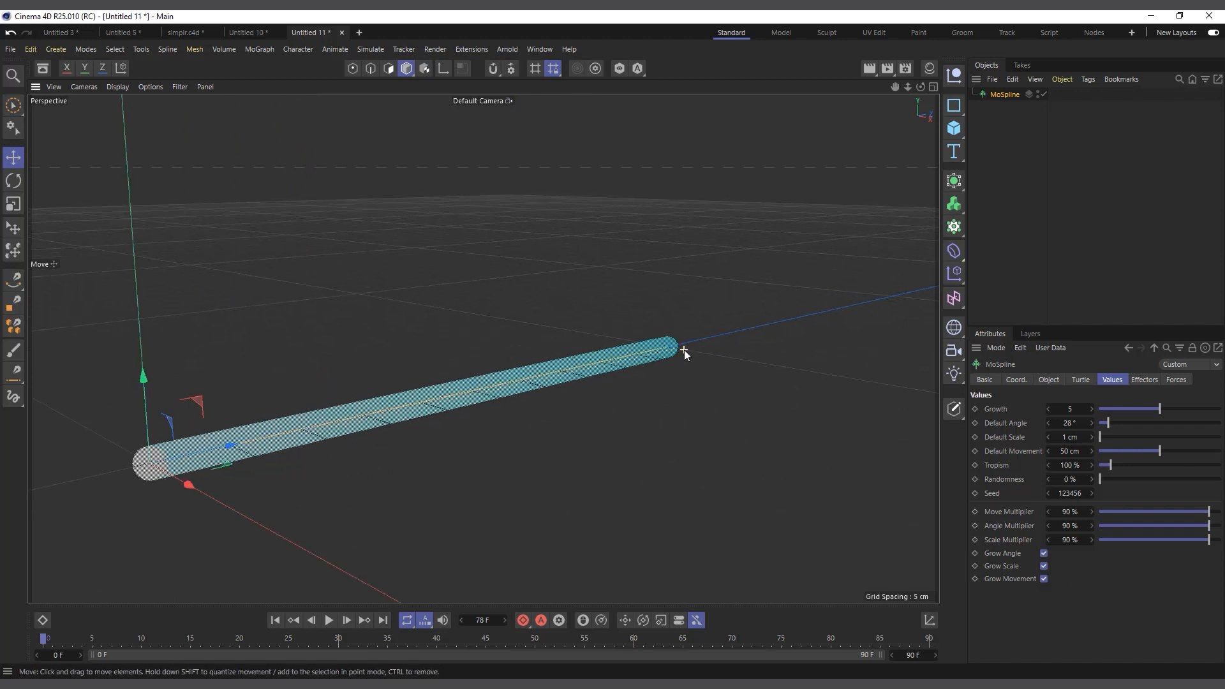
double_click(1068, 451)
text(10)
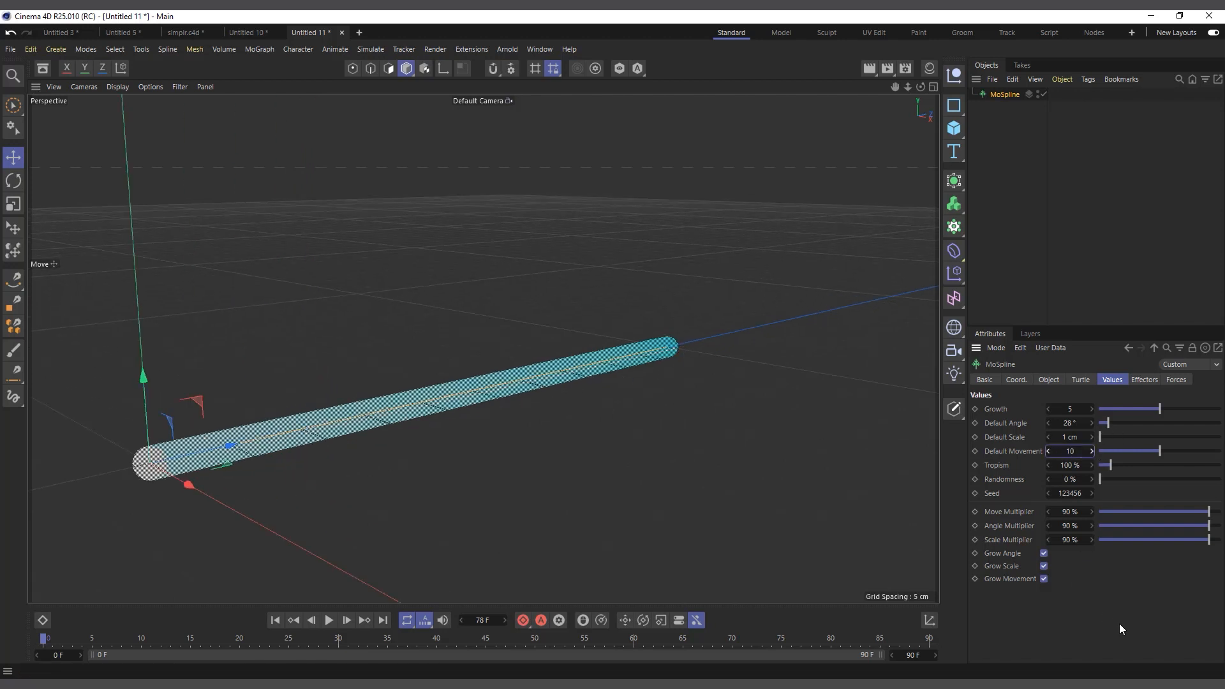
key(Return)
Step: Extend the Turtle Premise to FFFF so the spline moves forward four times
click(1082, 379)
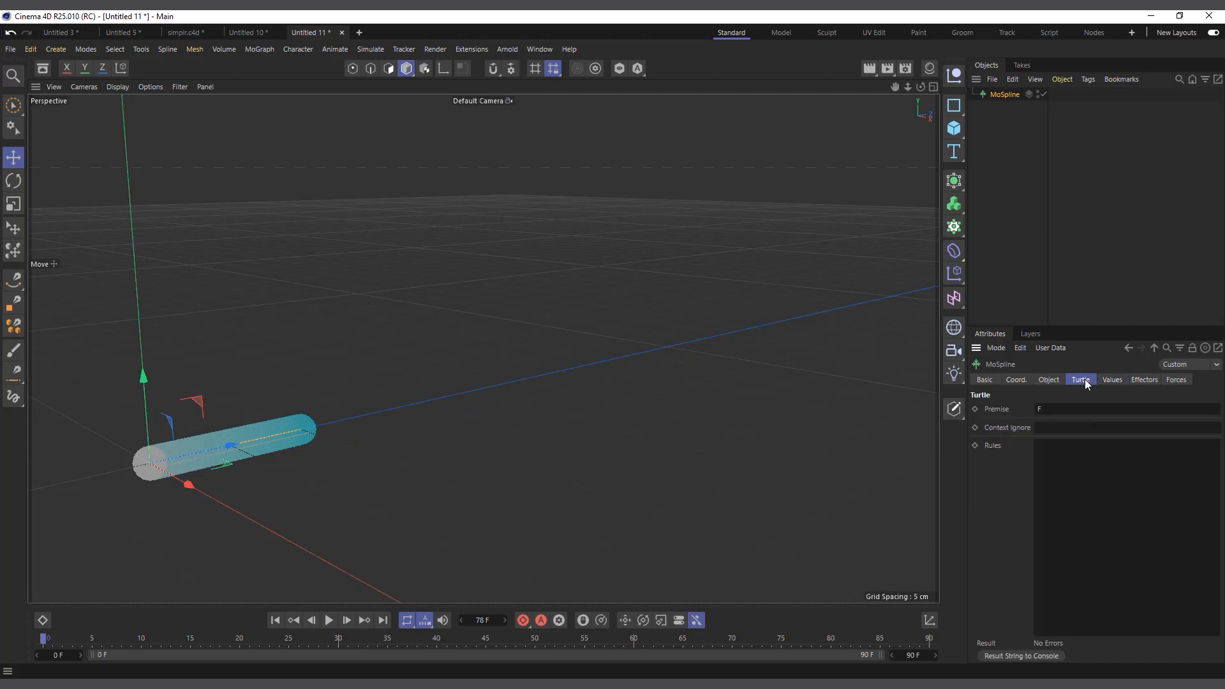
click(1064, 409)
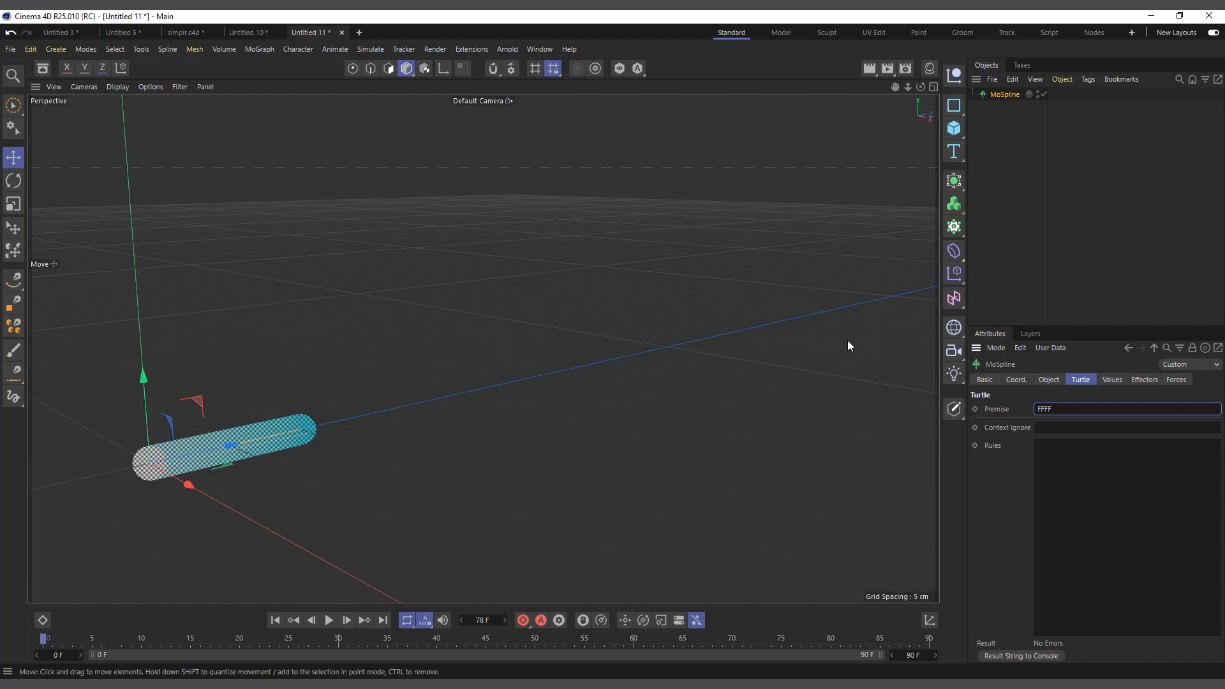
key(Return)
Step: Replace the repeated letters in the Premise with the shorthand F(4)
click(1057, 414)
drag(1052, 409, 1043, 409)
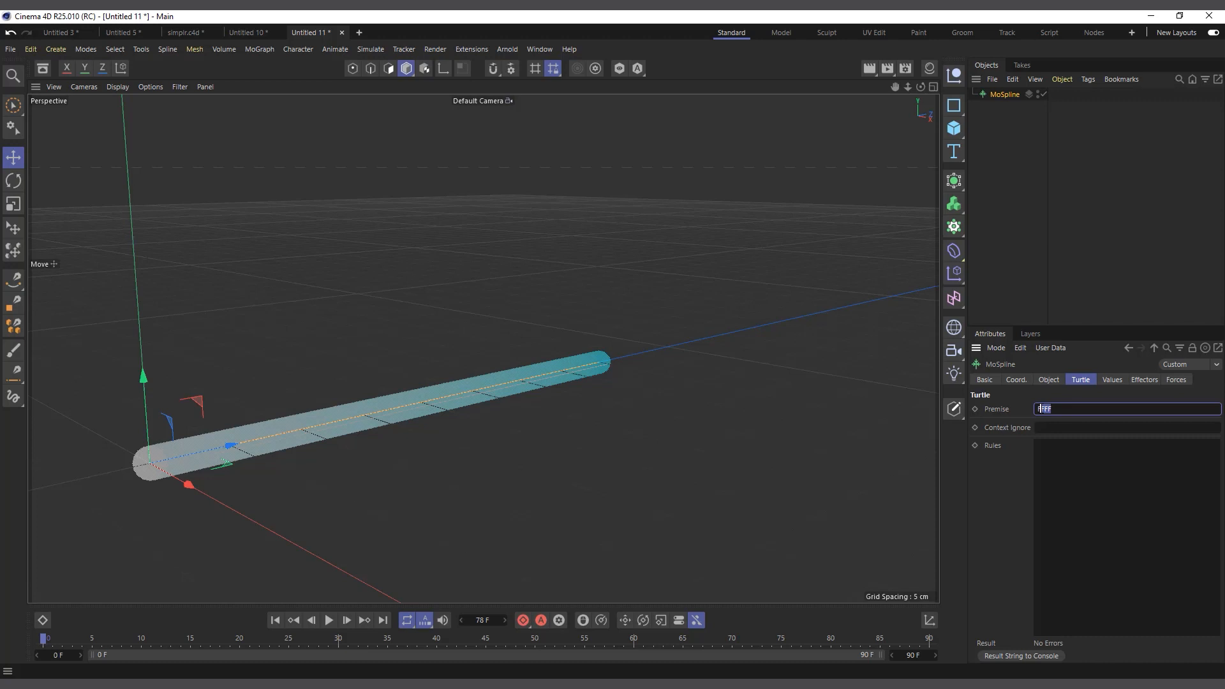
key(BackSpace)
text((4)
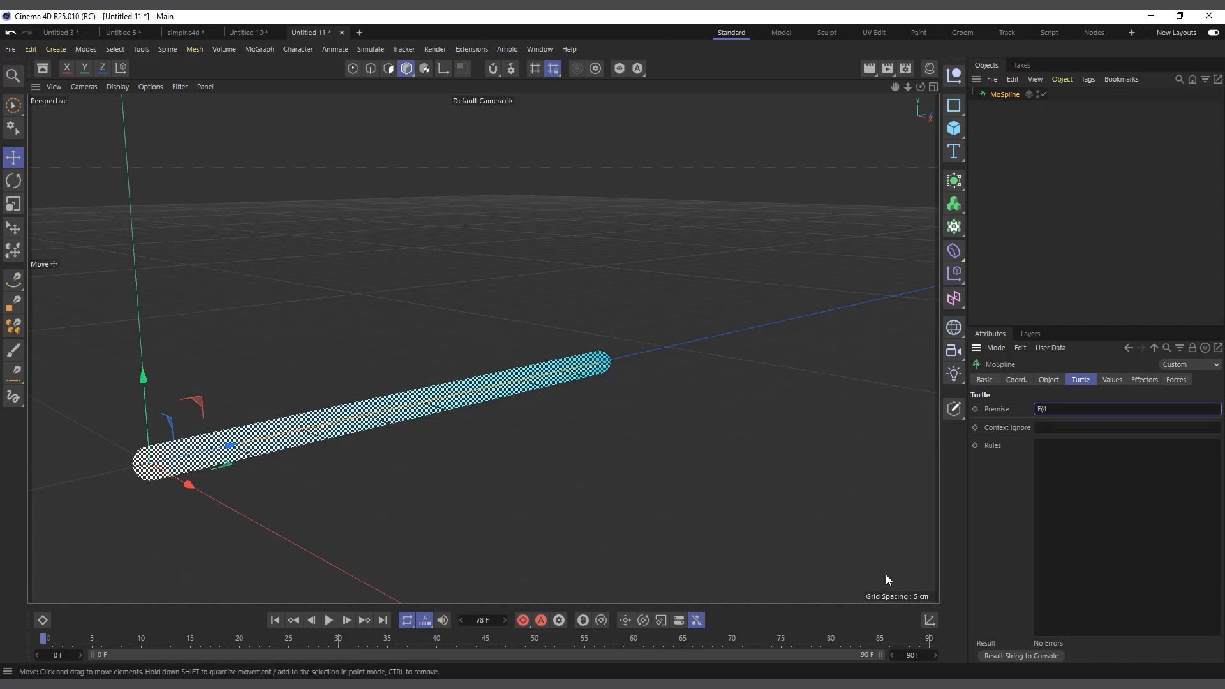
text())
key(Return)
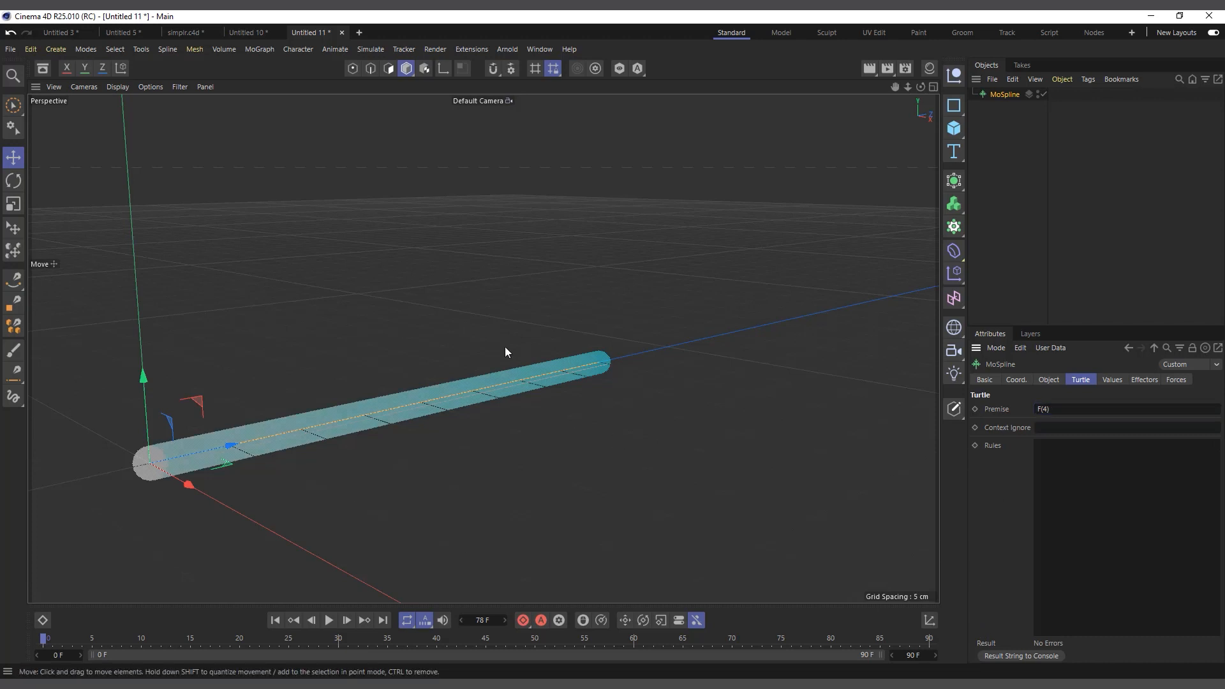
Step: Change the forward parameter so the Premise reads F(6)
click(1043, 409)
key(Delete)
text(6)
key(Return)
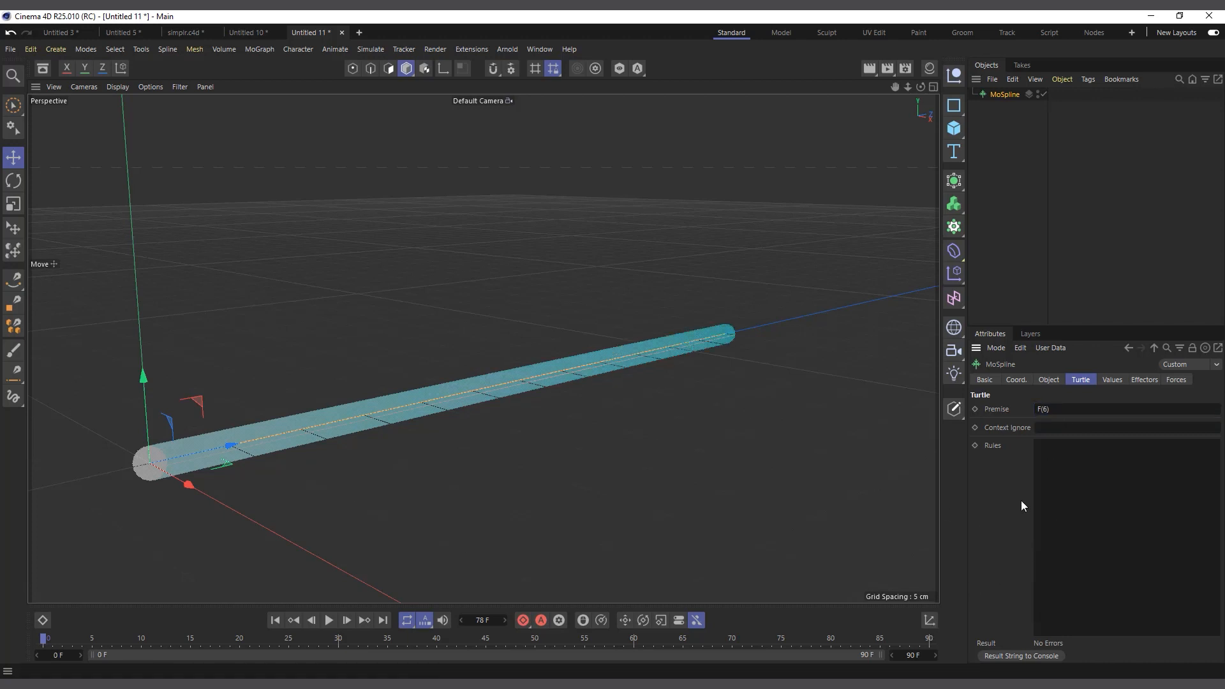
Step: Add a turn and another forward segment, making the Premise F(6)-F
scroll(408, 415, down, 3)
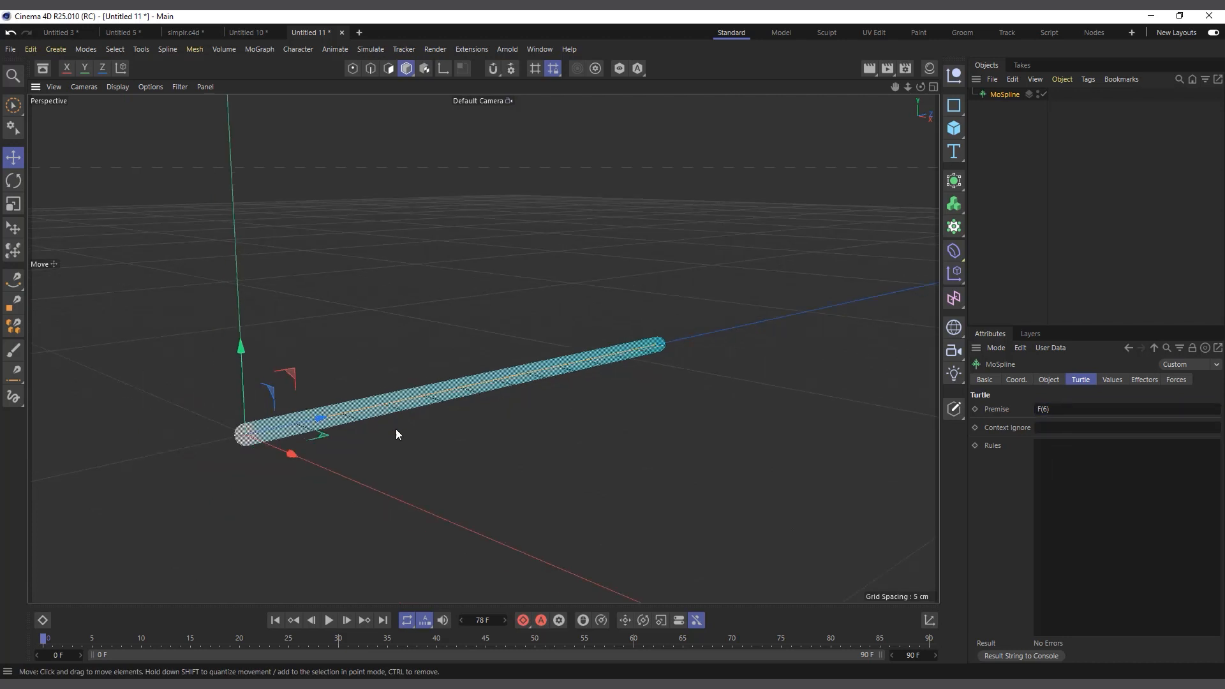
drag(919, 86, 880, 96)
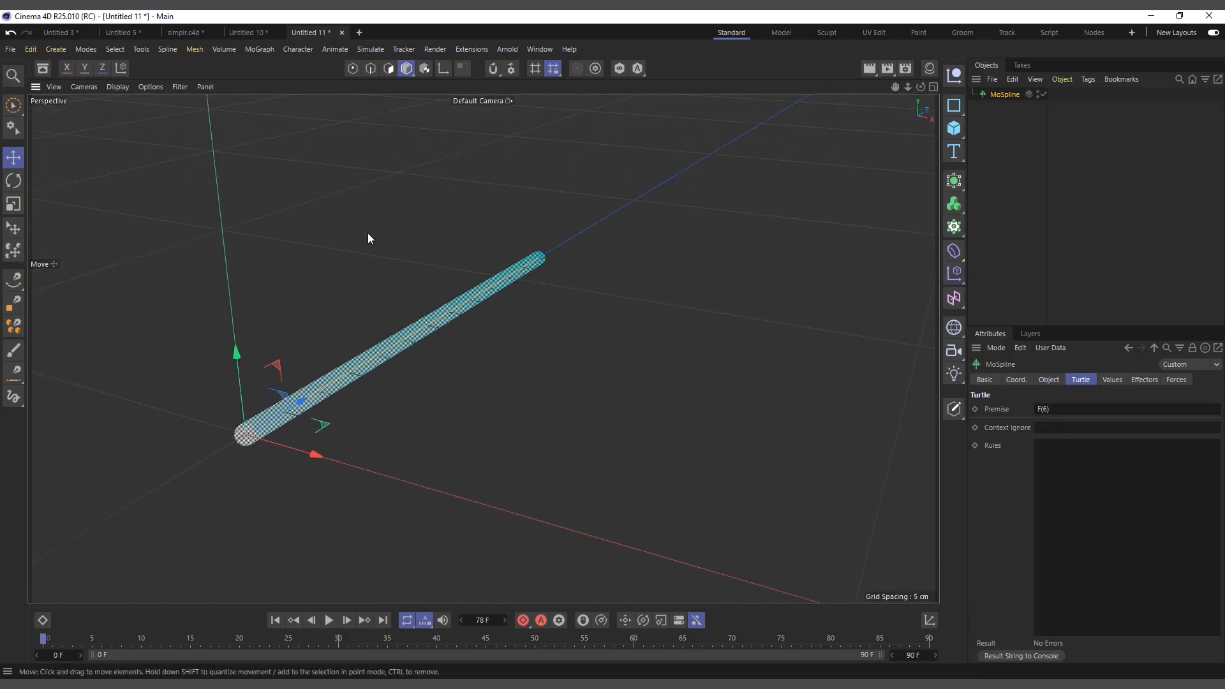
click(1076, 408)
key(BackSpace)
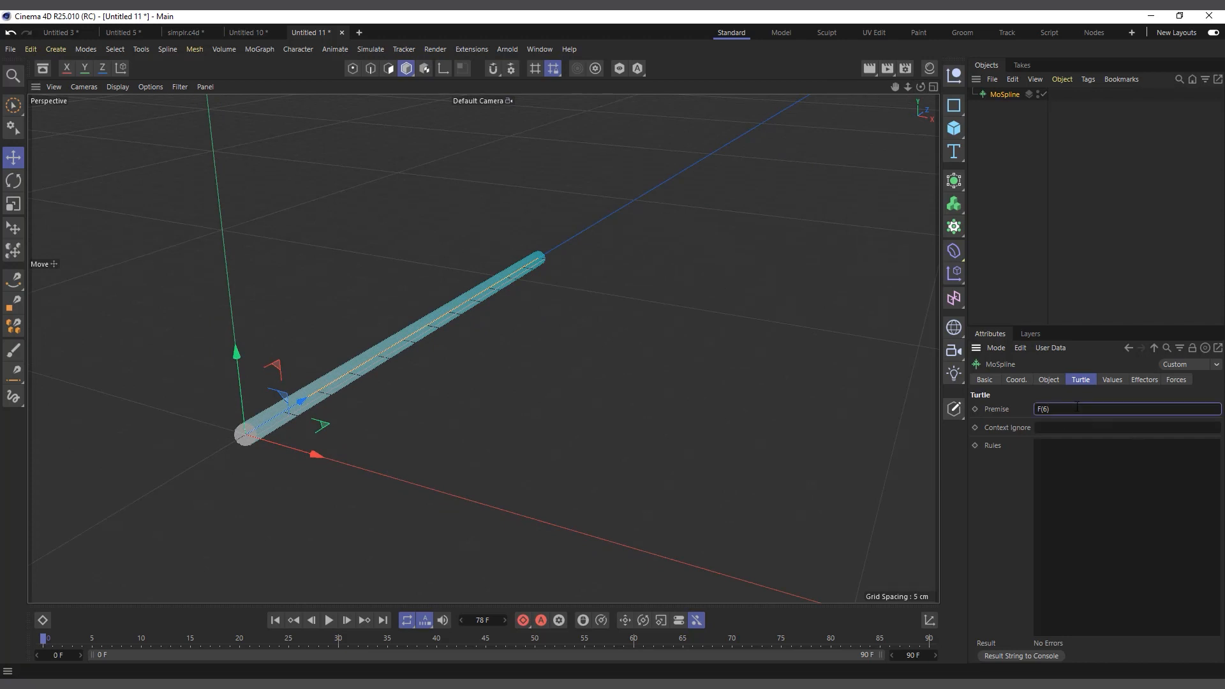
key(Return)
click(1067, 406)
text(F)
key(Return)
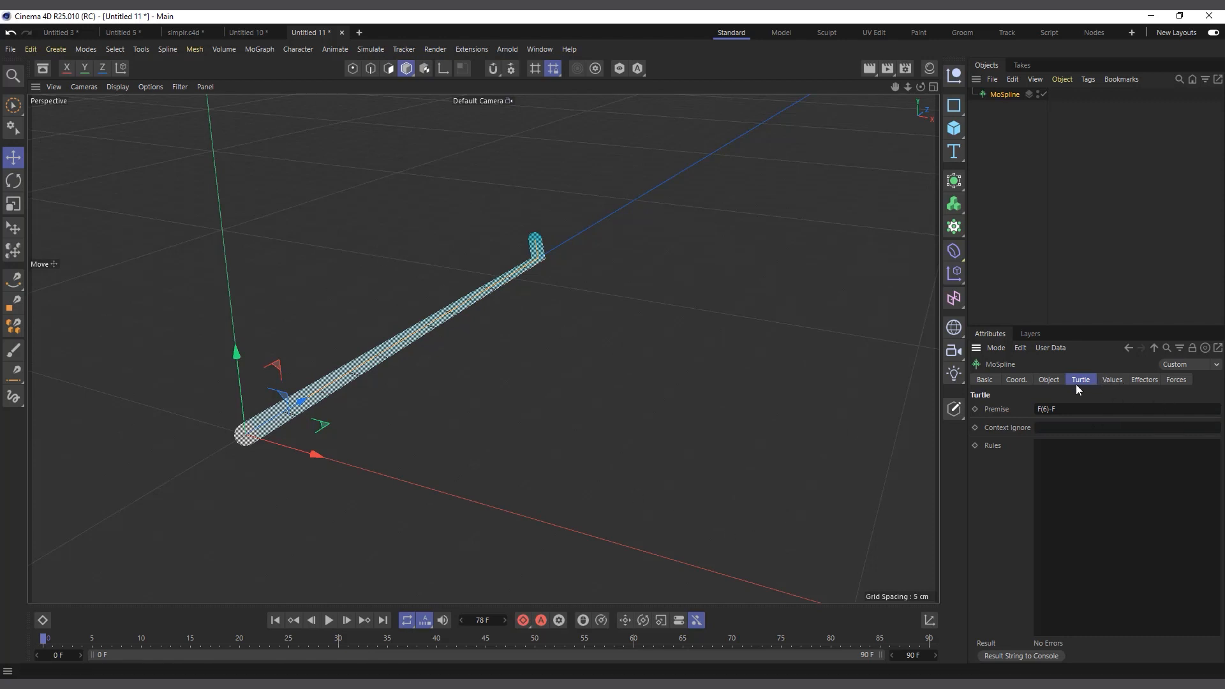
Step: Set the MoSpline's Default Angle to 90°
click(1117, 380)
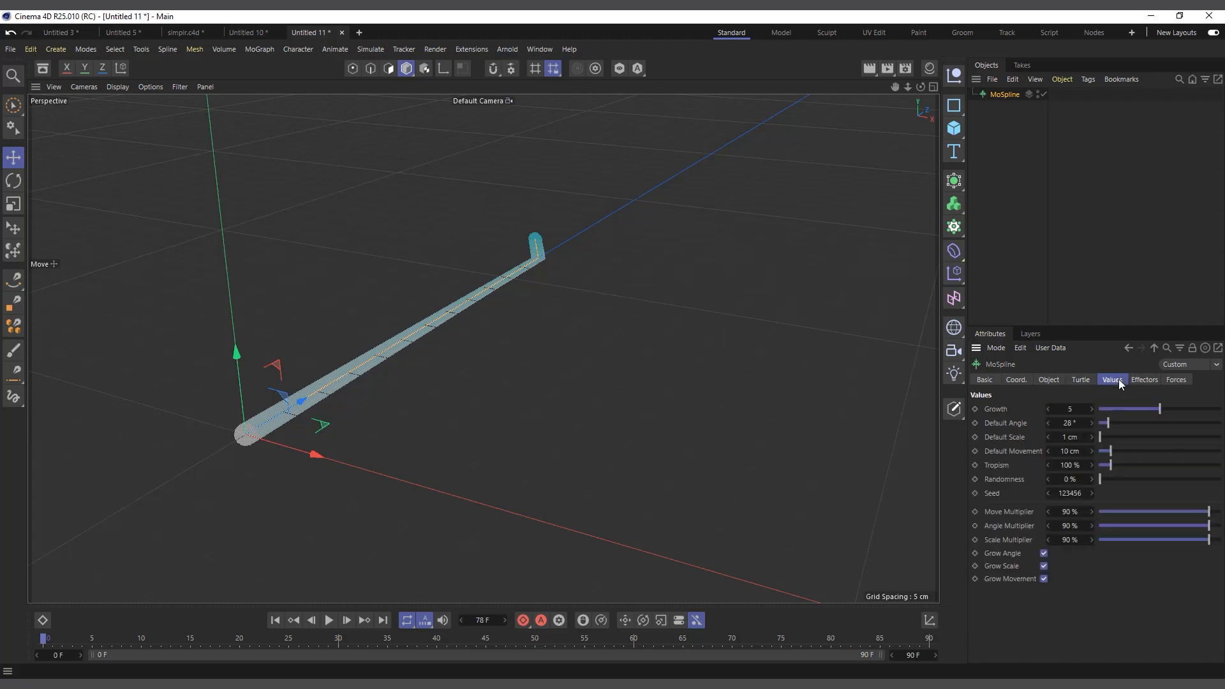
click(1071, 424)
text(90)
click(1131, 581)
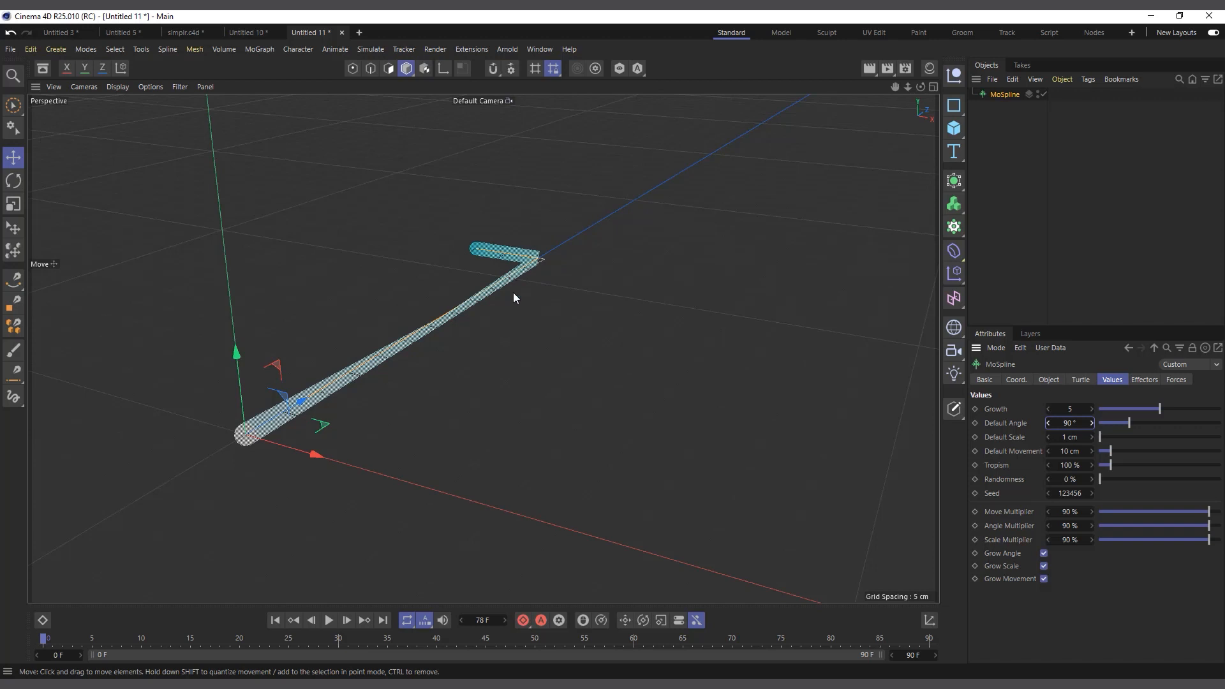
Step: Lengthen the segment after the turn by making the Premise F(6)-F(4)
click(1081, 380)
click(1080, 408)
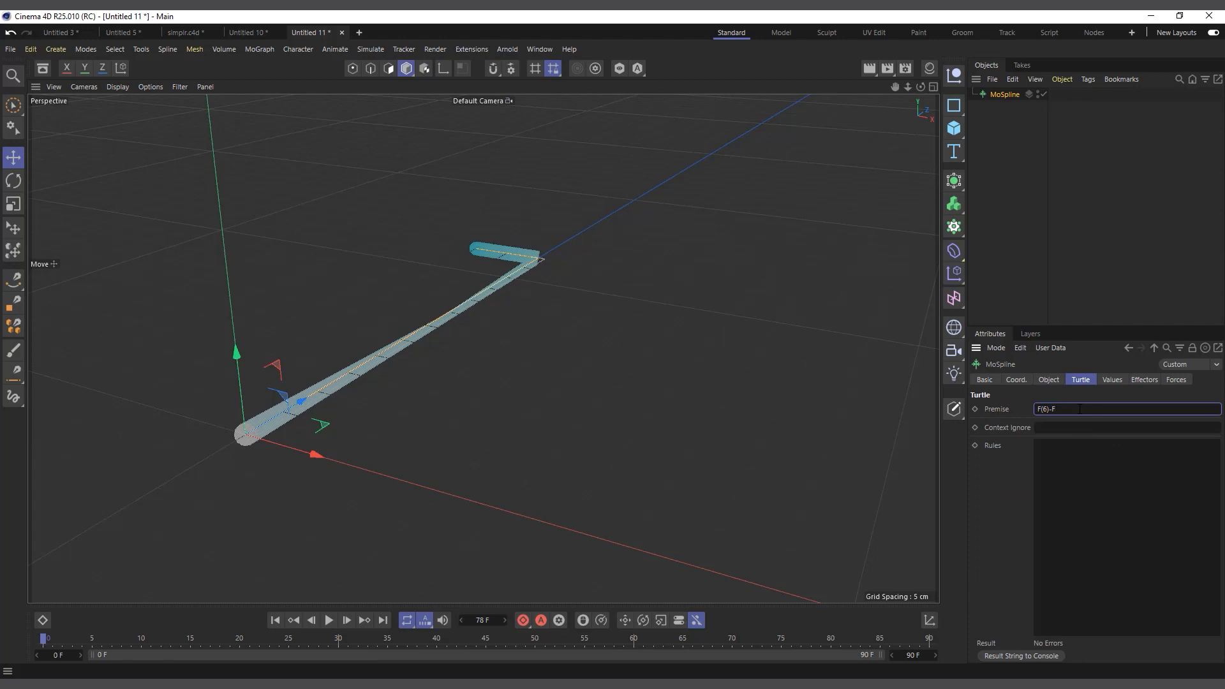
text(F)
key(BackSpace)
text((4))
key(Return)
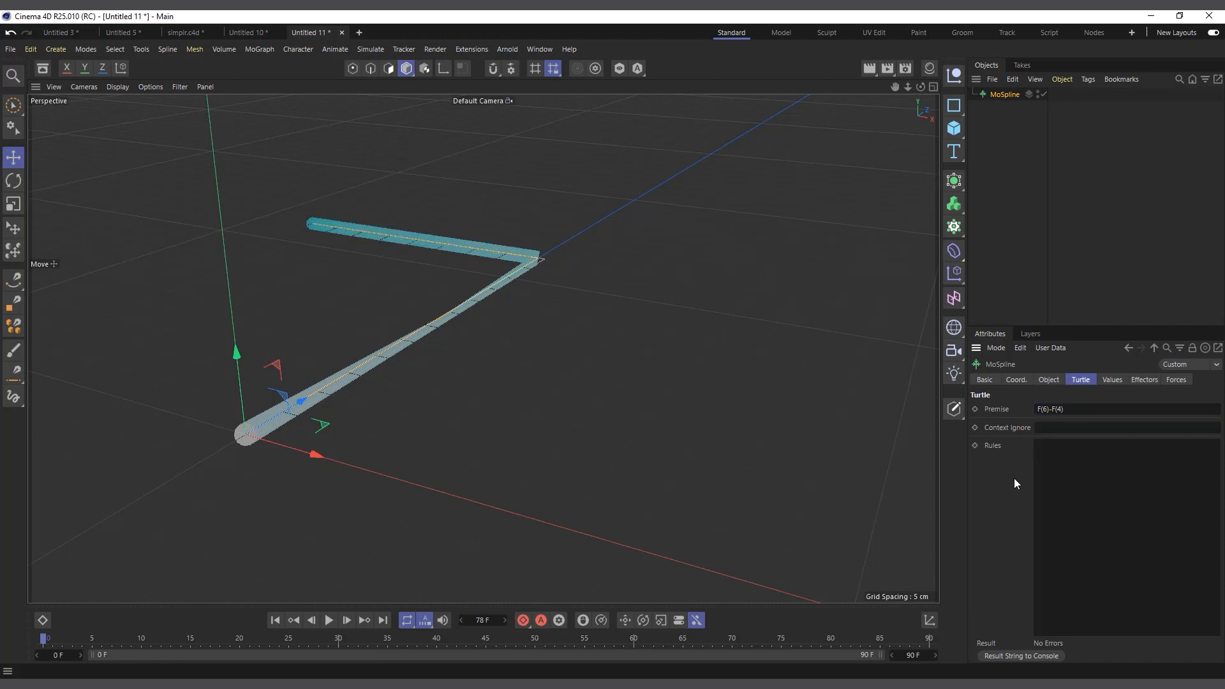
scroll(391, 172, down, 2)
scroll(391, 172, up, 3)
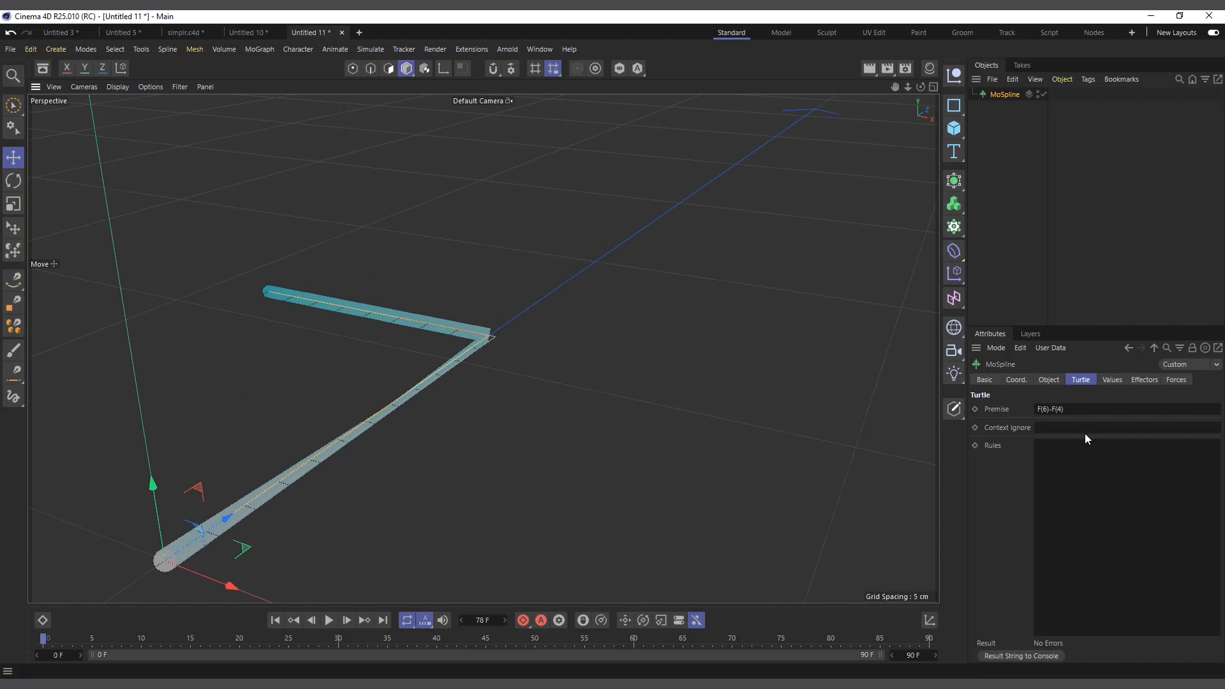
Step: Add an opposite turn and a third segment, making the Premise F(6)-F(4)+F(3)
click(1076, 410)
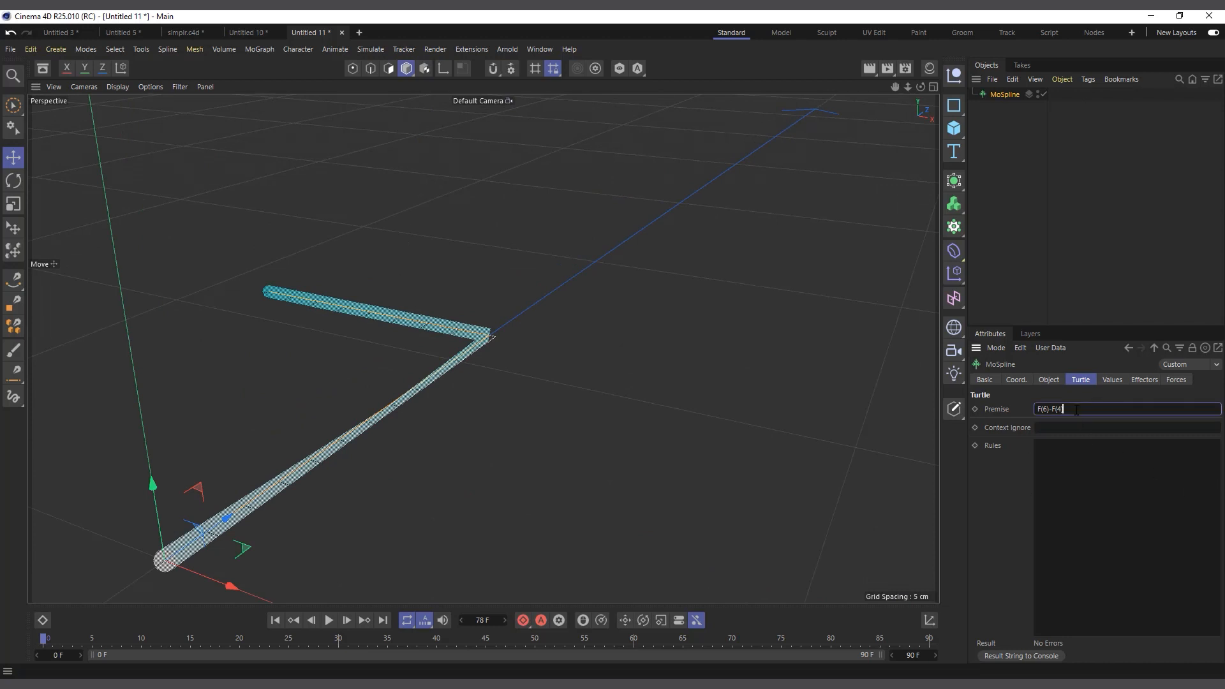
text(+)
key(Return)
click(1081, 413)
key(Return)
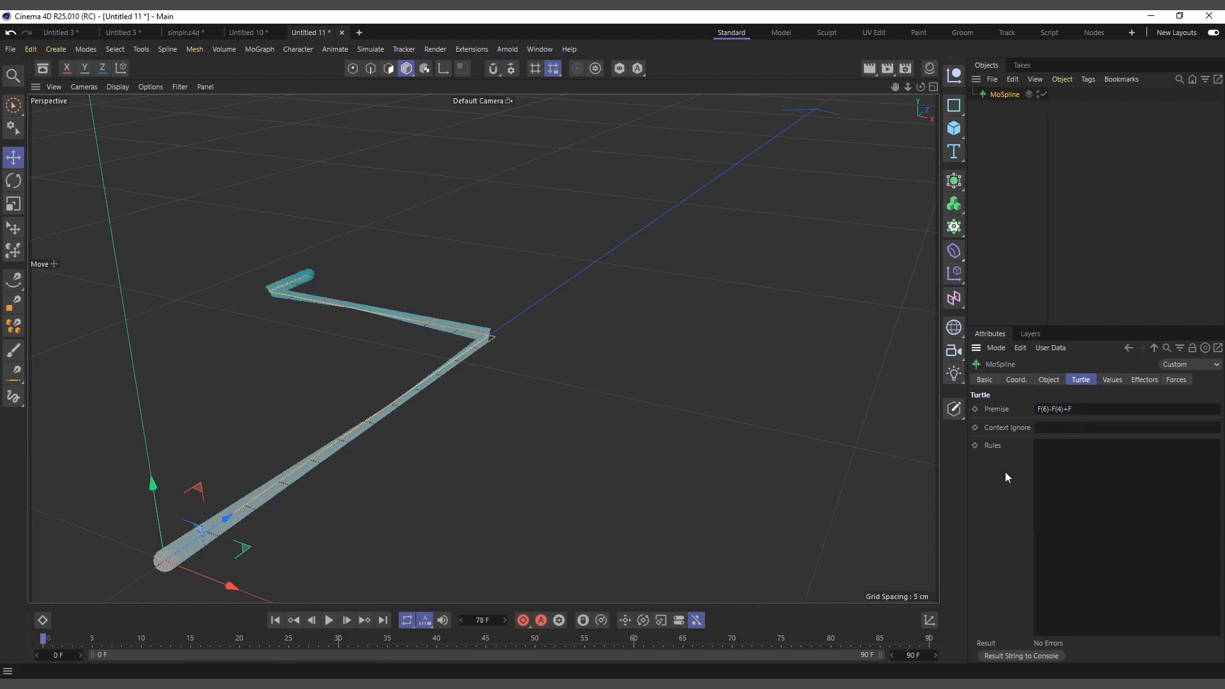
click(1083, 409)
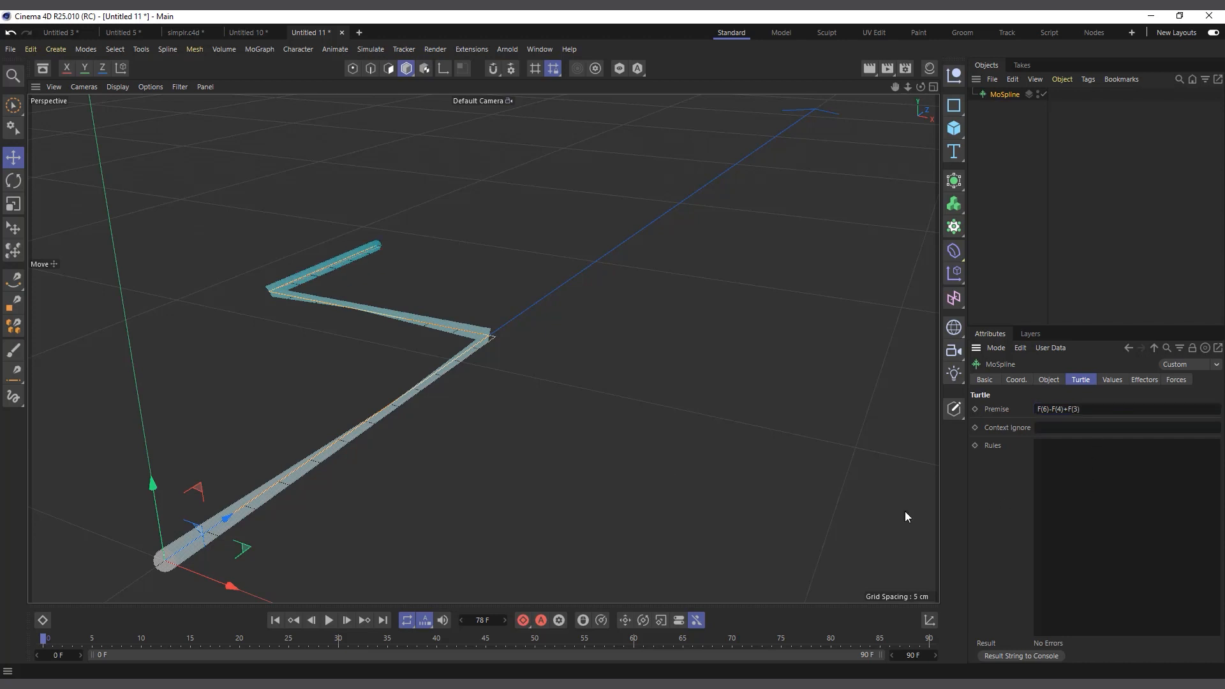
Step: Append fF to the Premise to leave a gap before one more drawn segment
scroll(374, 328, down, 2)
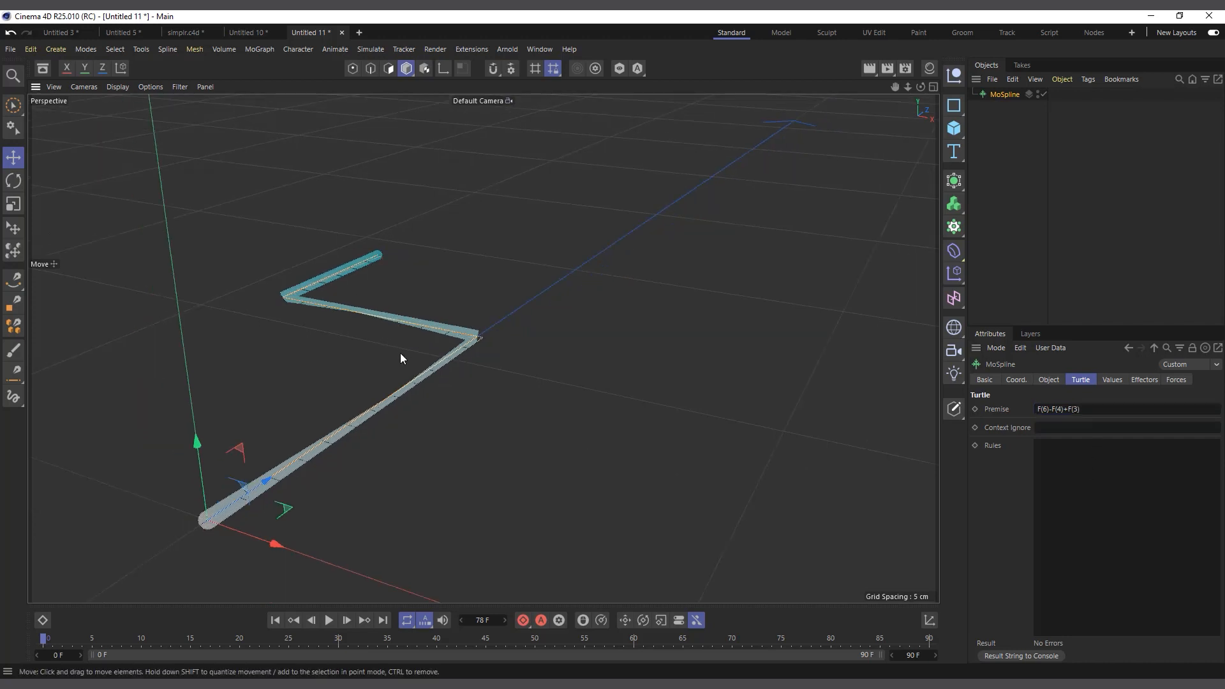
scroll(400, 358, down, 1)
click(1111, 409)
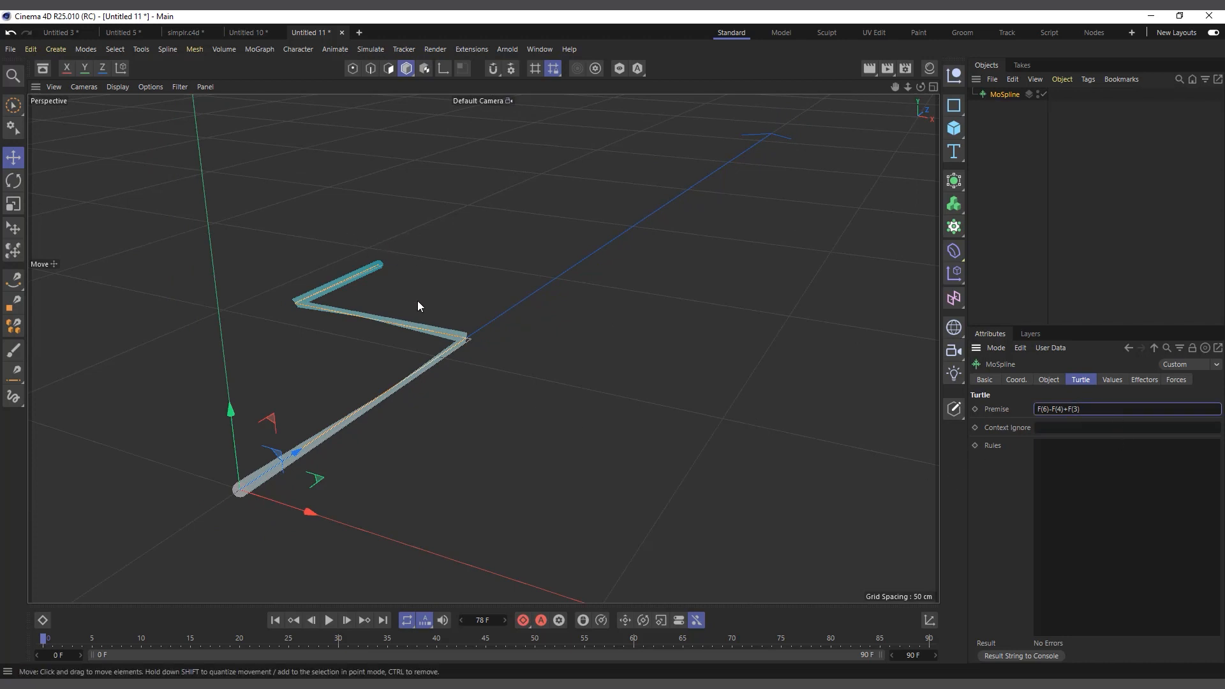
key(BackSpace)
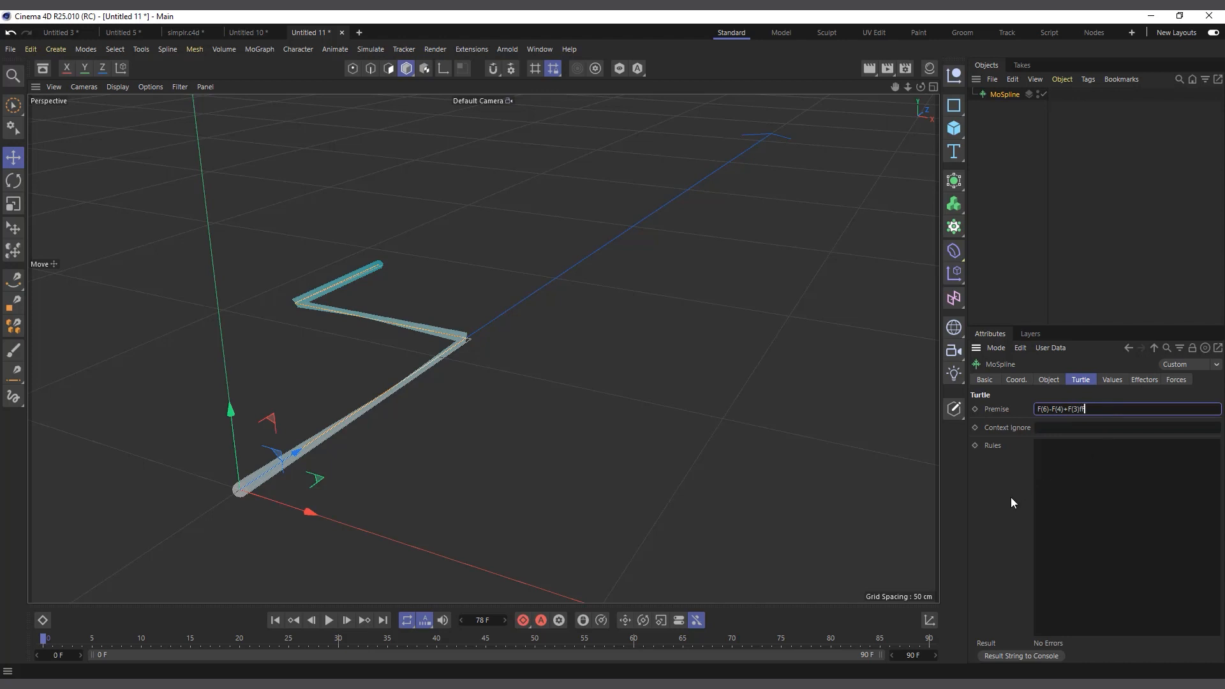
key(Return)
scroll(405, 255, up, 3)
scroll(383, 271, up, 2)
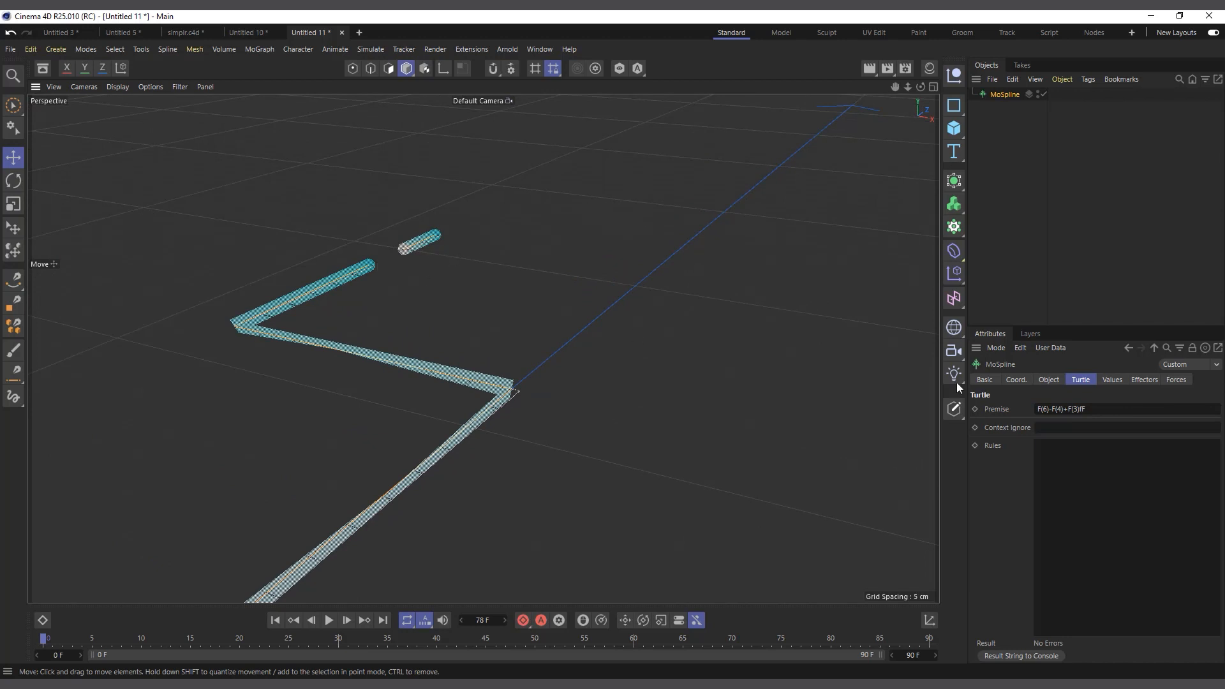
Step: Widen the gap by changing the lowercase f in the Premise to f(4)
click(1082, 409)
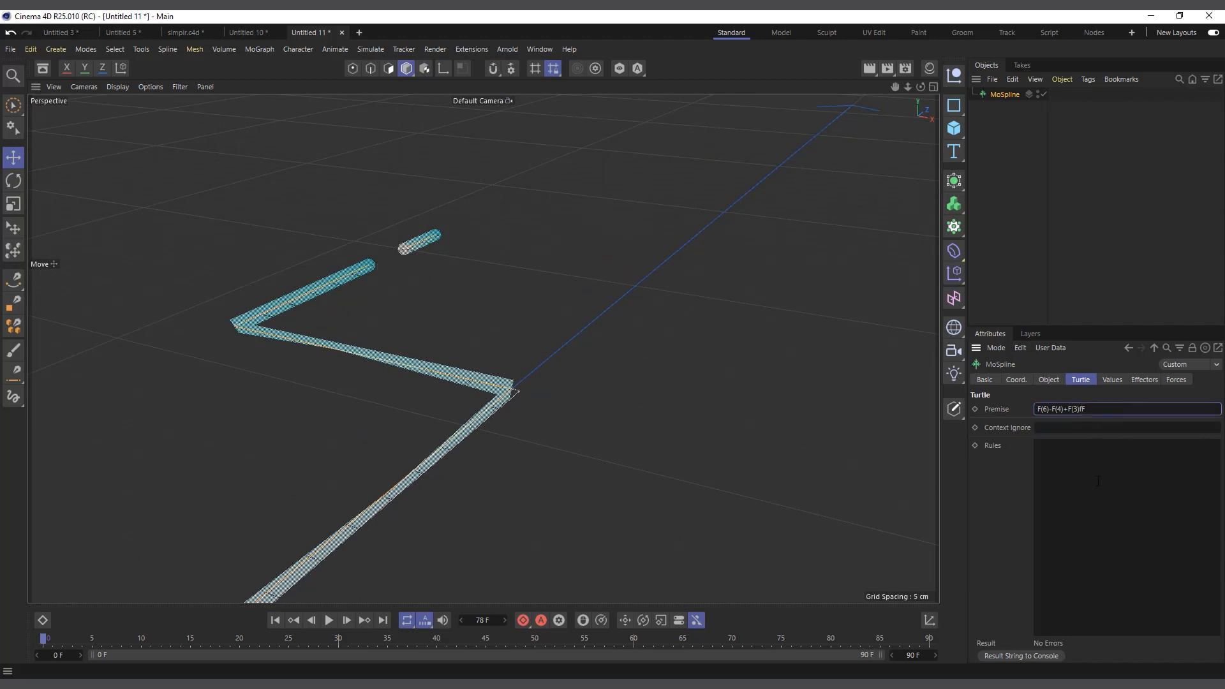
text((4)
click(983, 513)
scroll(401, 302, down, 2)
scroll(312, 292, down, 2)
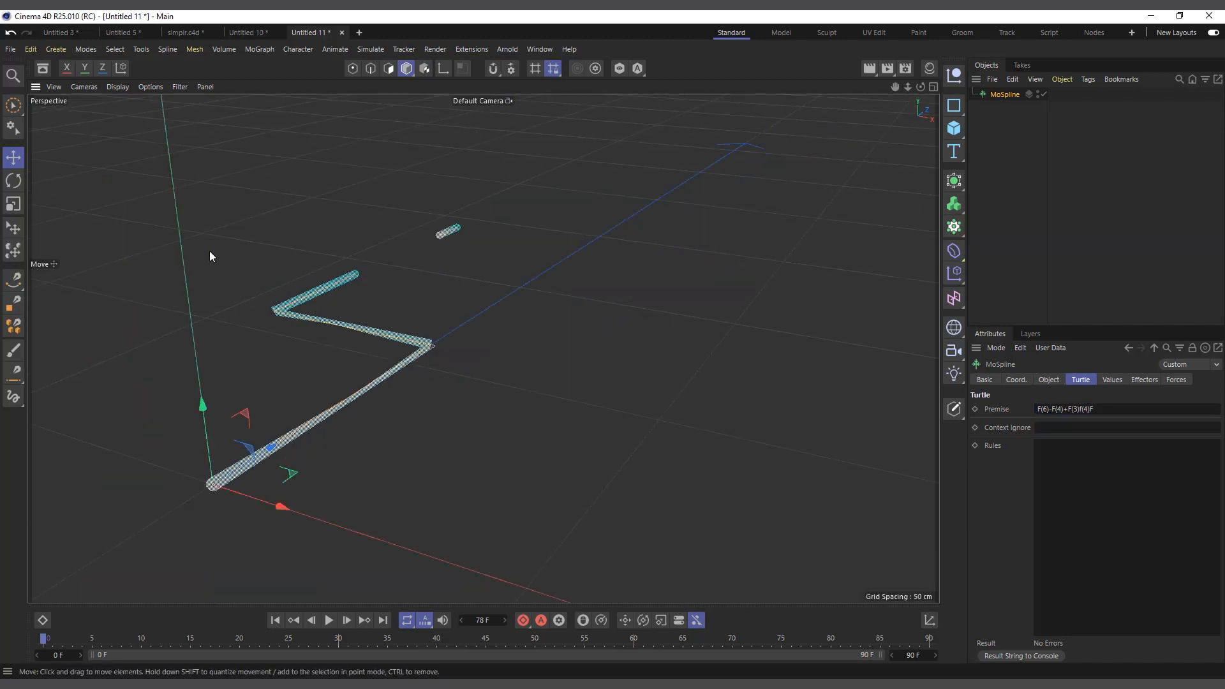
Step: Lengthen the detached segment by extending the Premise's final F to FFF
click(1092, 409)
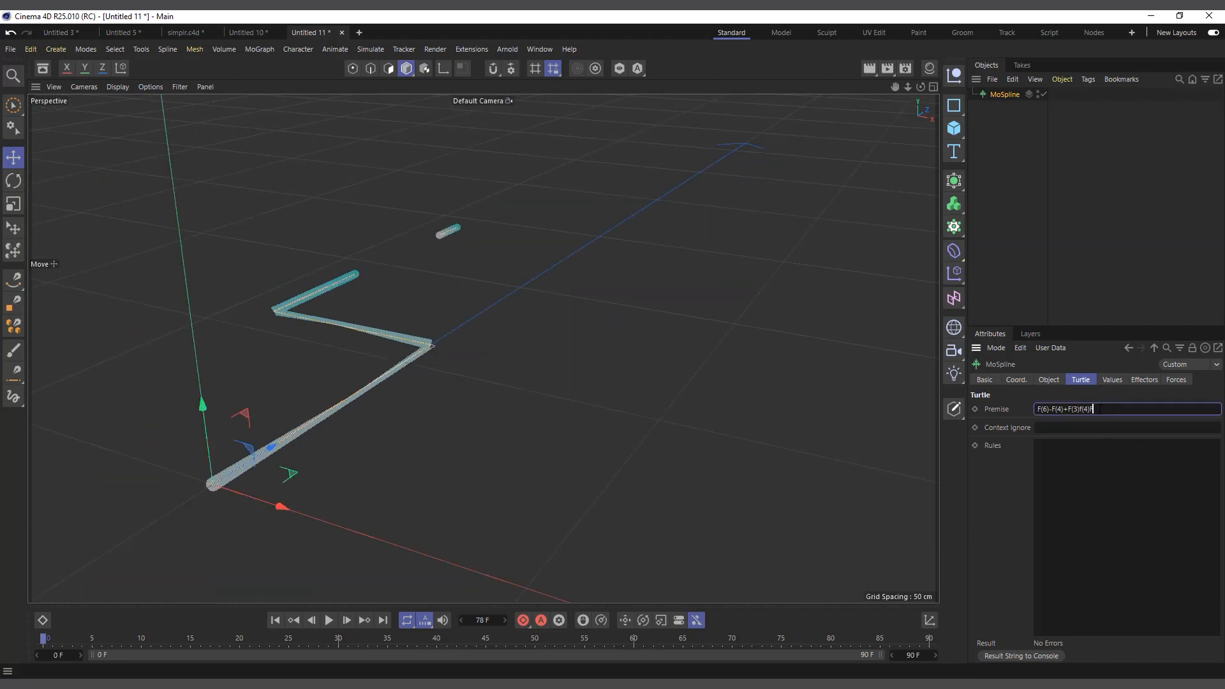
text(FF)
key(Return)
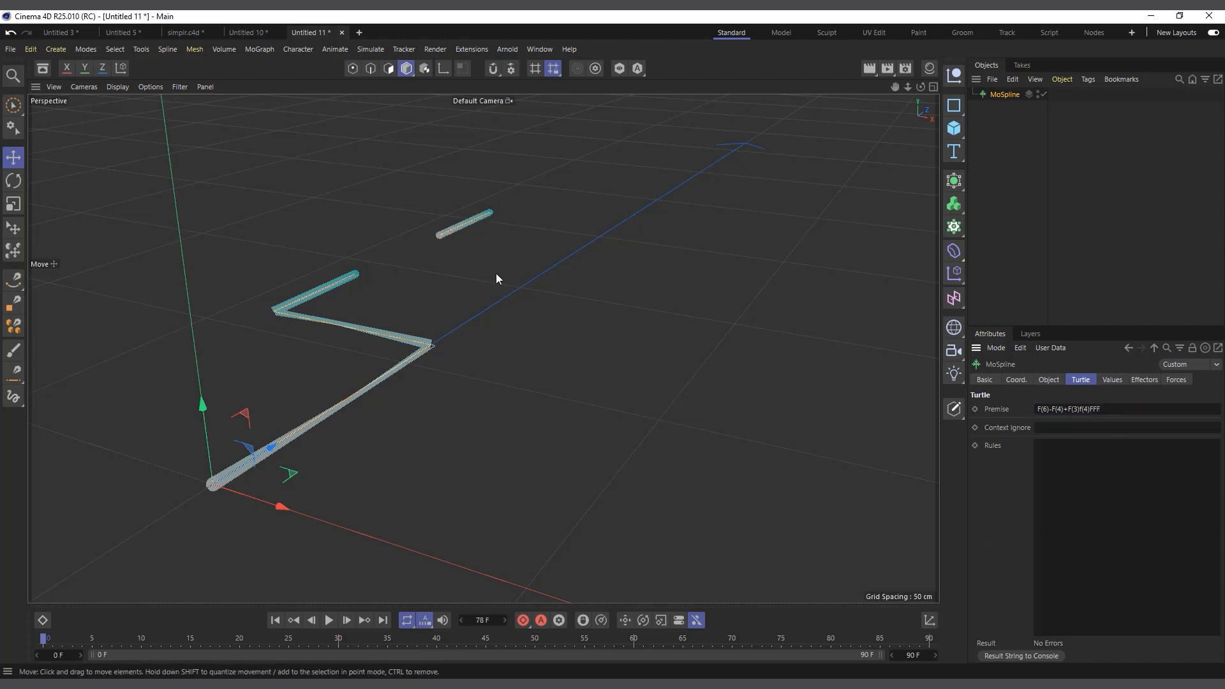
Step: Set the MoSpline's Move Multiplier to 100% and its End value to 98.9%
click(1116, 381)
drag(1192, 514, 1219, 511)
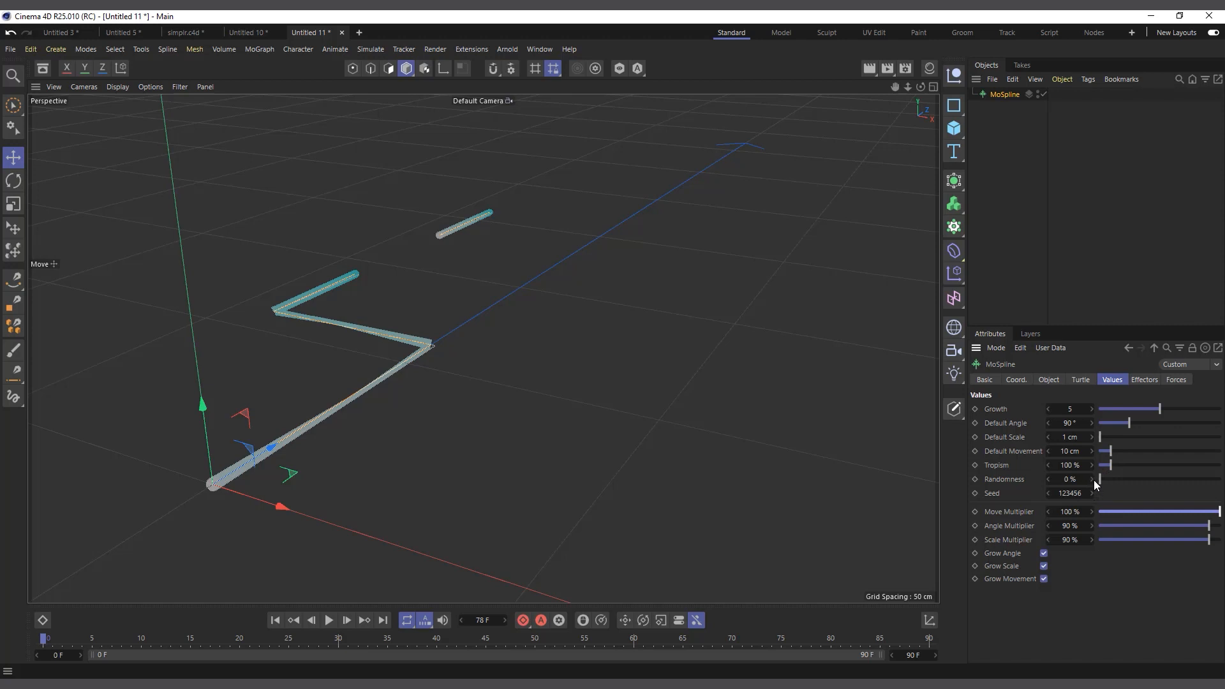
click(1053, 380)
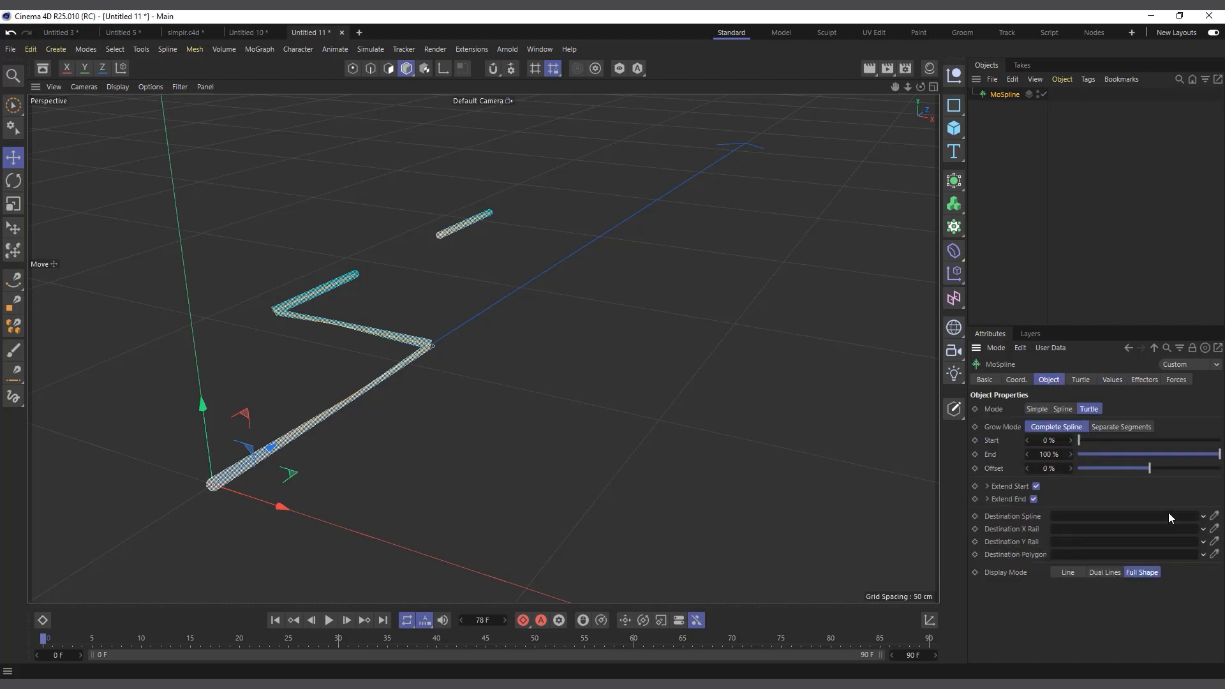
mouse_move(1210, 456)
mouse_down()
mouse_move(1065, 456)
mouse_move(1218, 454)
mouse_up()
scroll(438, 327, down, 3)
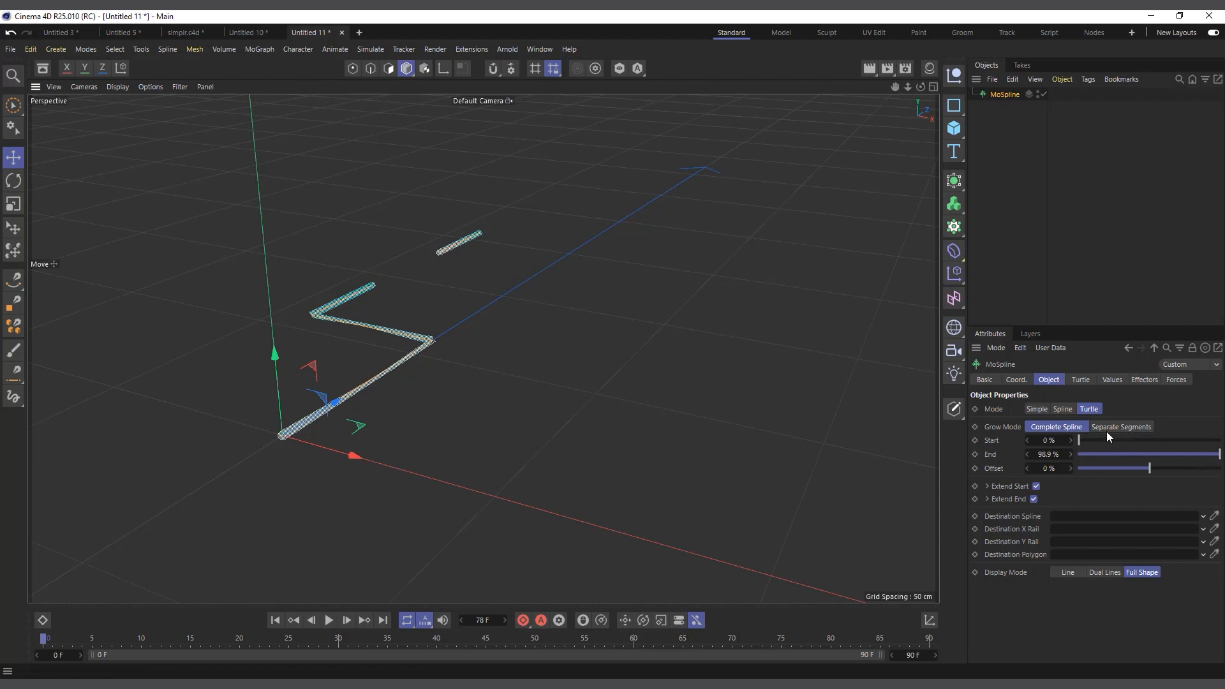
Step: Switch the MoSpline to Simple mode and set 10 Segments with an Angle H of 360°
click(1038, 411)
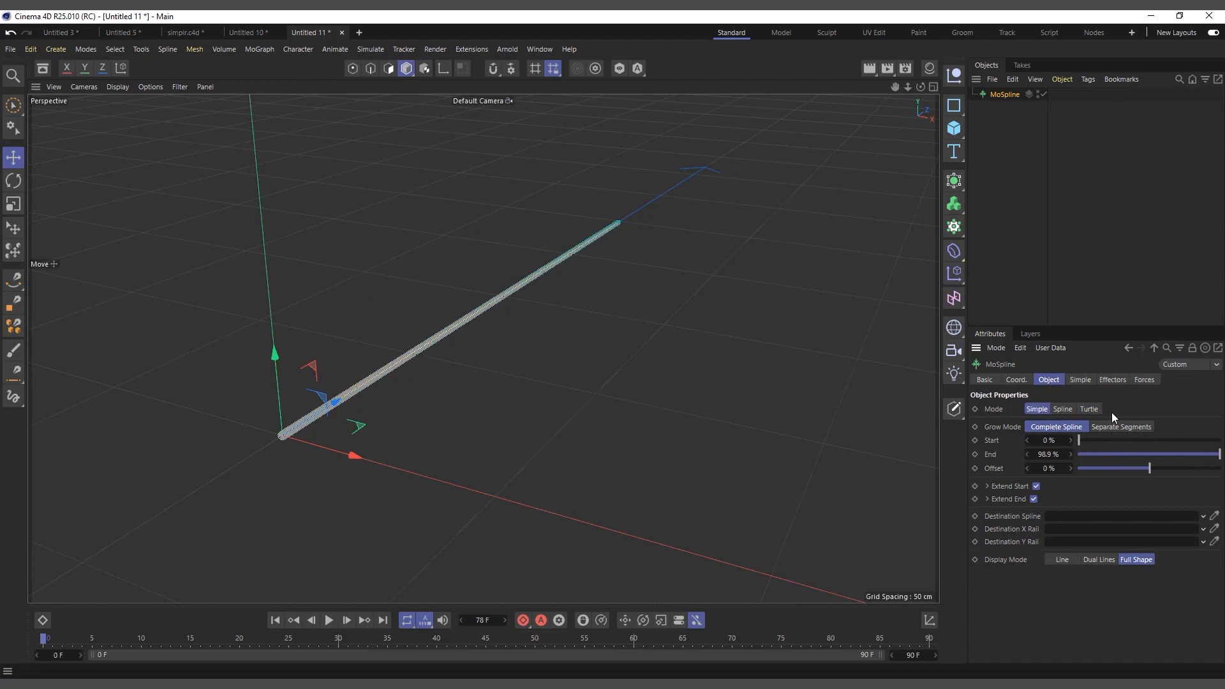
click(1080, 380)
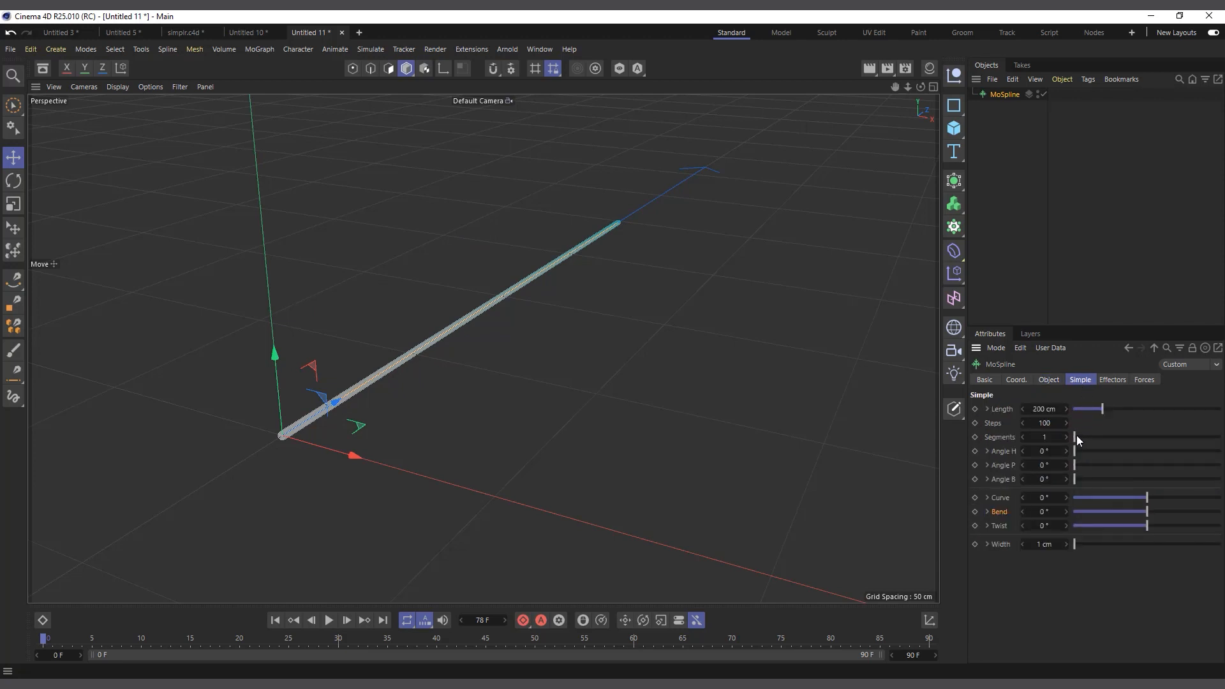
drag(1077, 437, 1218, 451)
click(1215, 451)
scroll(477, 215, down, 9)
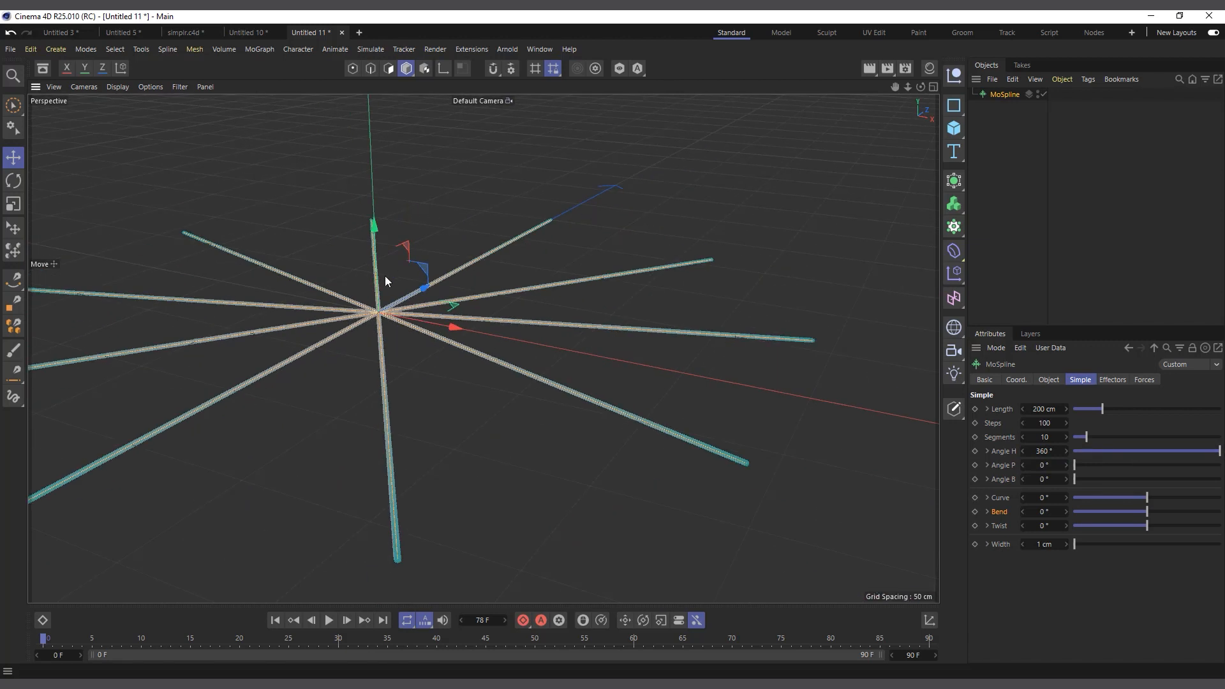
drag(920, 87, 969, 102)
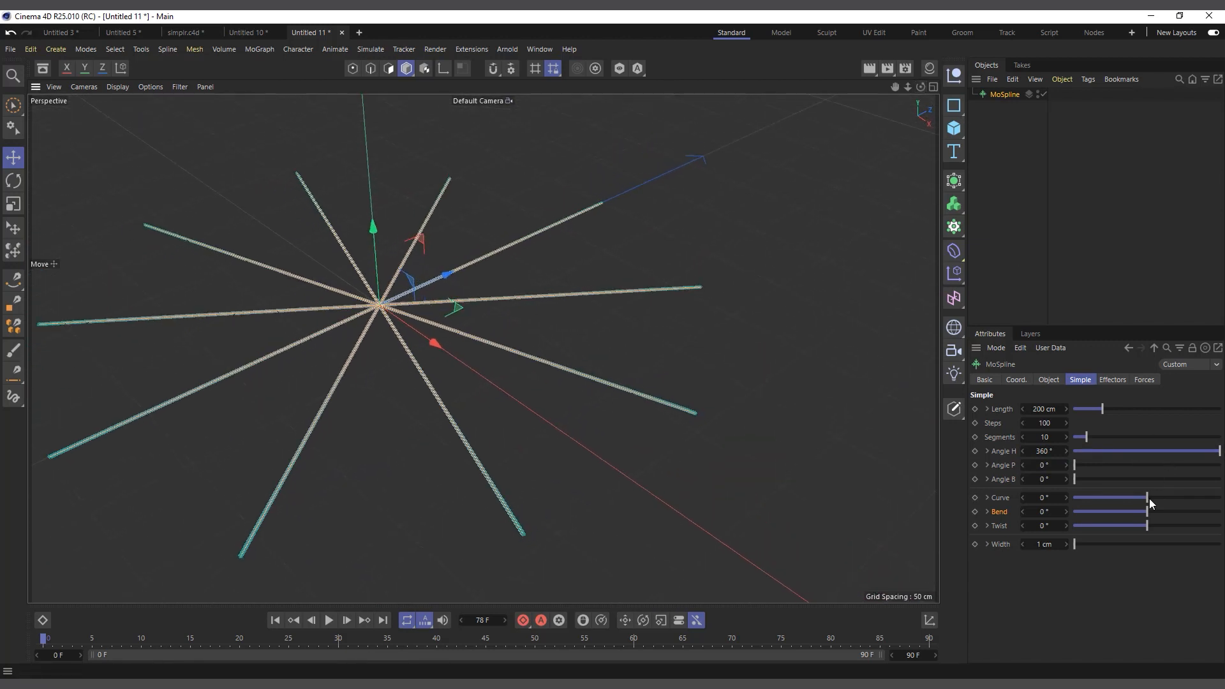
Step: Set the MoSpline's Bend to 73° so the segments curve upward, and raise its End value to 100%
drag(1166, 510, 1169, 510)
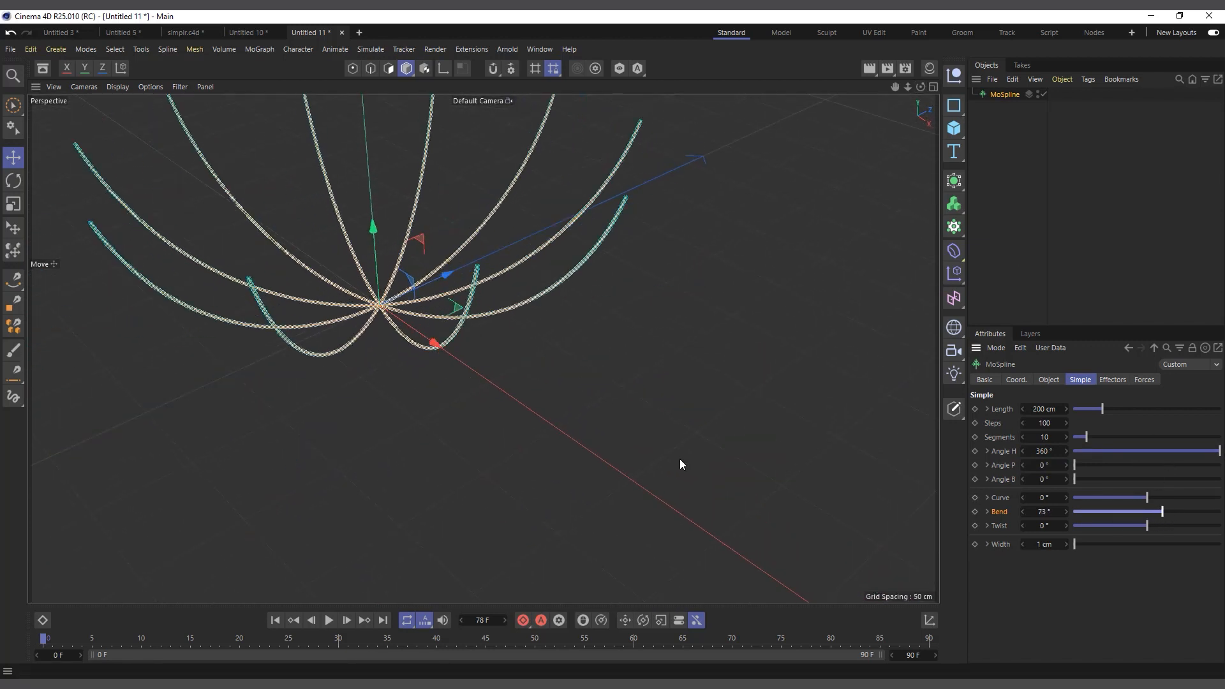
scroll(557, 351, down, 2)
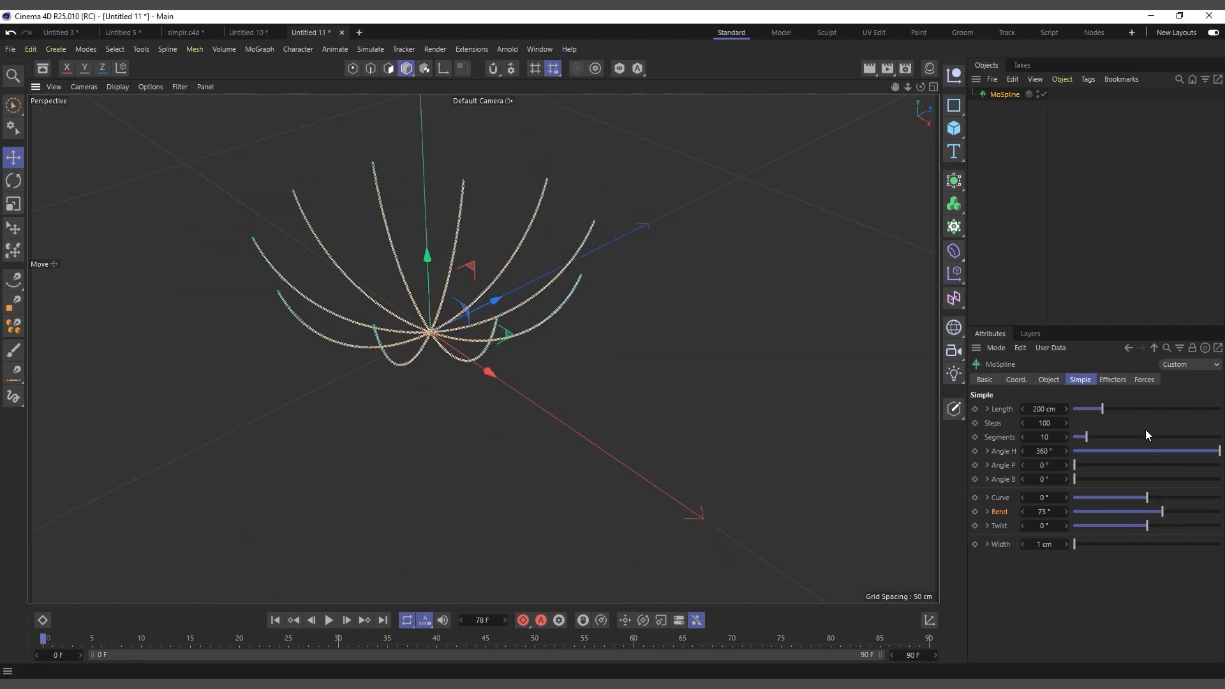
click(1049, 379)
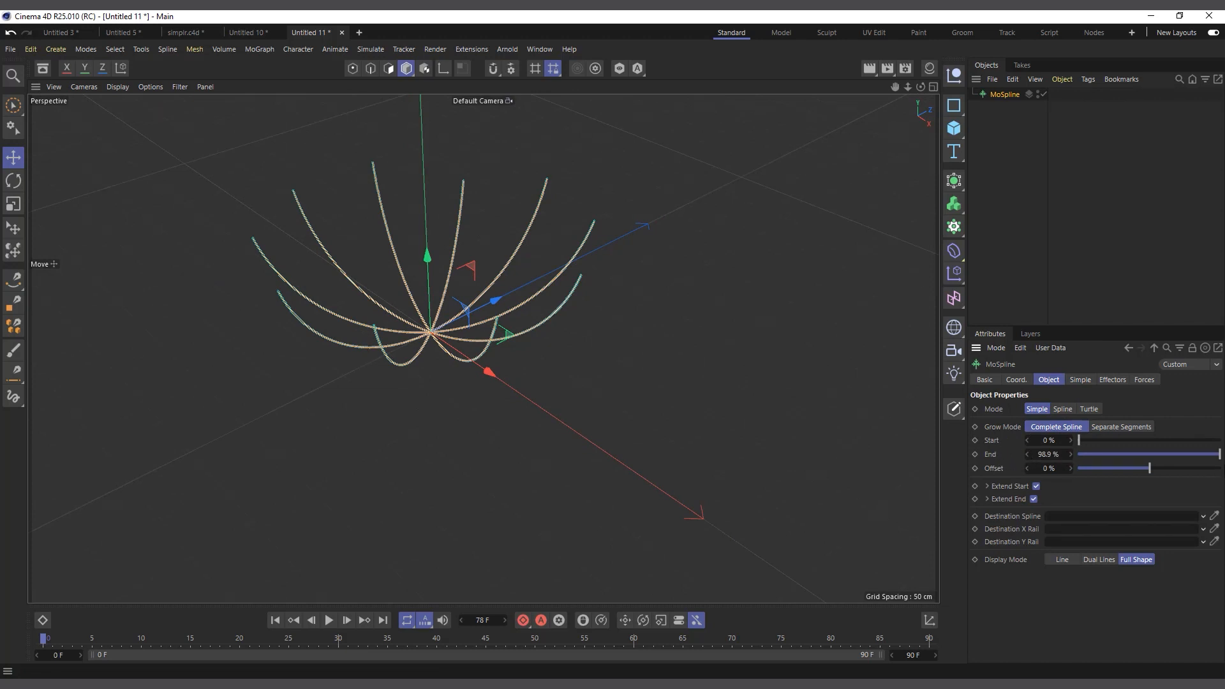
mouse_move(1214, 461)
mouse_down()
mouse_move(1050, 461)
mouse_move(1215, 459)
mouse_move(1123, 462)
mouse_move(1215, 459)
mouse_move(1135, 480)
mouse_move(1220, 456)
mouse_up()
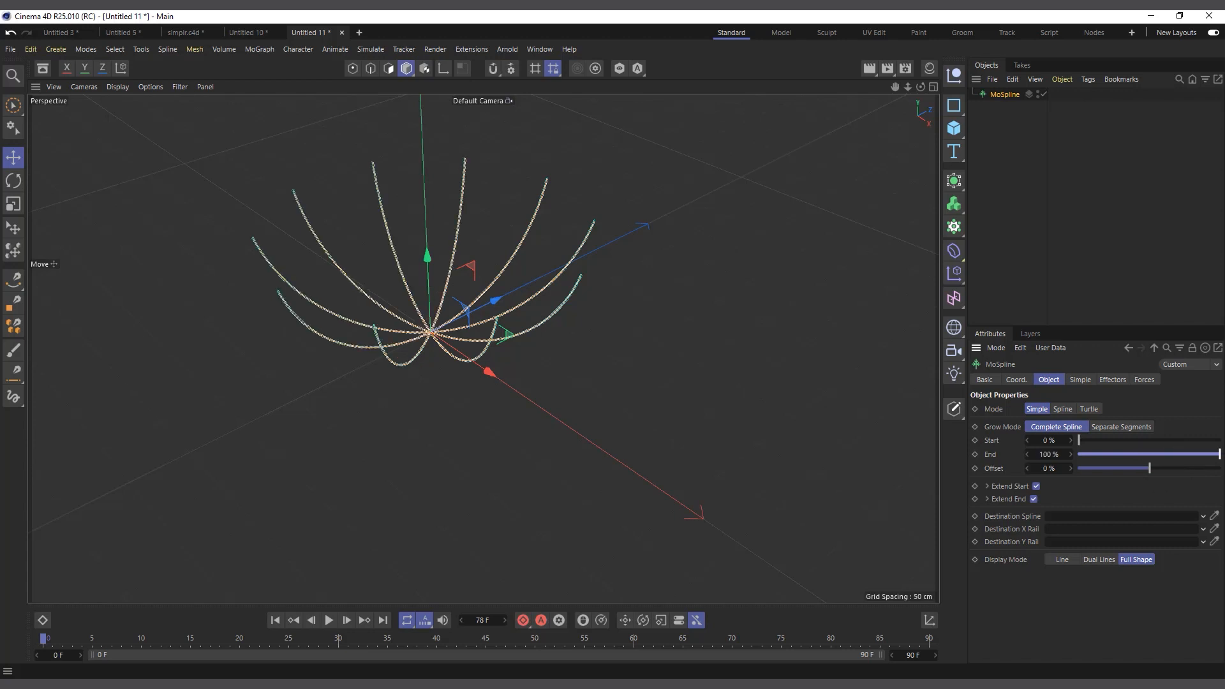
Step: Switch the MoSpline's Grow Mode to Separate Segments and preview the growth by varying the End value, finishing at 100%
click(1119, 427)
mouse_move(1218, 454)
mouse_down()
mouse_move(1099, 454)
mouse_move(1220, 454)
mouse_up()
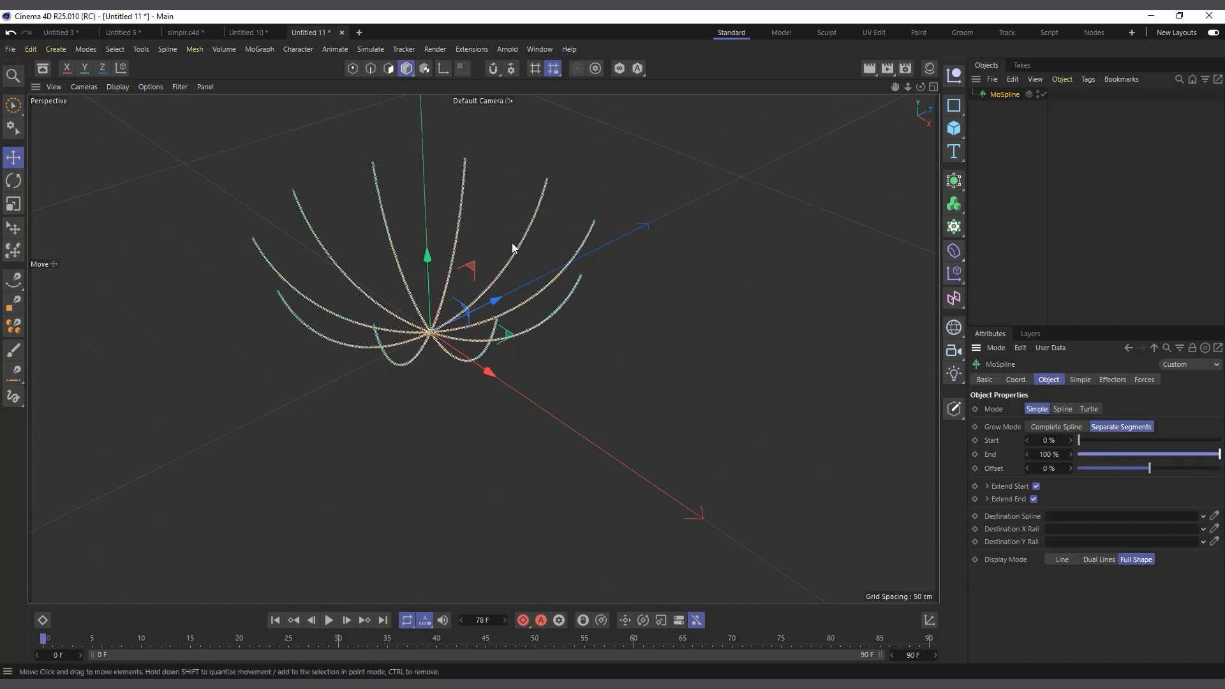
scroll(574, 426, down, 3)
scroll(418, 166, up, 3)
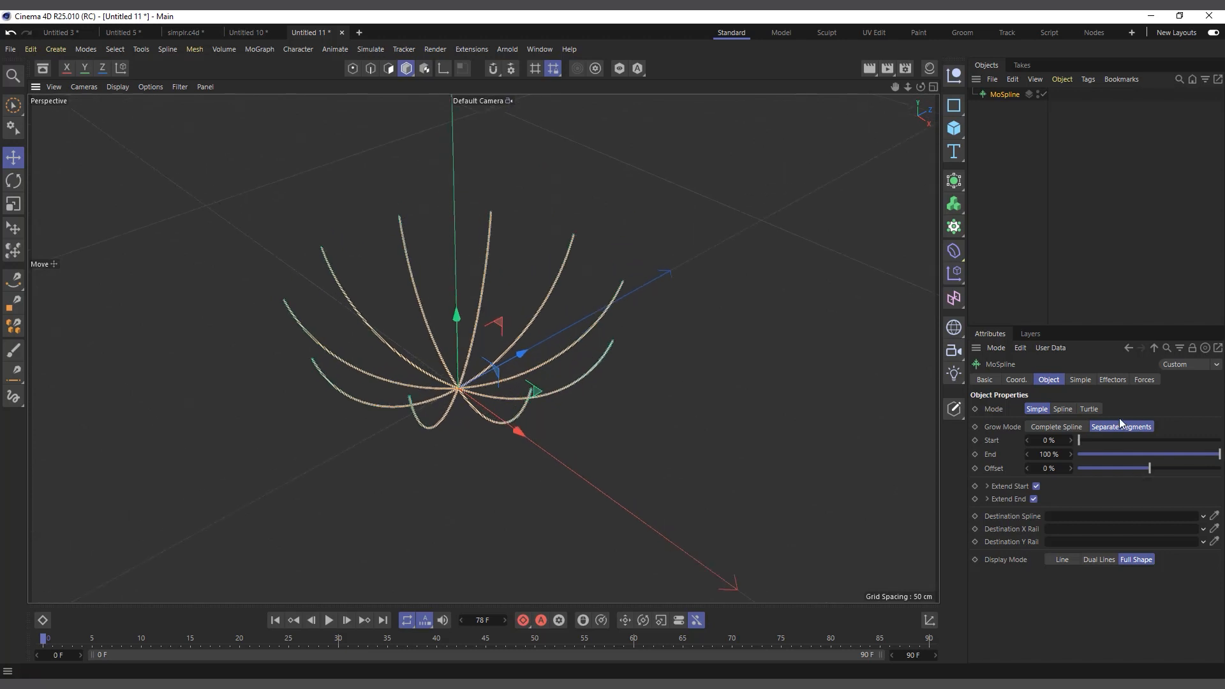
mouse_move(1218, 463)
mouse_down()
mouse_move(1095, 464)
mouse_move(1220, 455)
mouse_up()
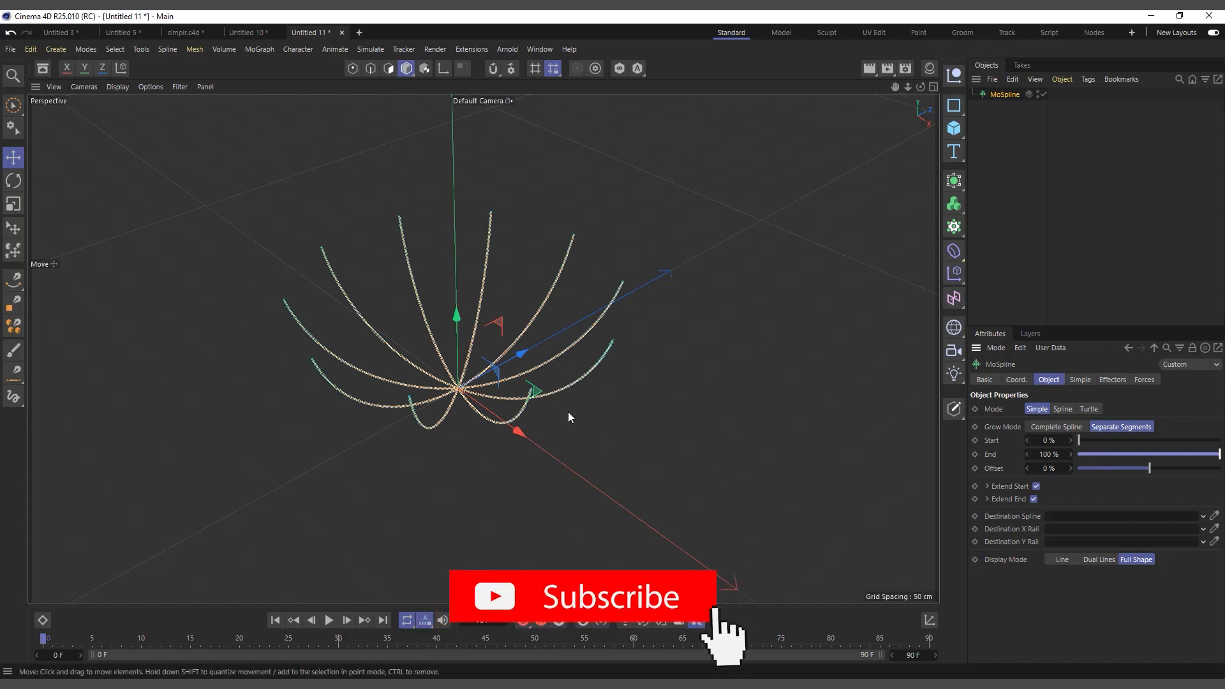
Step: Set the Grow Mode back to Complete Spline and vary the End value to preview simultaneous growth, finishing at 100%
click(1067, 427)
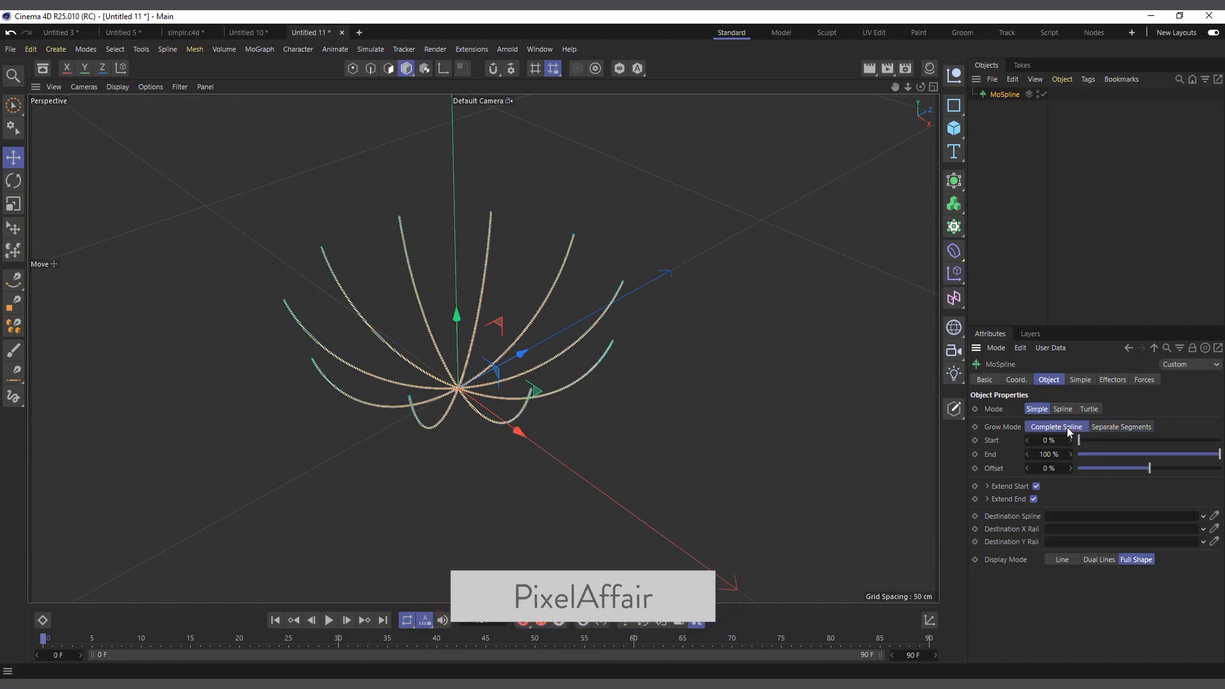
mouse_move(1215, 454)
mouse_down()
mouse_move(1145, 462)
mouse_move(1218, 454)
mouse_up()
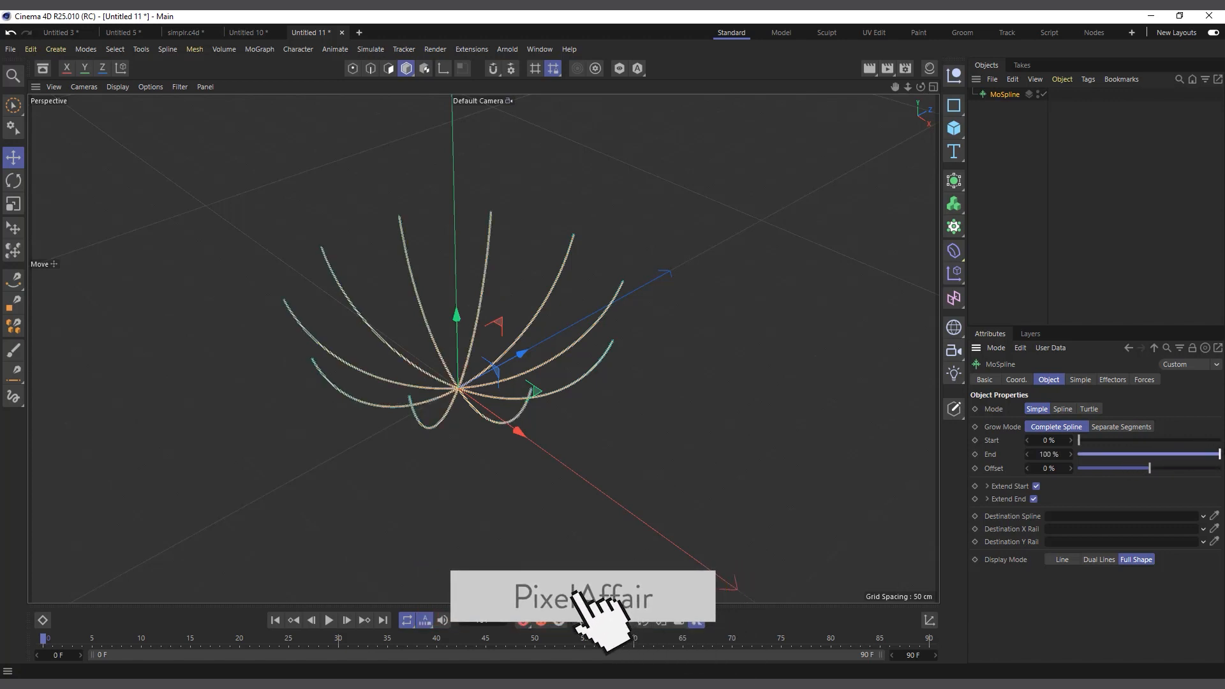